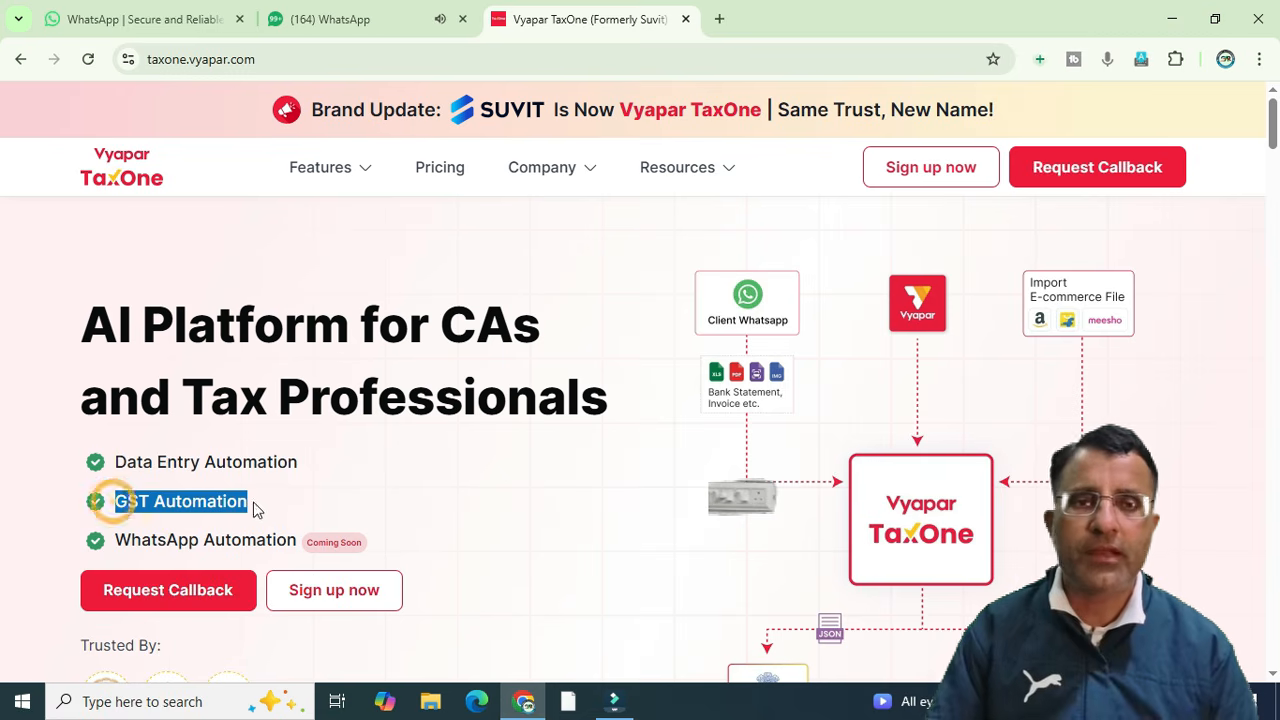
Highlight the AI Platform heading and the Data Entry, GST and WhatsApp Automation lines, then deselect.
drag(113, 545, 296, 543)
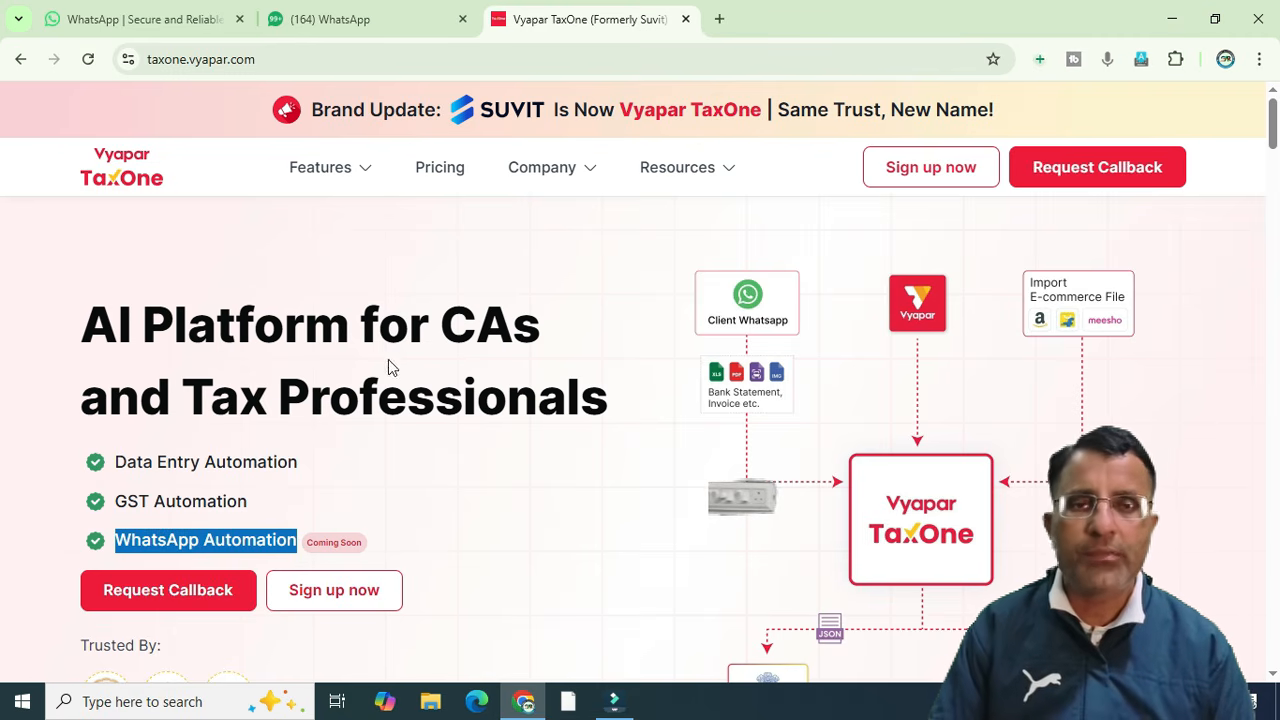
click(392, 448)
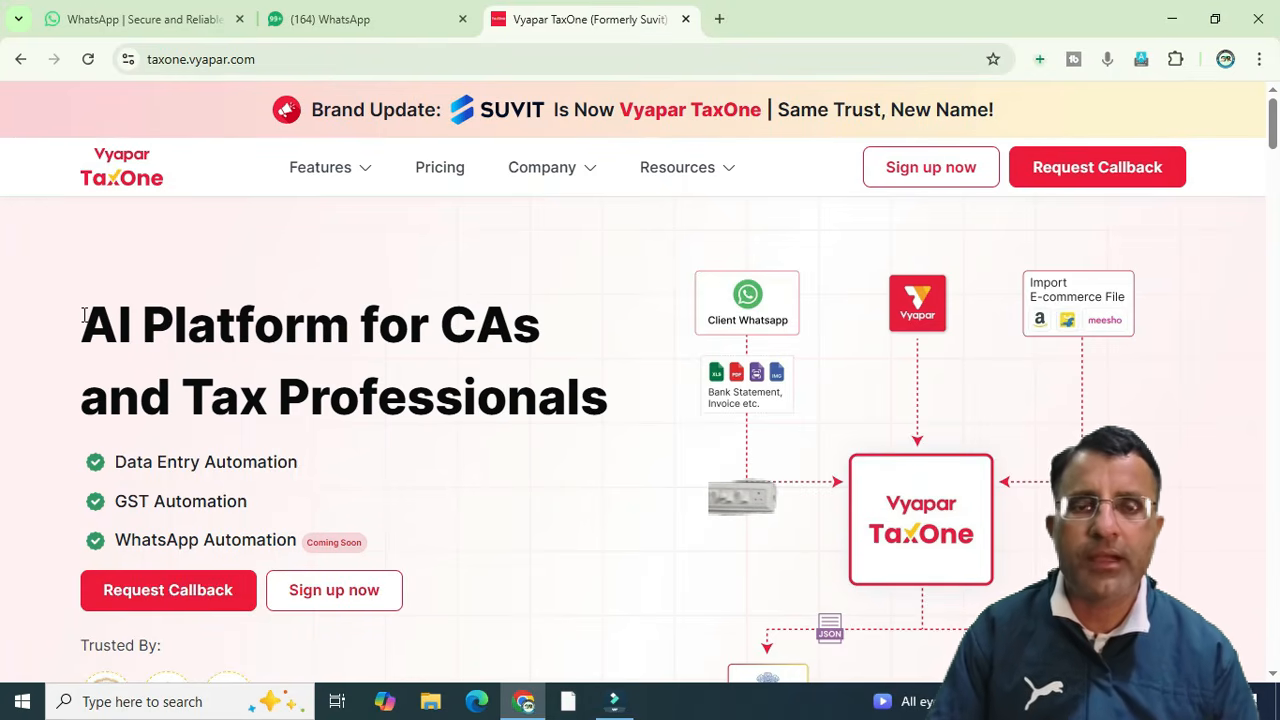
drag(80, 325, 333, 330)
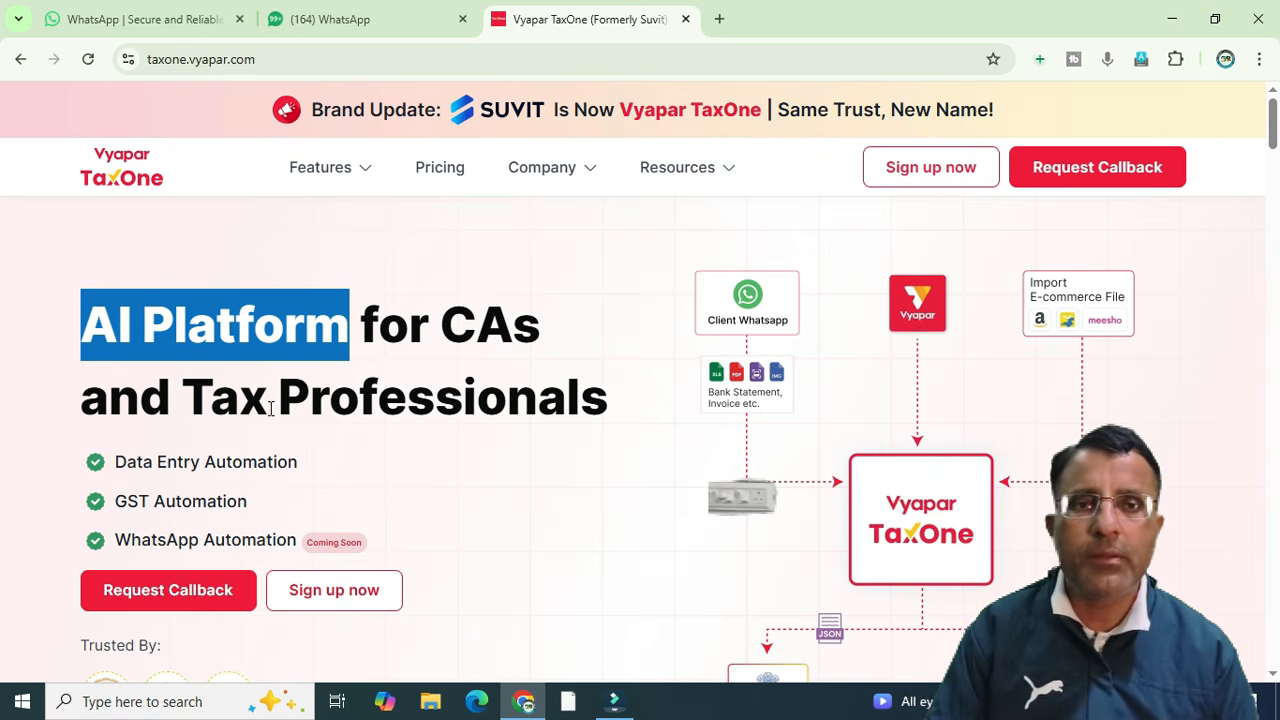
drag(115, 461, 298, 462)
drag(113, 503, 256, 511)
drag(114, 540, 296, 542)
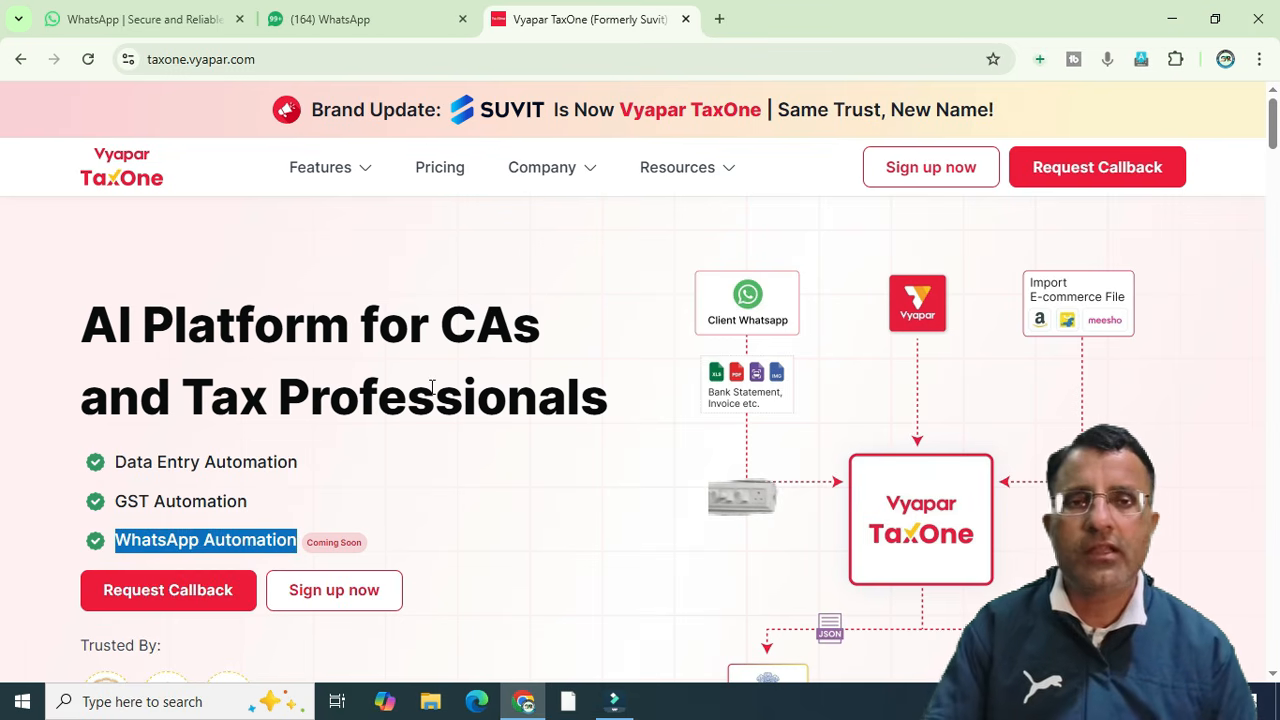
click(389, 449)
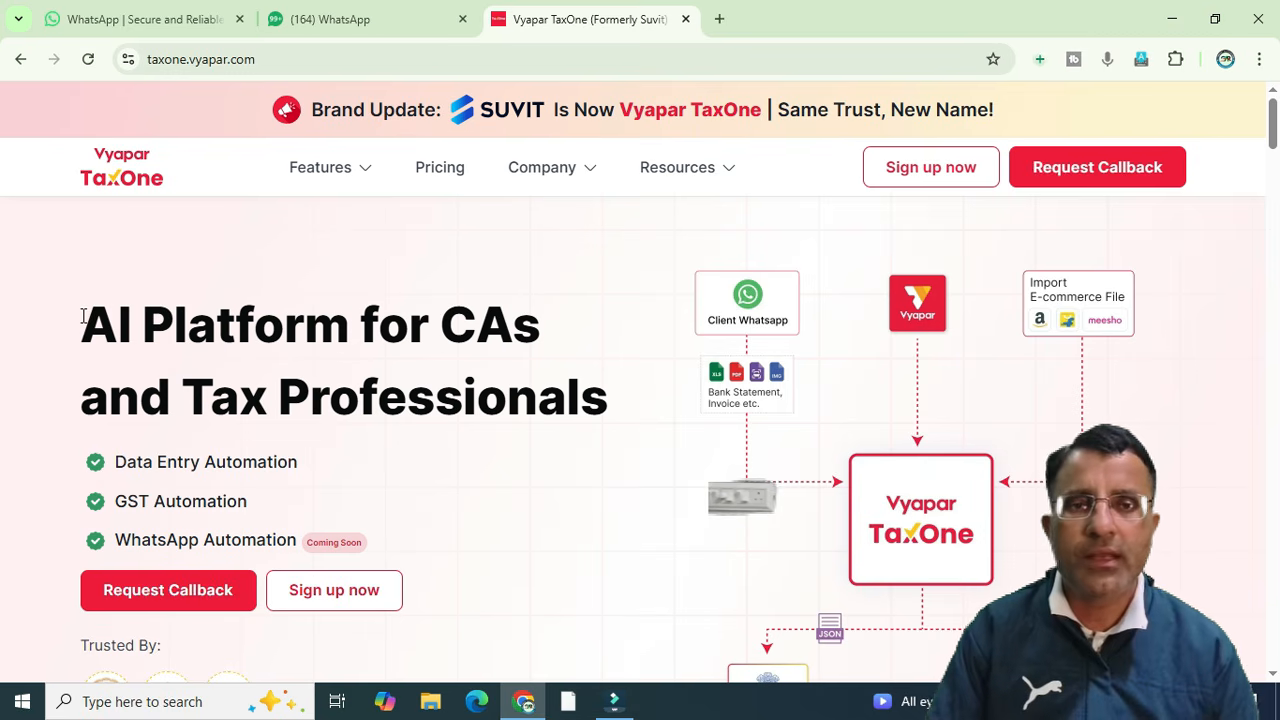
Repeat the heading and three feature-line highlights twice more, clearing the selection after each pass.
drag(78, 325, 340, 328)
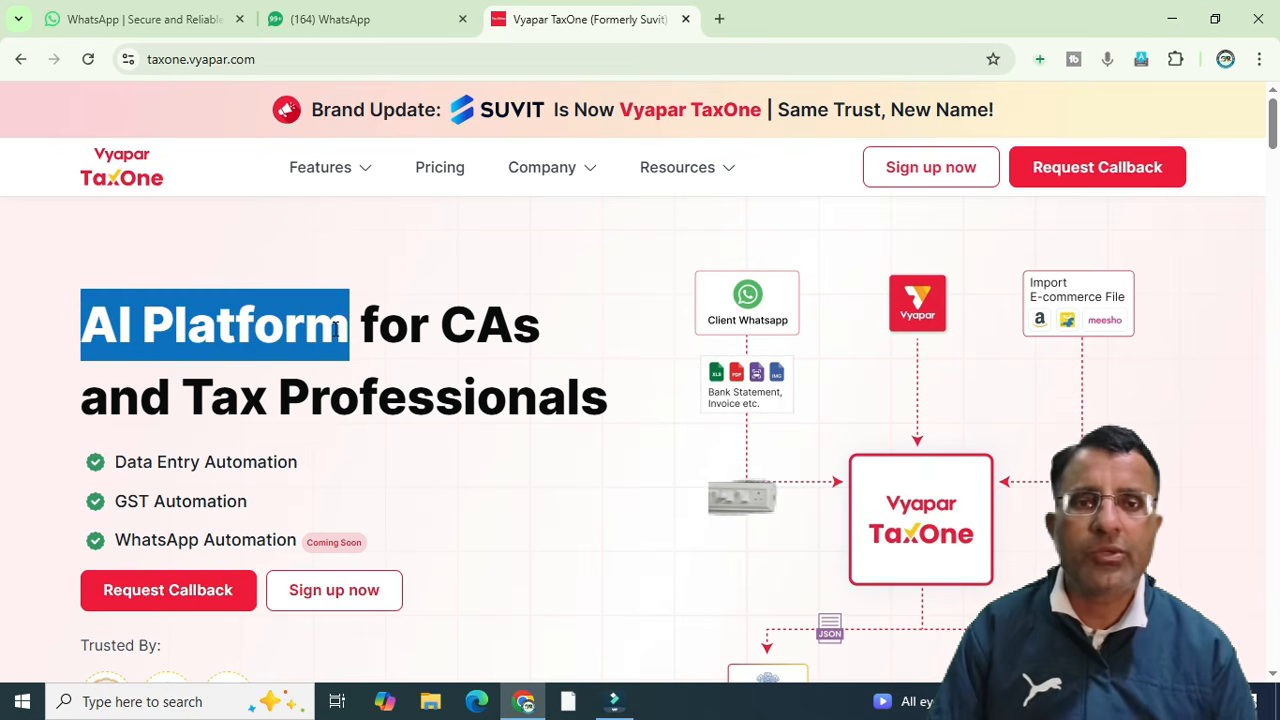
drag(115, 462, 299, 462)
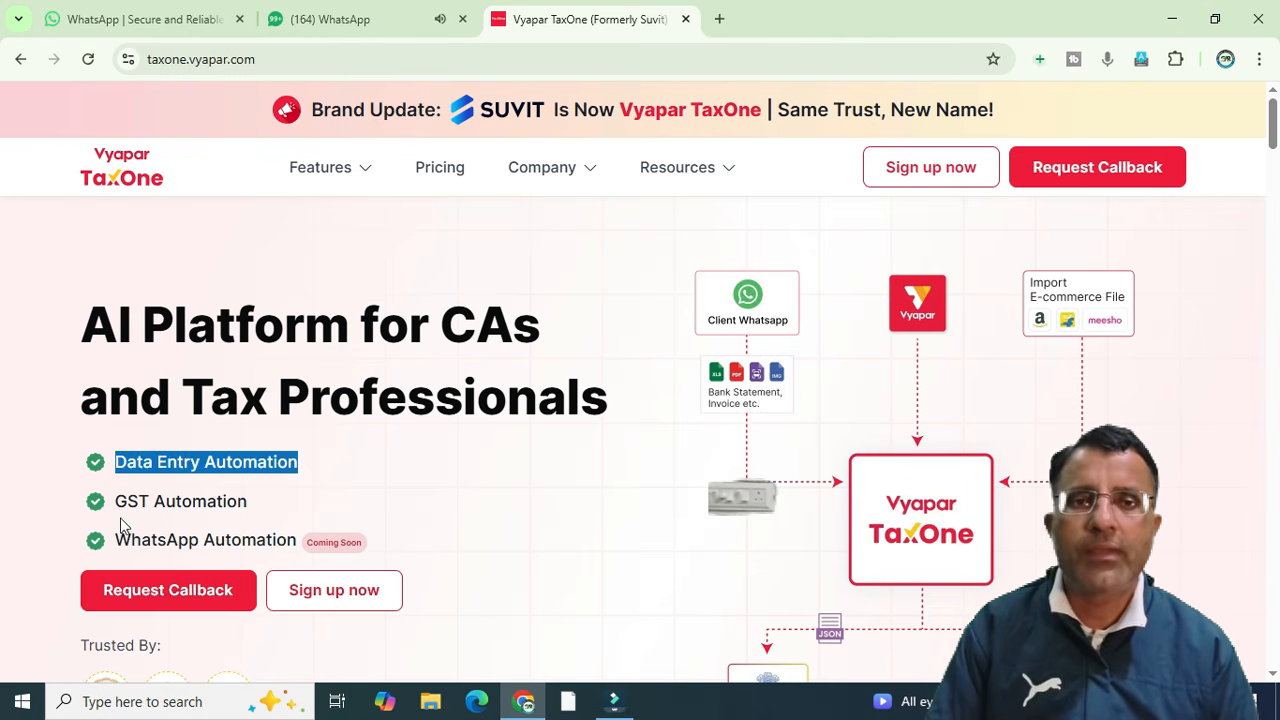
drag(115, 501, 256, 506)
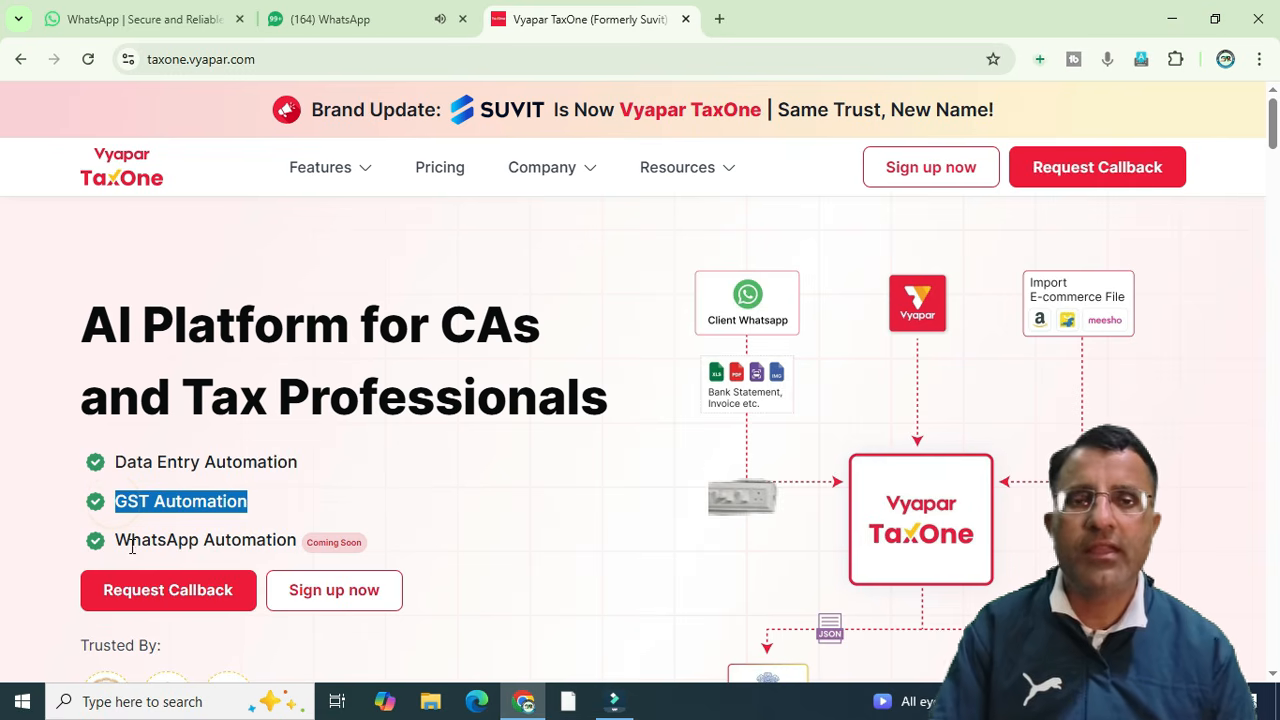
drag(114, 541, 297, 543)
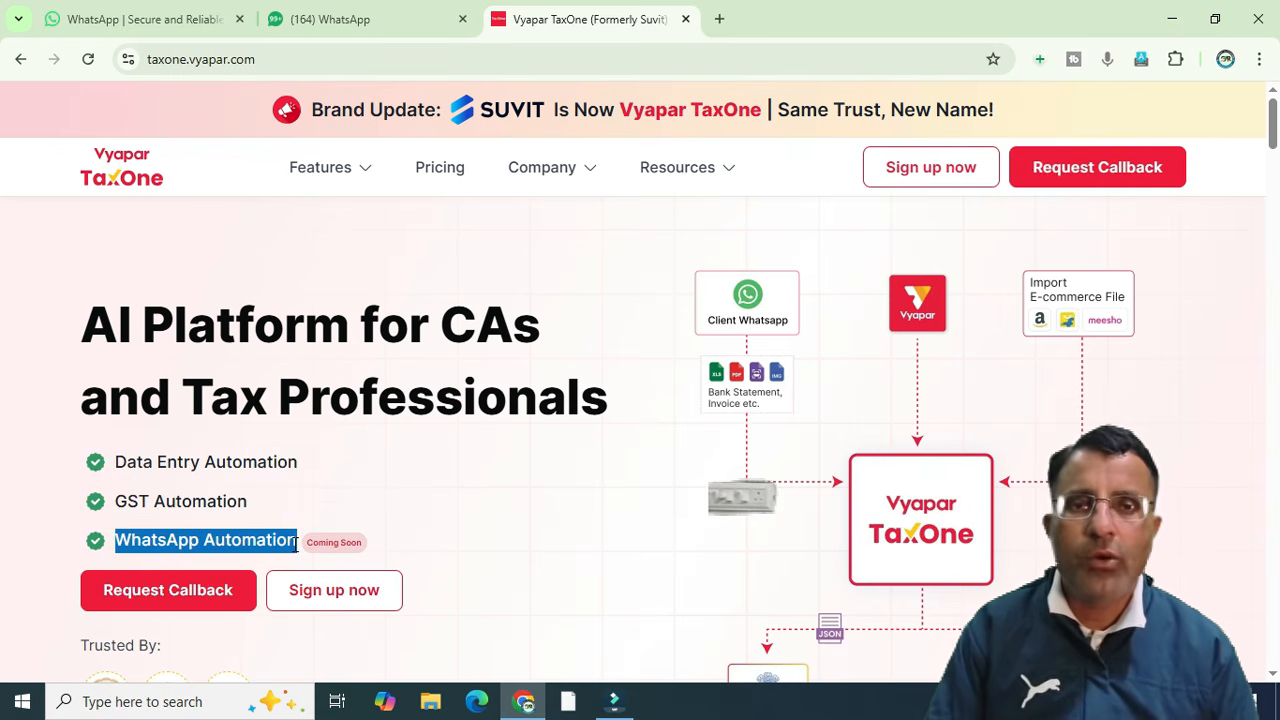
click(389, 446)
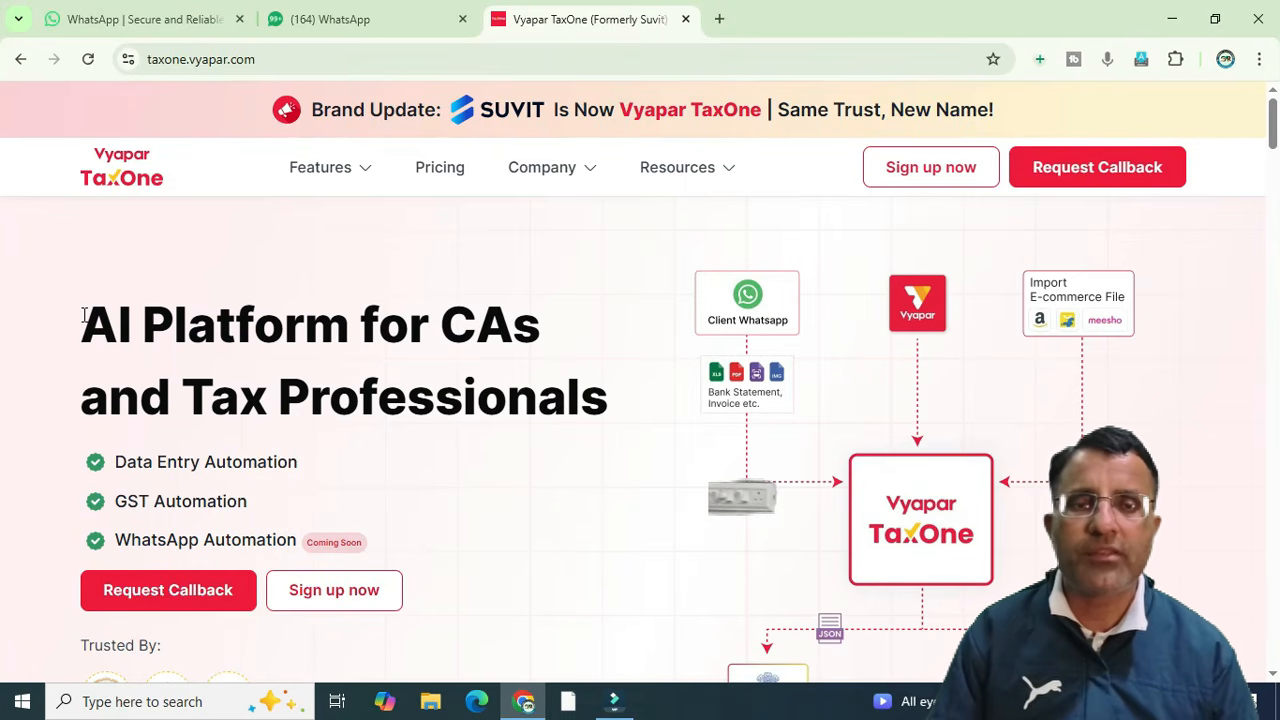
drag(80, 325, 335, 338)
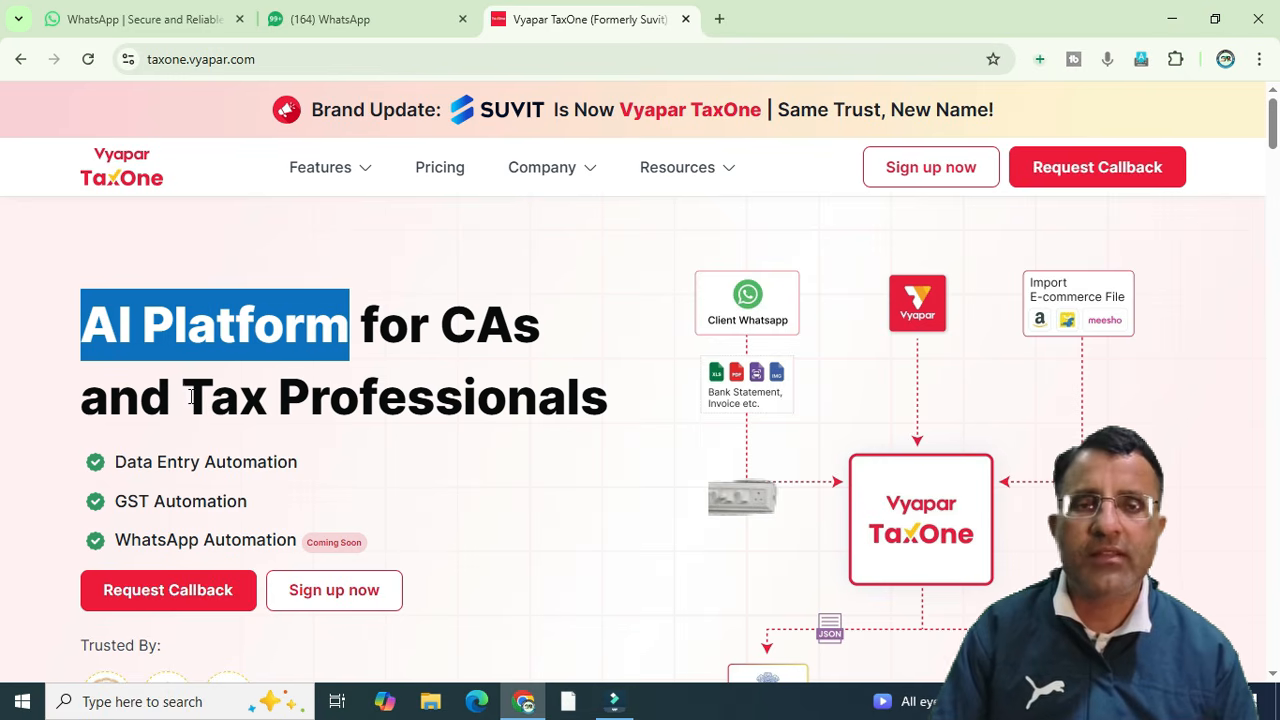
drag(117, 462, 300, 462)
drag(113, 501, 228, 522)
drag(114, 540, 296, 543)
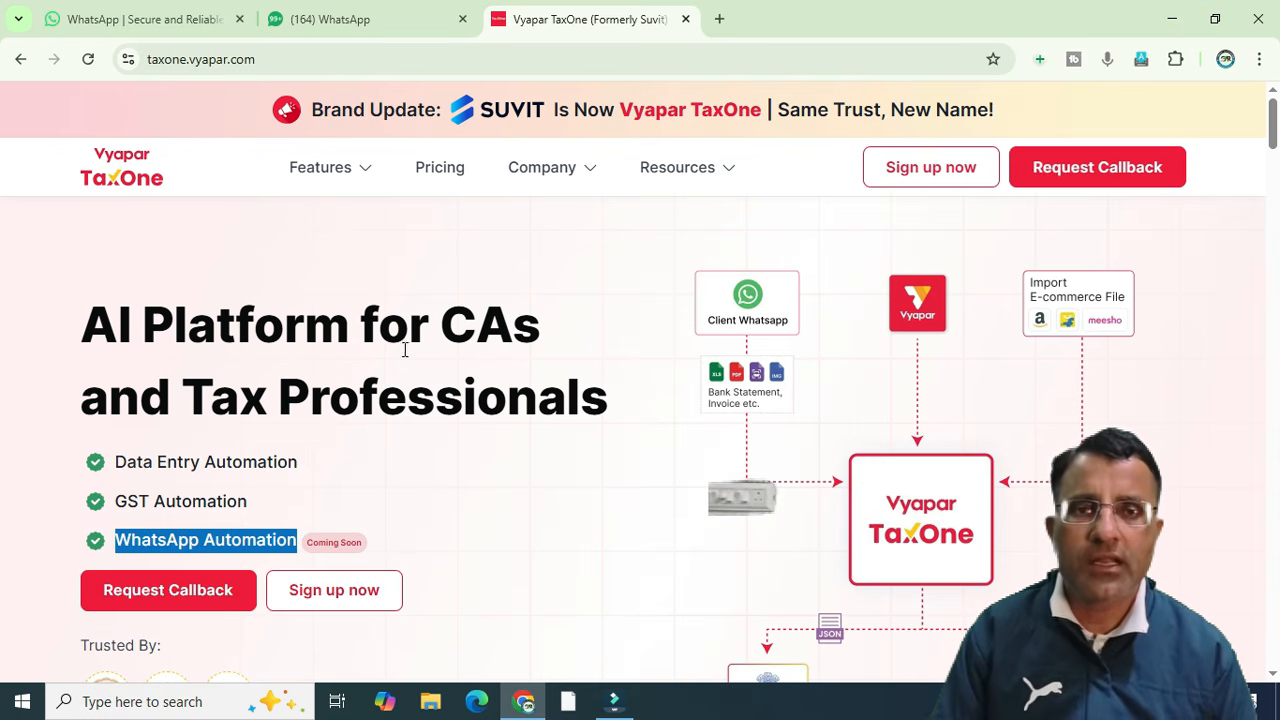
click(389, 449)
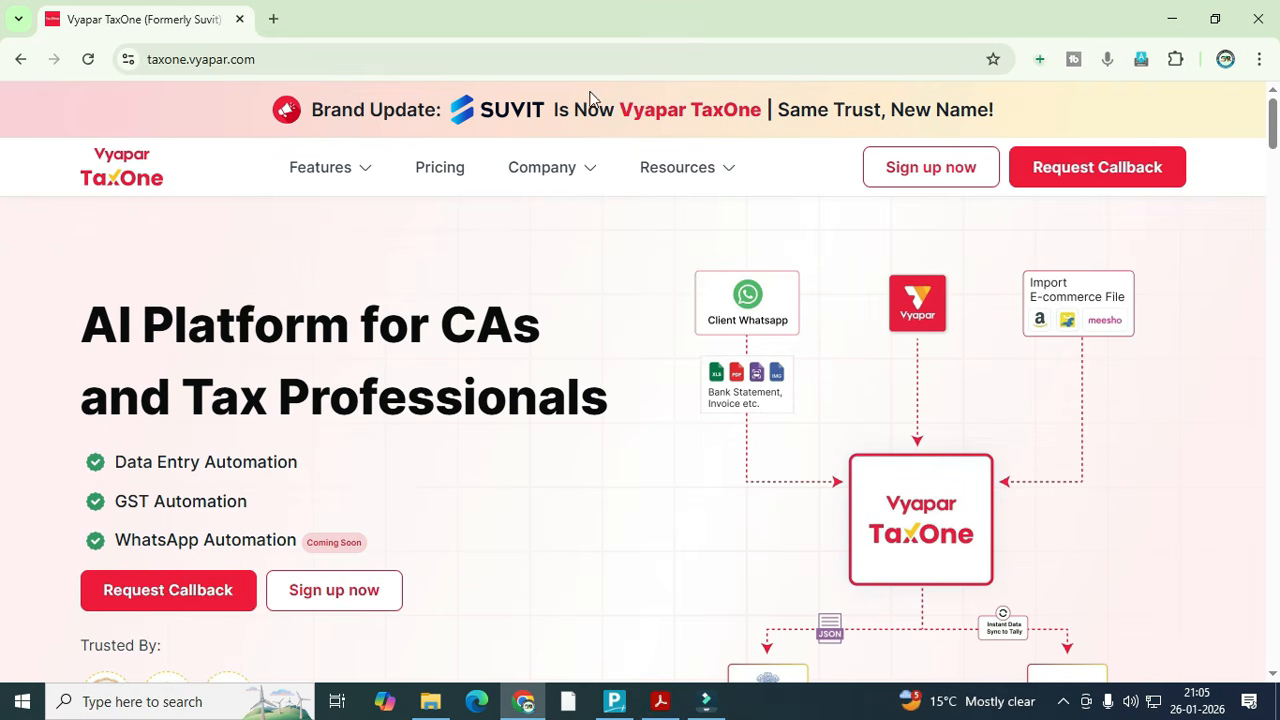
click(552, 115)
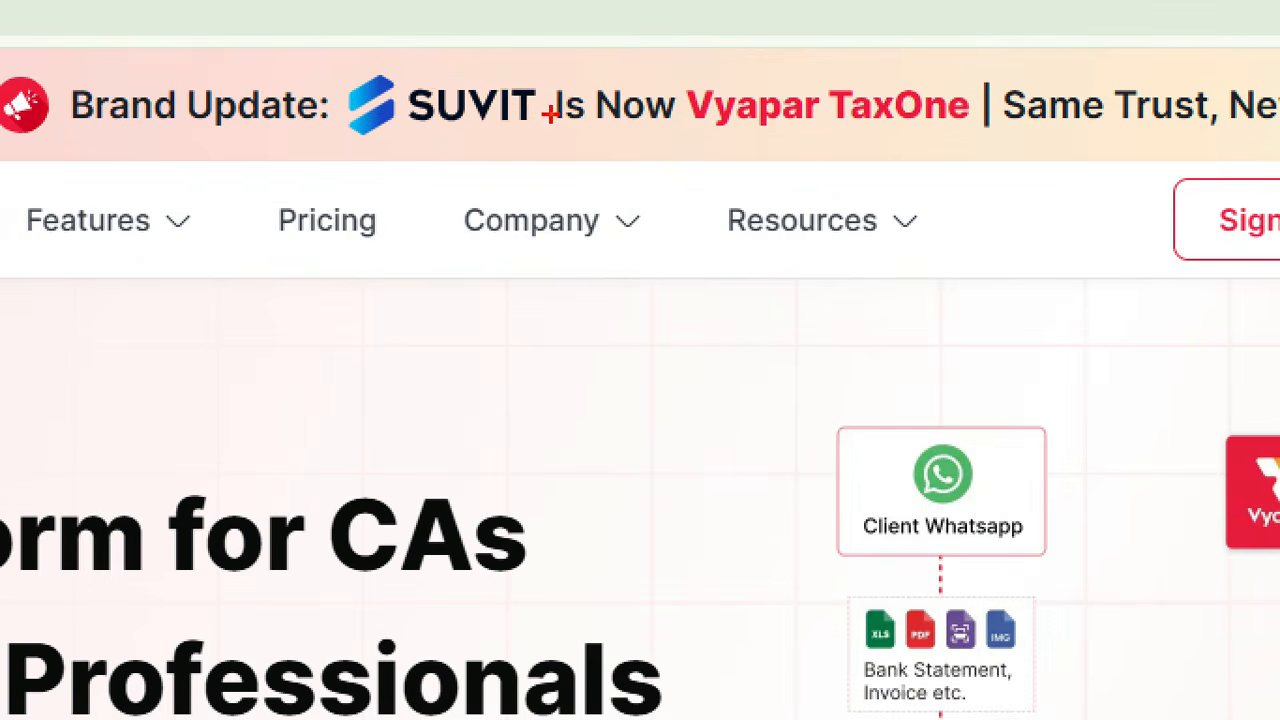
mouse_move(401, 80)
mouse_down()
mouse_move(495, 138)
mouse_move(538, 146)
mouse_up()
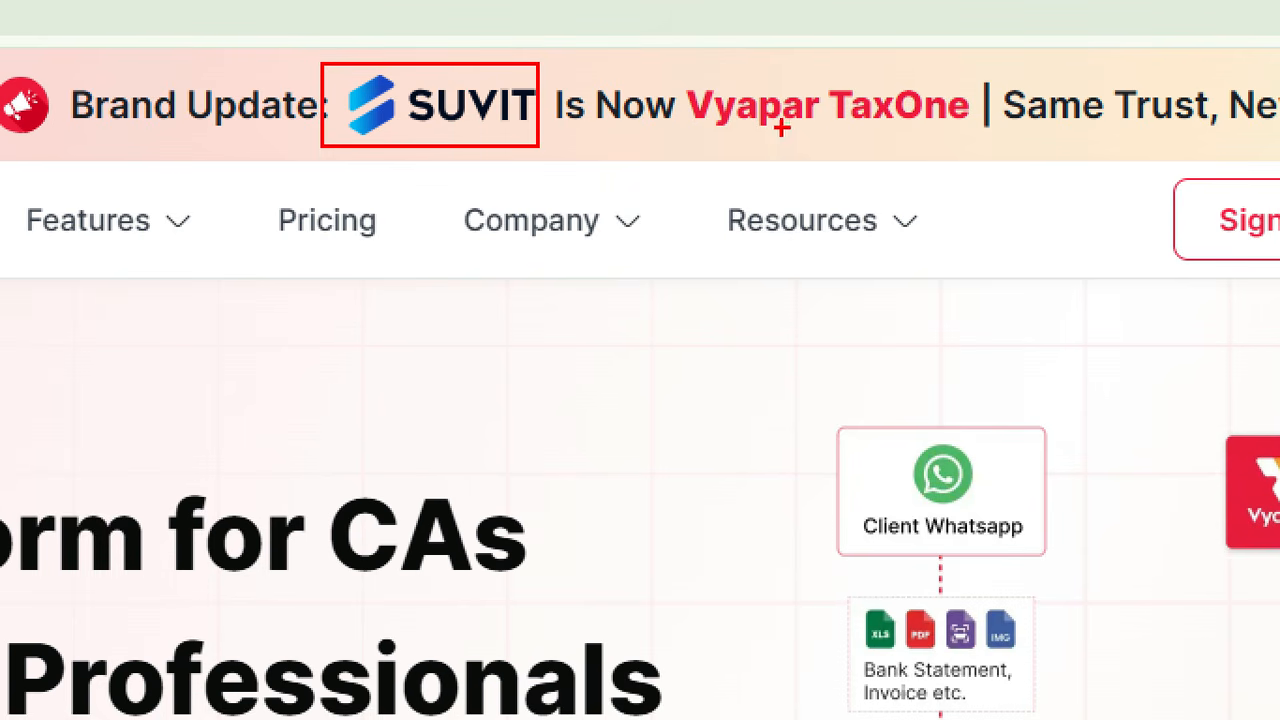
mouse_move(700, 131)
mouse_down()
mouse_move(997, 115)
mouse_move(720, 62)
mouse_move(684, 148)
mouse_move(770, 148)
mouse_up()
drag(350, 139, 465, 146)
key(Escape)
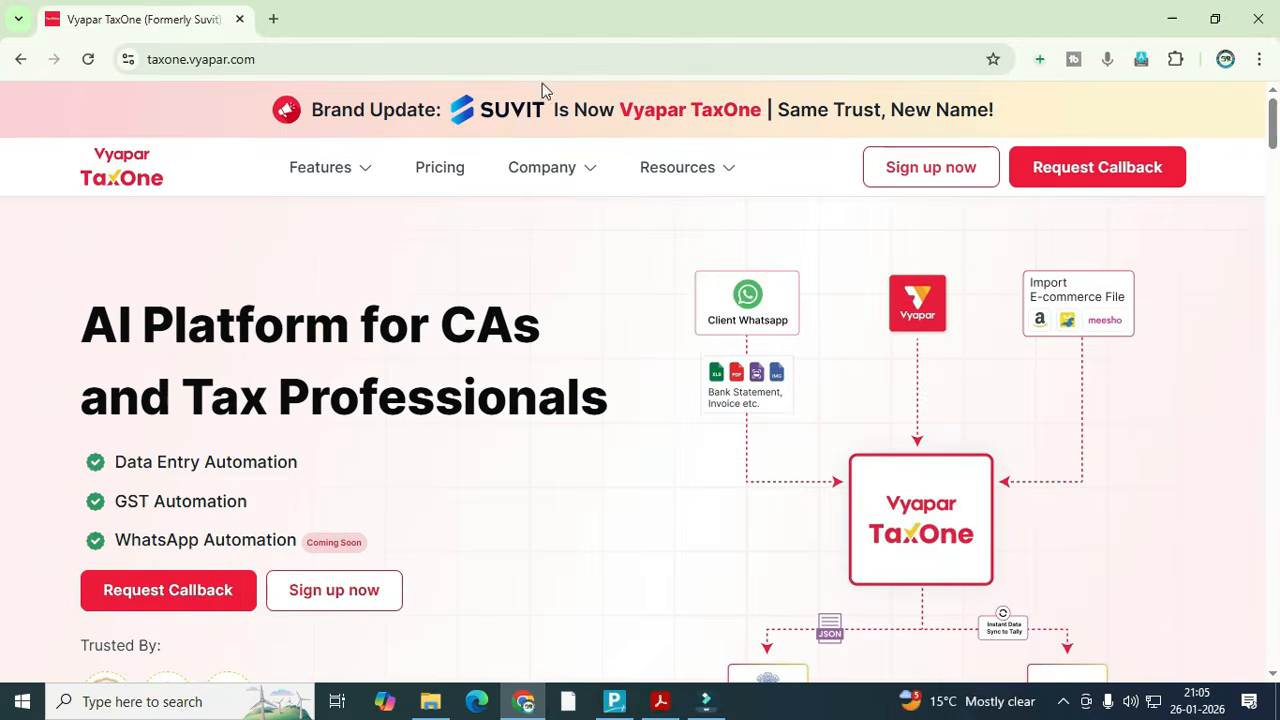
key(ctrl+1)
click(719, 90)
mouse_move(812, 131)
mouse_down()
mouse_move(815, 158)
mouse_move(1074, 200)
mouse_move(810, 130)
mouse_move(785, 136)
mouse_up()
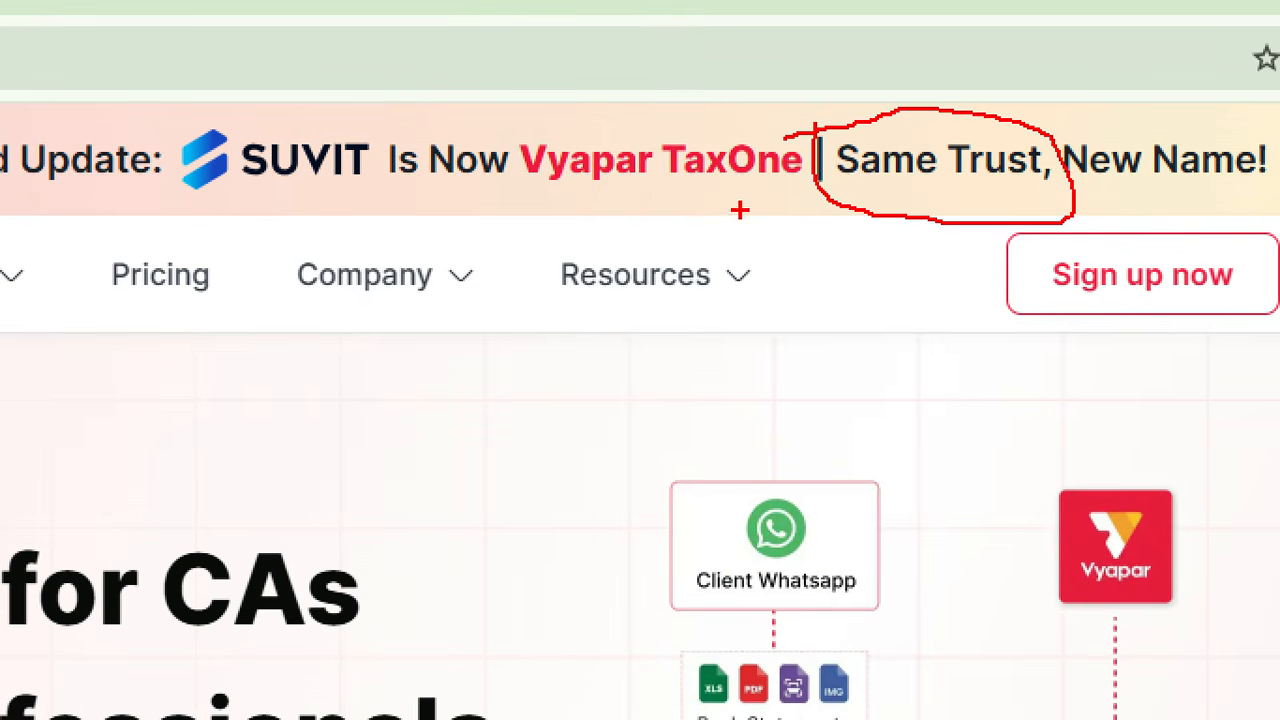
key(Escape)
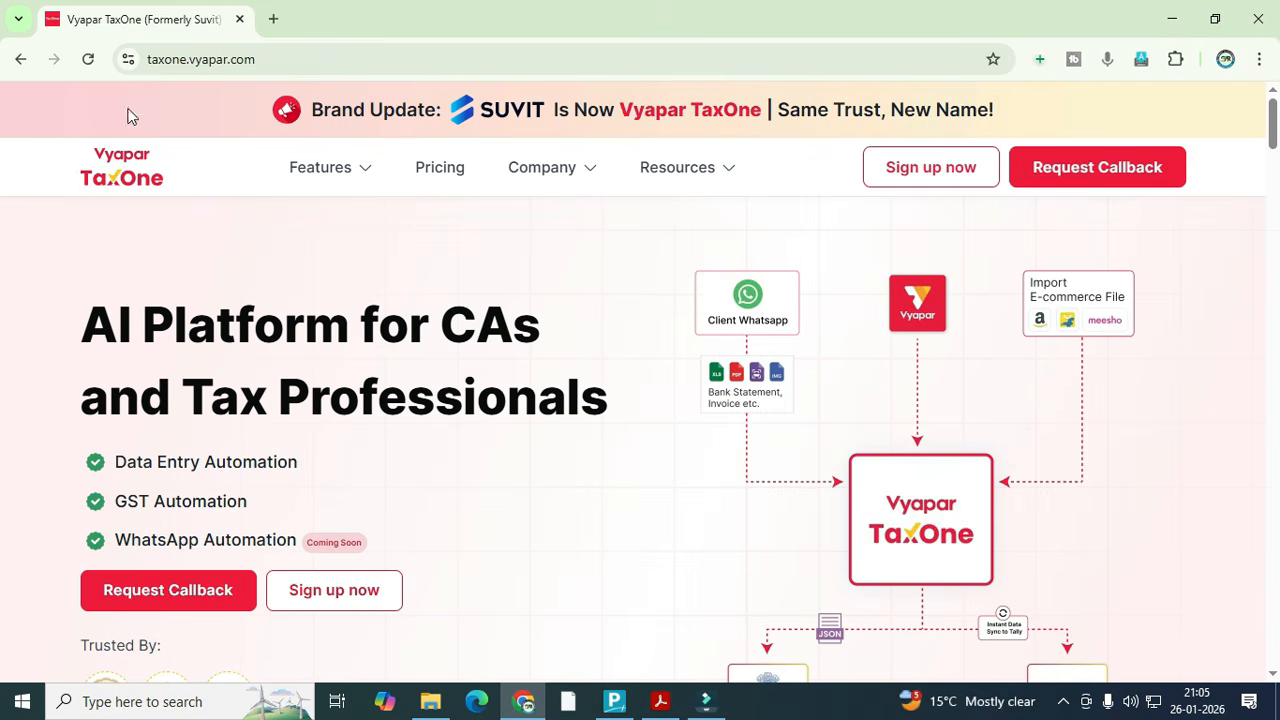
key(ctrl+1)
mouse_move(228, 56)
mouse_down()
mouse_move(320, 134)
mouse_move(503, 126)
mouse_up()
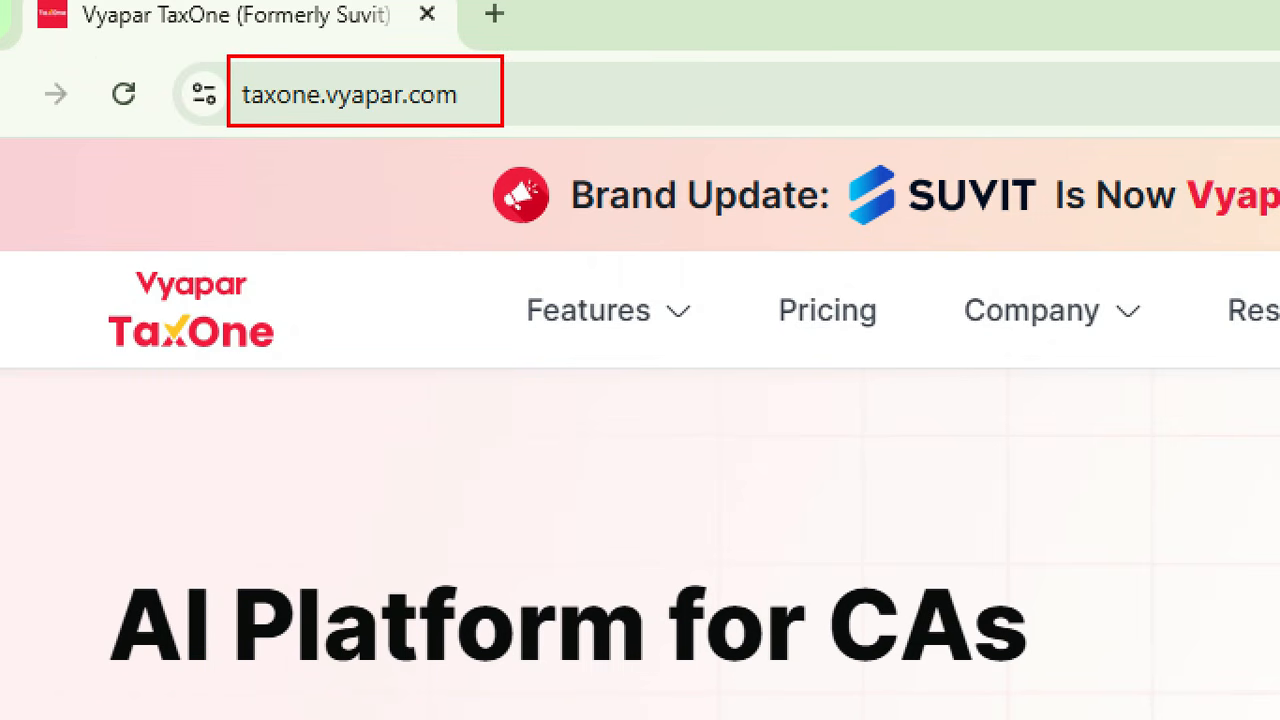
mouse_move(488, 68)
mouse_down()
mouse_move(490, 80)
mouse_move(665, 67)
mouse_up()
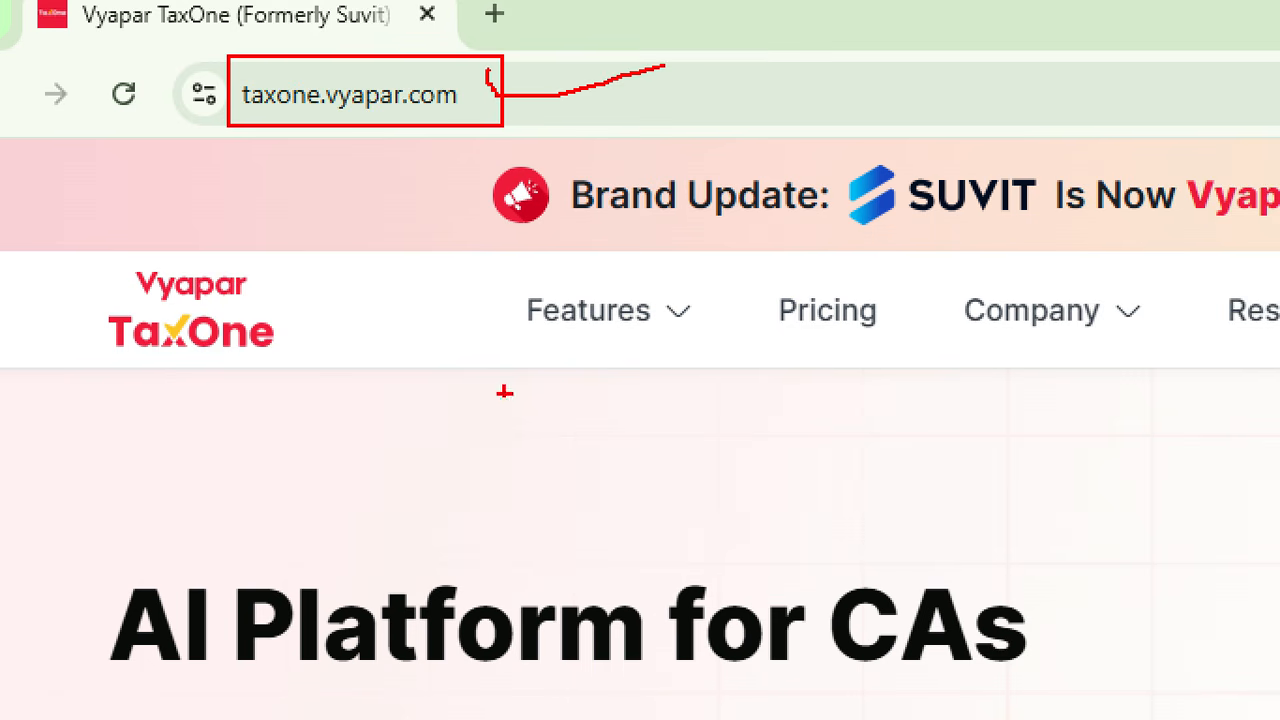
key(Escape)
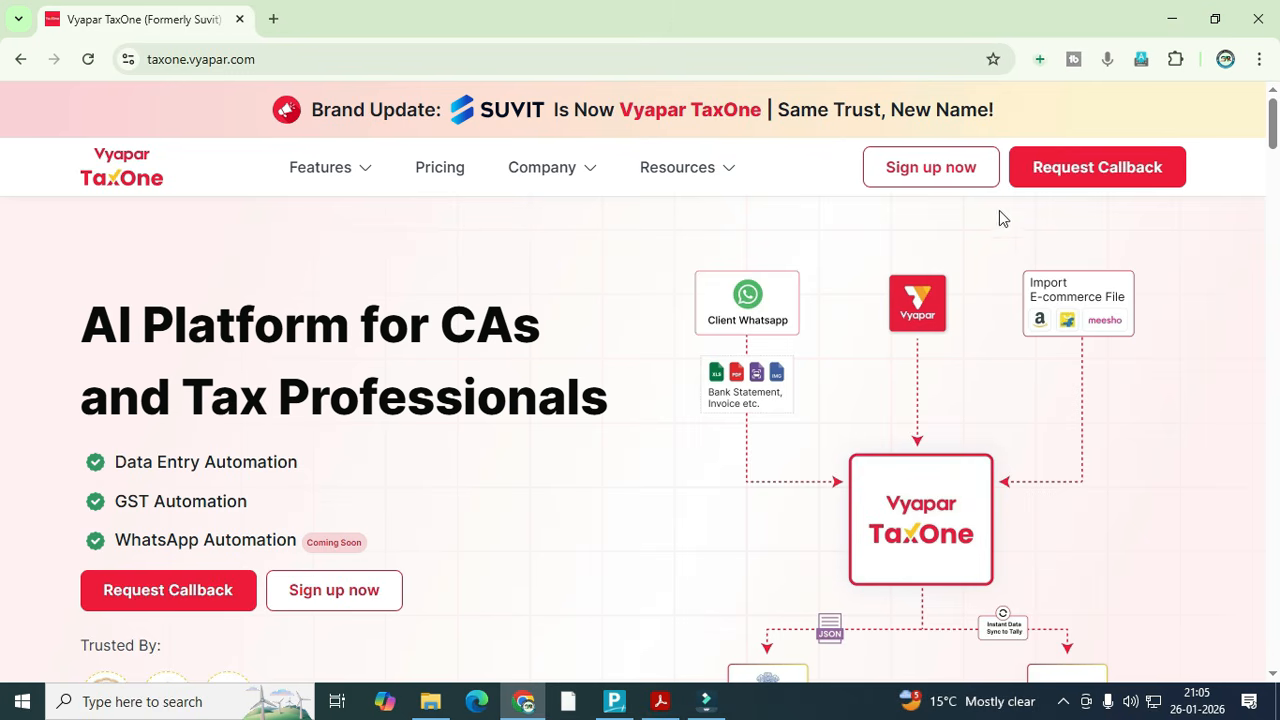
Sign up for a new account with a mobile number, verifying it with the received one-time code.
click(940, 175)
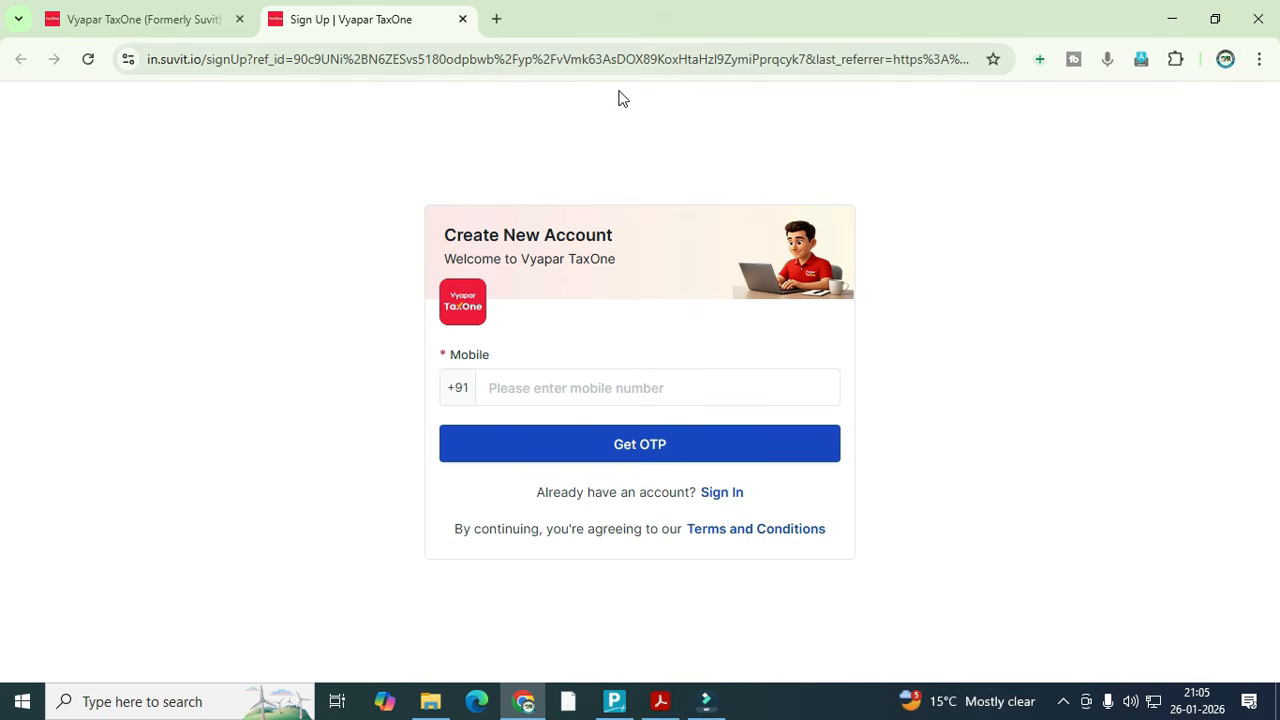
click(761, 387)
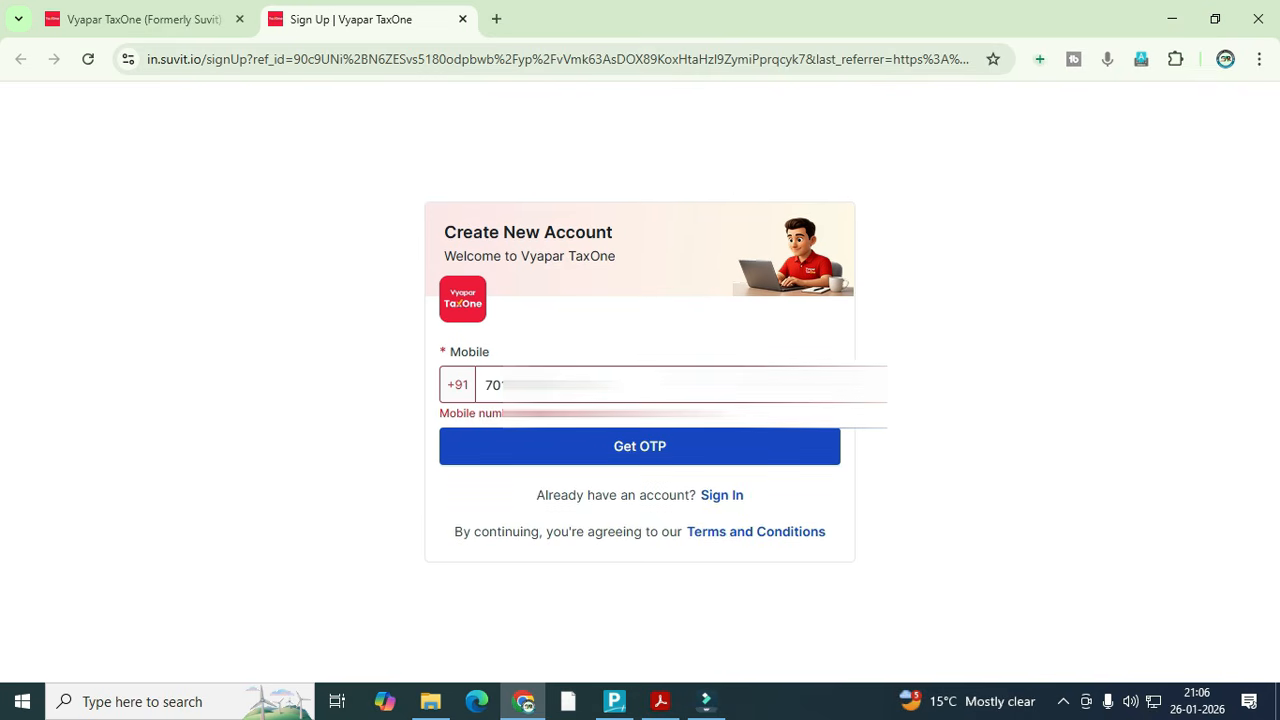
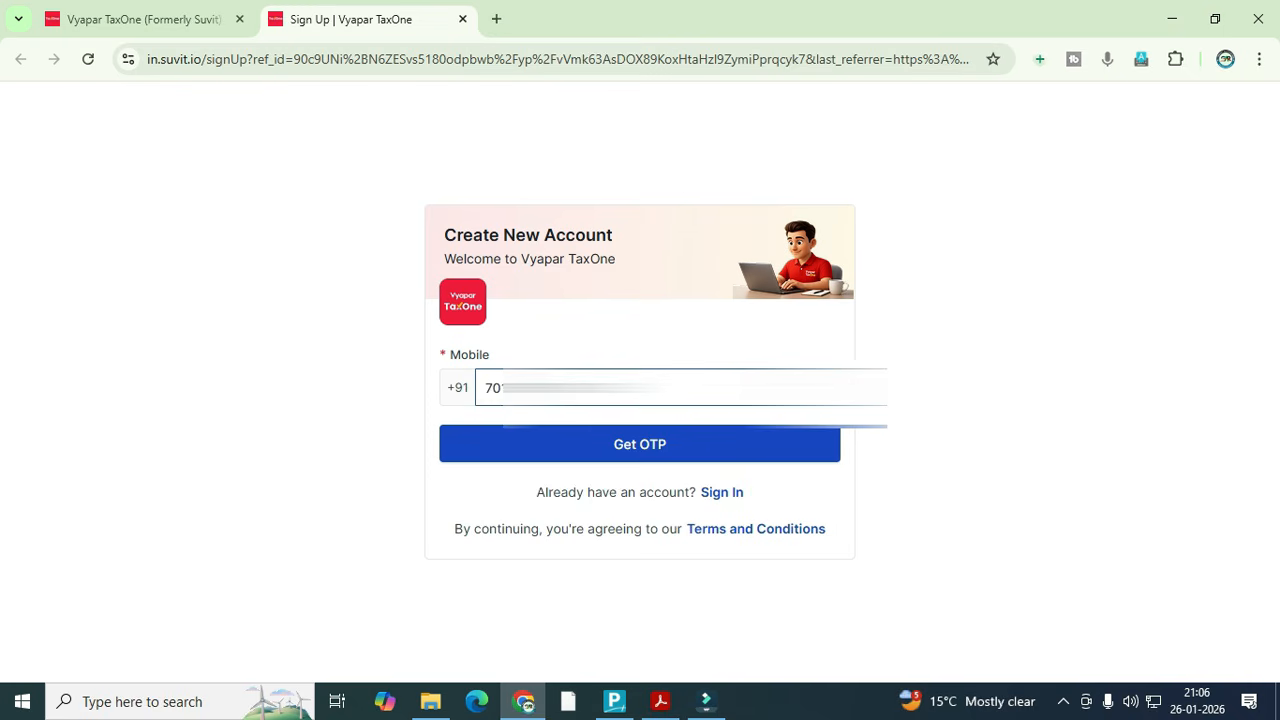
click(692, 451)
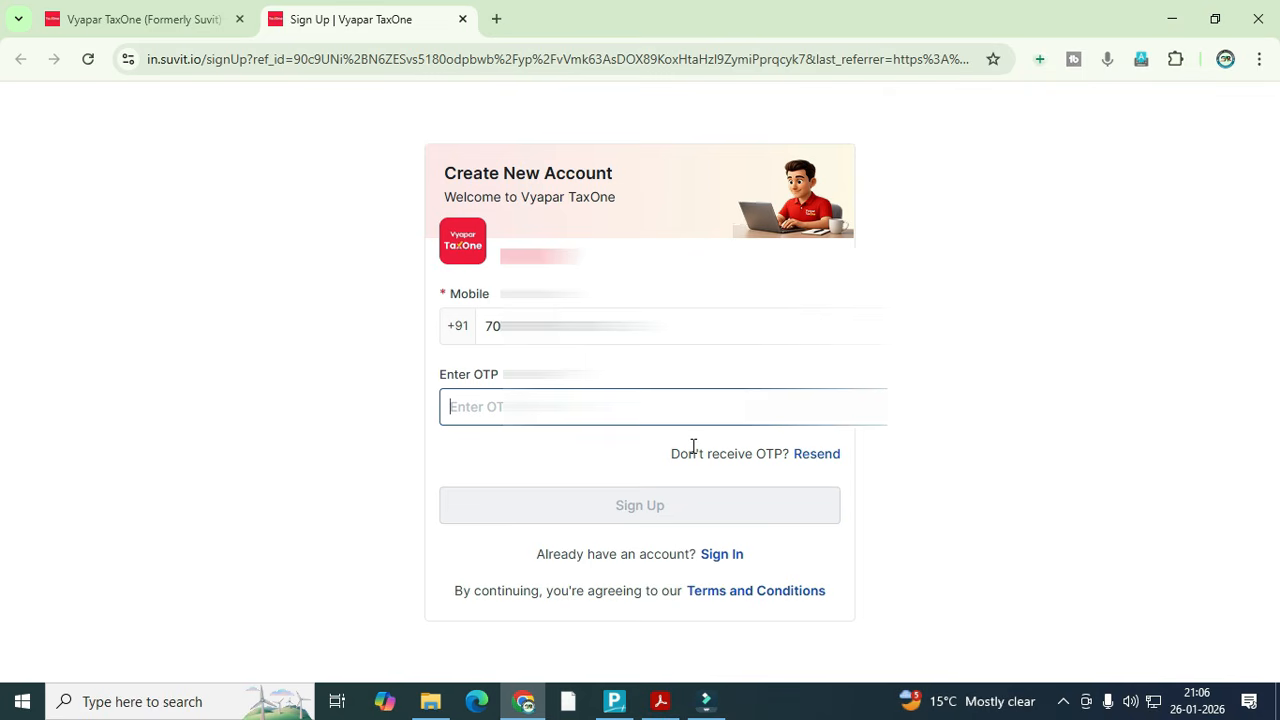
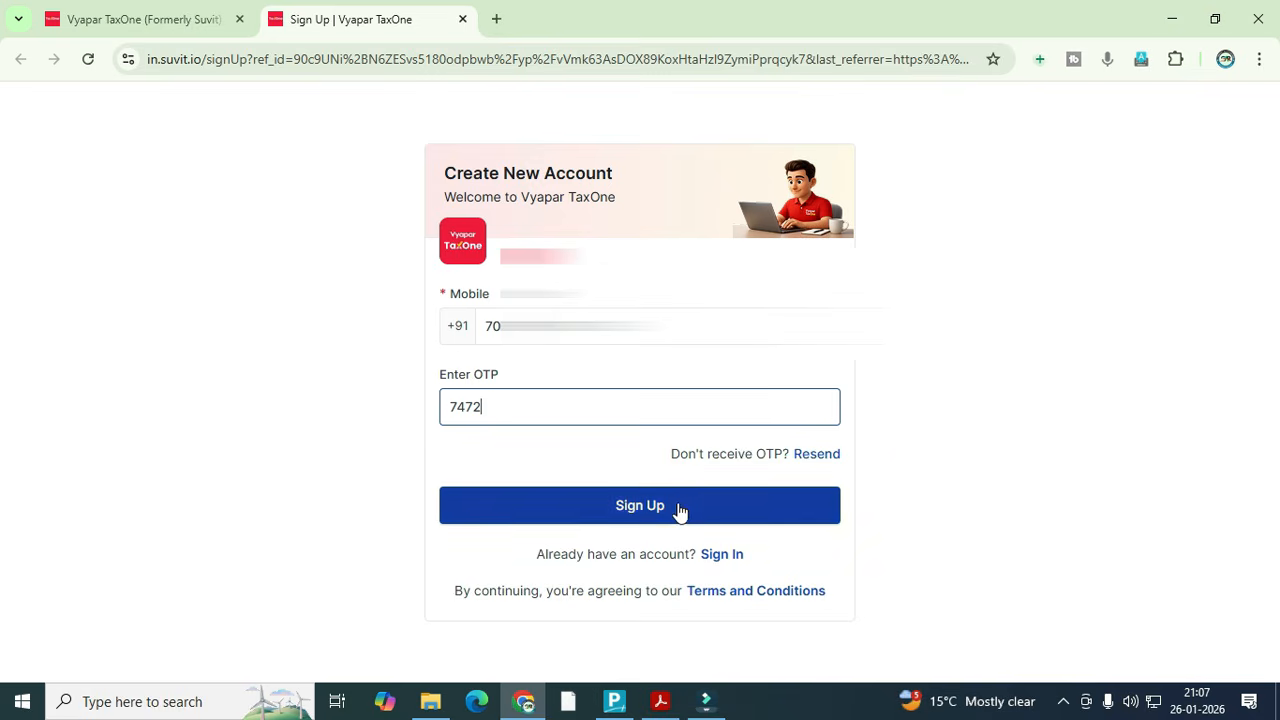
click(673, 505)
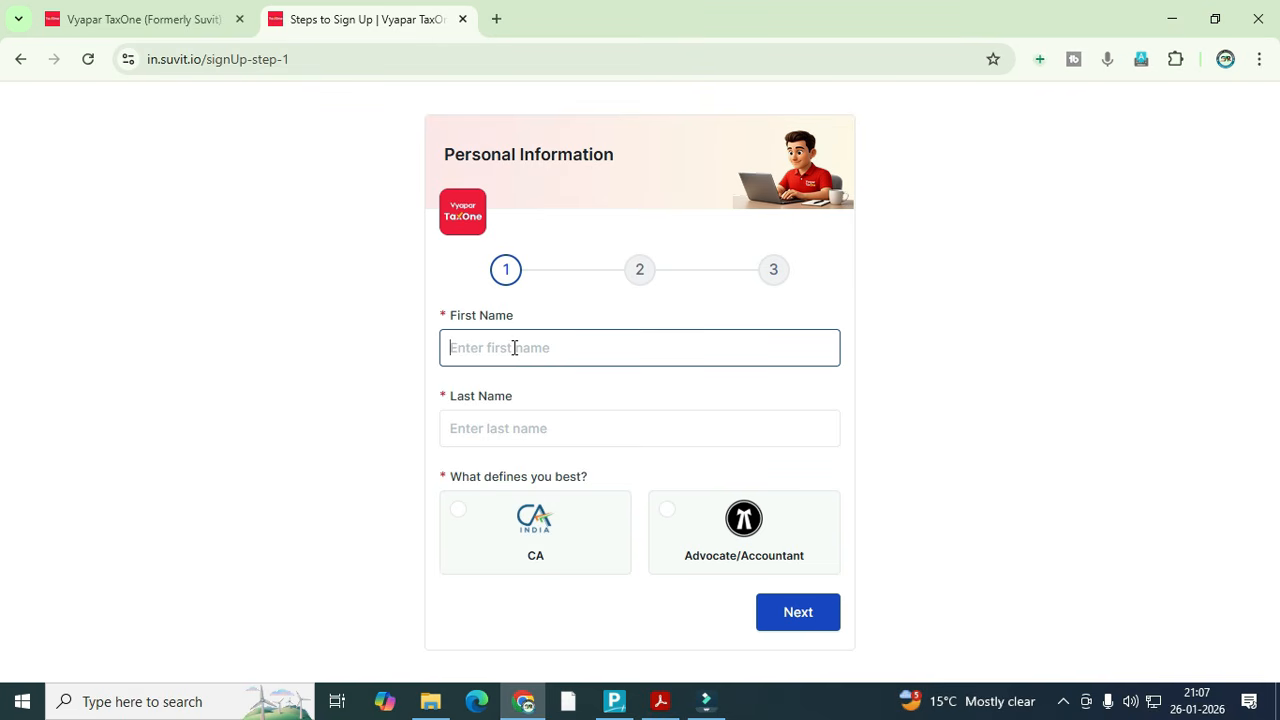
Enter the user's name and choose Advocate/Accountant as the user type on Personal Information.
text(Dh)
text(Kumar)
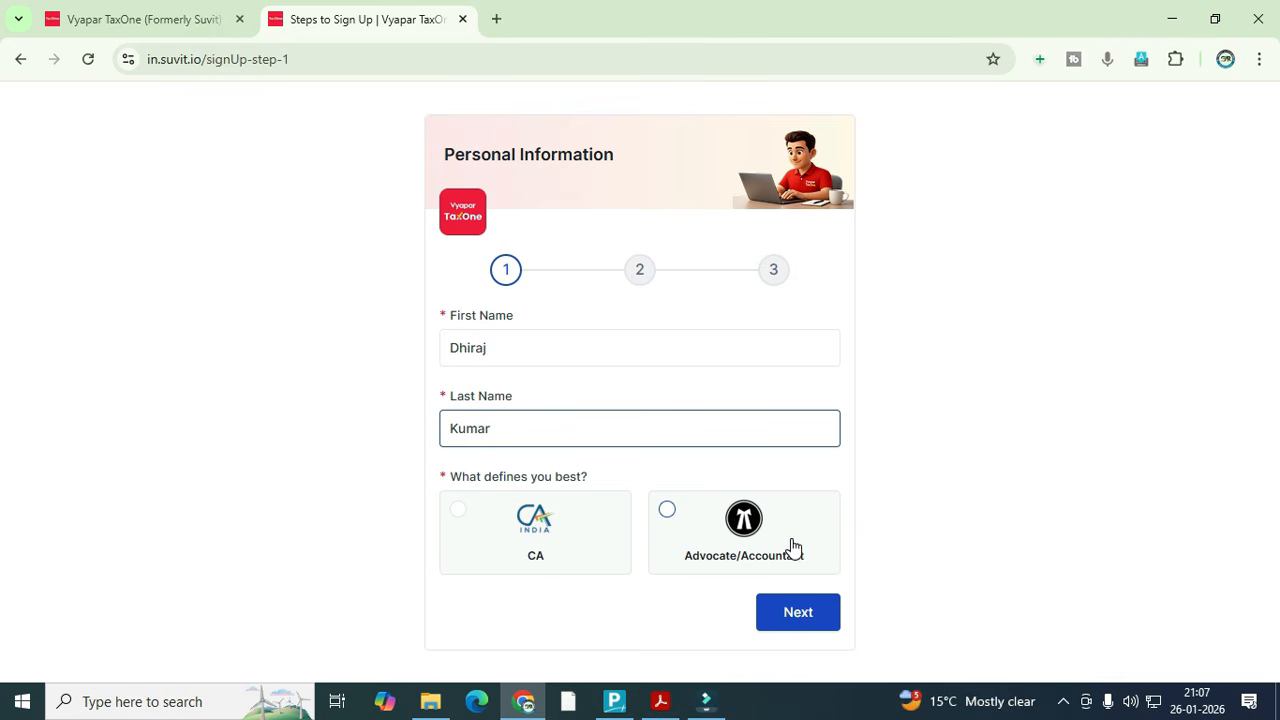
click(665, 512)
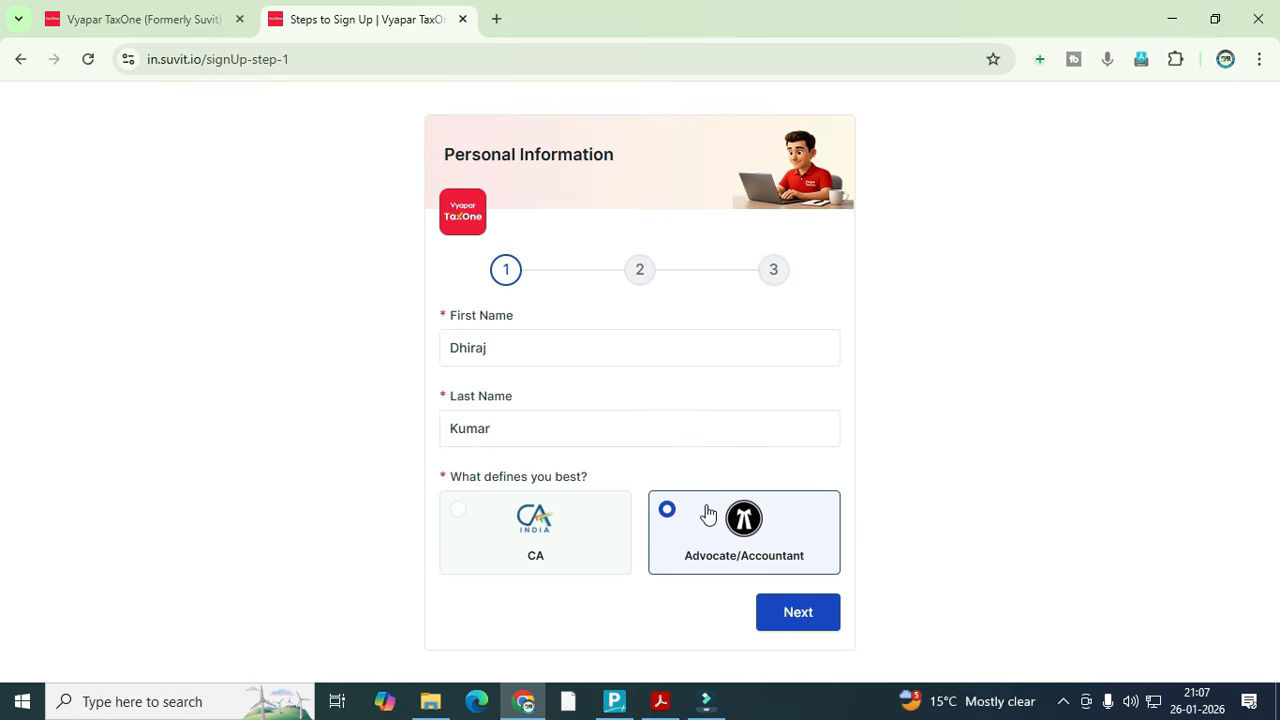
click(808, 616)
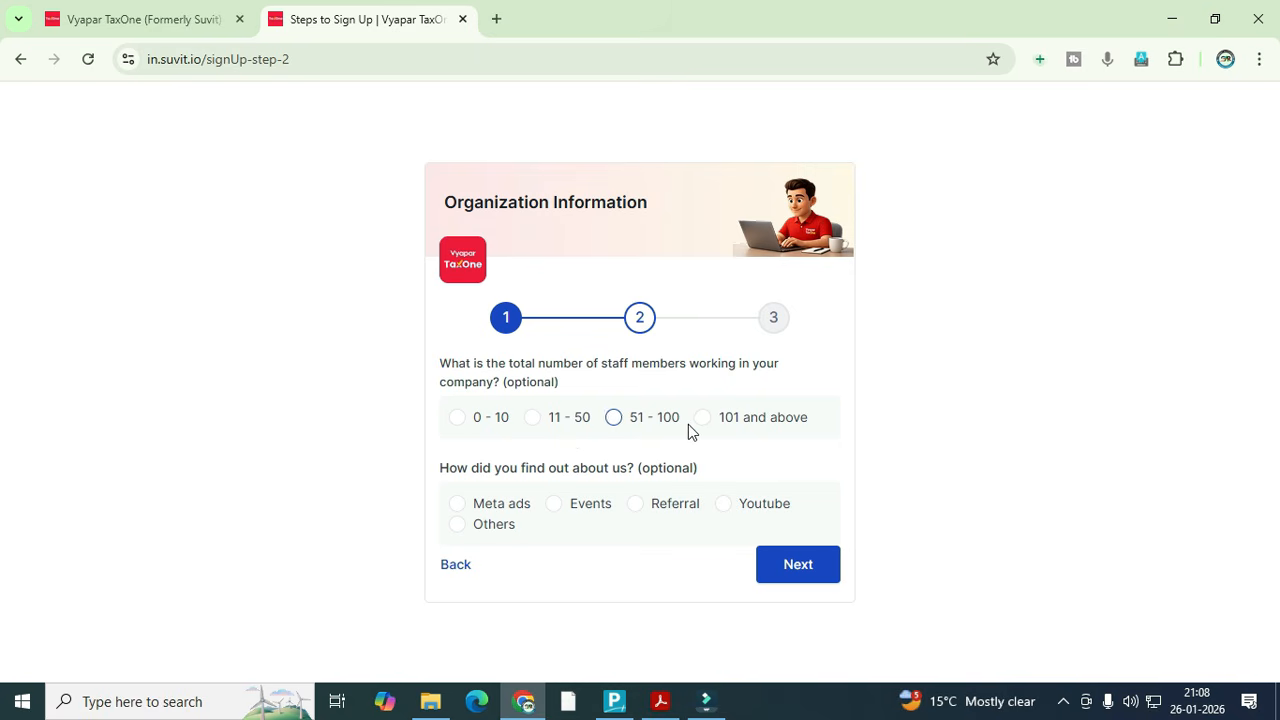
Set the staff count to 0 - 10 and the discovery source to Youtube.
click(457, 420)
click(723, 505)
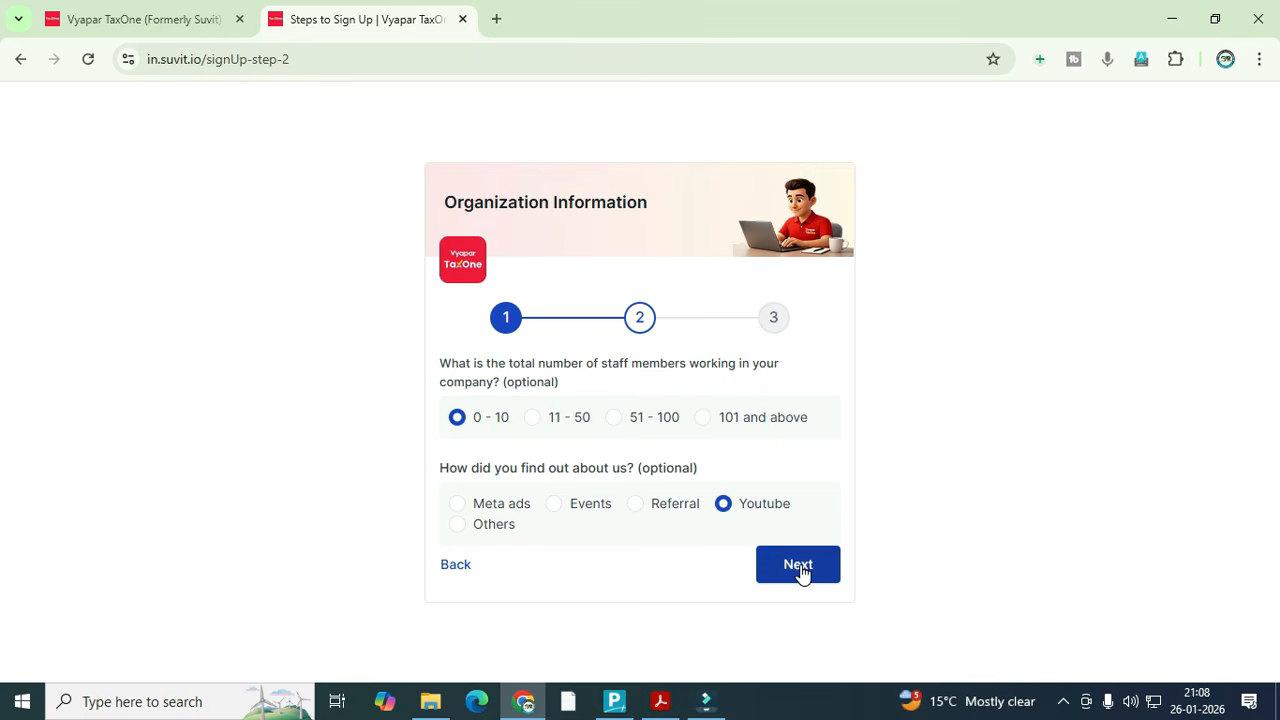
click(800, 564)
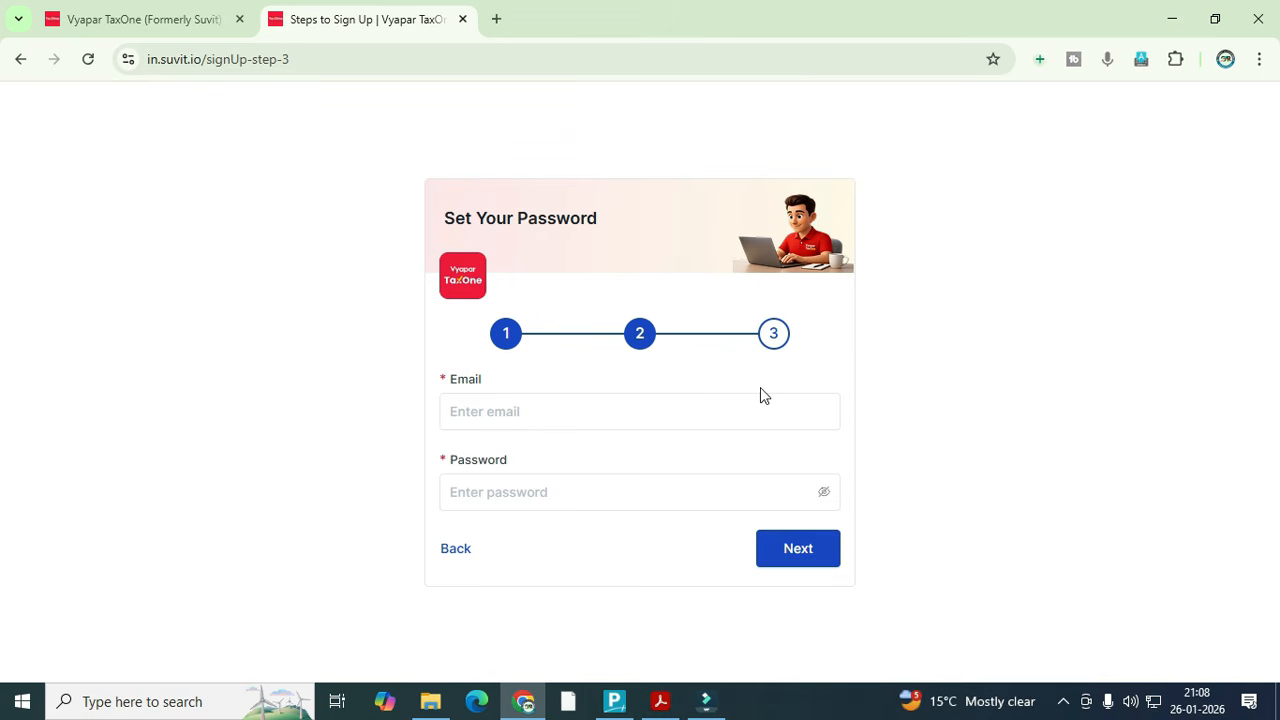
Fill in the account e-mail and password and submit to create the account.
click(626, 500)
click(653, 406)
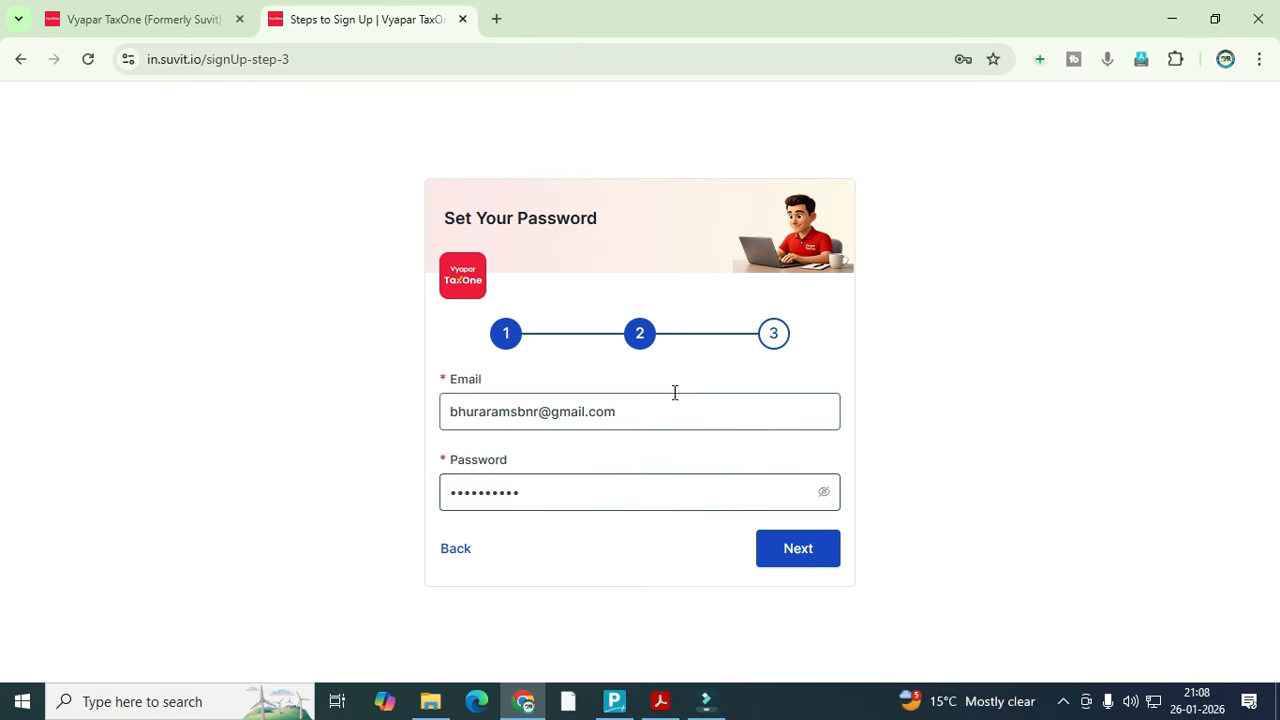
click(805, 550)
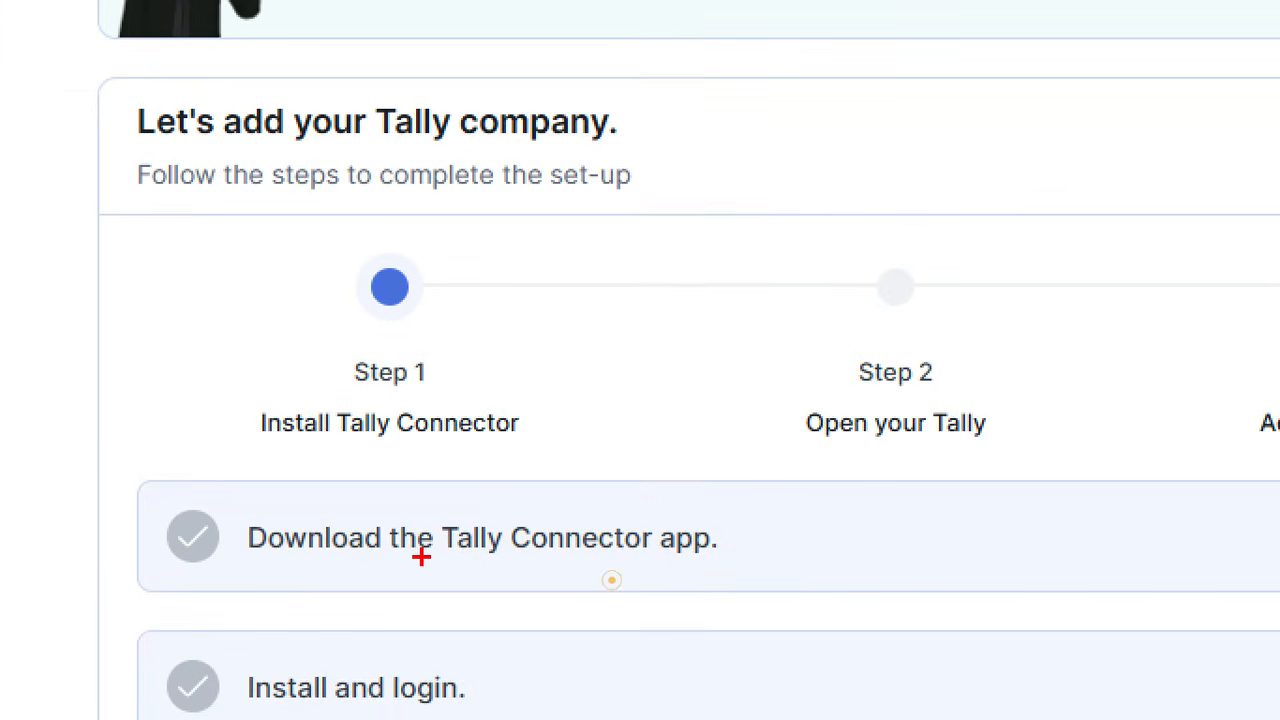
Download the VyaparTaxOne-1.4.7 Tally Connector installer, then switch to Tally Prime.
drag(148, 486, 786, 570)
key(Escape)
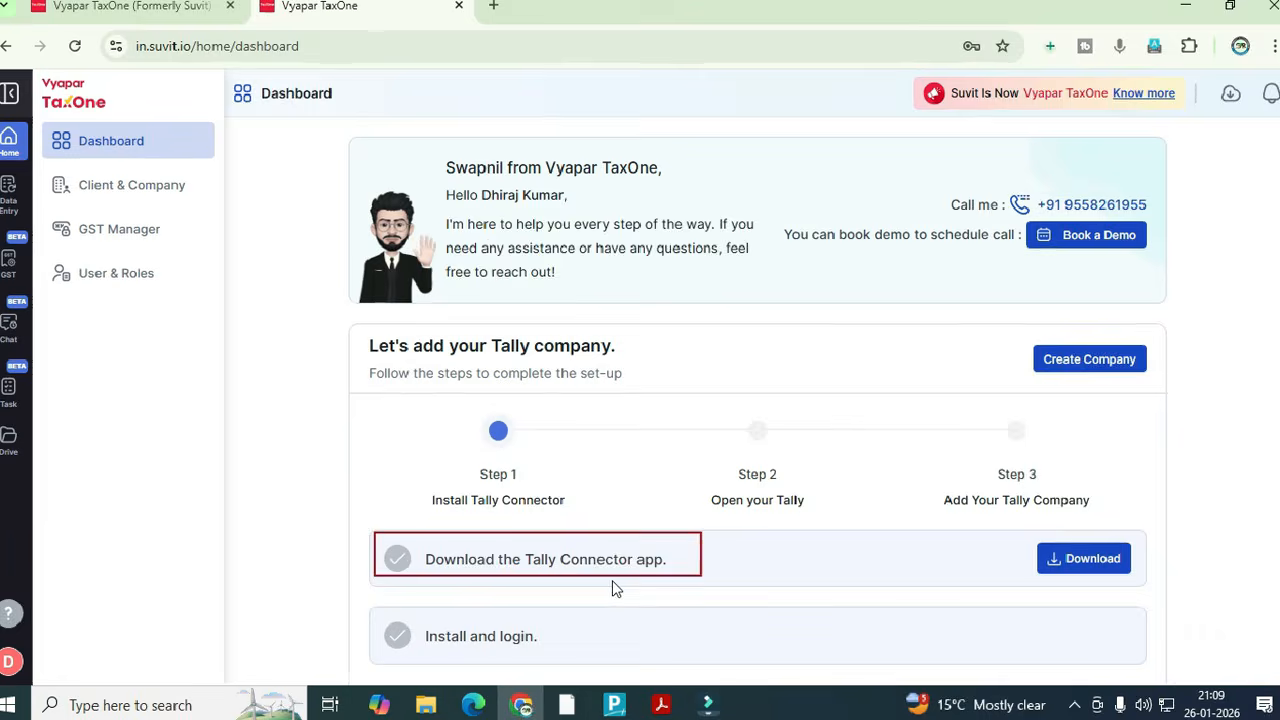
click(1076, 562)
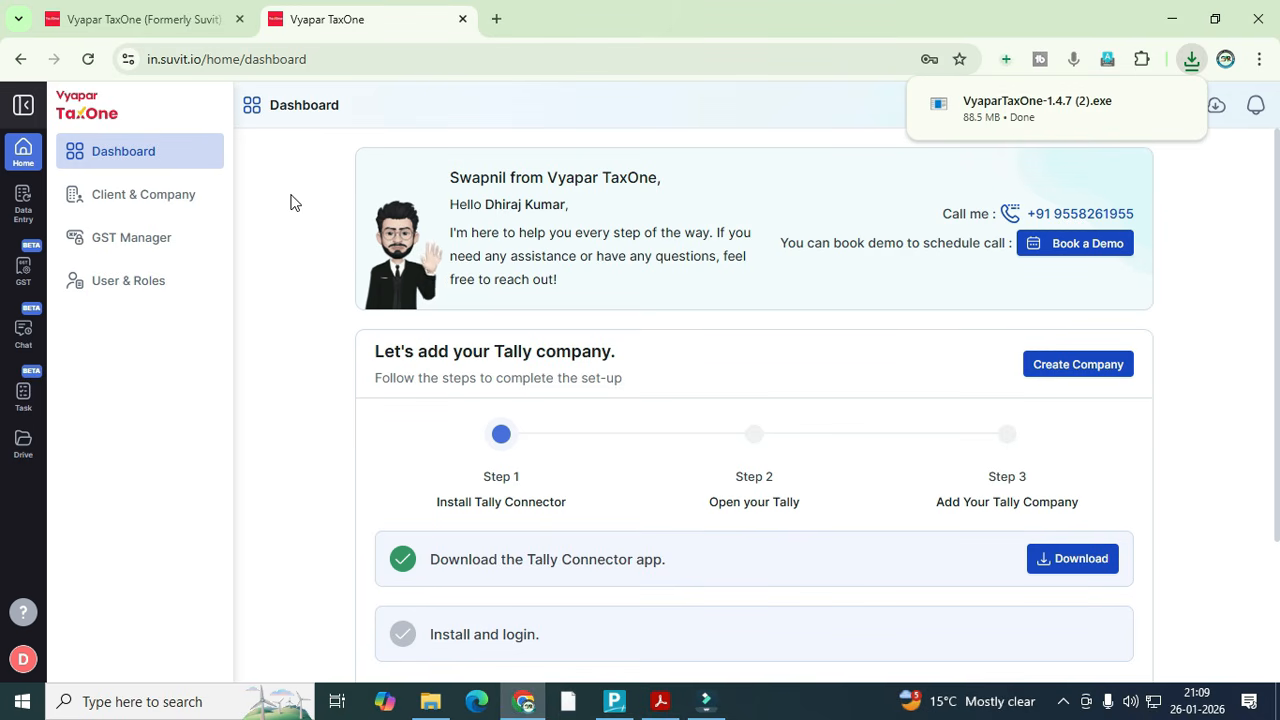
mouse_move(1003, 118)
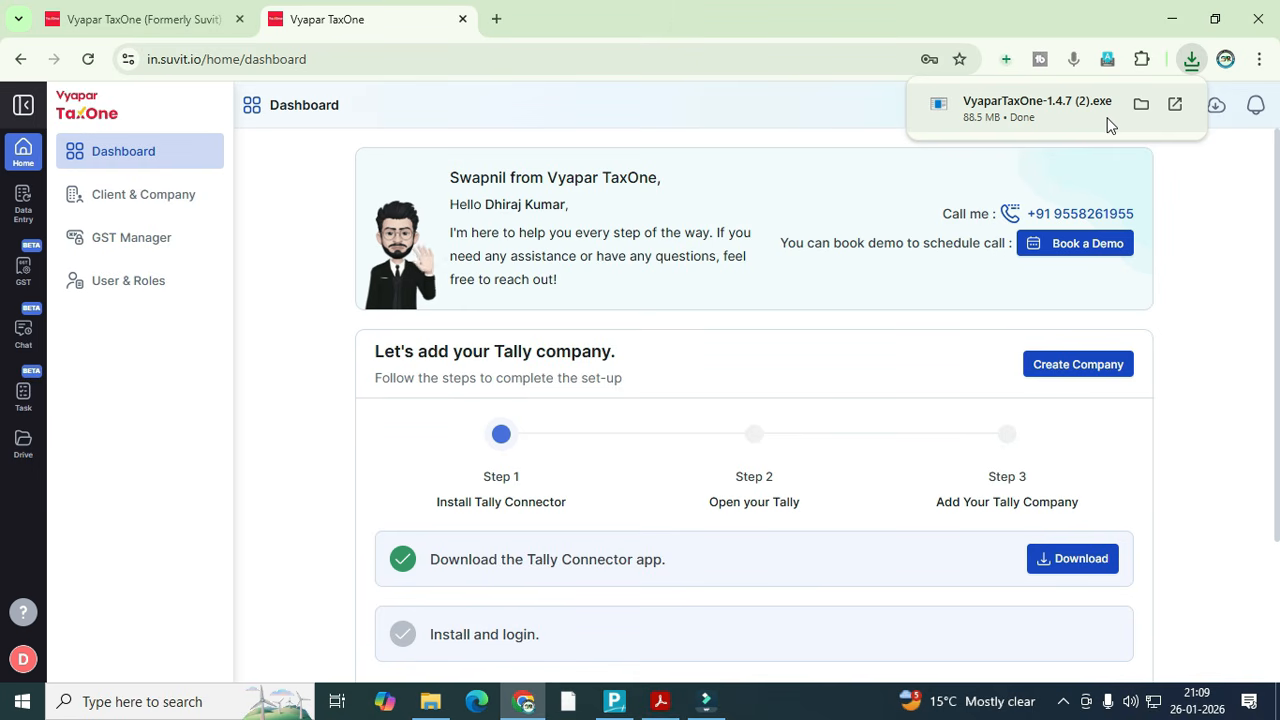
click(614, 701)
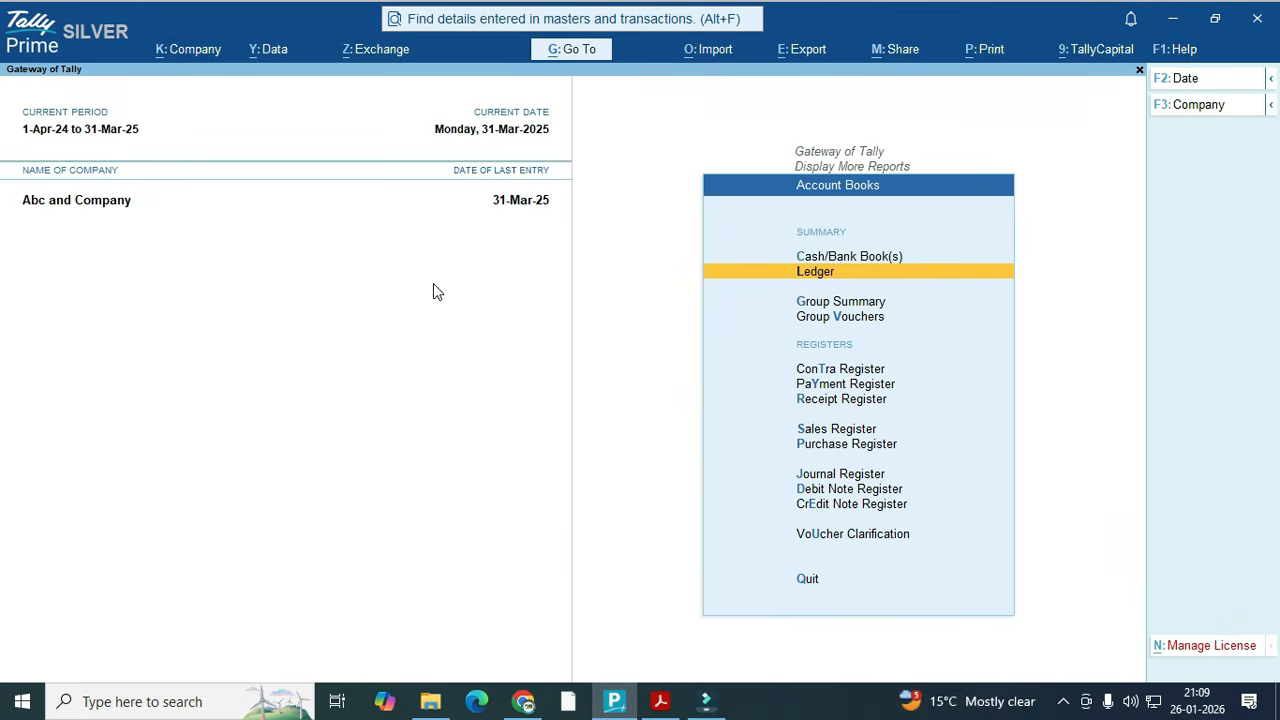
Create company SMART TRADERS with address RAISINGHNAGAR and state Rajasthan.
click(201, 51)
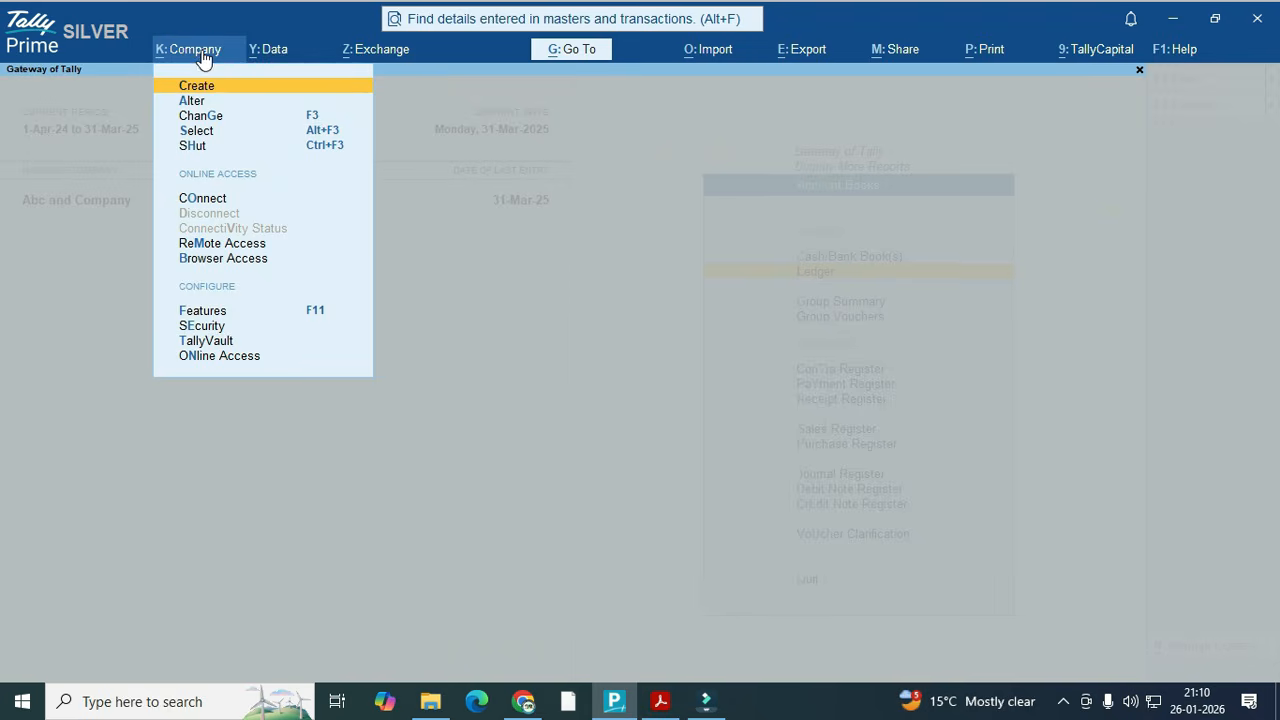
click(218, 90)
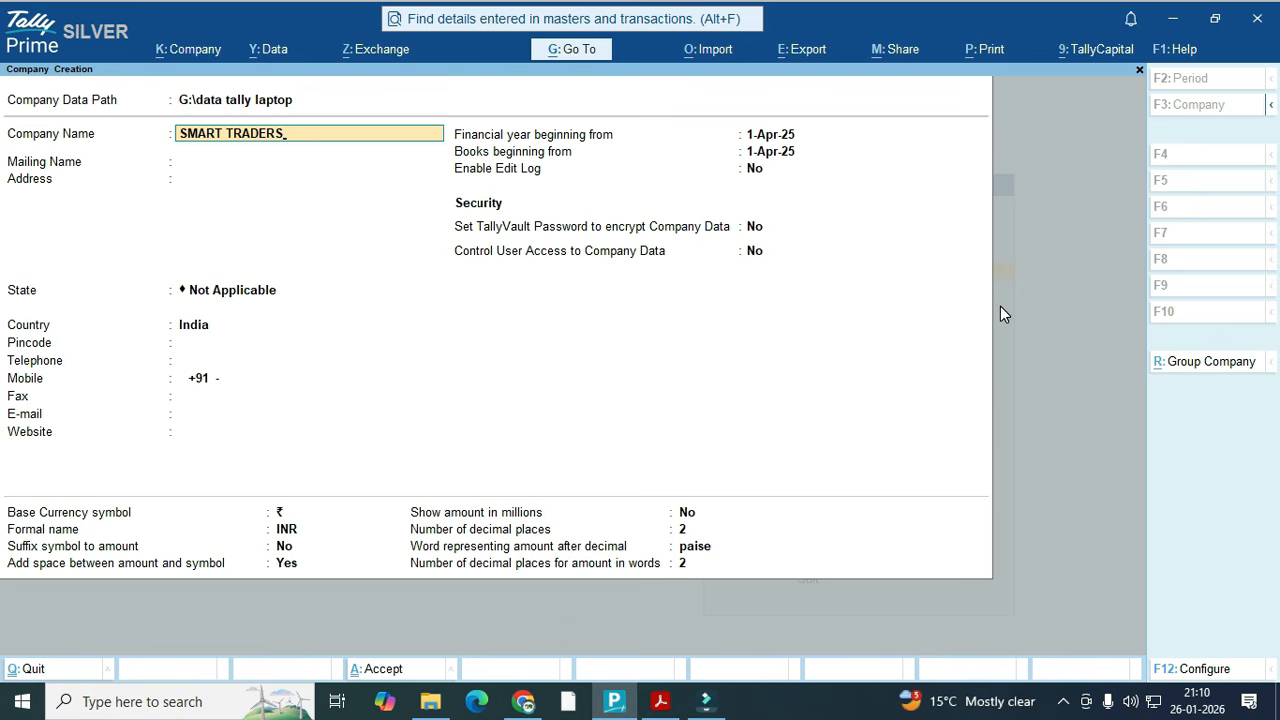
key(Return)
key(Return)
text(RAISINGHNAGAR)
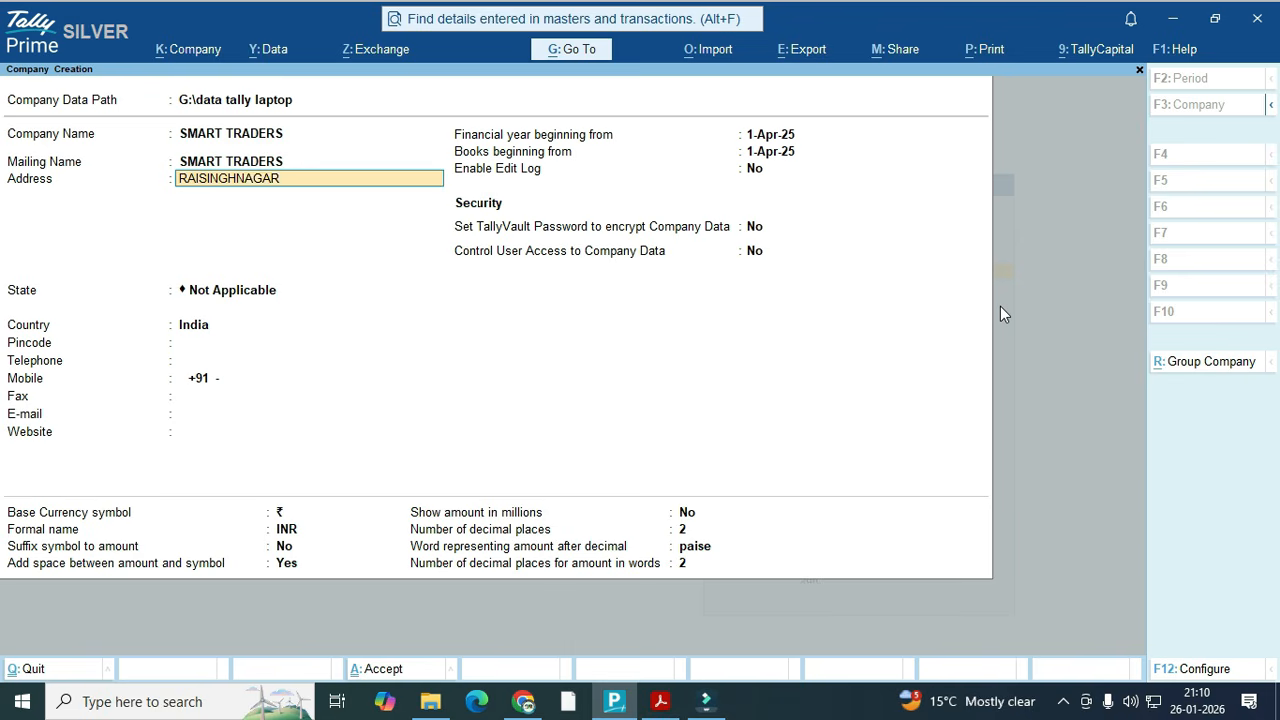
key(Return)
key(Return)
text(R)
key(Return)
key(Return)
key(Return)
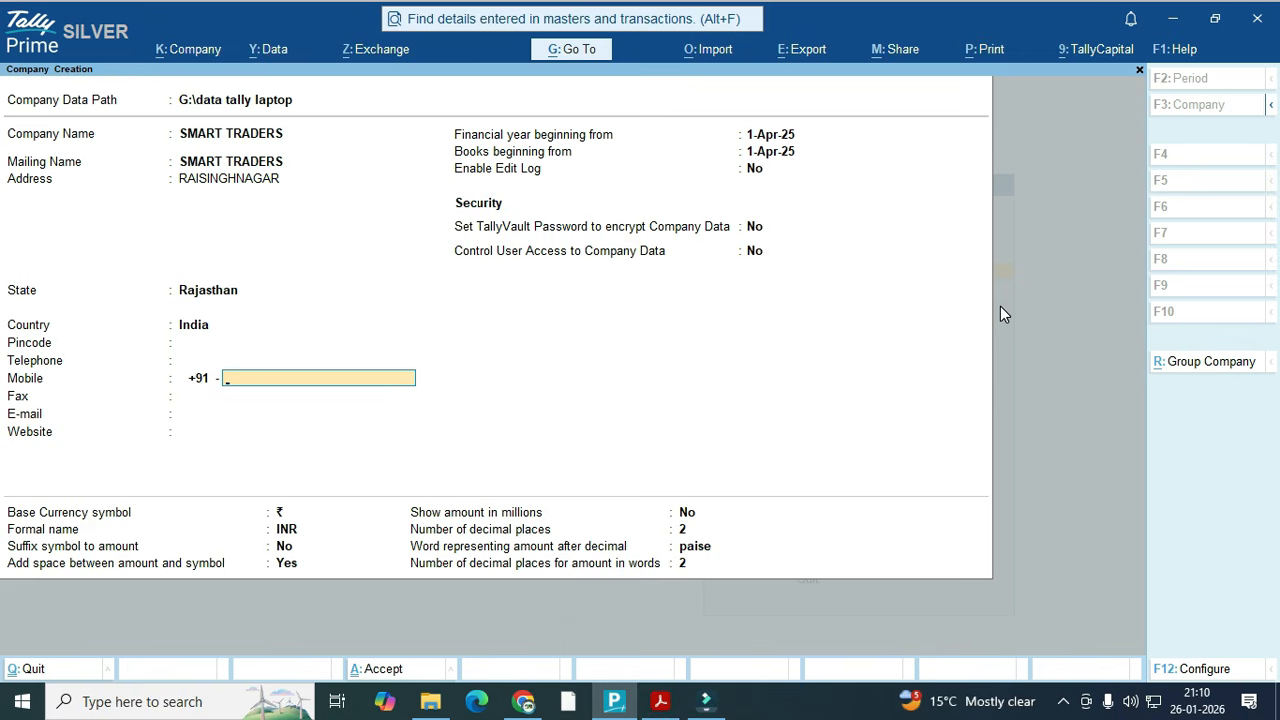
Set the financial year start to 1-Apr-24 and save the company with Ctrl+A.
key(Return)
key(Return)
key(Return)
key(Return)
key(Return)
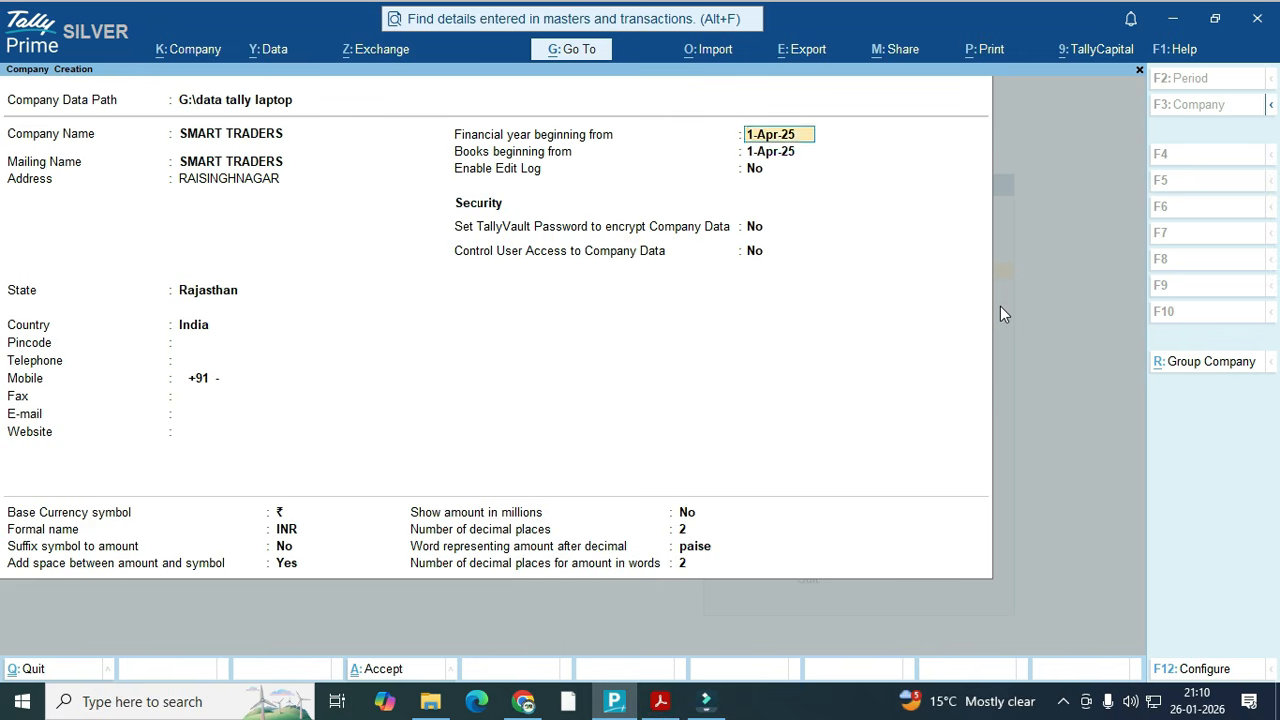
key(Up)
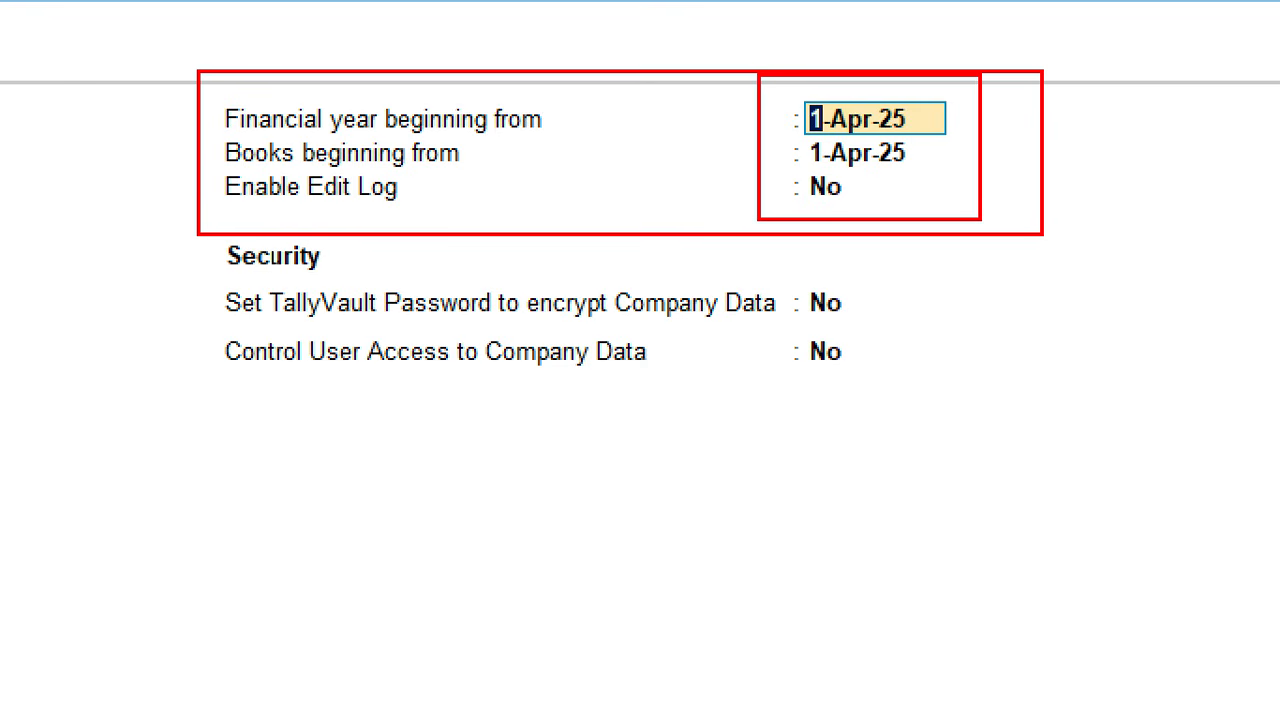
mouse_move(630, 506)
mouse_down()
mouse_move(712, 518)
mouse_move(773, 556)
mouse_move(975, 522)
mouse_up()
drag(1035, 555, 1045, 560)
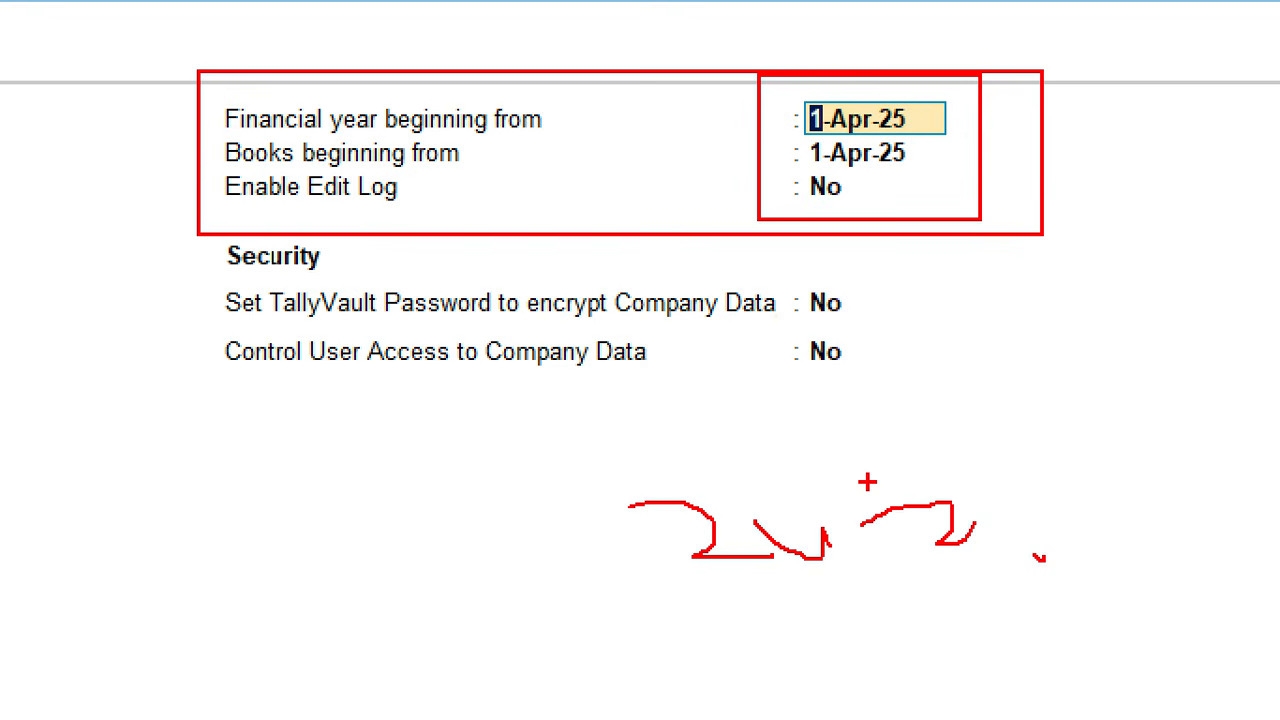
drag(863, 480, 762, 552)
drag(820, 556, 945, 526)
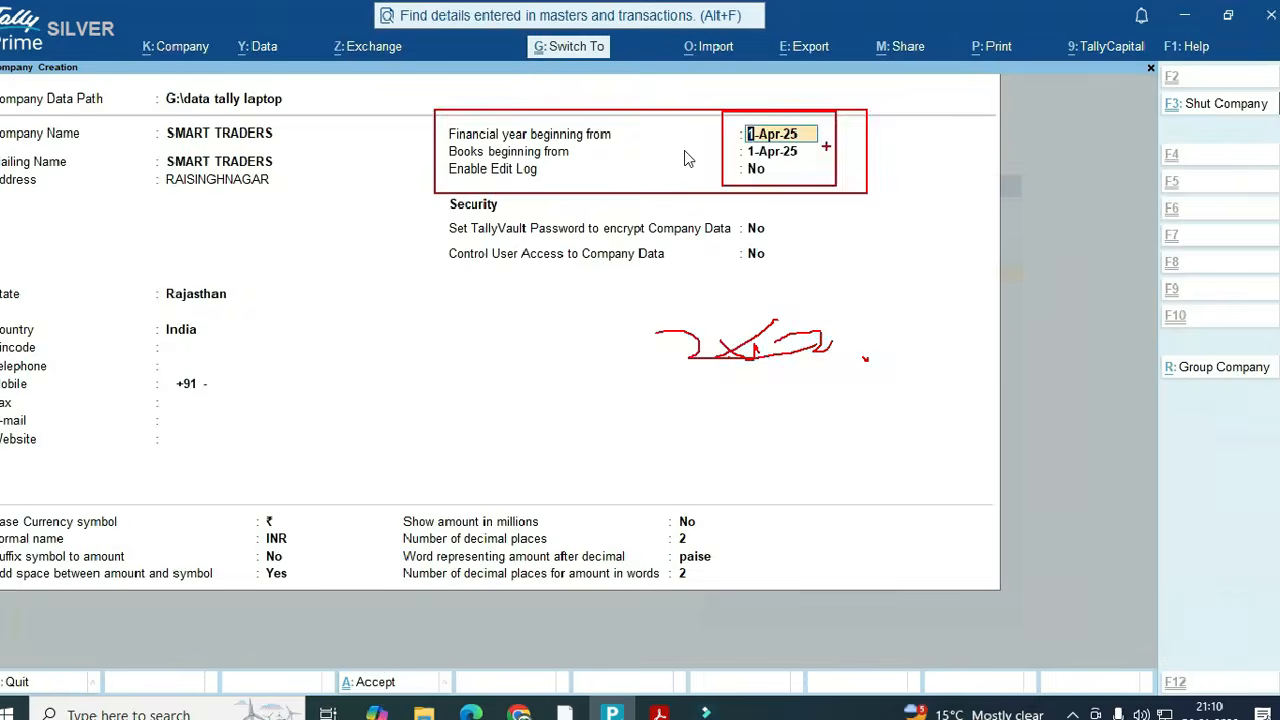
text(1.4.2024)
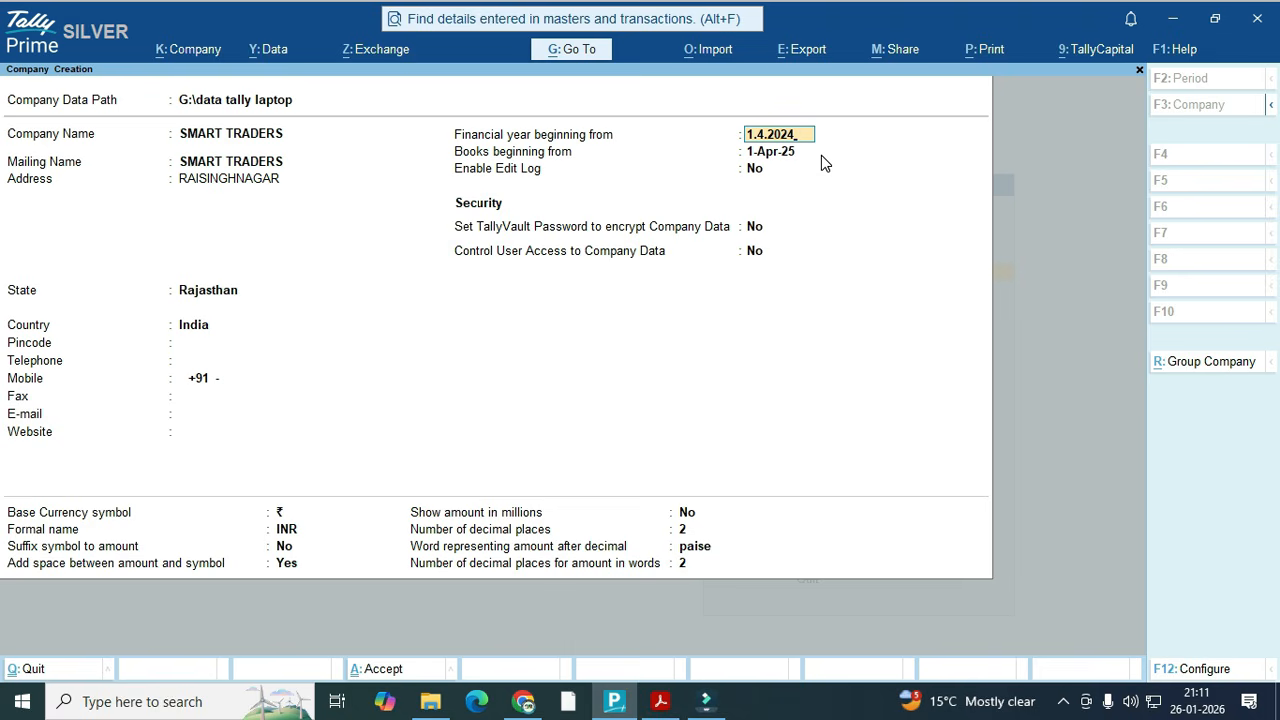
key(Return)
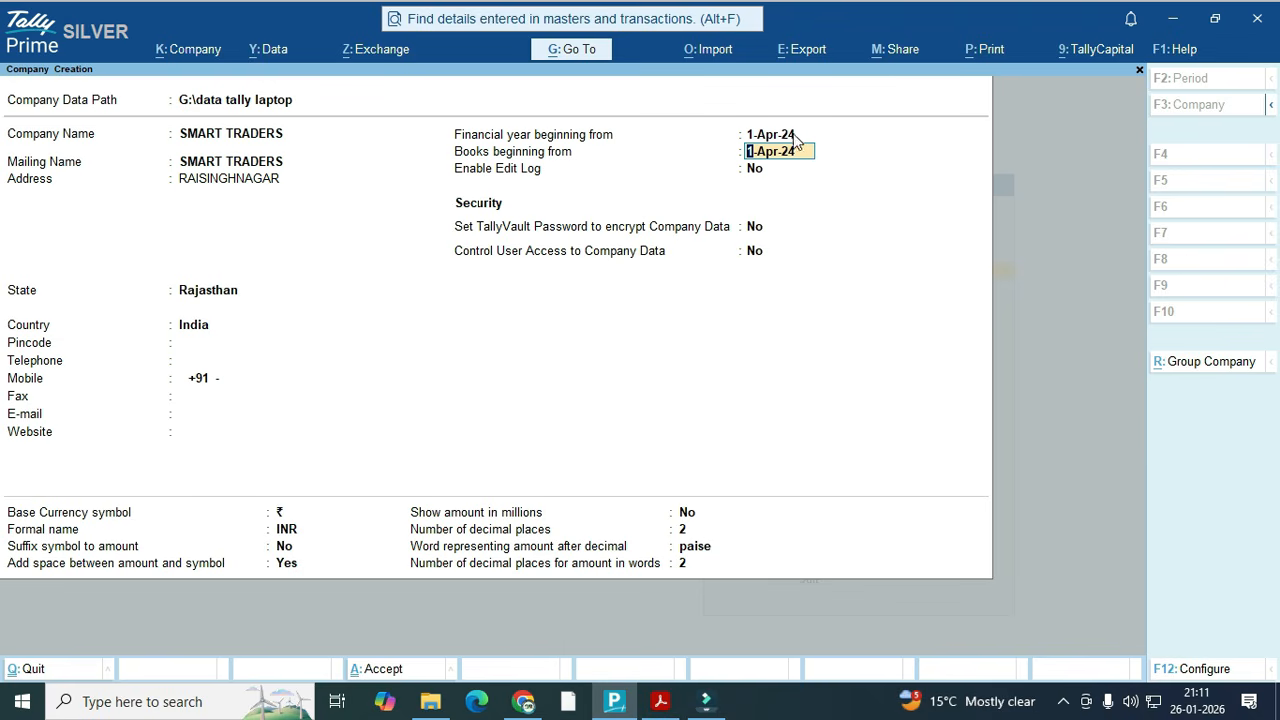
key(Return)
key(Return)
key(Return)
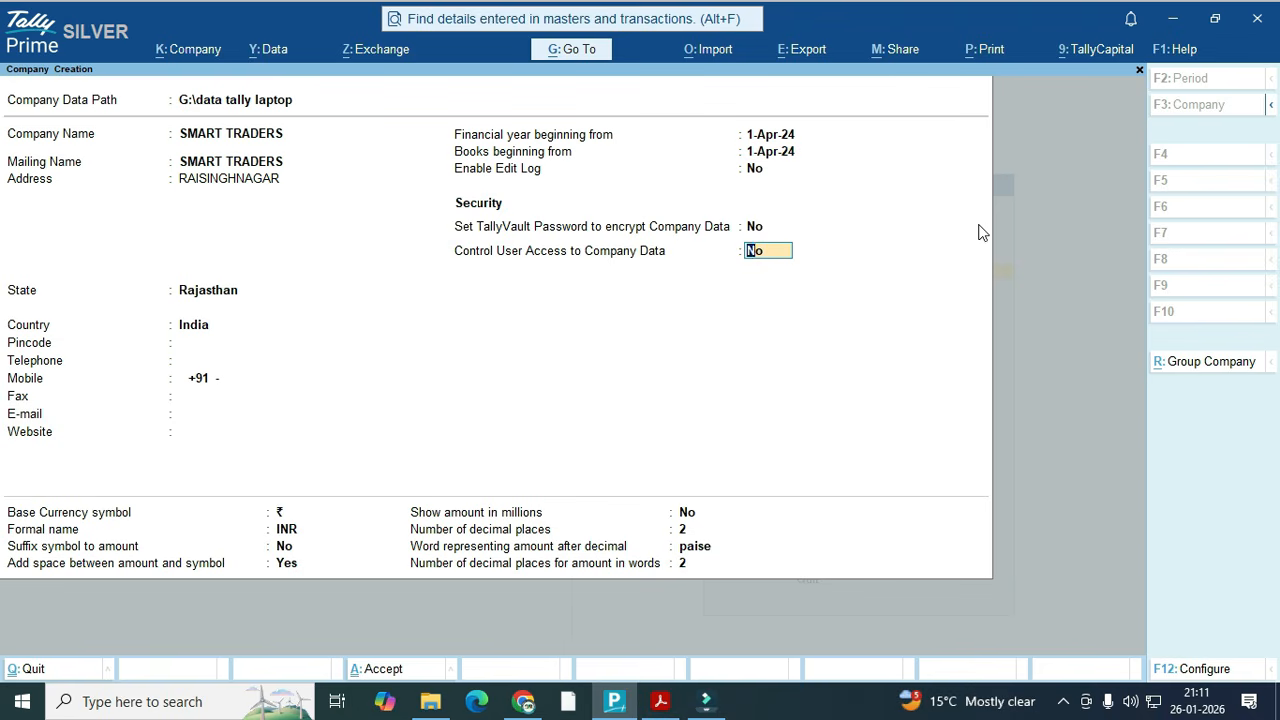
key(ctrl)
key(ctrl+a)
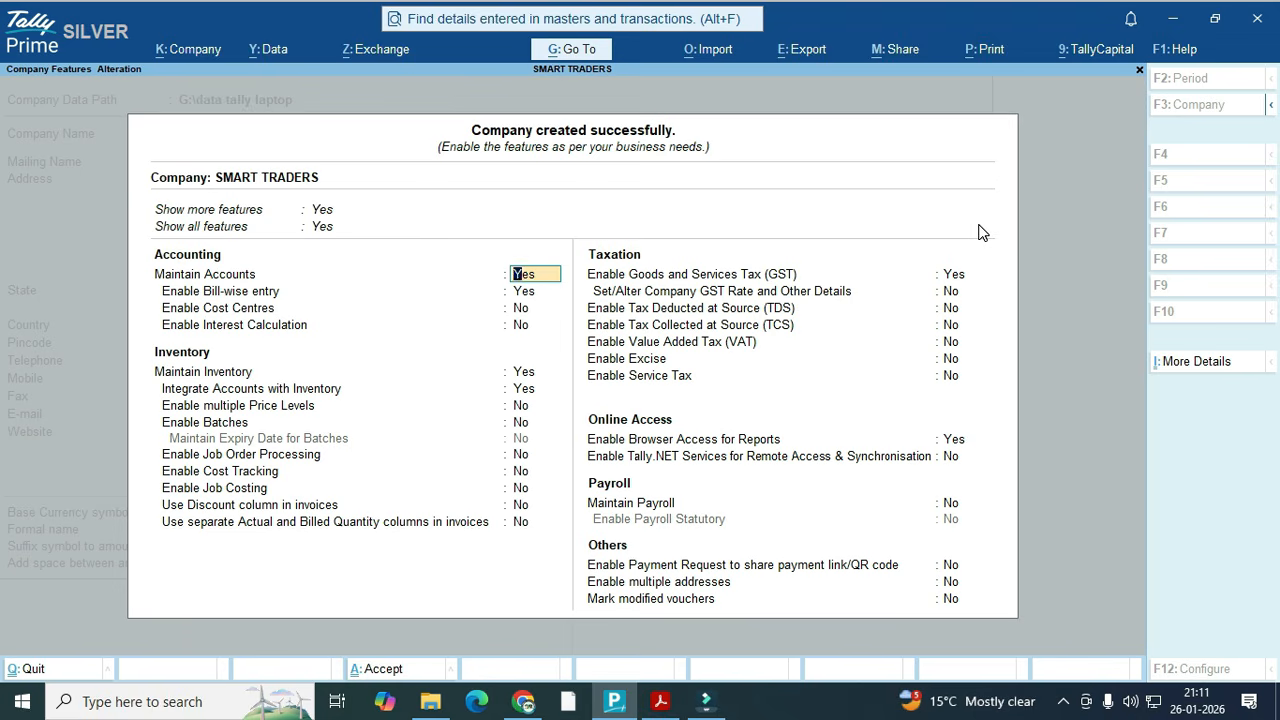
click(957, 278)
text(n)
key(Return)
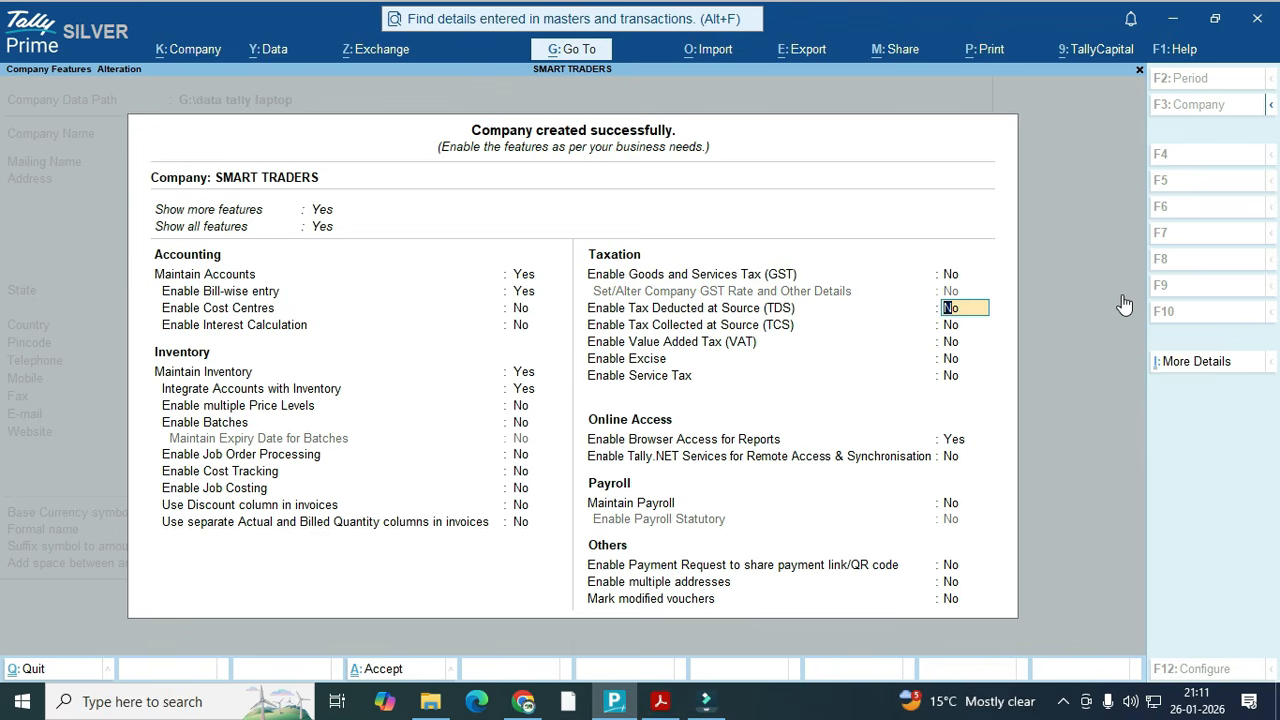
key(ctrl+a)
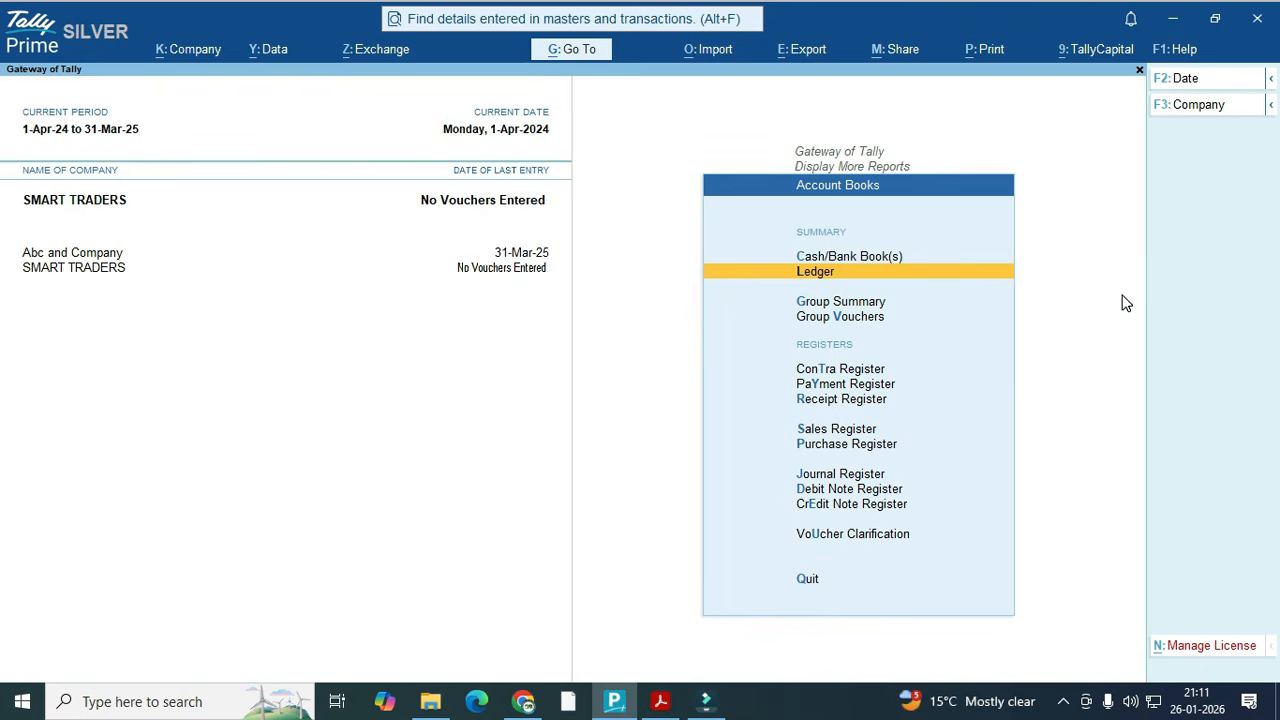
click(204, 52)
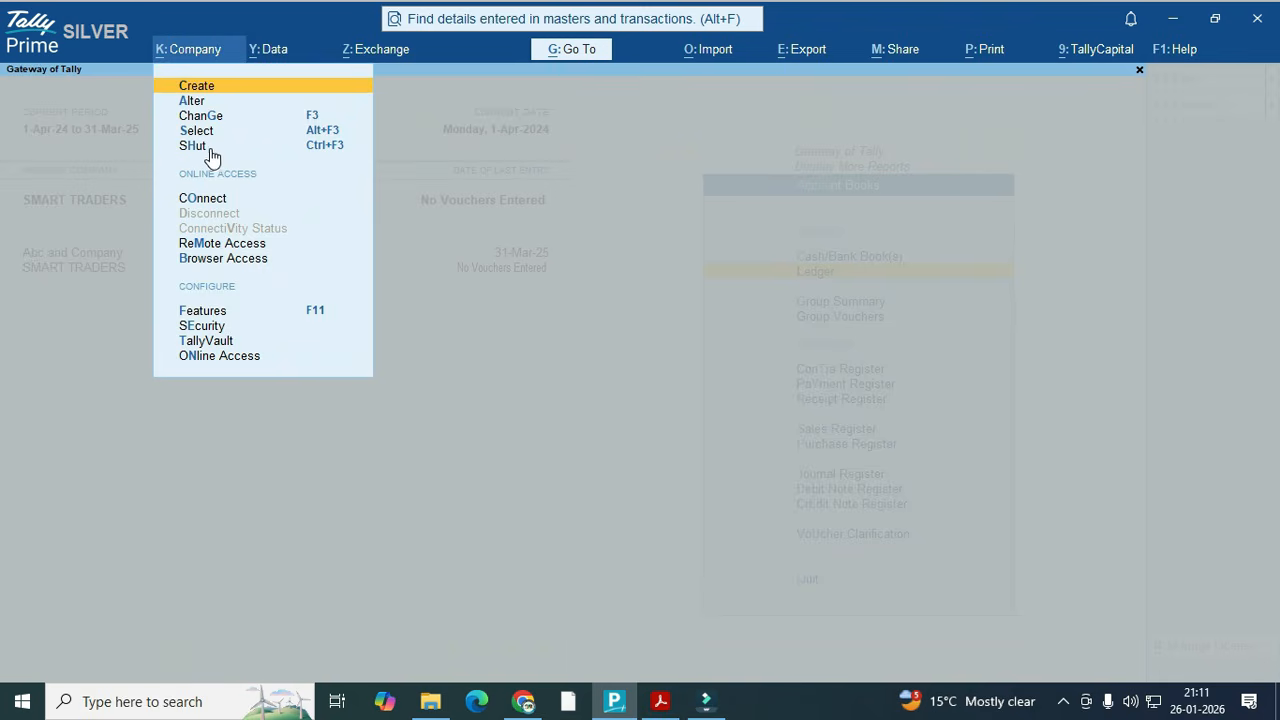
click(207, 145)
key(Up)
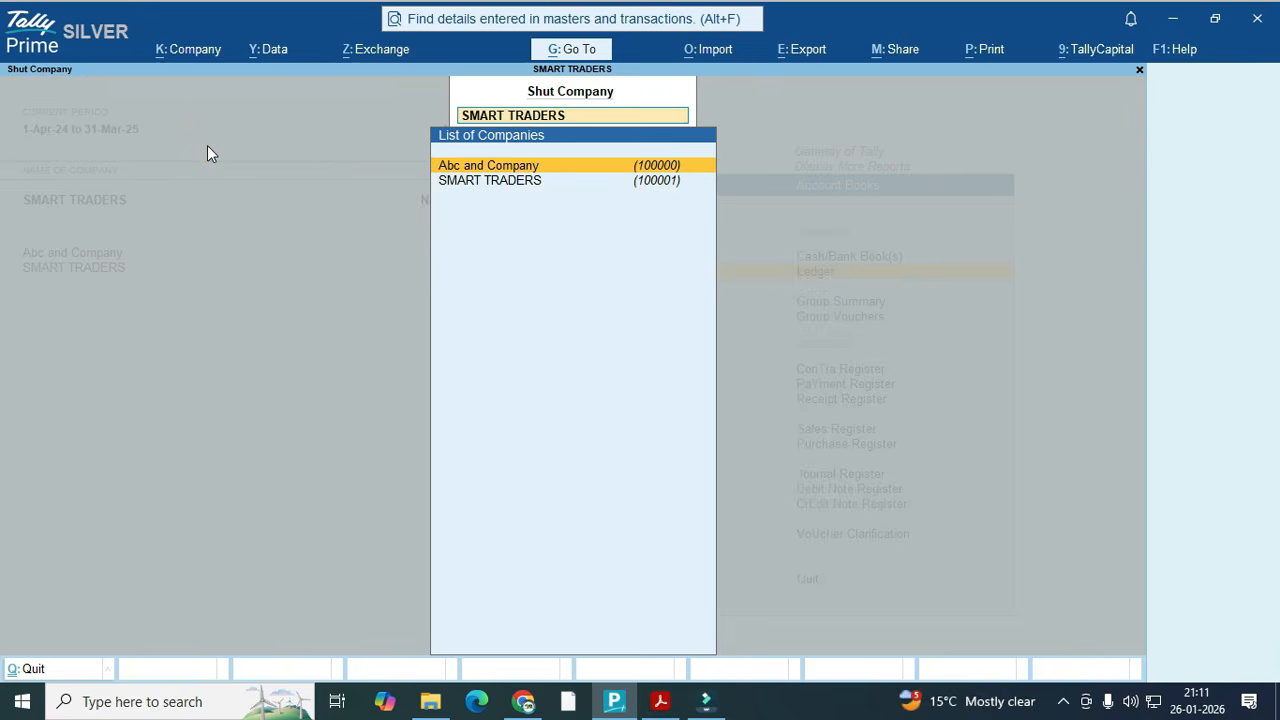
key(Return)
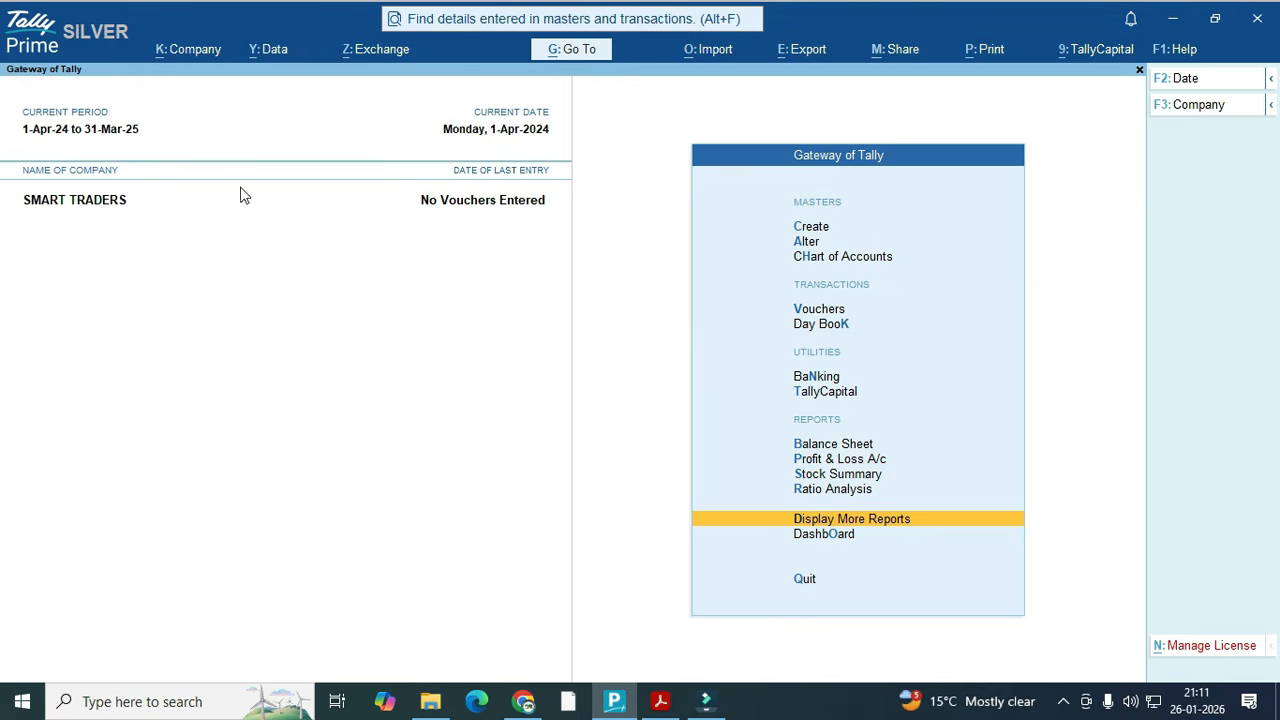
key(ctrl+1)
click(54, 197)
mouse_move(9, 166)
mouse_down()
mouse_move(265, 252)
mouse_move(370, 254)
mouse_up()
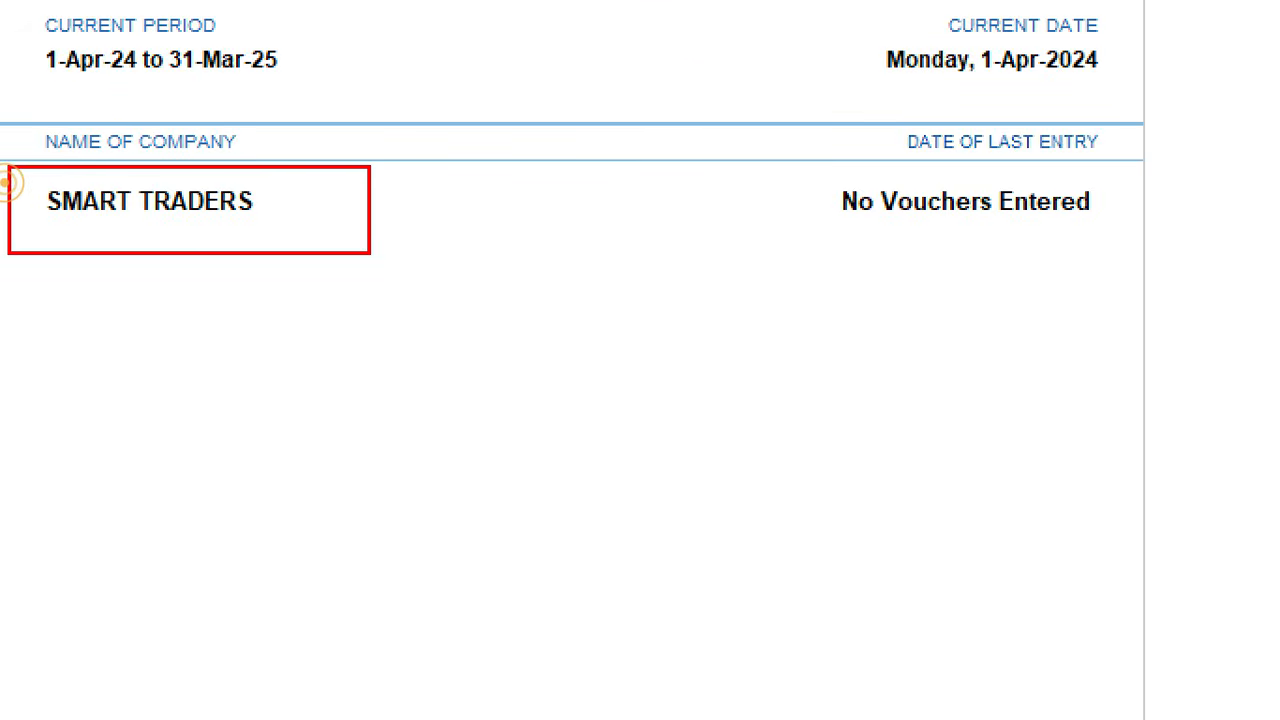
key(Escape)
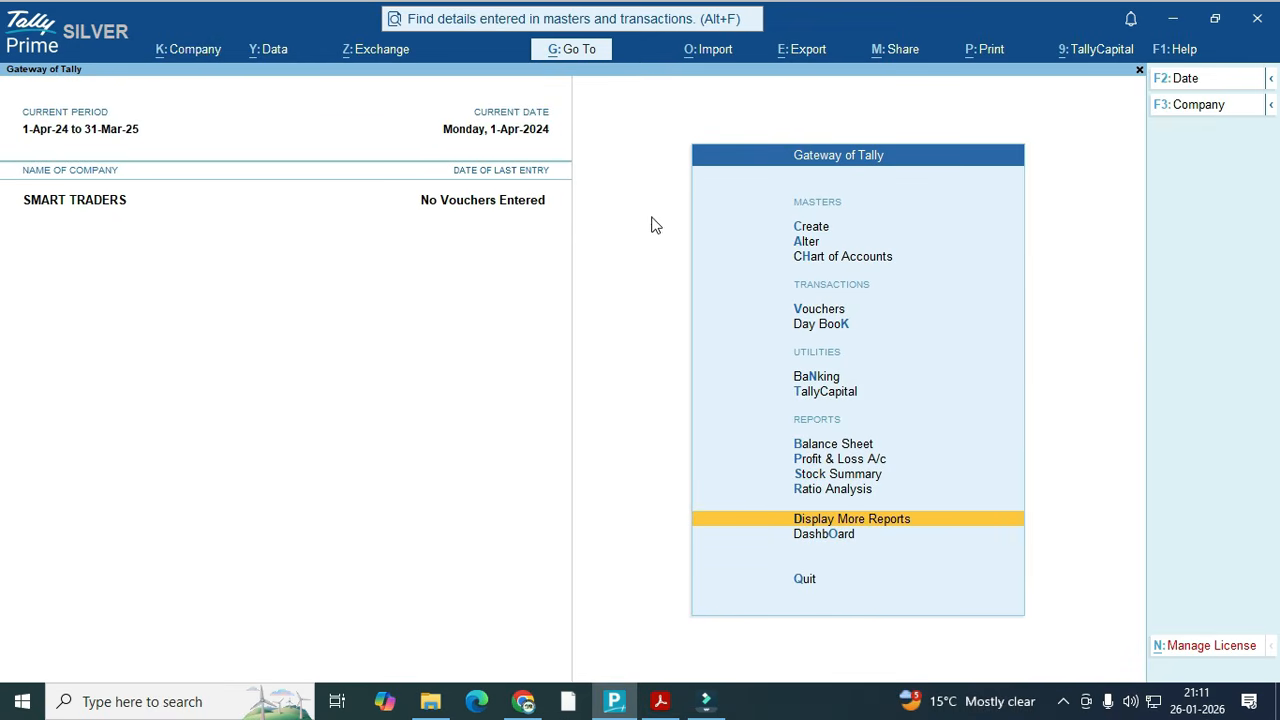
key(Up)
key(Up)
key(Up)
key(Up)
key(Up)
key(Up)
key(Up)
key(Up)
key(Up)
key(Up)
key(Up)
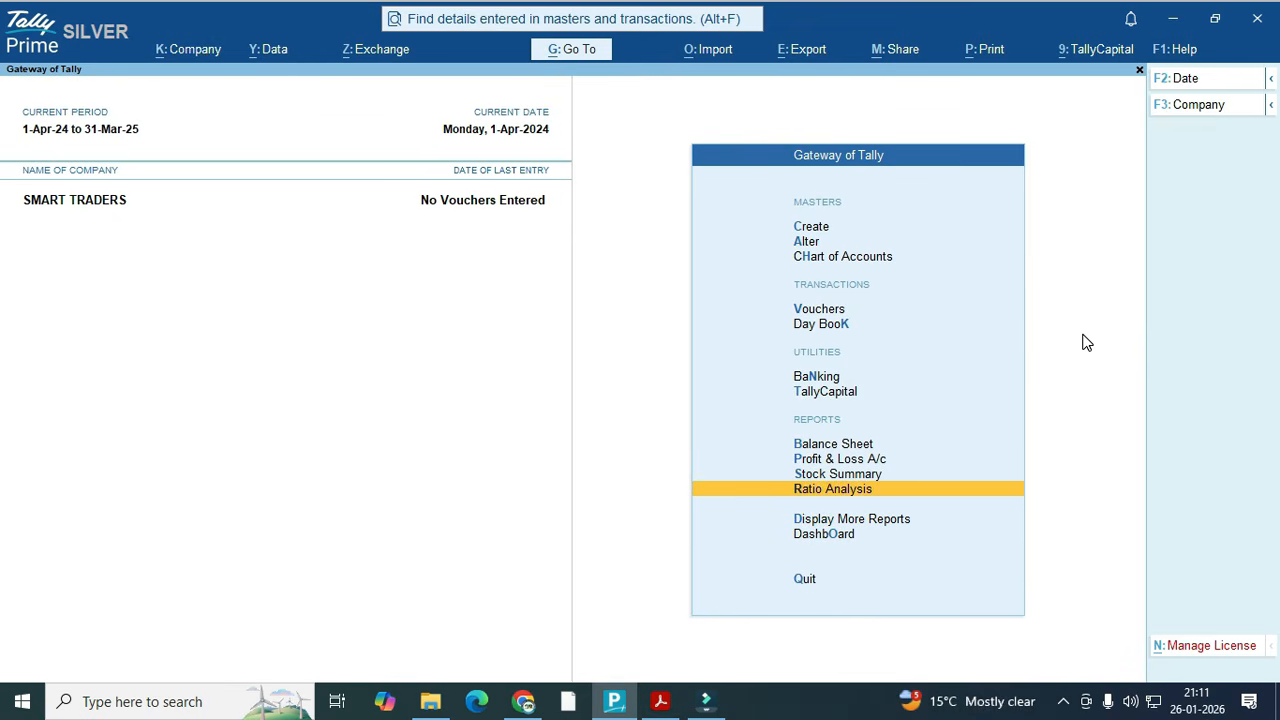
key(Down)
Open the ledger list under Alter and begin creating a new ledger.
key(Return)
key(Down)
key(Down)
key(Up)
key(Return)
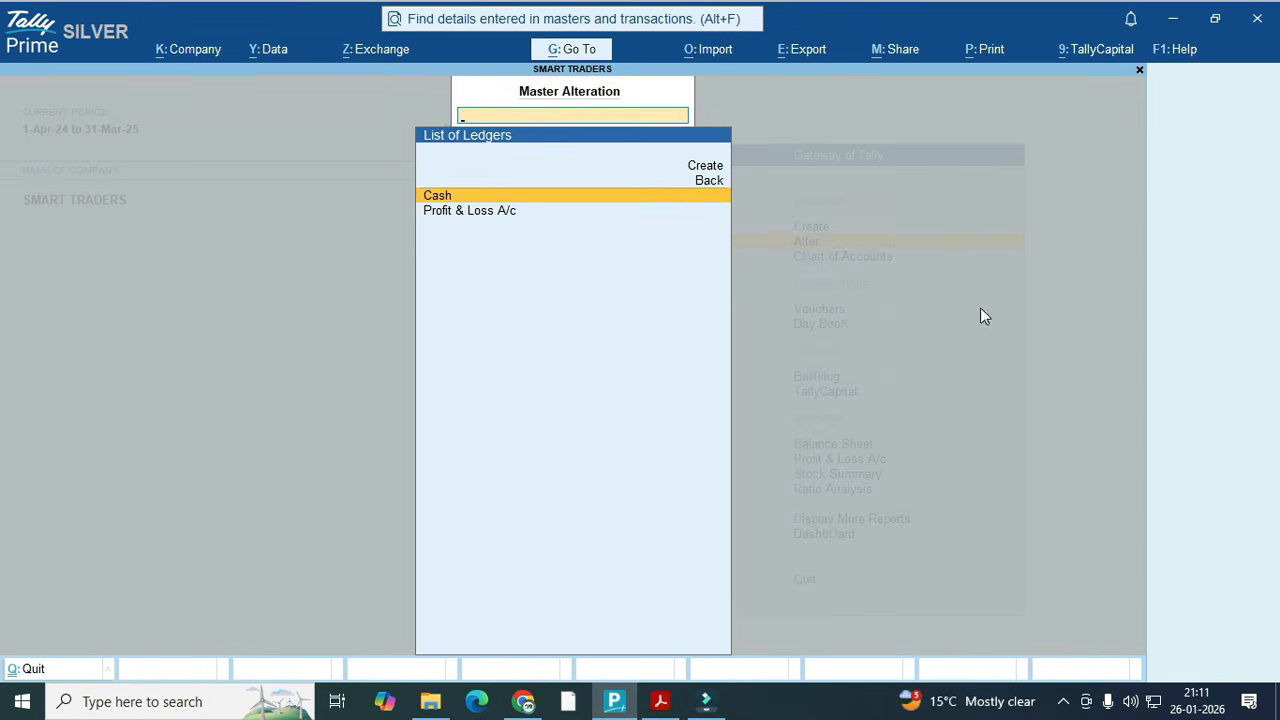
key(ctrl+1)
click(476, 233)
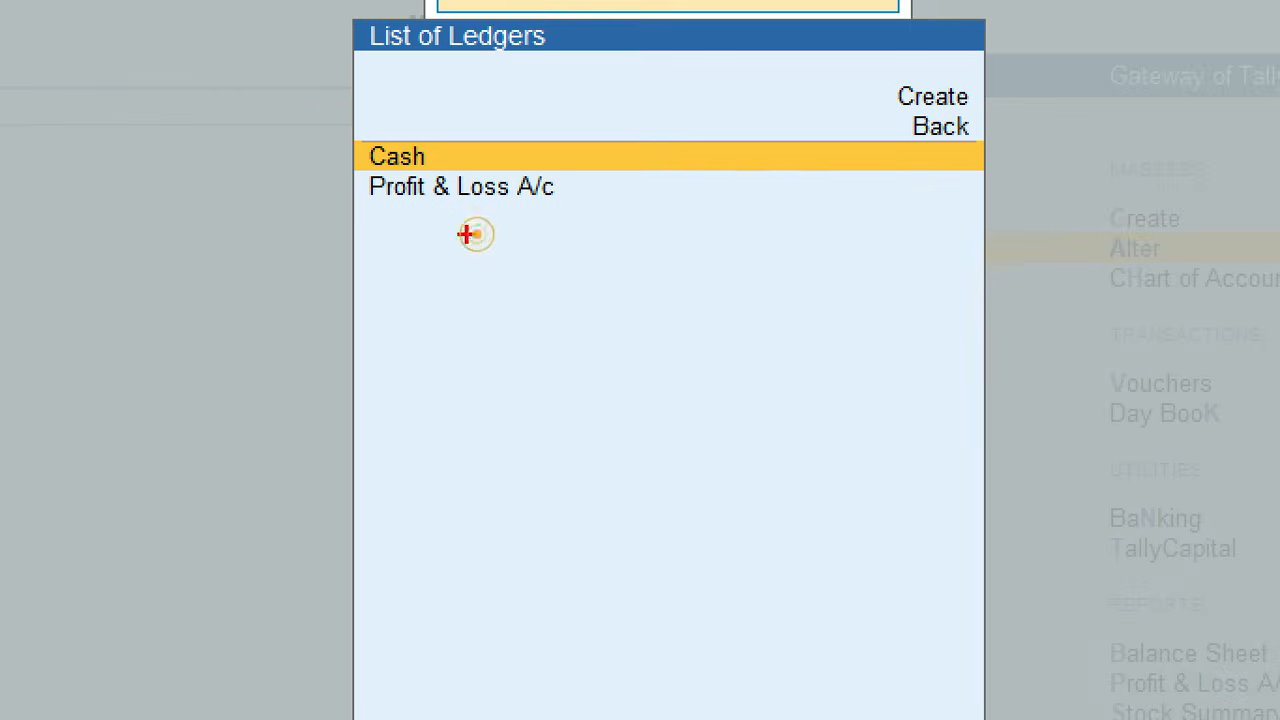
drag(320, 107, 962, 258)
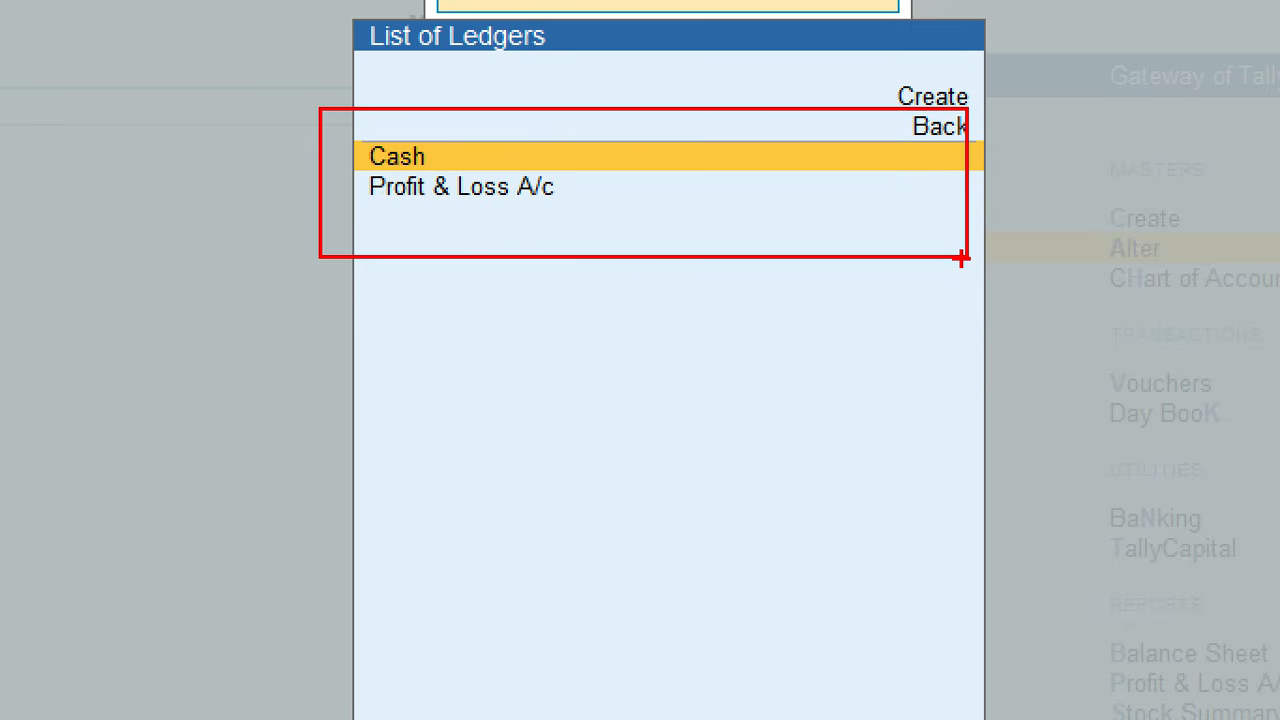
key(Escape)
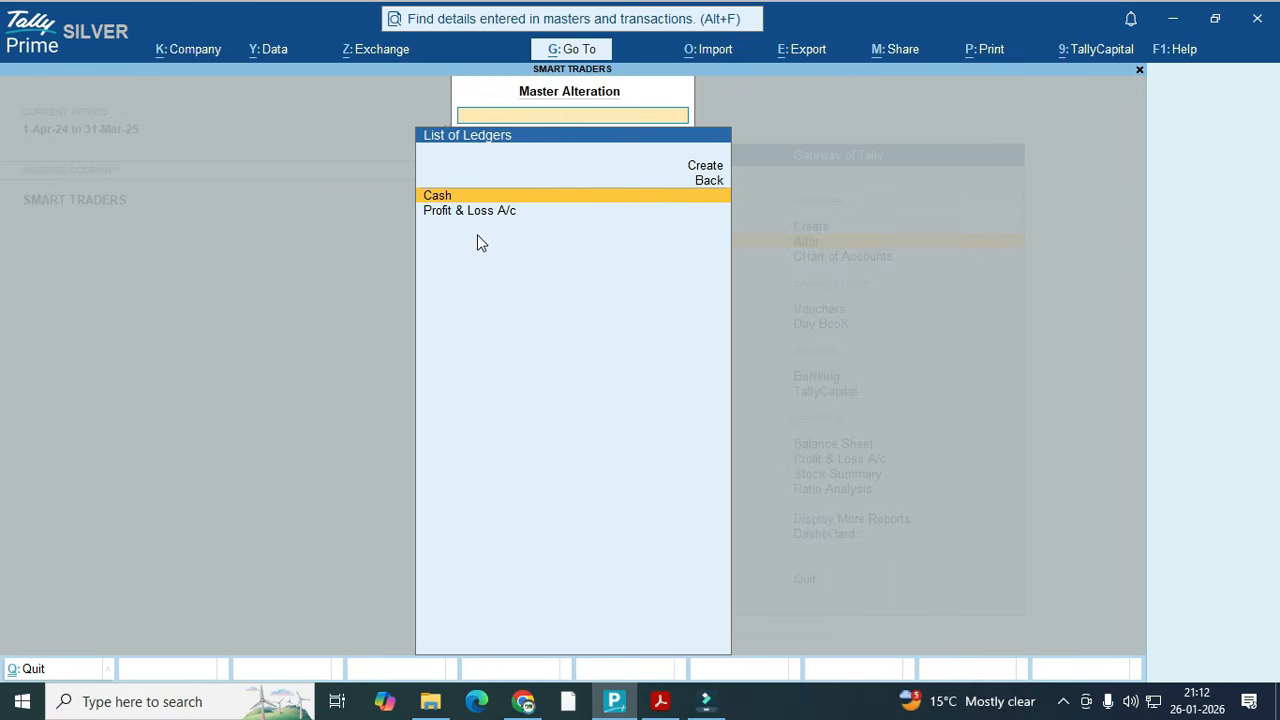
key(Up)
key(Up)
key(Return)
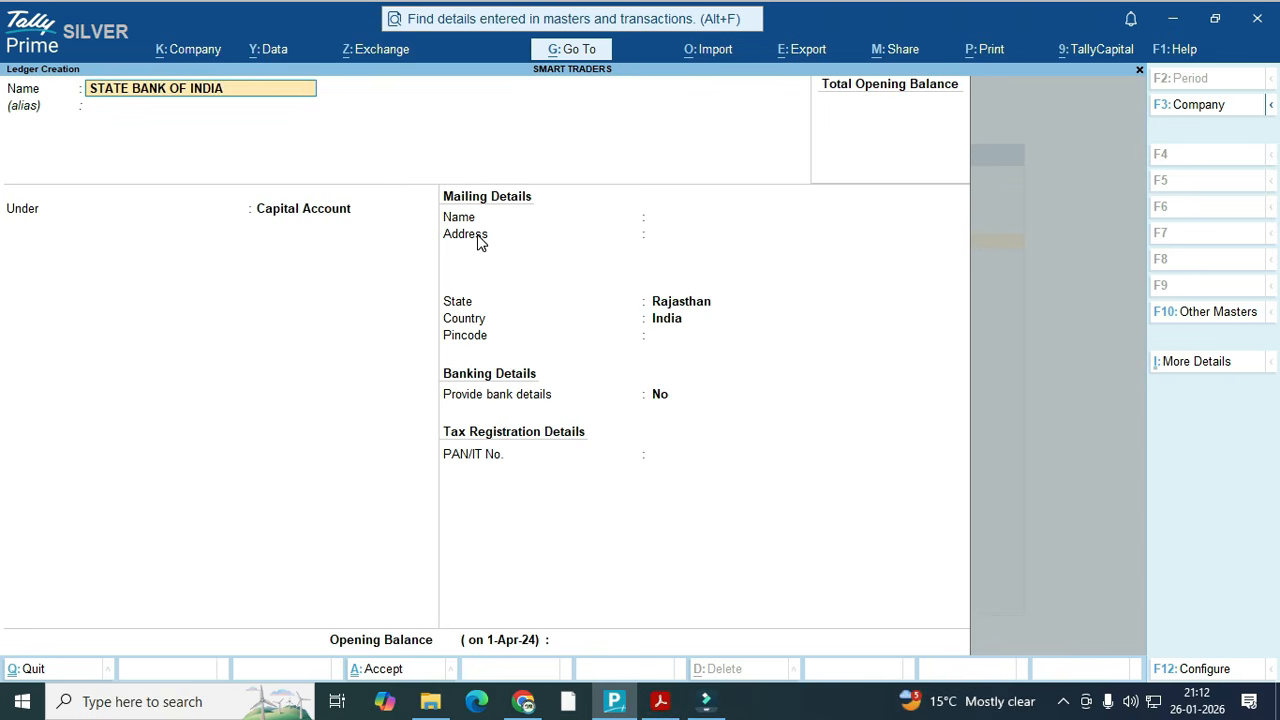
Save ledger STATE BANK OF INDIA under Bank Accounts with bank name State Bank of India (India).
key(Return)
key(Return)
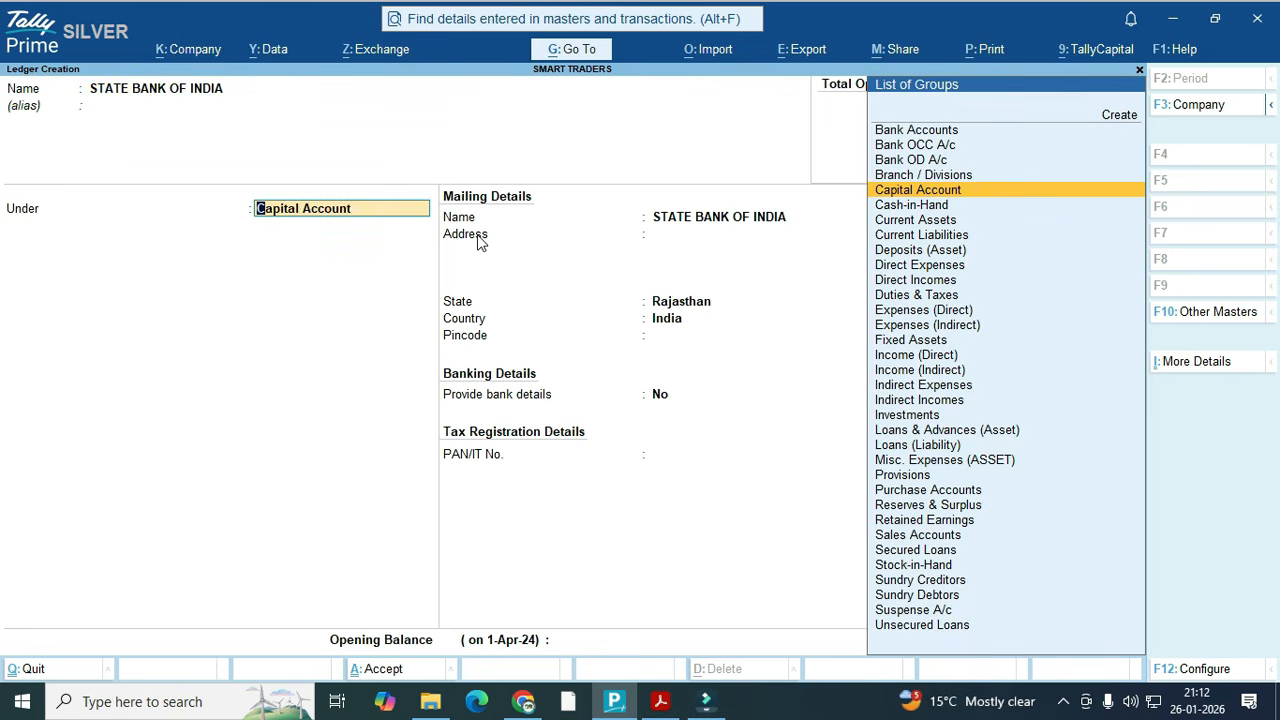
text(BANK)
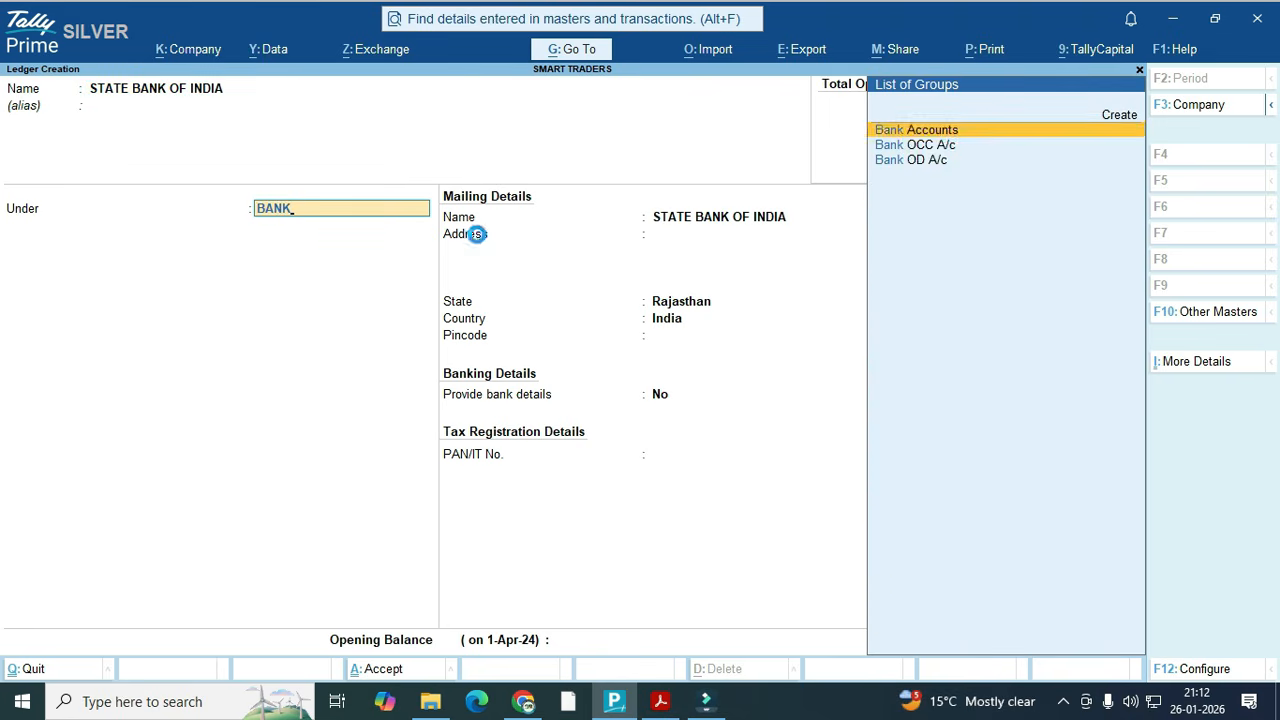
key(Return)
key(Return)
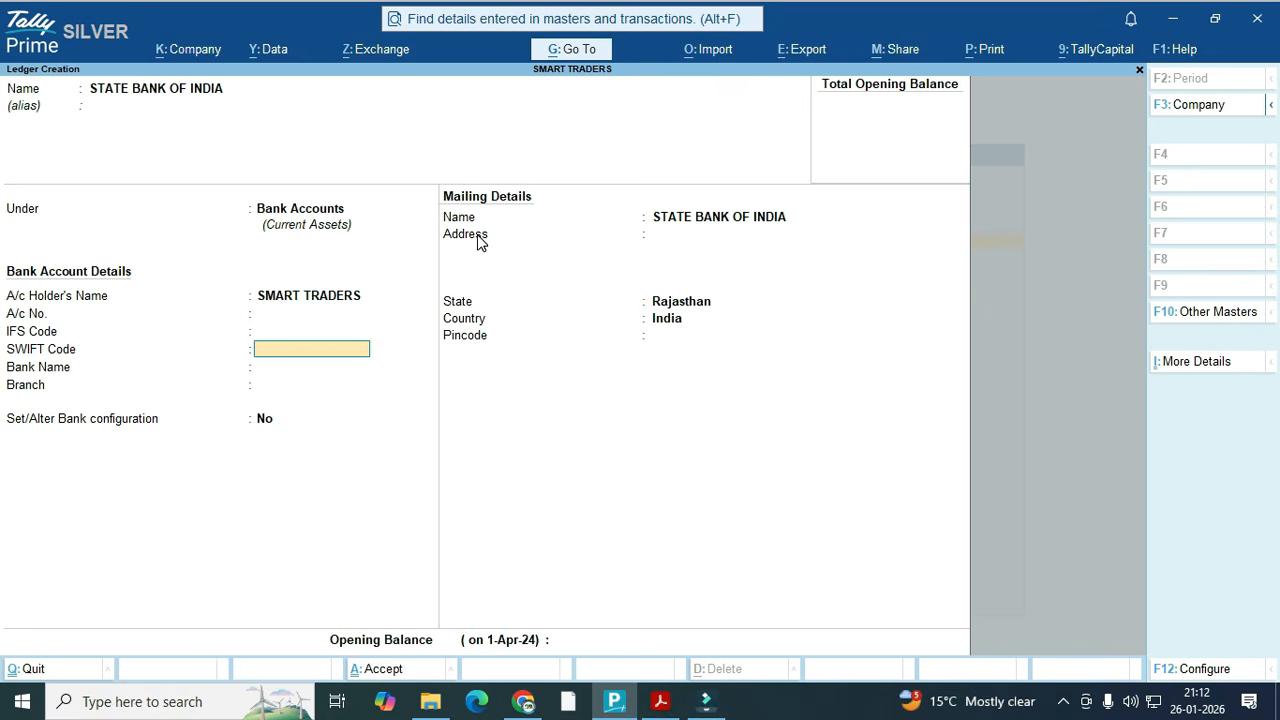
key(Return)
key(Escape)
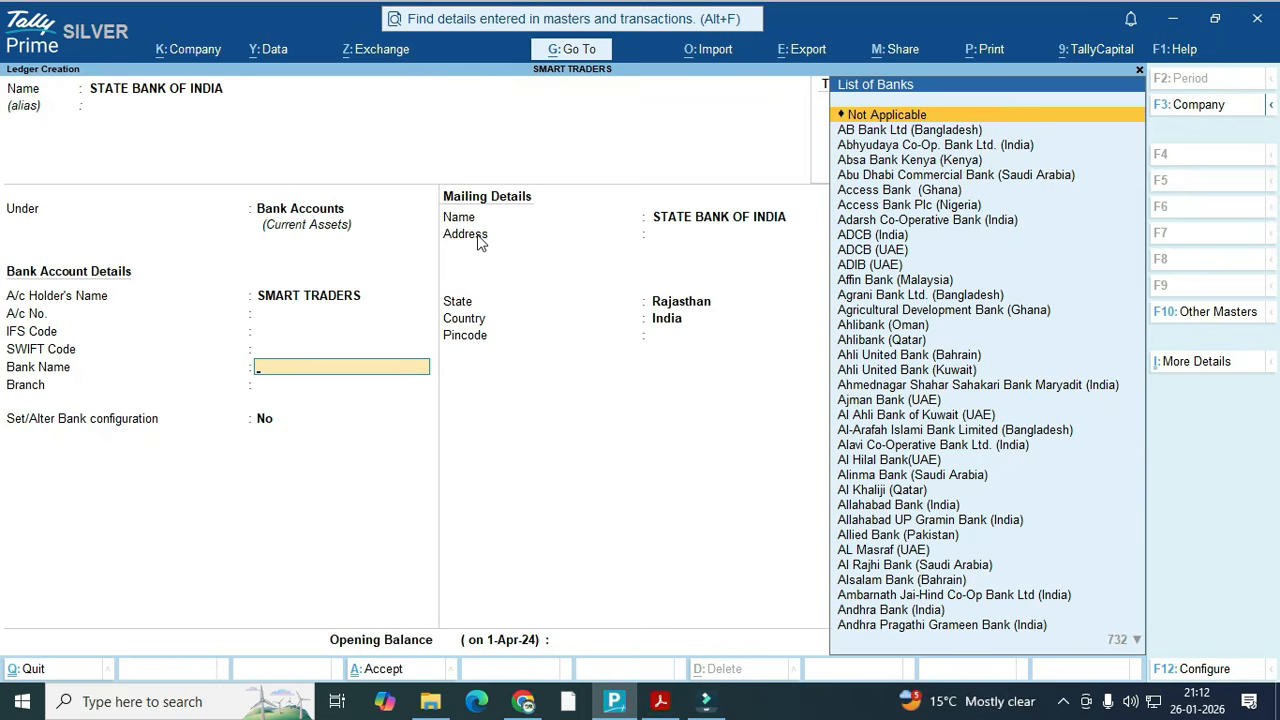
text(STA)
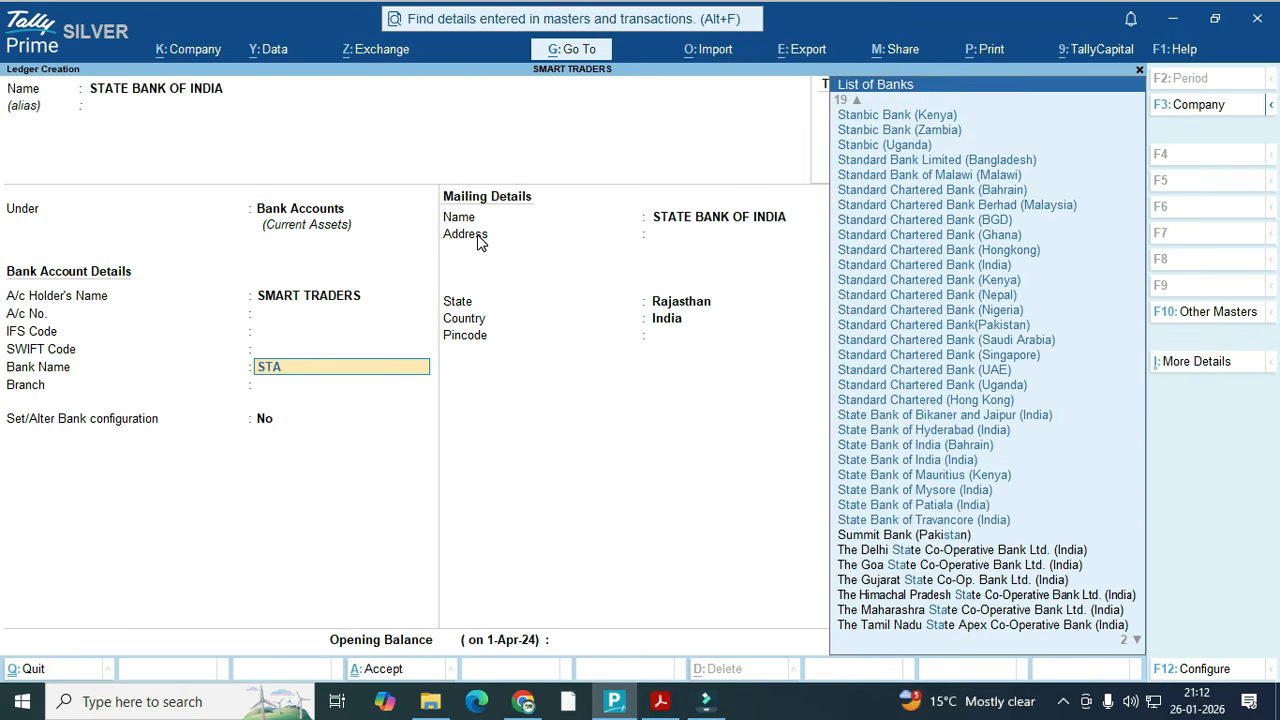
text(TE B)
key(Down)
key(Down)
key(Down)
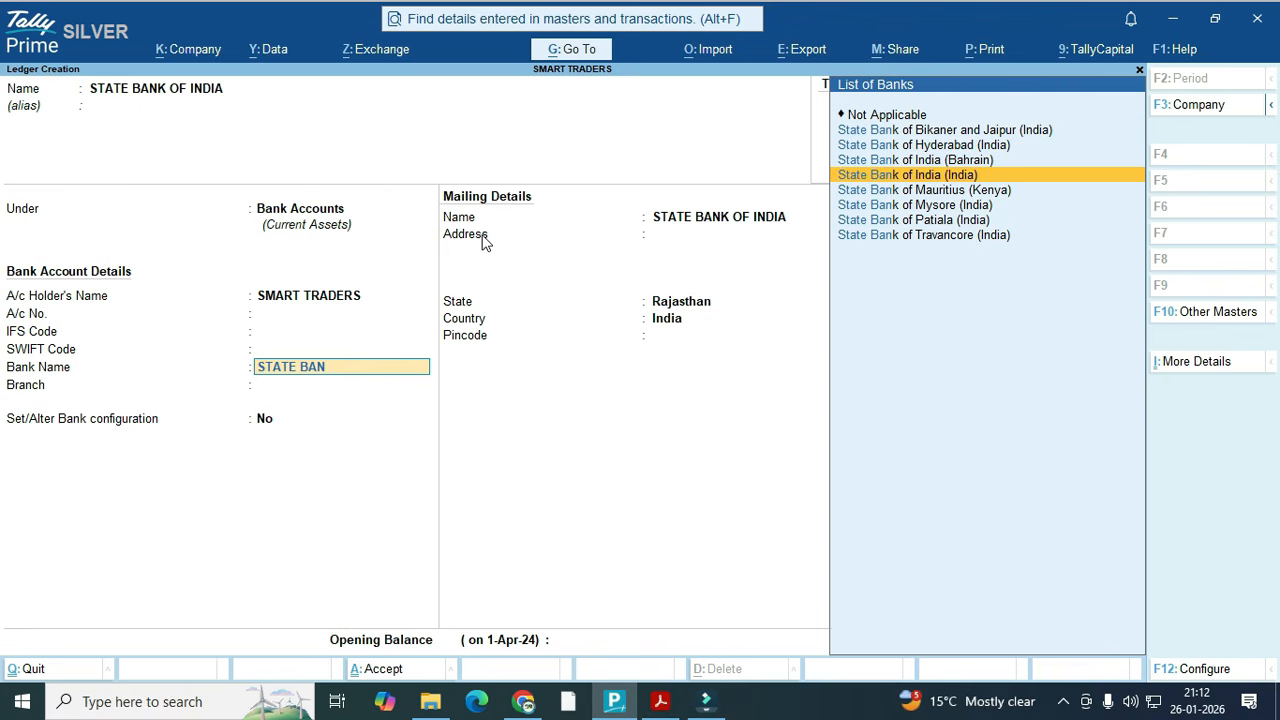
key(Return)
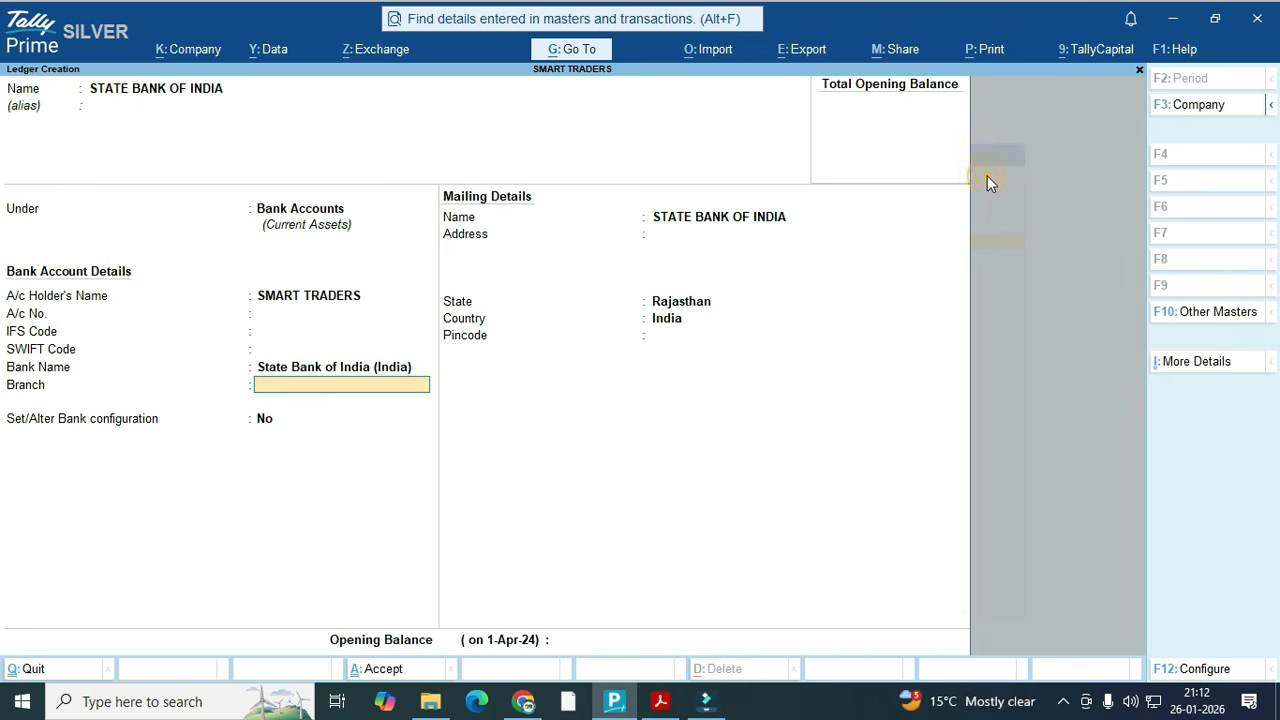
key(Return)
key(ctrl)
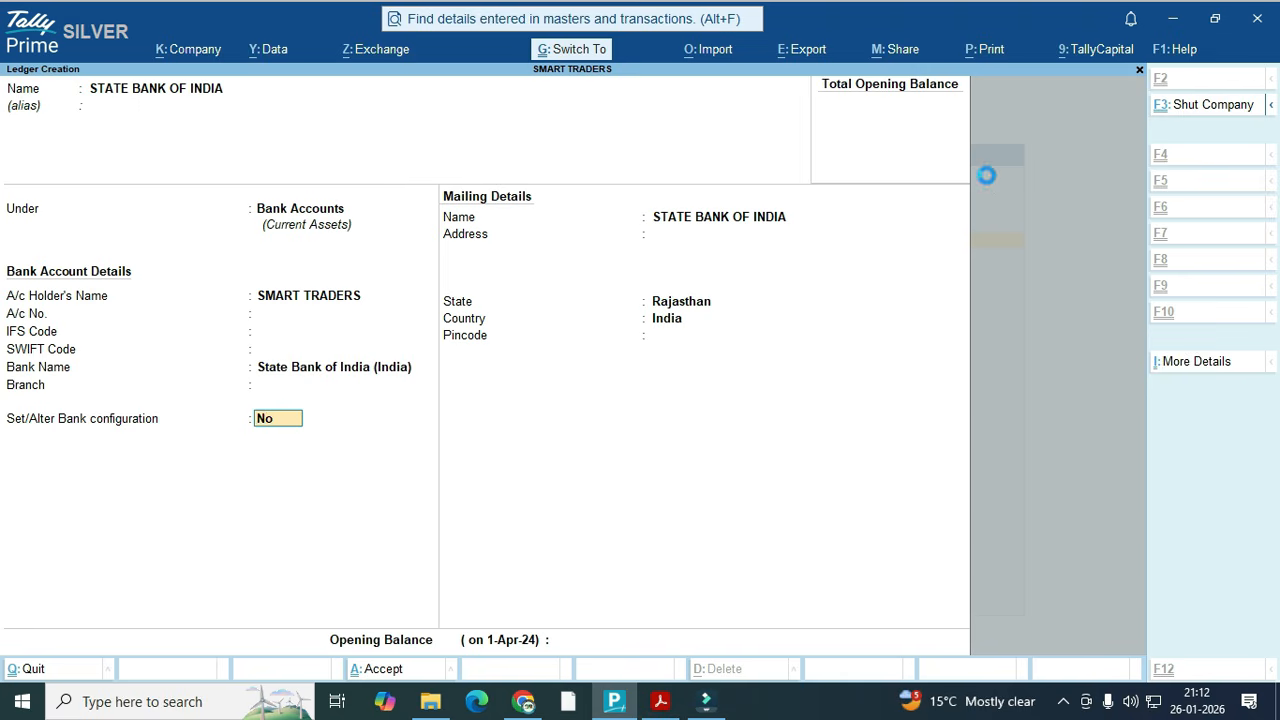
key(ctrl+a)
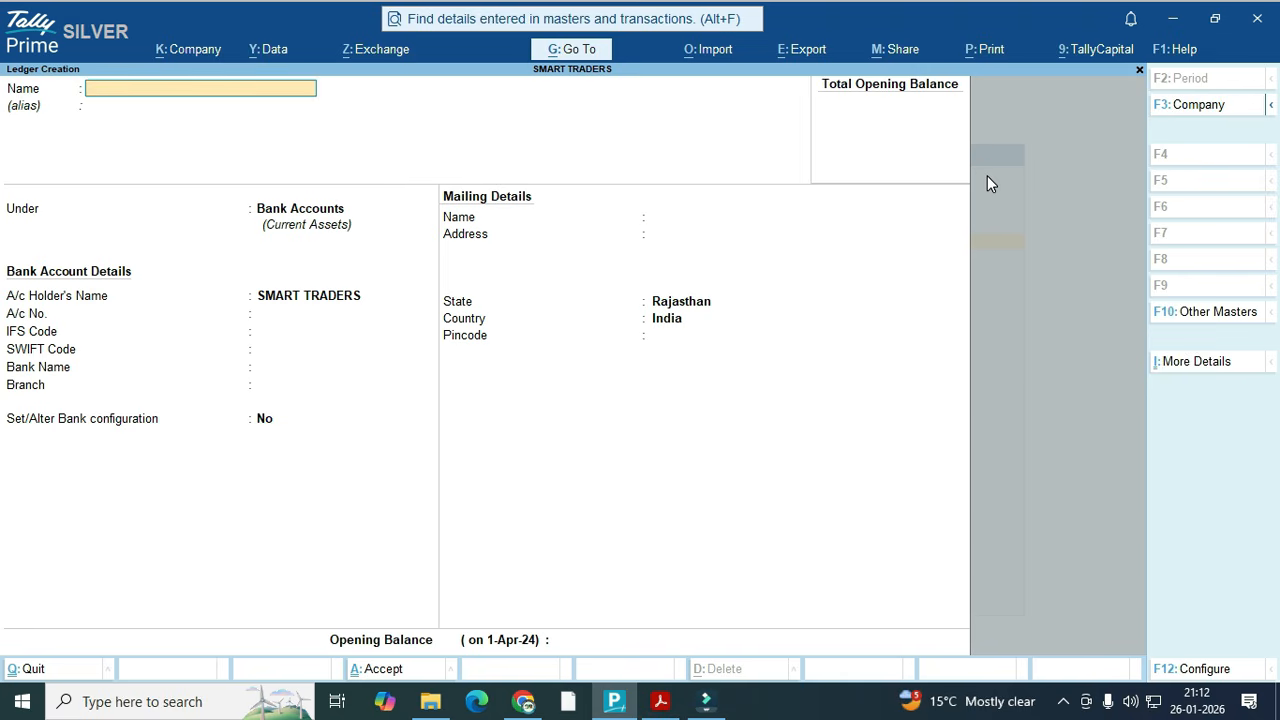
key(Escape)
key(Down)
key(Down)
key(Down)
key(Down)
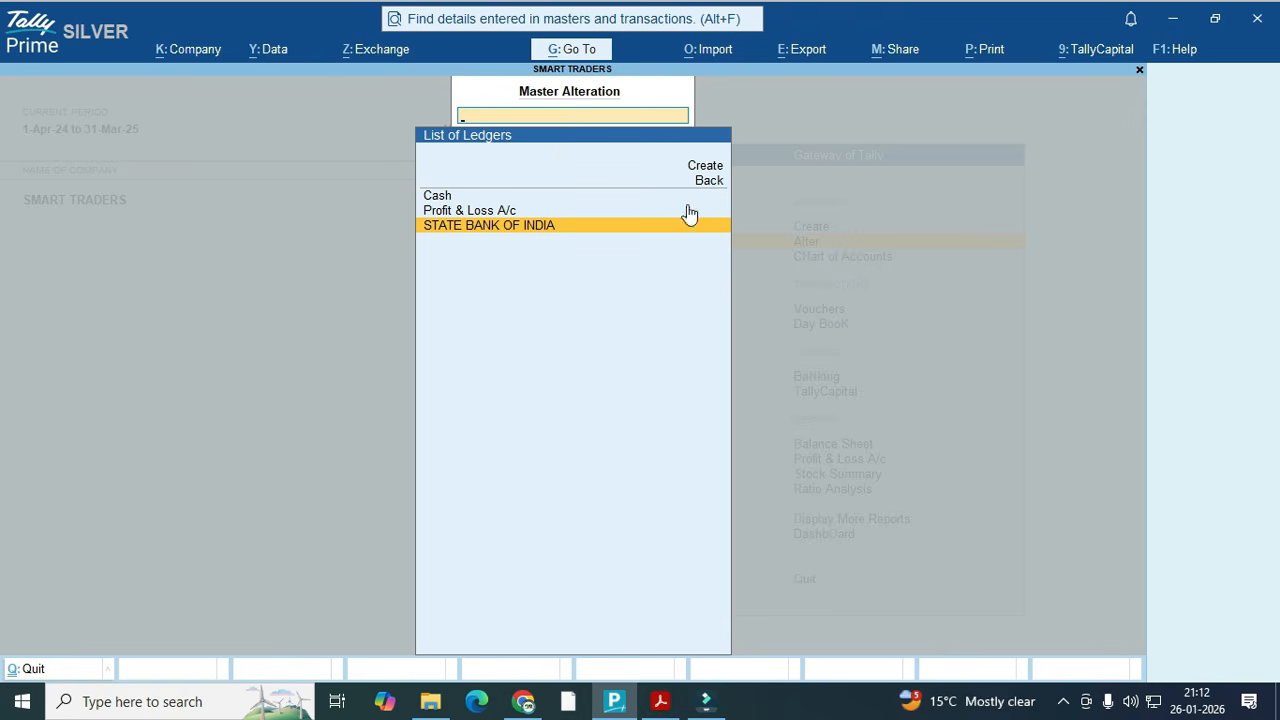
click(523, 701)
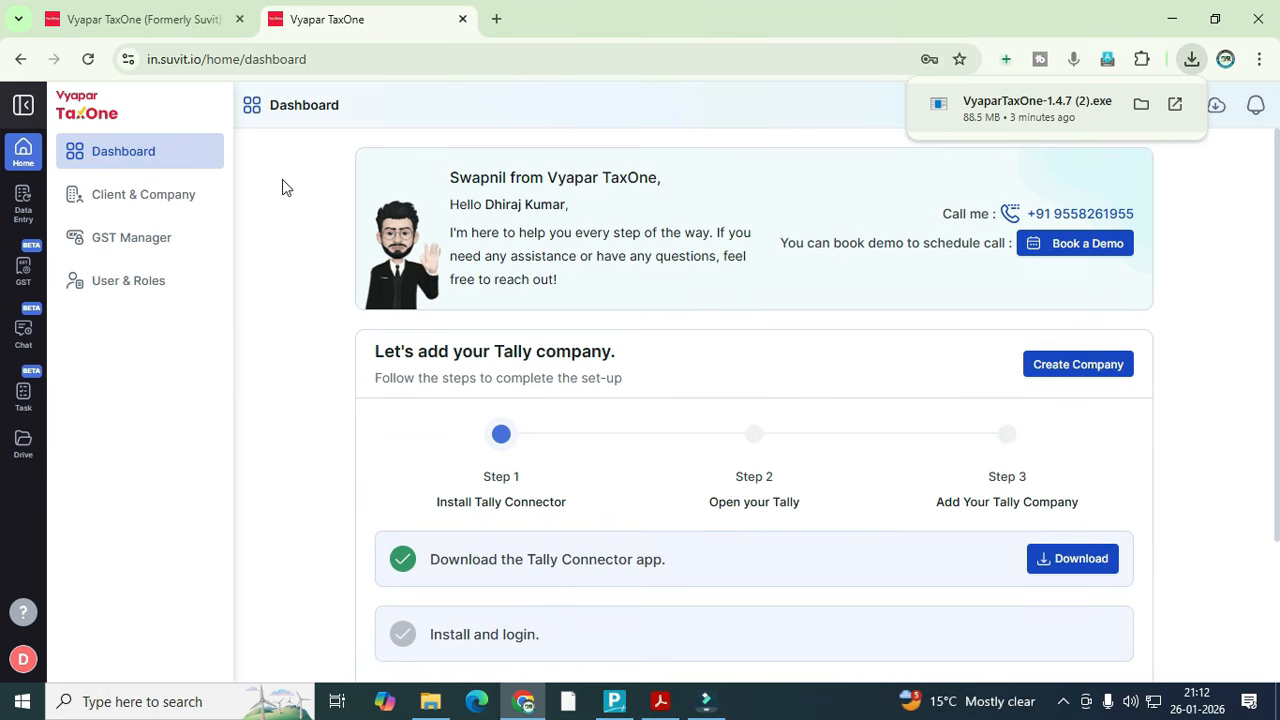
click(282, 181)
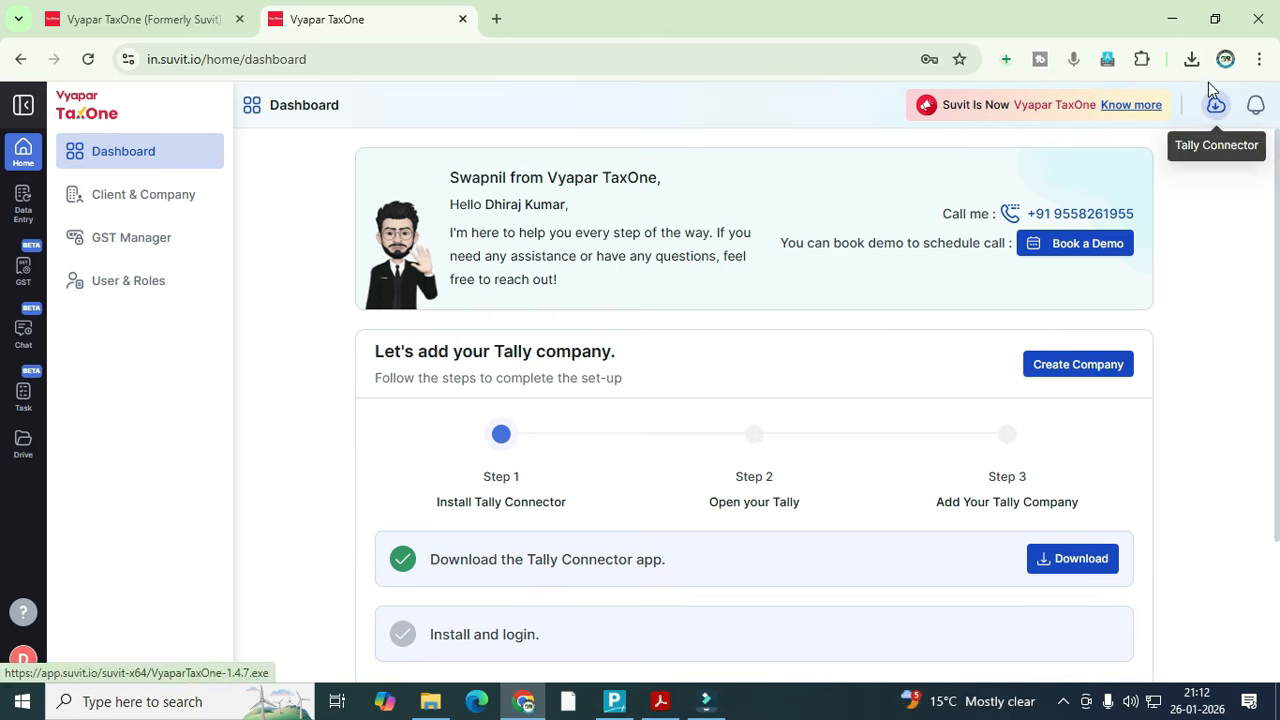
click(1190, 58)
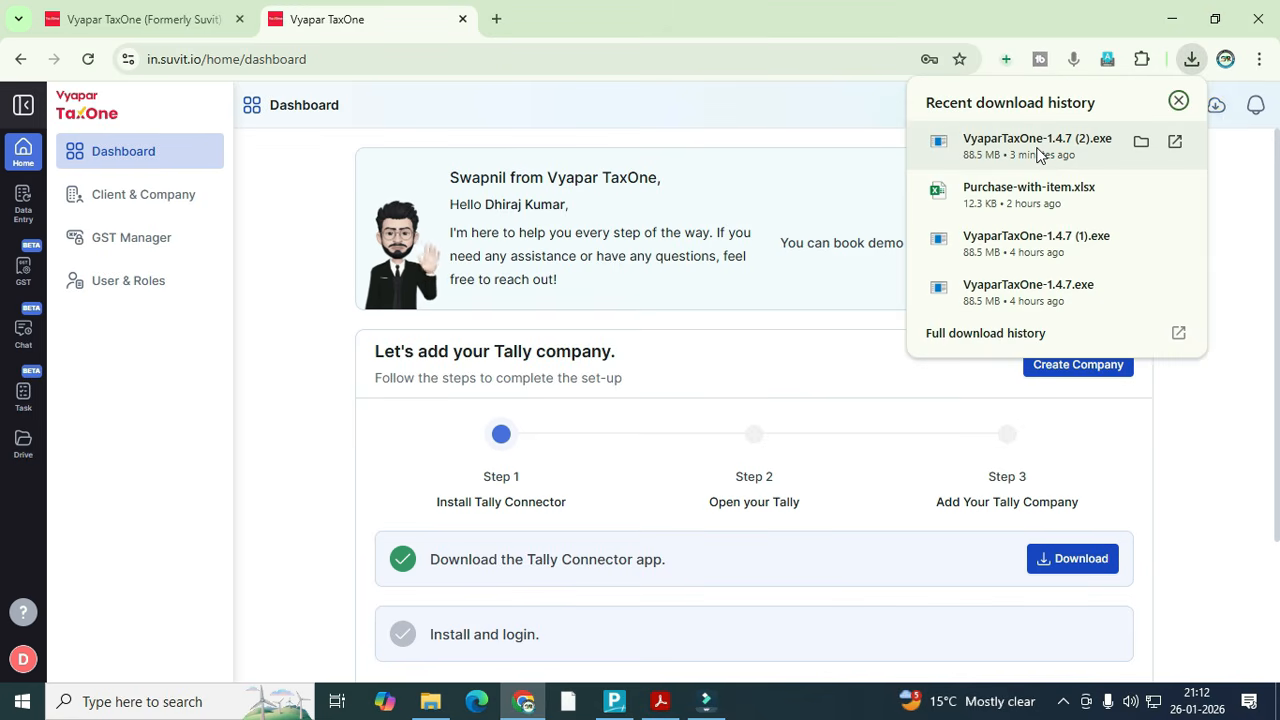
click(1178, 100)
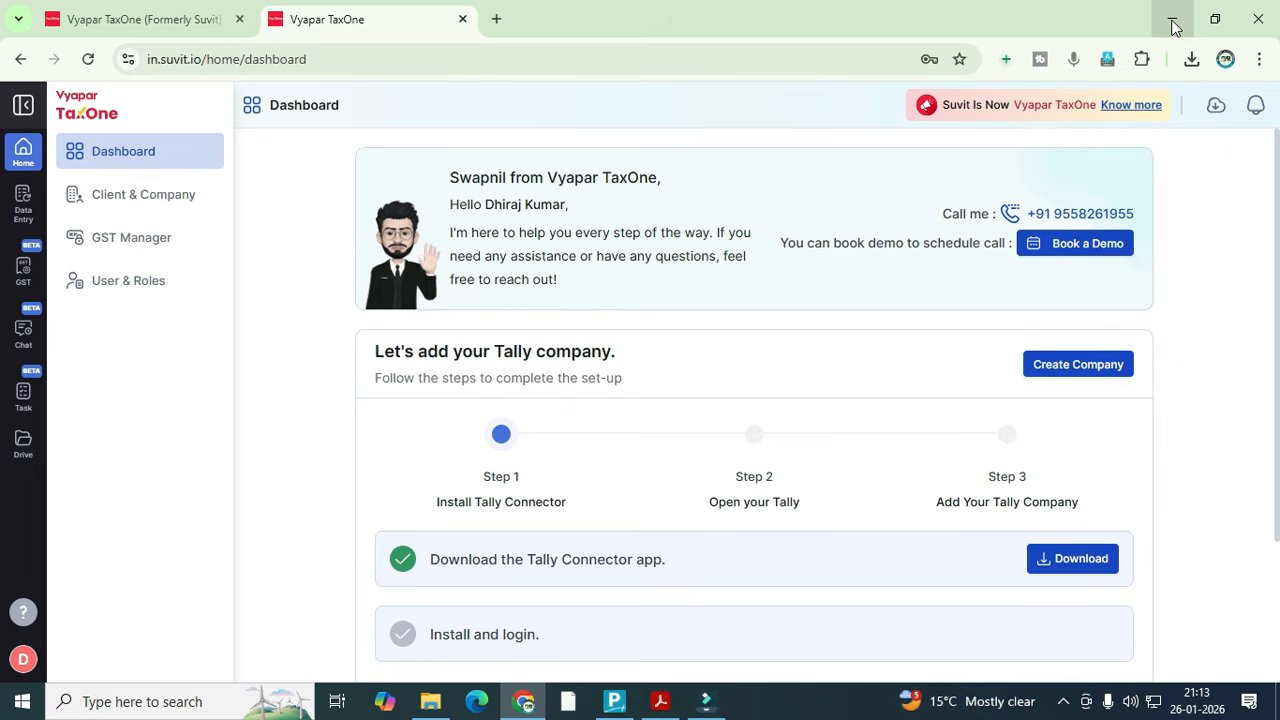
Run the VyaparTaxOne-1.4.7 installer from Chrome's download folder to set up the connector.
click(1170, 24)
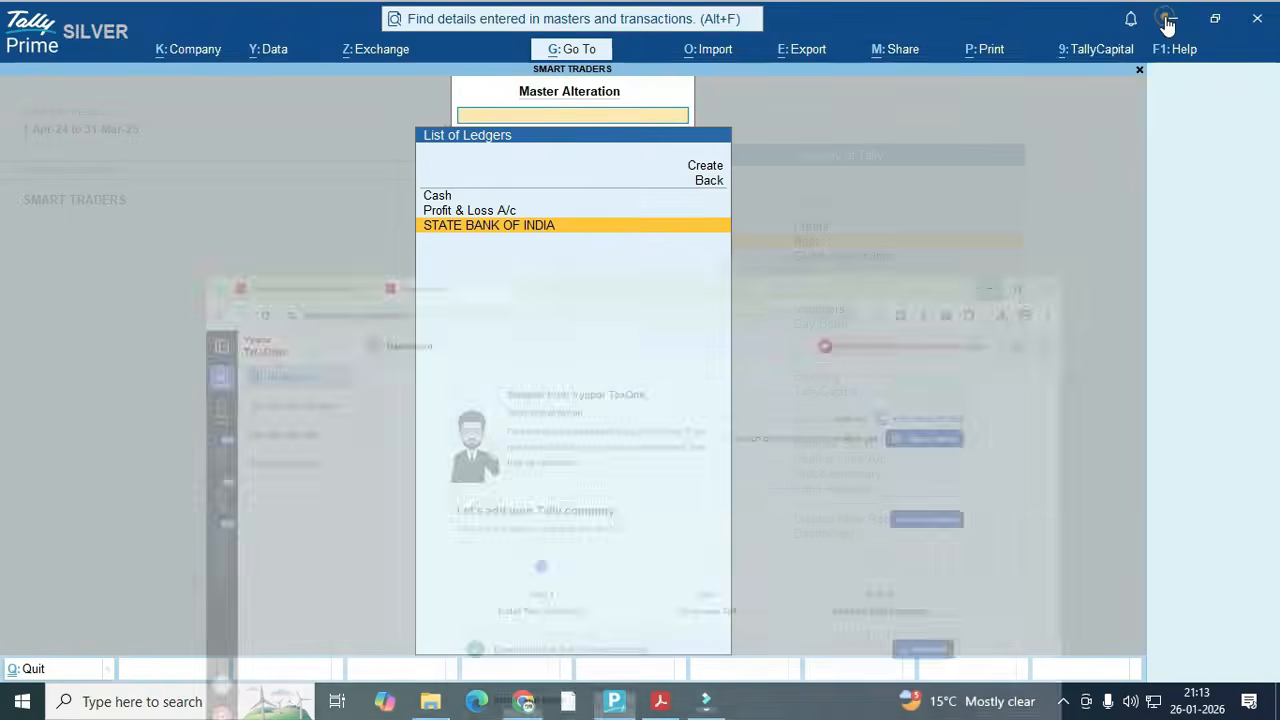
click(1168, 22)
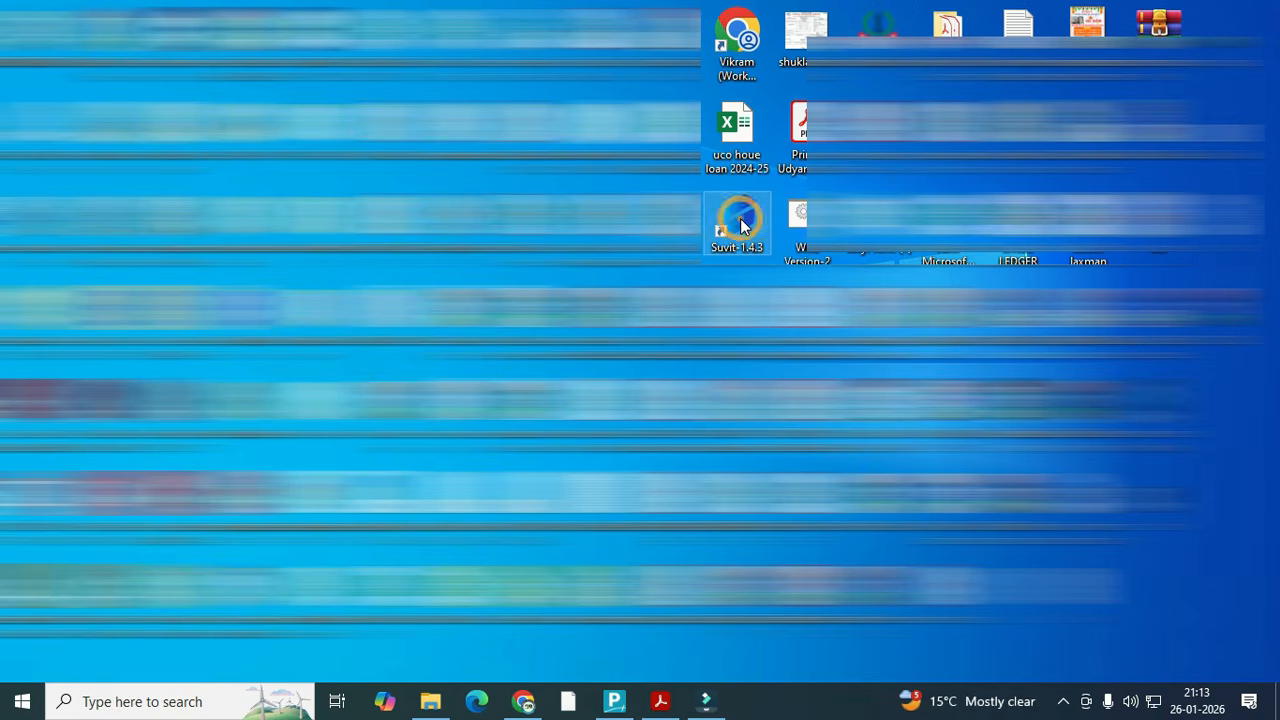
double_click(740, 226)
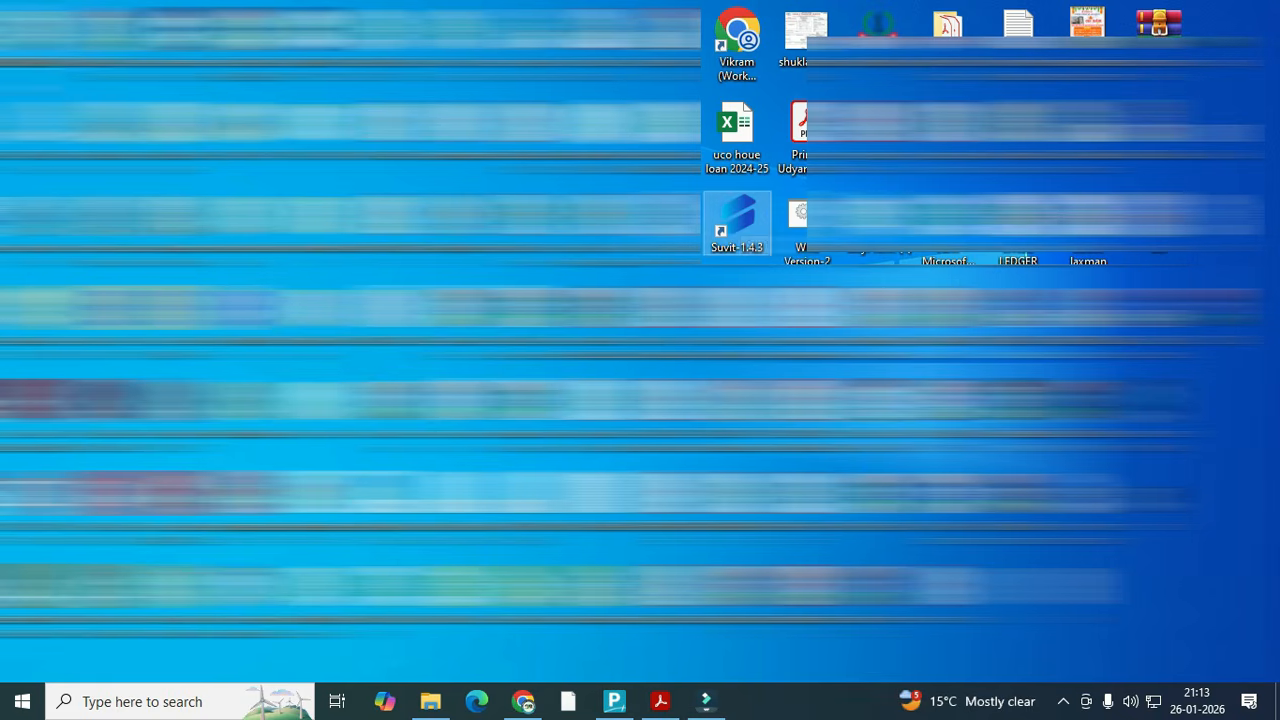
click(527, 705)
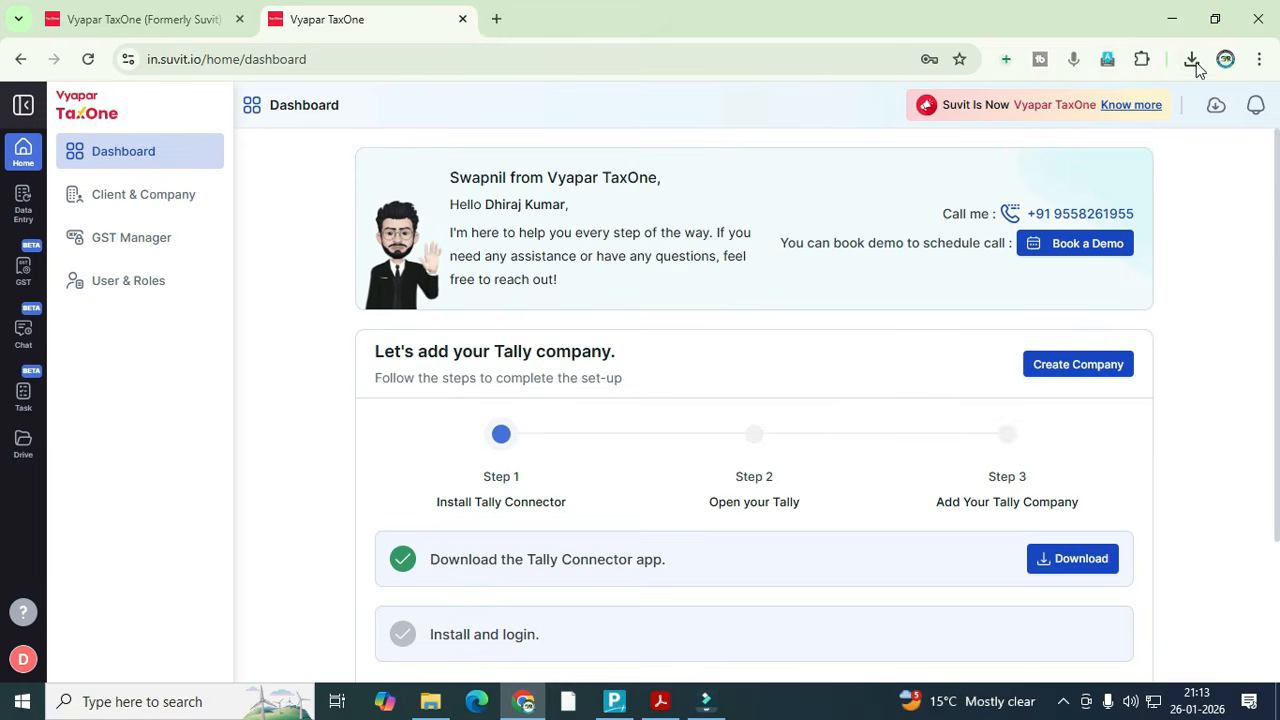
click(1191, 59)
click(1141, 141)
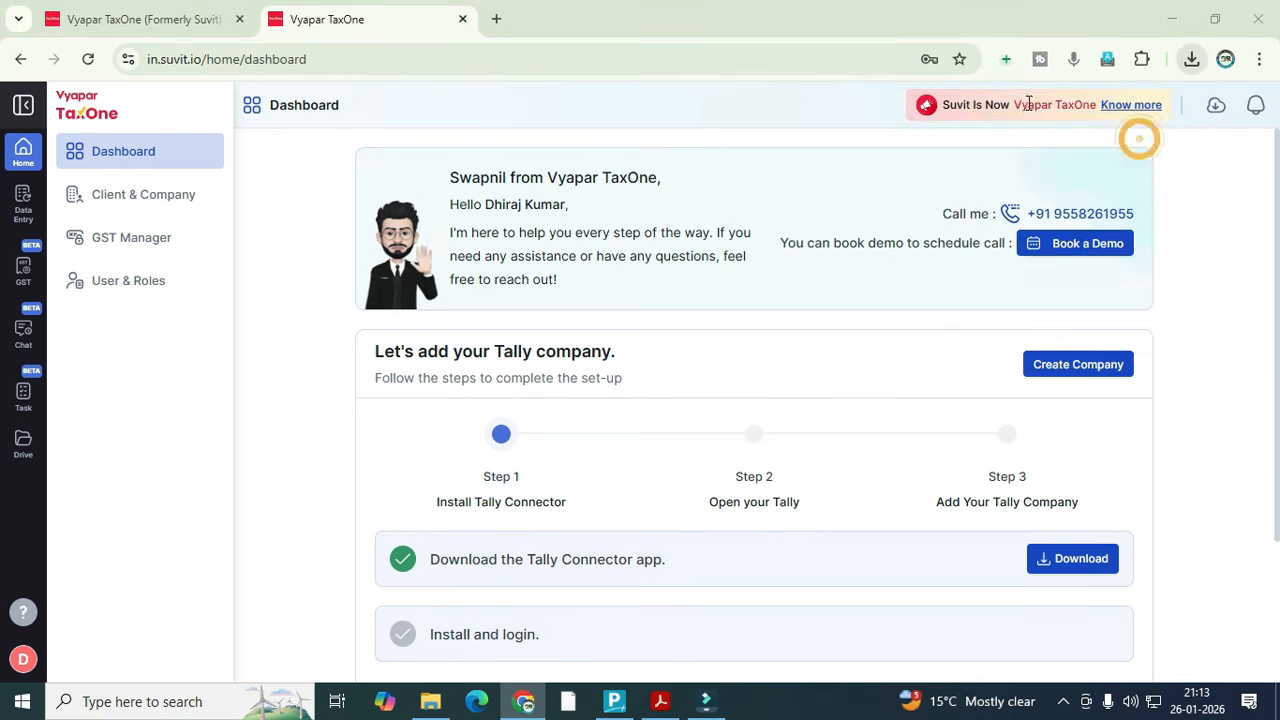
double_click(284, 226)
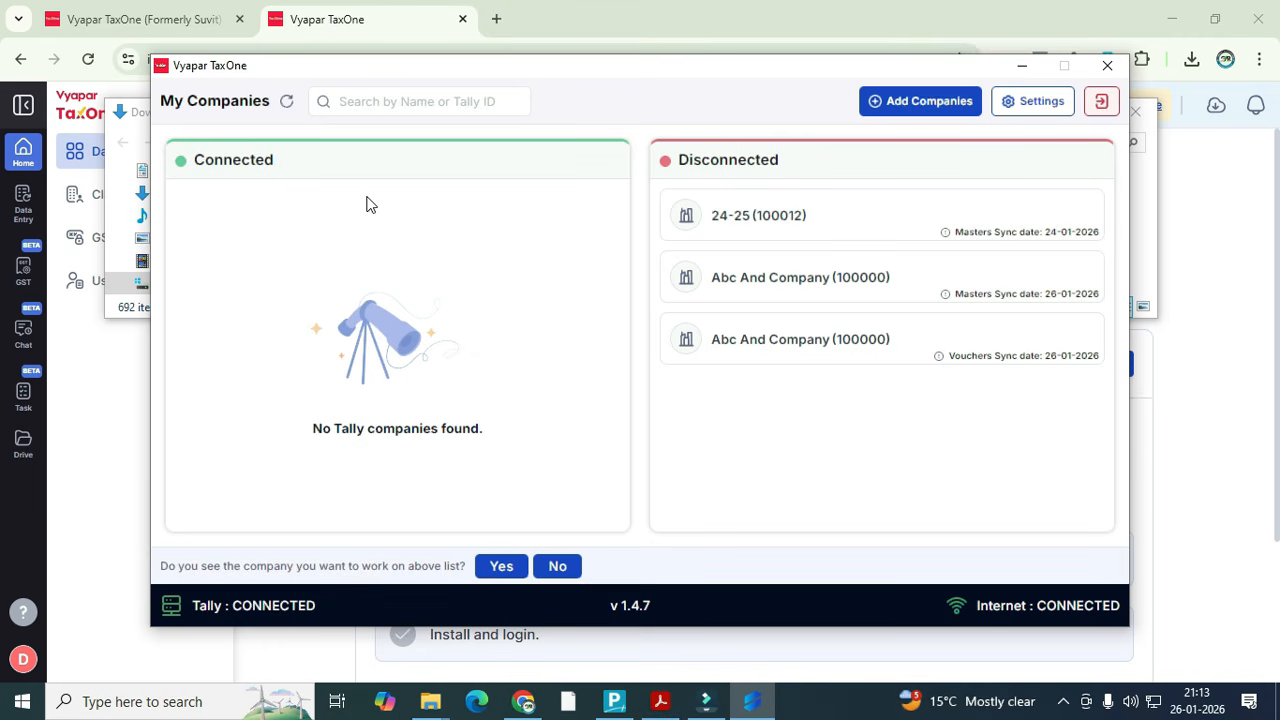
Exit Tally's ledger list and open the connector's Add Companies panel.
click(614, 701)
key(Escape)
key(Escape)
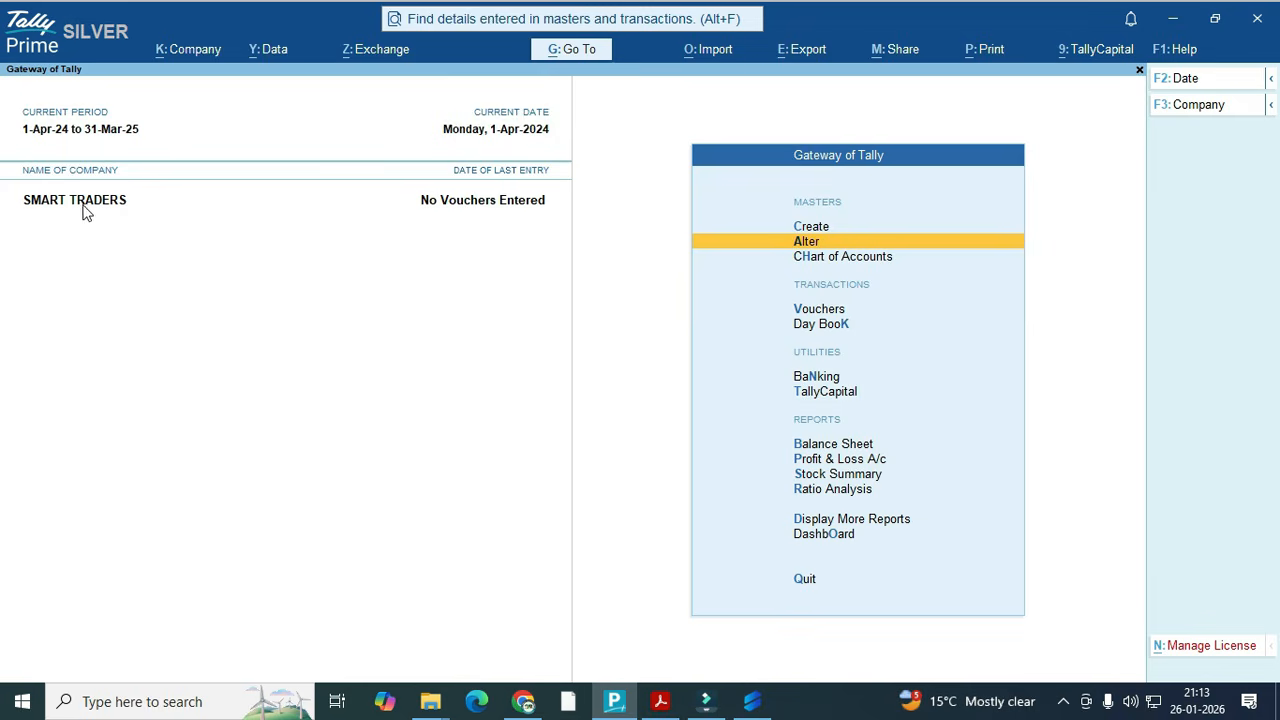
click(523, 701)
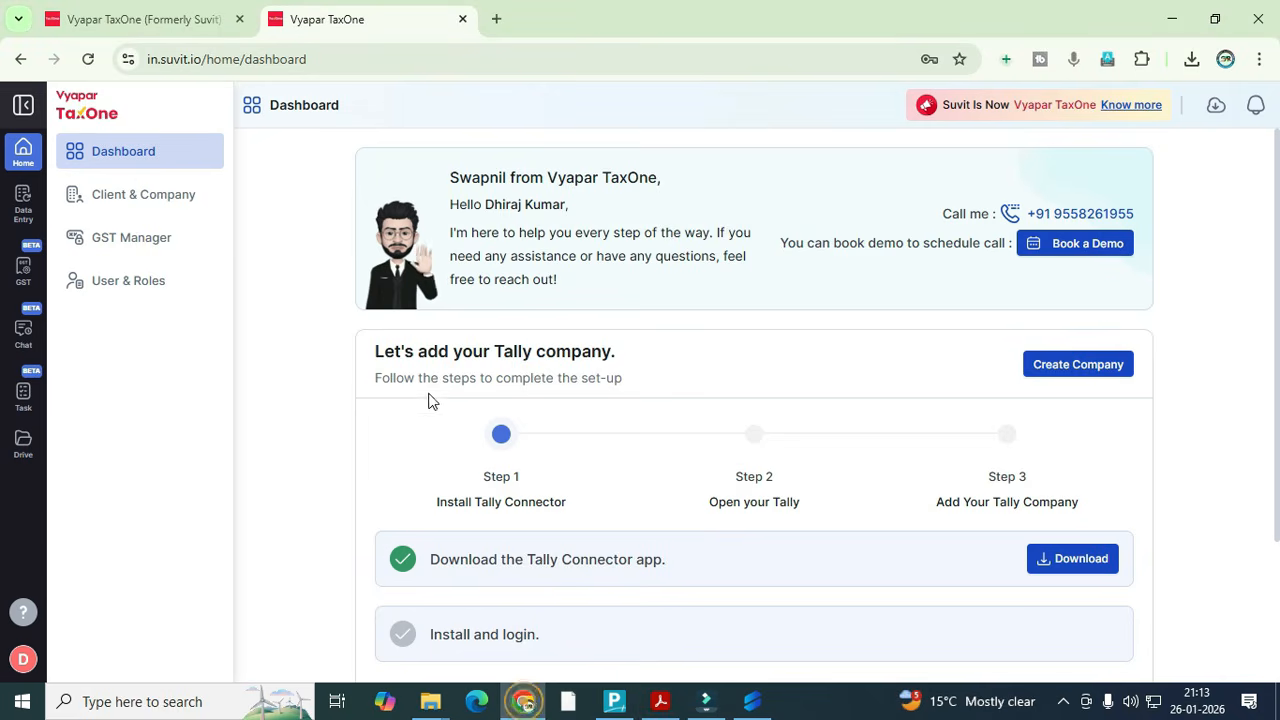
click(750, 700)
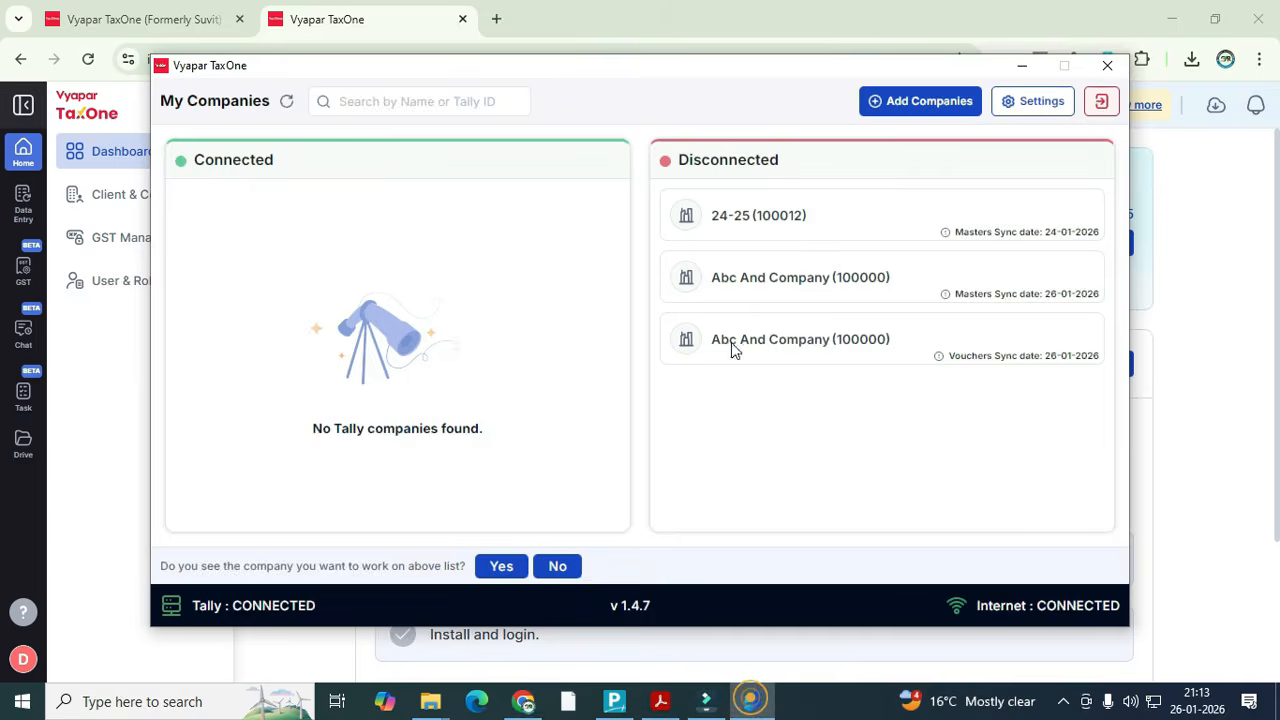
click(920, 102)
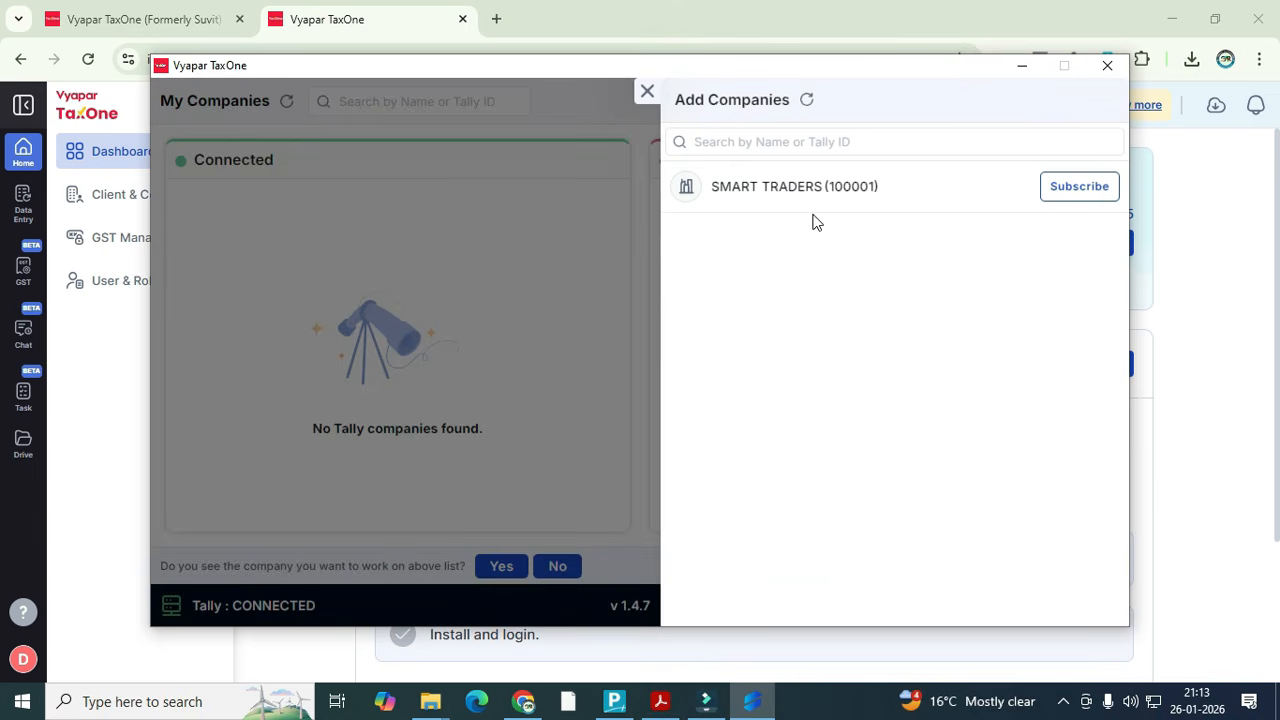
Subscribe SMART TRADERS (100001), acknowledge the ledger sync success, and minimize the connector.
key(ctrl+1)
click(846, 217)
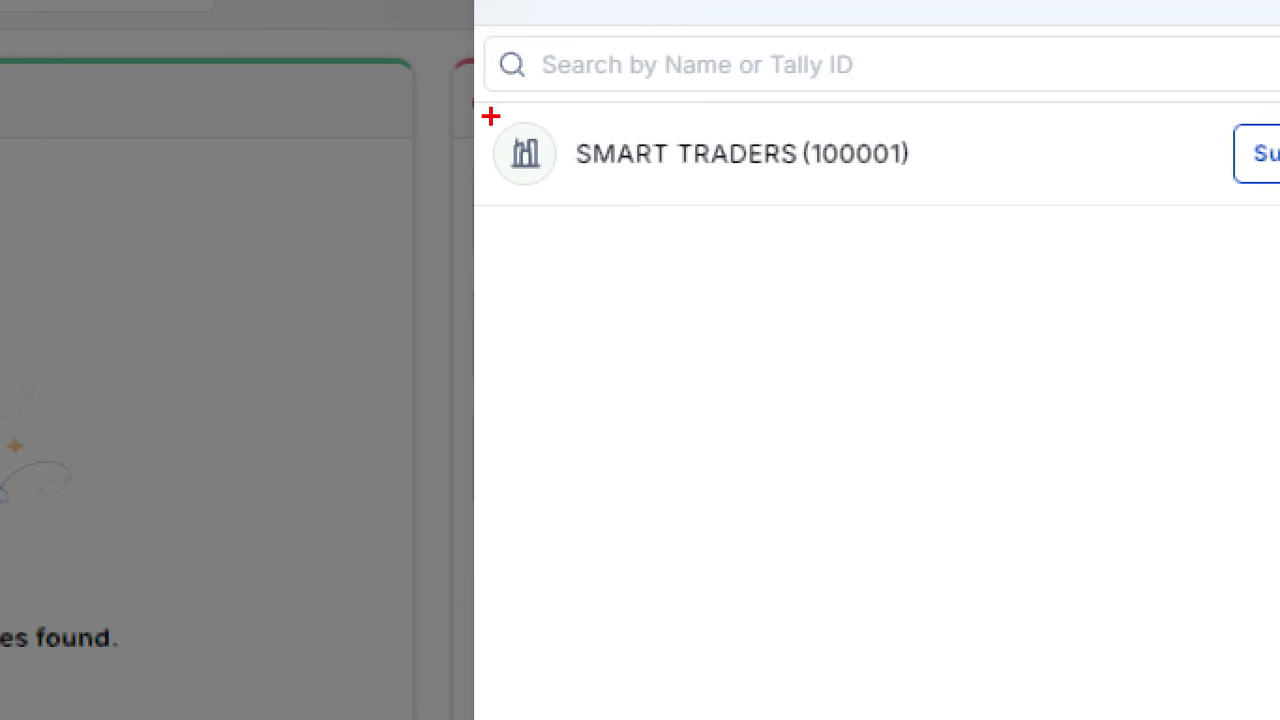
drag(625, 200, 785, 185)
key(Escape)
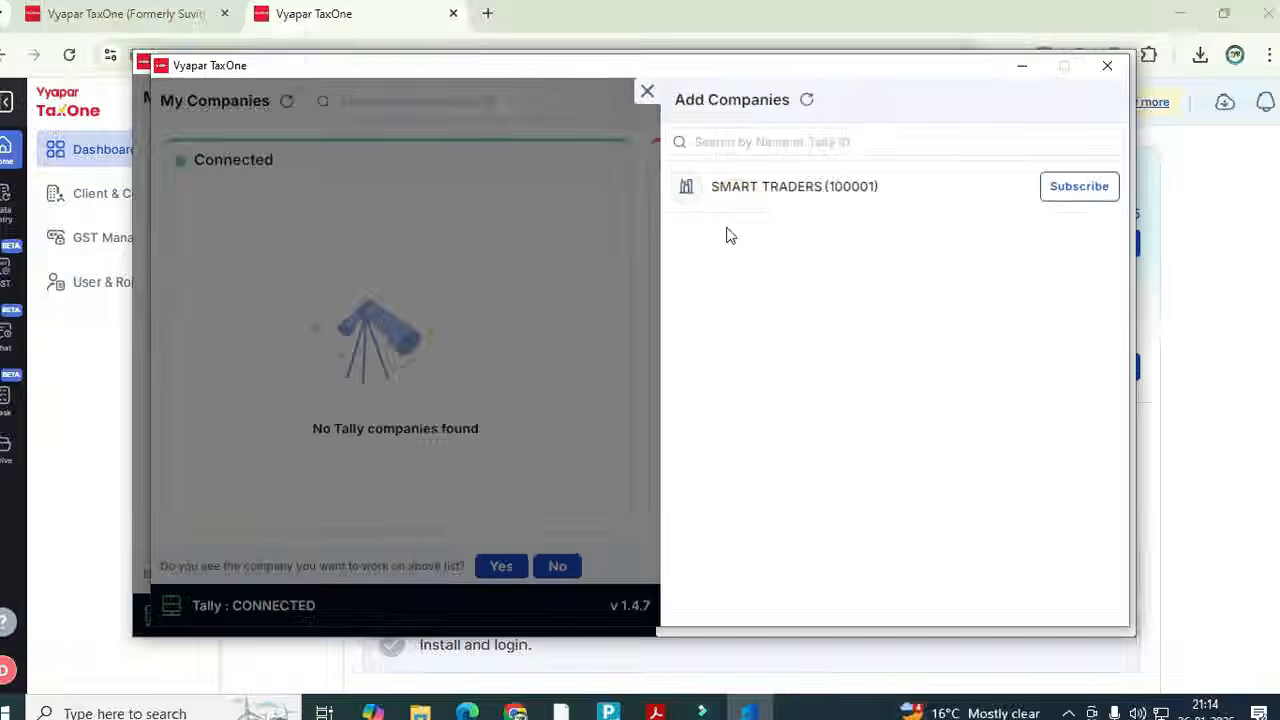
click(1074, 192)
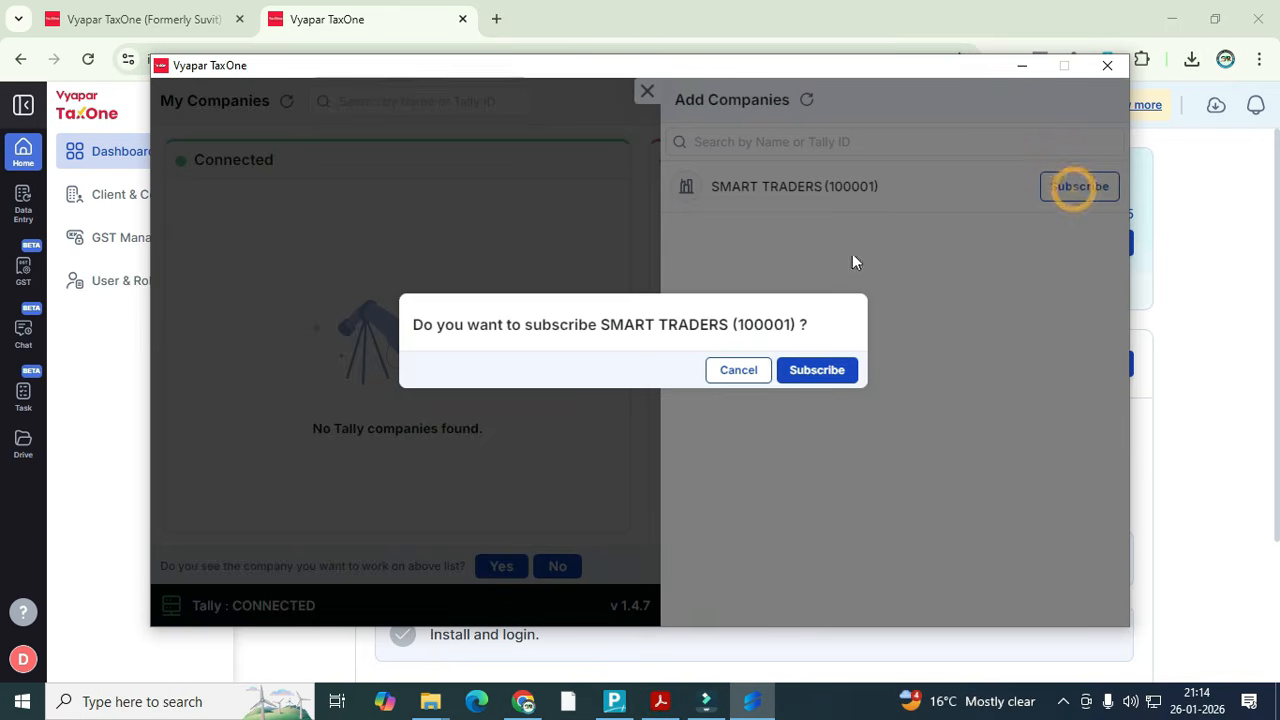
click(816, 370)
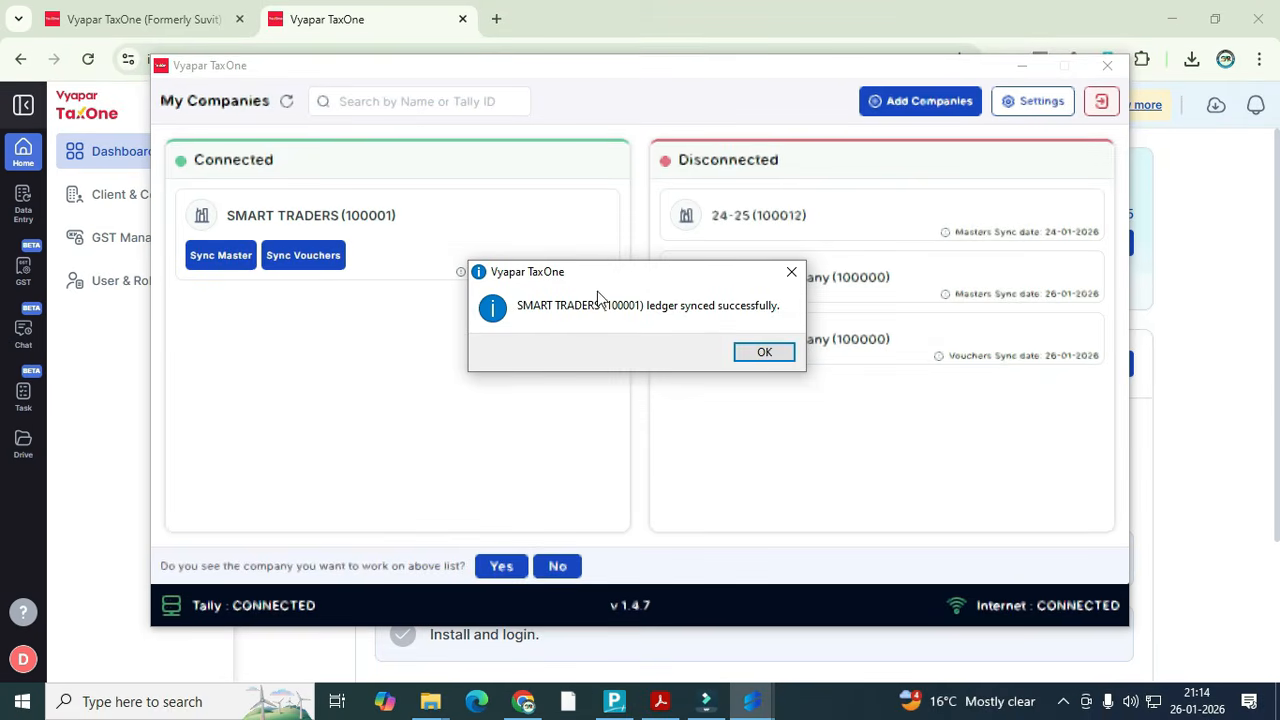
click(758, 352)
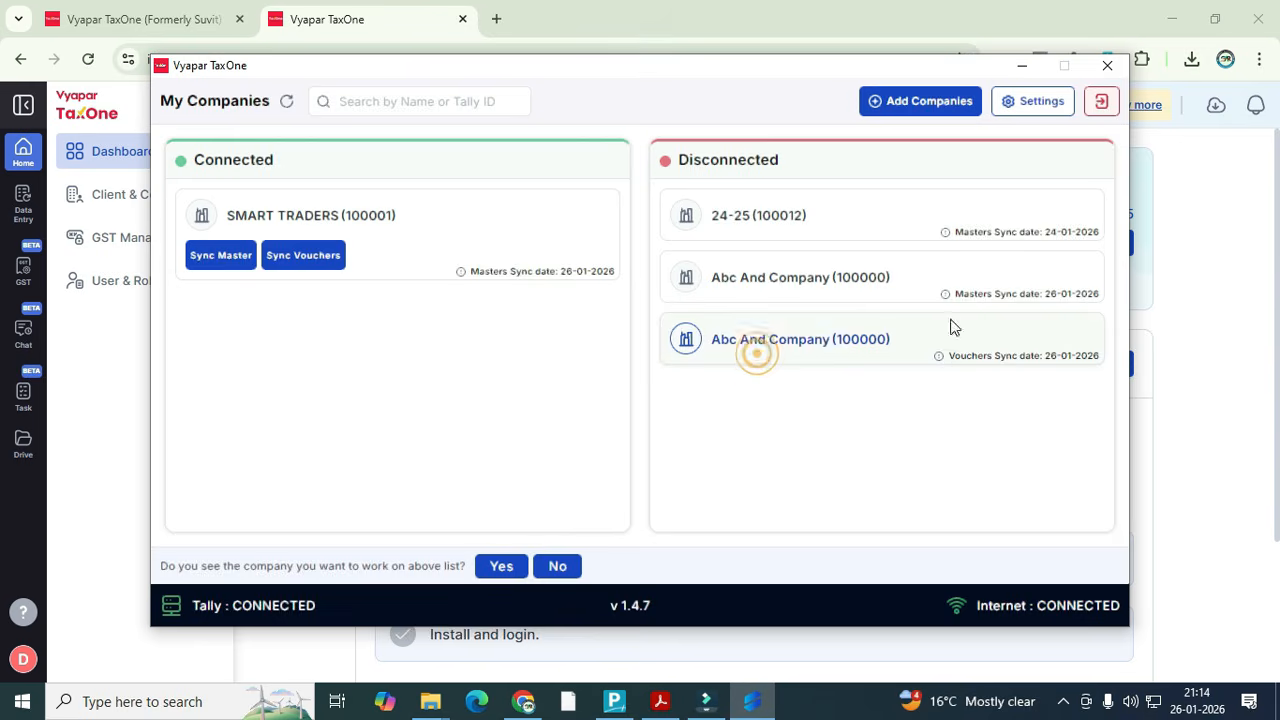
click(1022, 66)
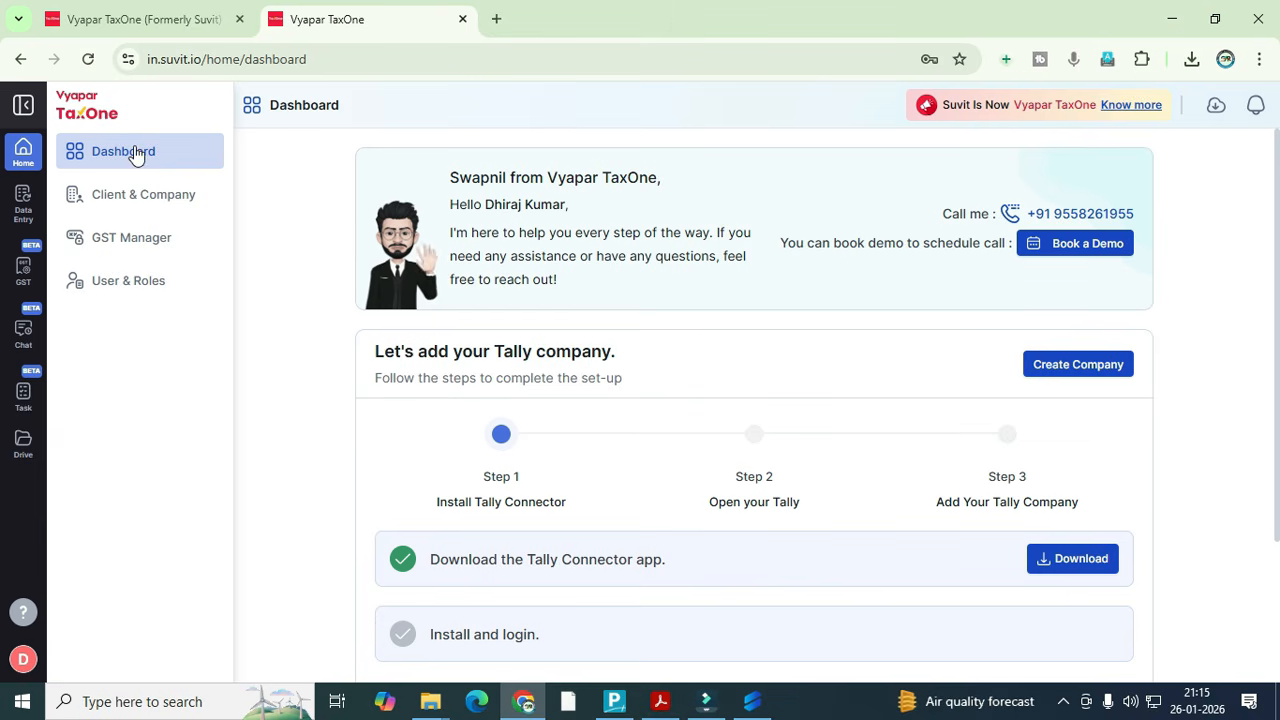
click(28, 199)
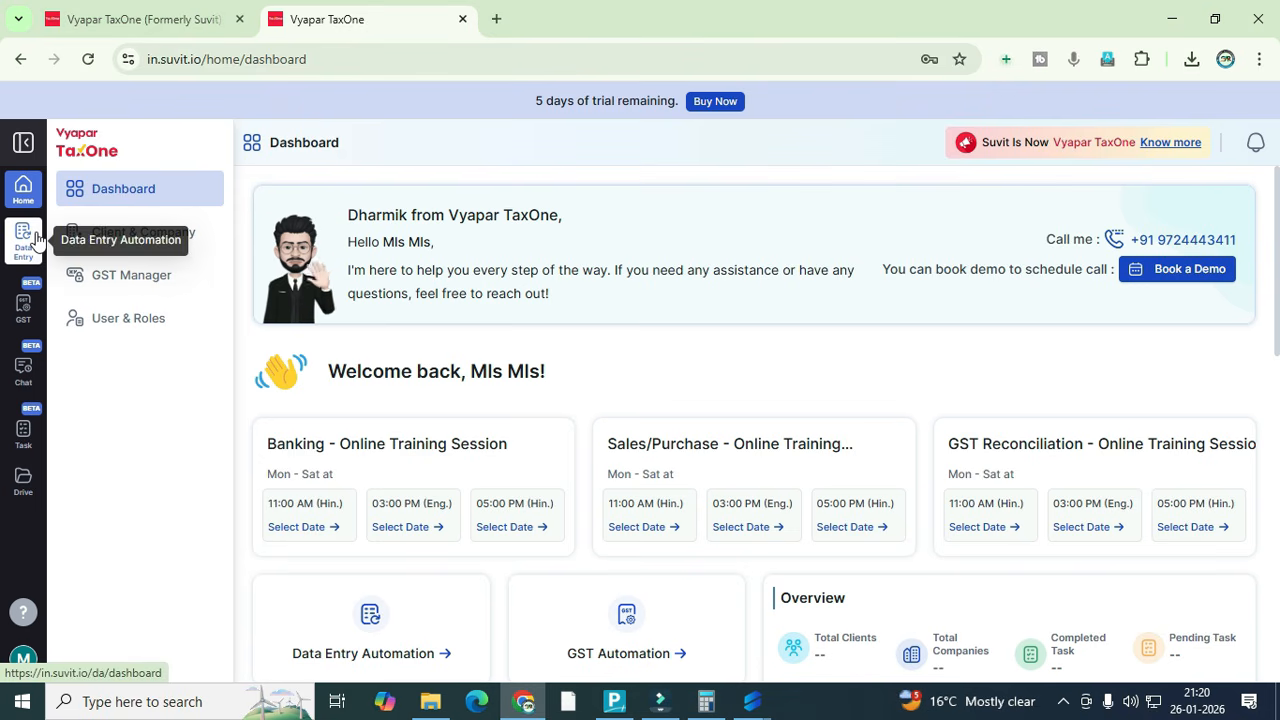
click(33, 237)
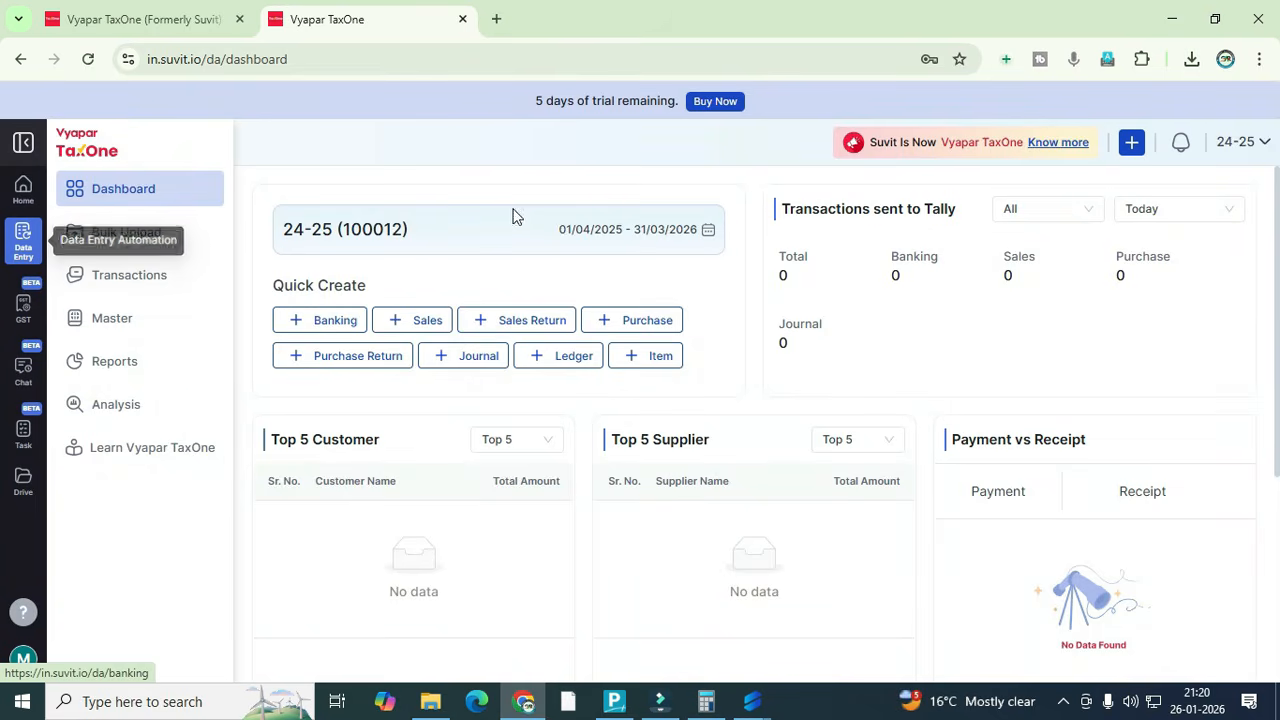
click(1252, 150)
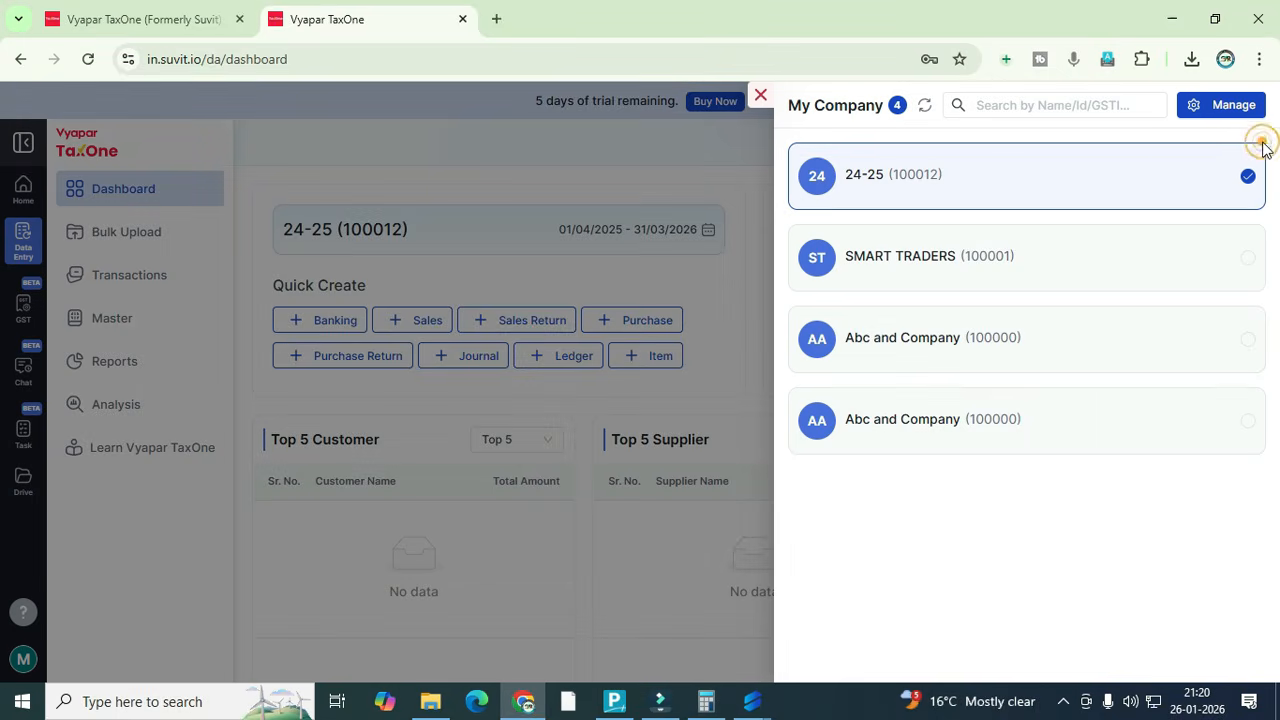
click(898, 258)
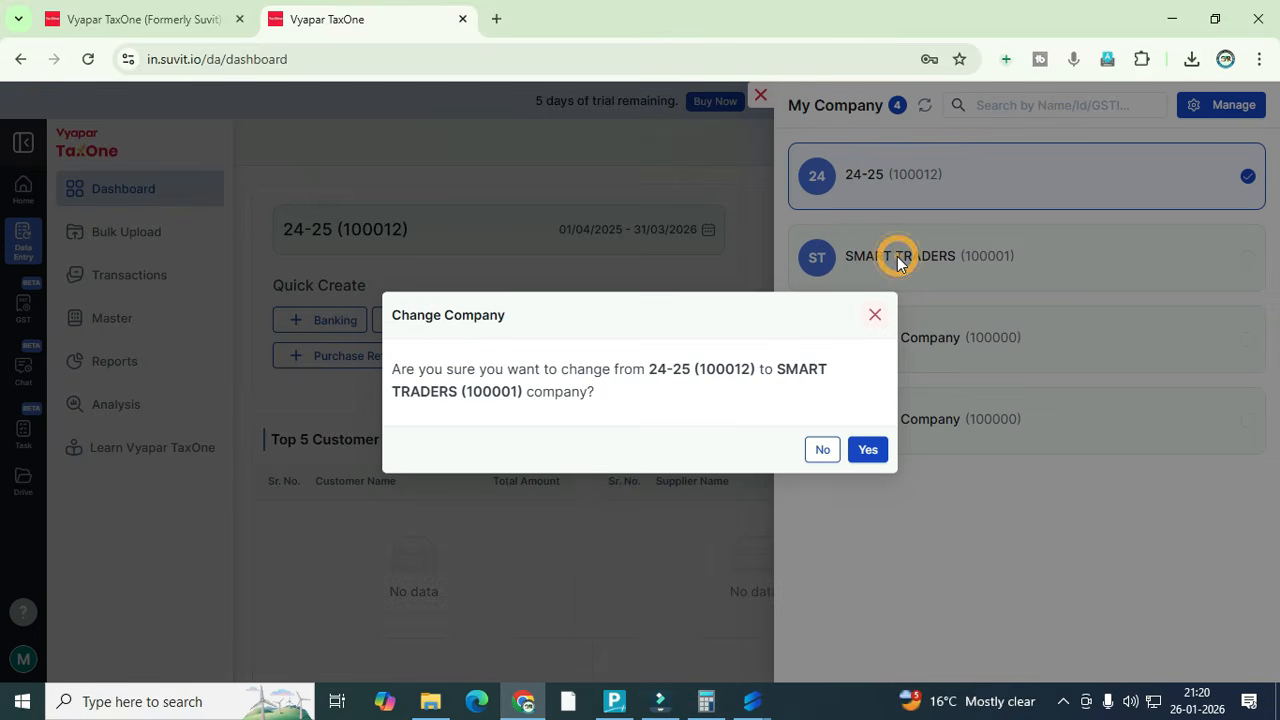
click(878, 452)
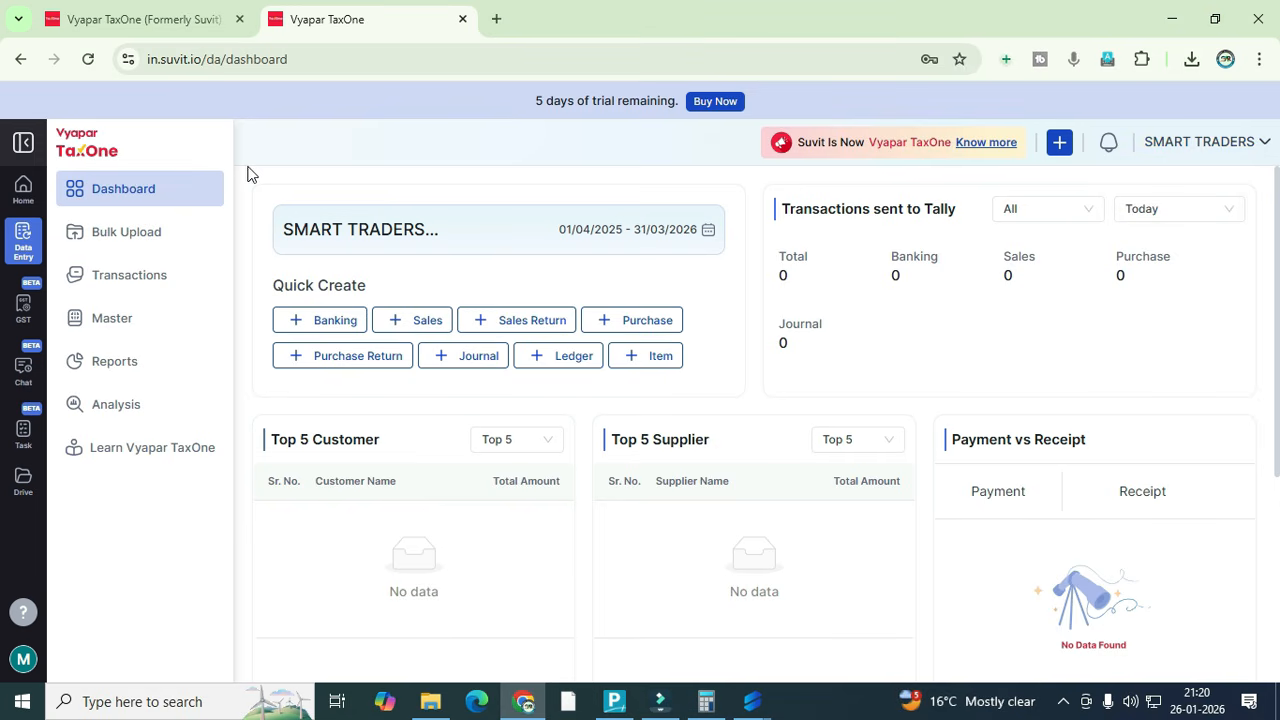
Open the Banking page under Bulk Upload for SMART TRADERS.
mouse_move(157, 243)
mouse_move(138, 243)
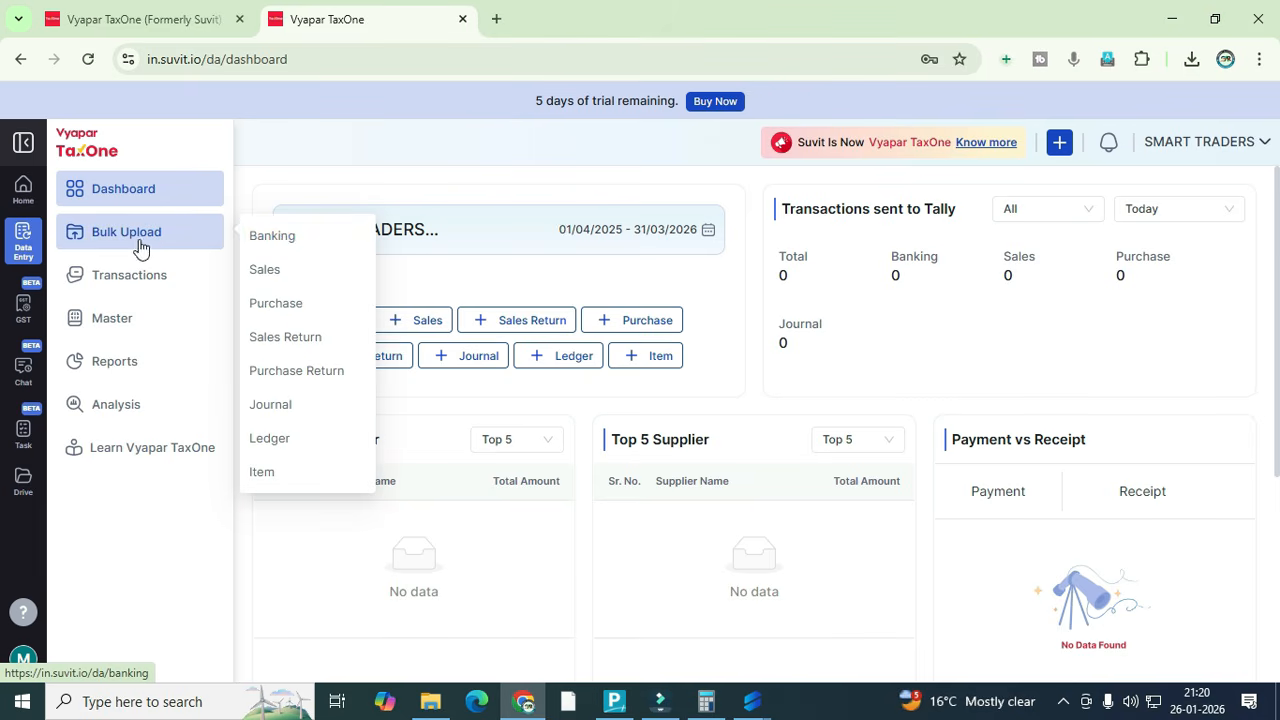
click(283, 240)
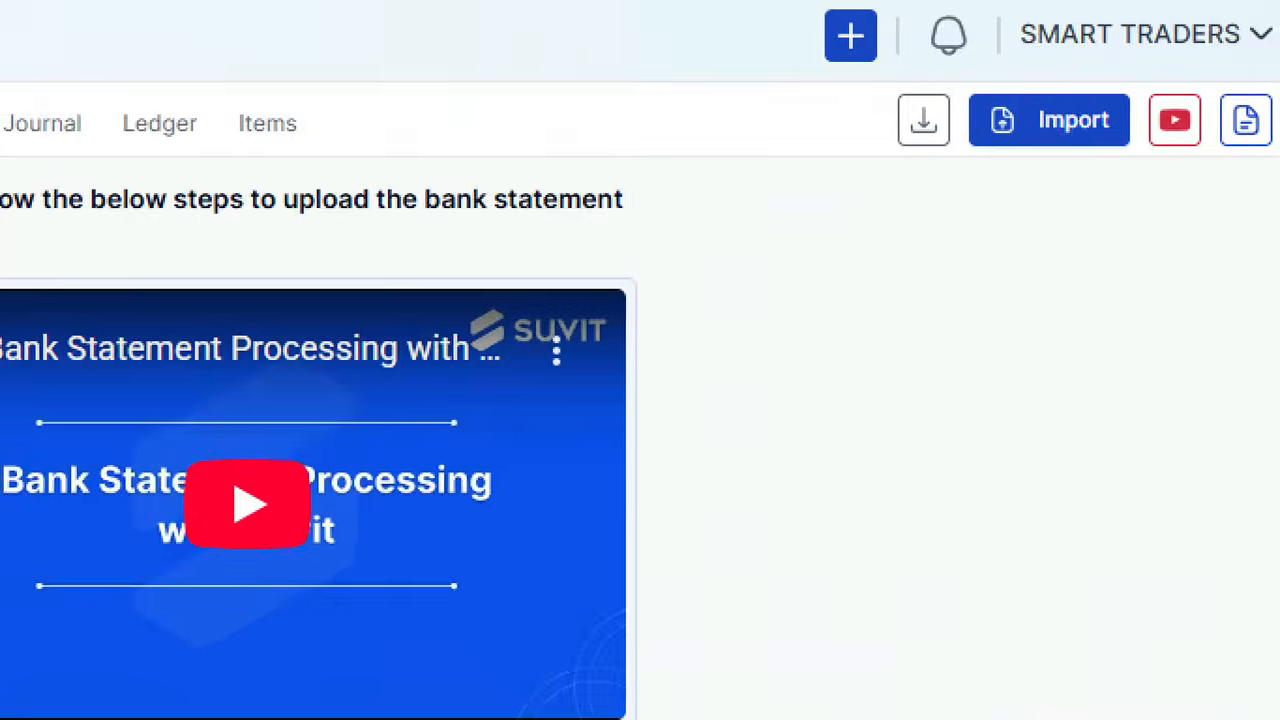
drag(948, 64, 1140, 192)
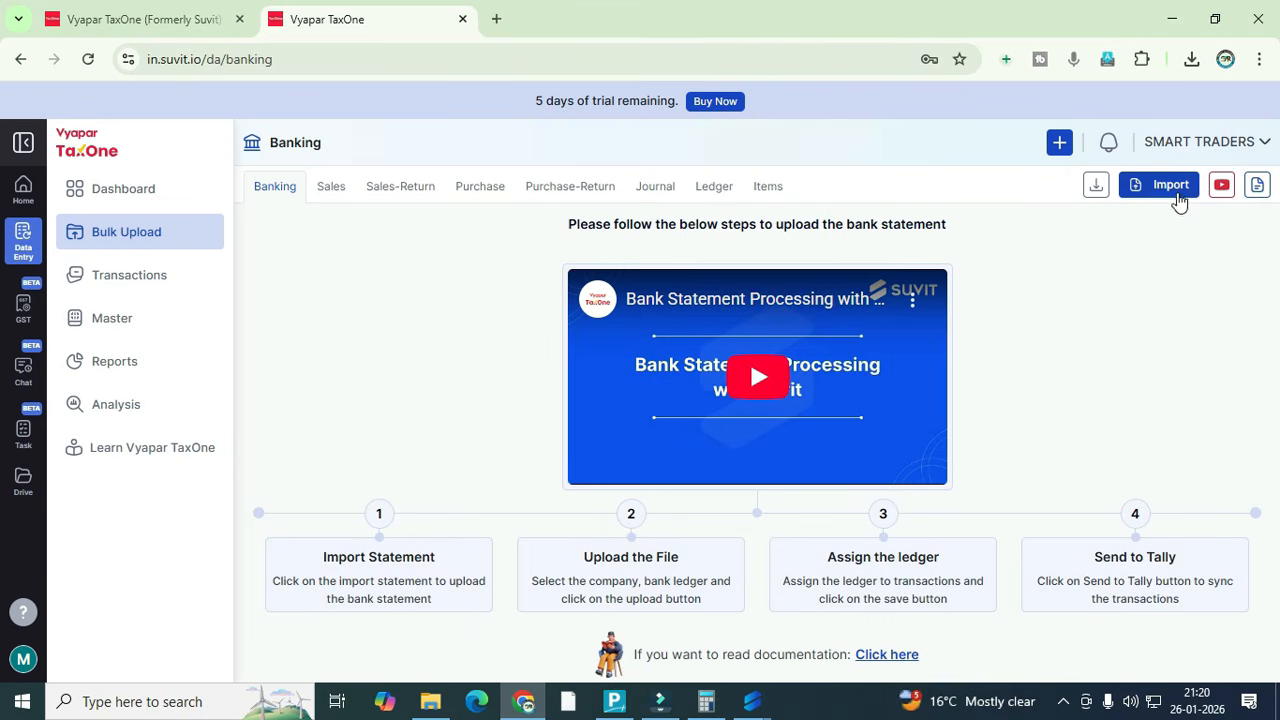
Start a bank statement import and select STATE BANK OF INDIA as the bank.
click(1170, 190)
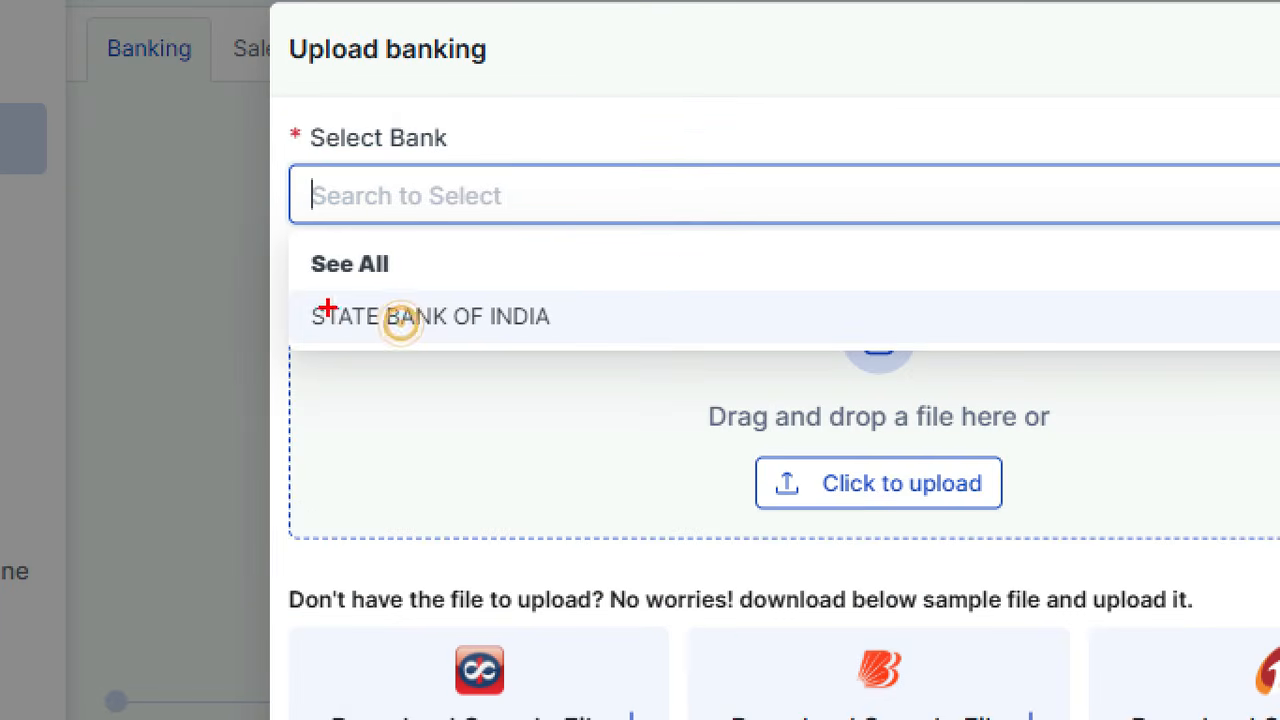
click(342, 306)
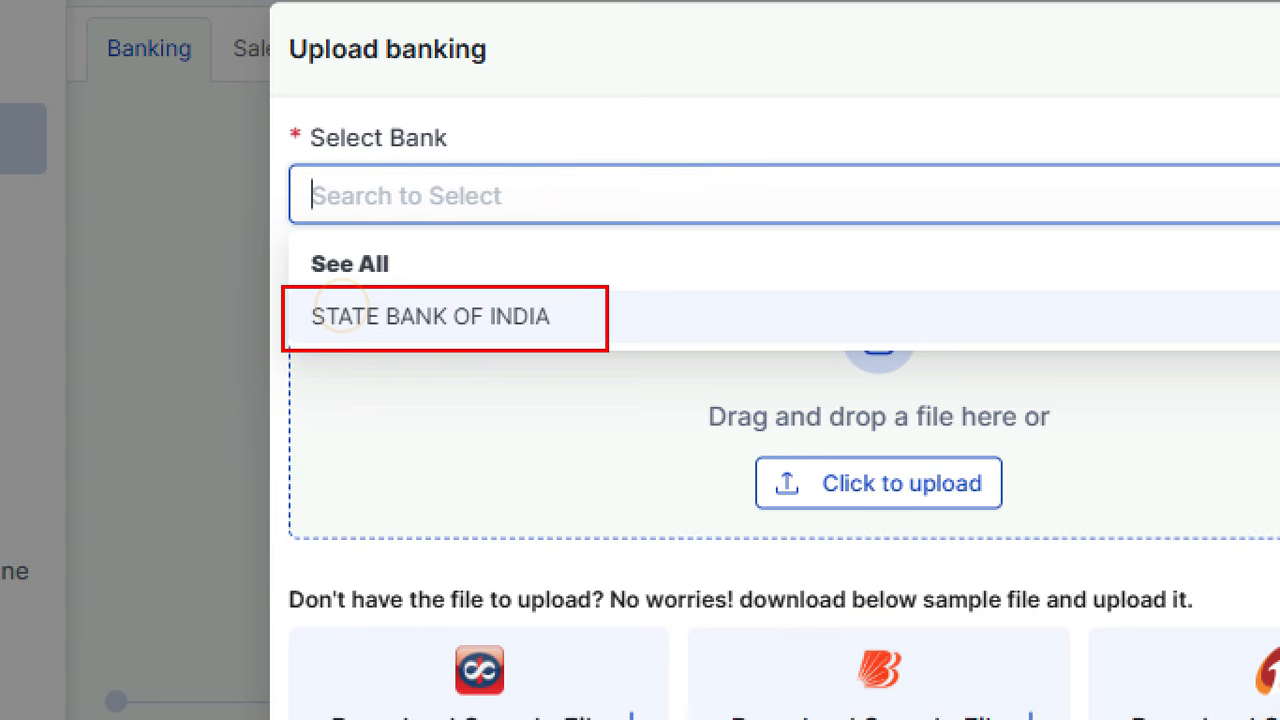
mouse_move(495, 326)
mouse_down()
mouse_move(520, 354)
mouse_move(726, 300)
mouse_up()
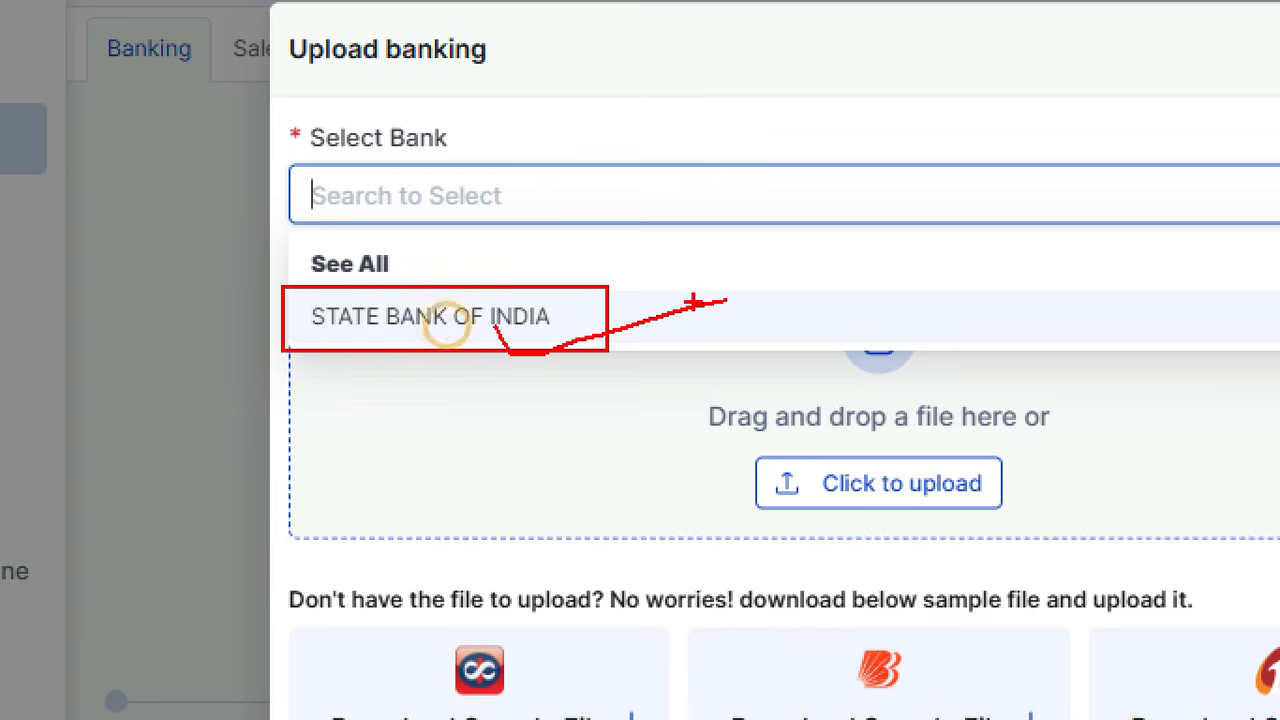
click(370, 262)
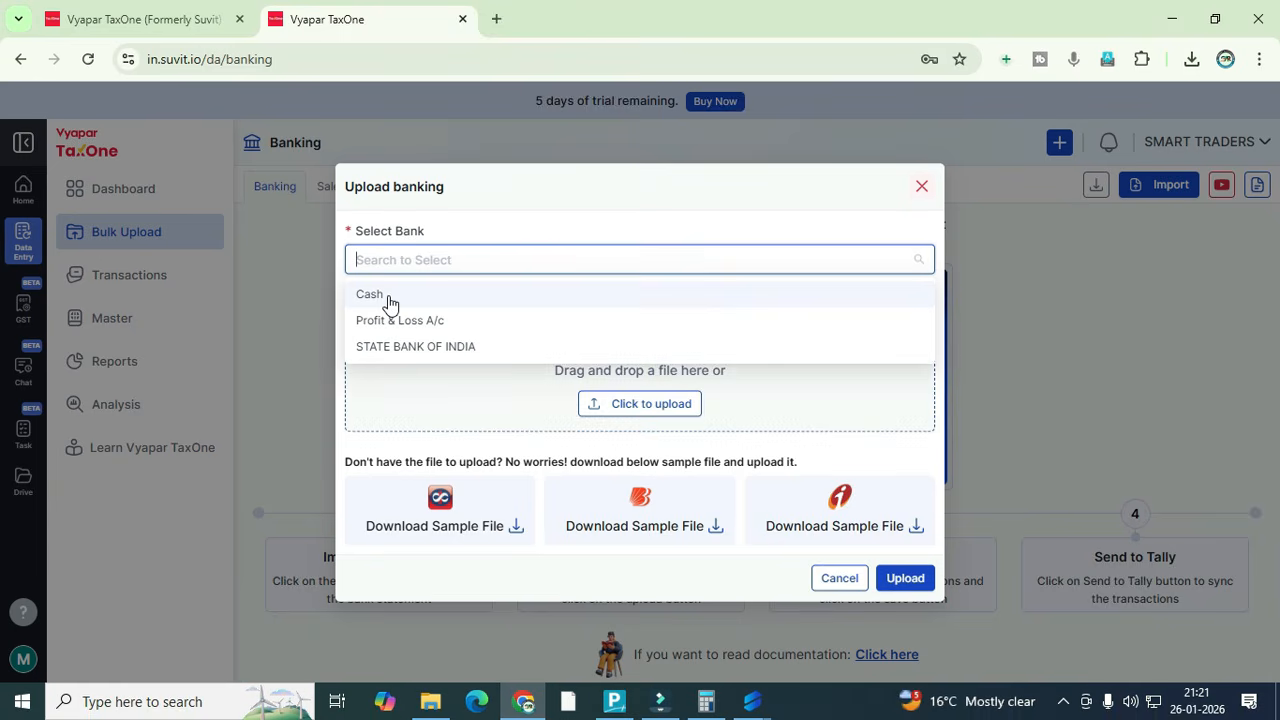
key(ctrl+1)
click(423, 351)
mouse_move(256, 213)
mouse_down()
mouse_move(286, 314)
mouse_move(648, 312)
mouse_move(140, 245)
mouse_up()
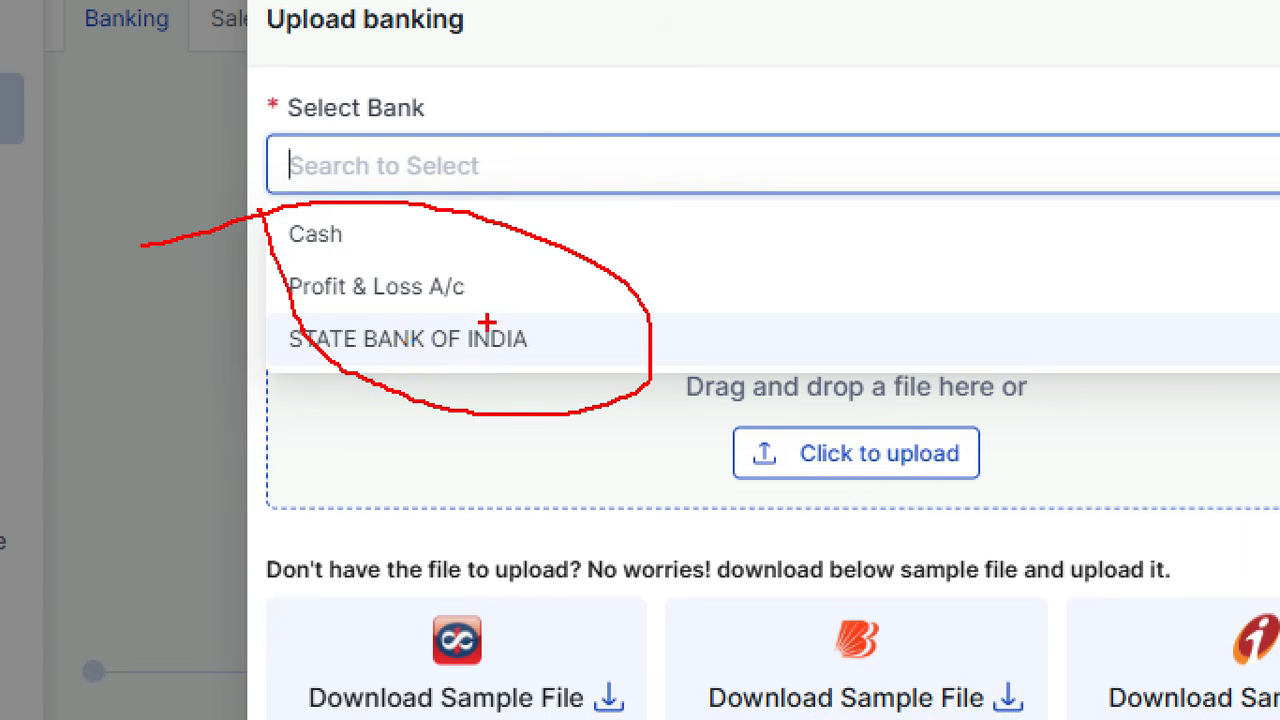
key(Escape)
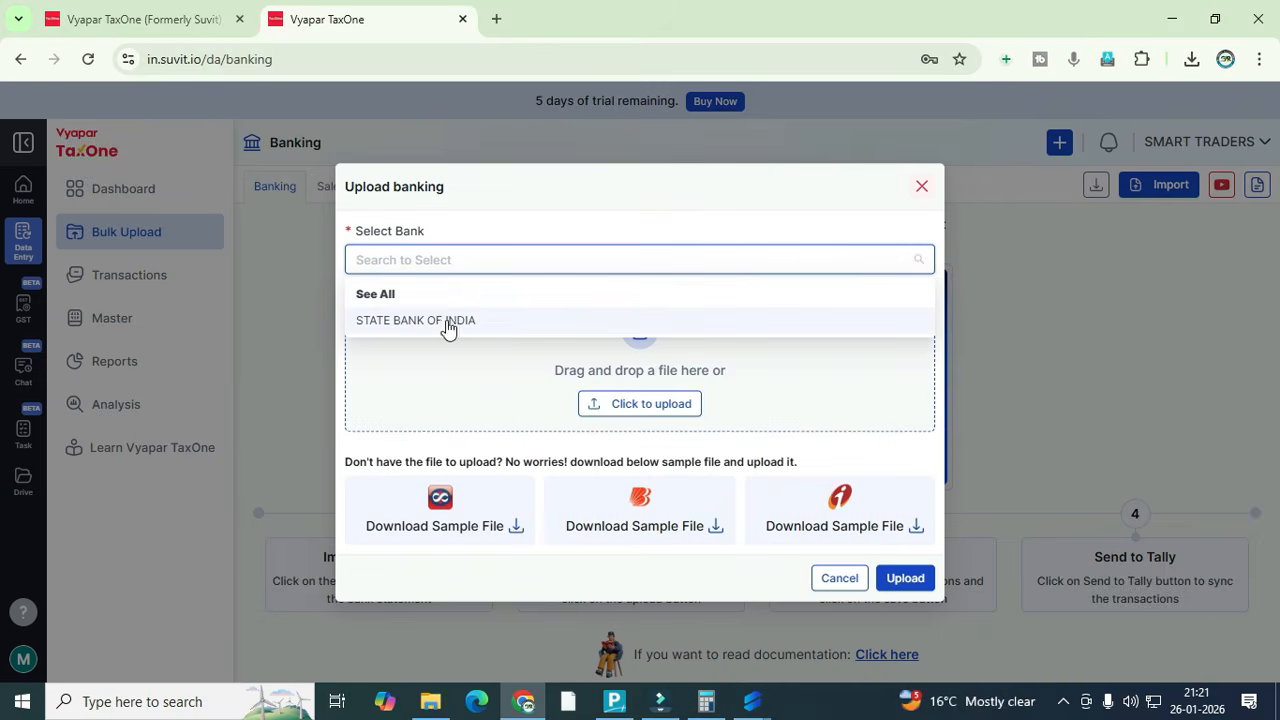
click(418, 320)
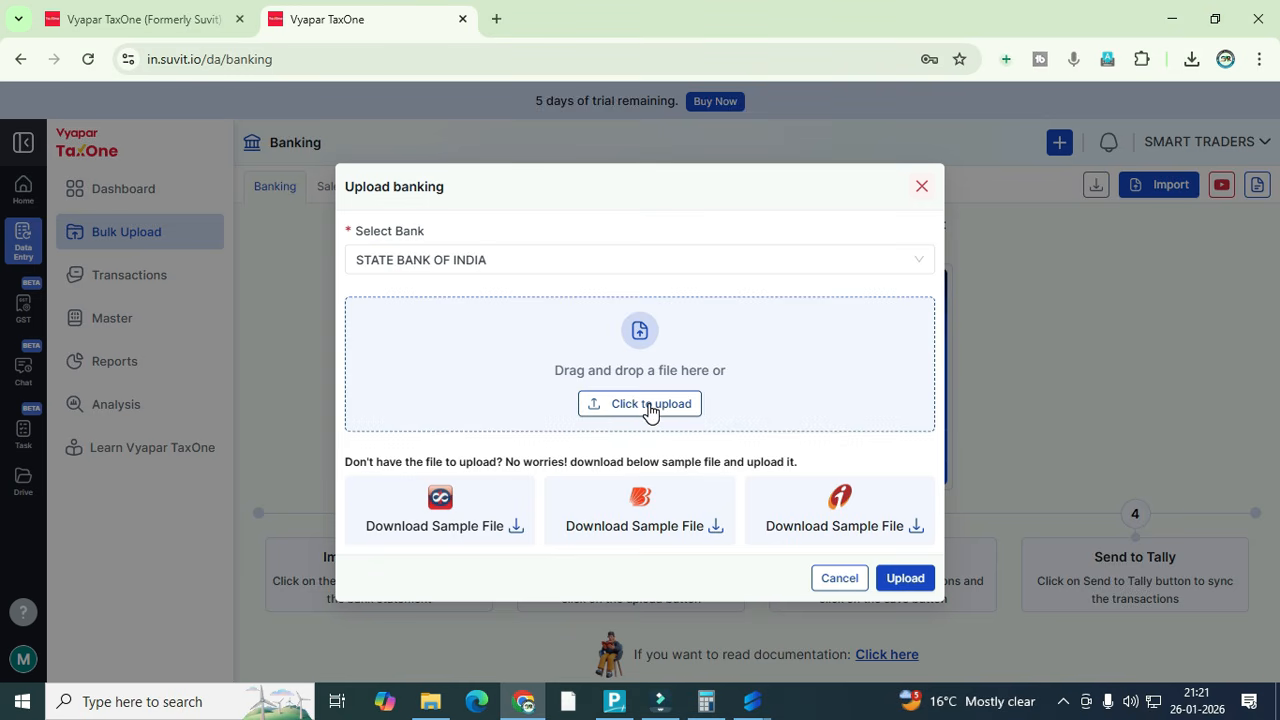
Attach lk saving.pdf from Desktop > lks and upload it.
click(650, 405)
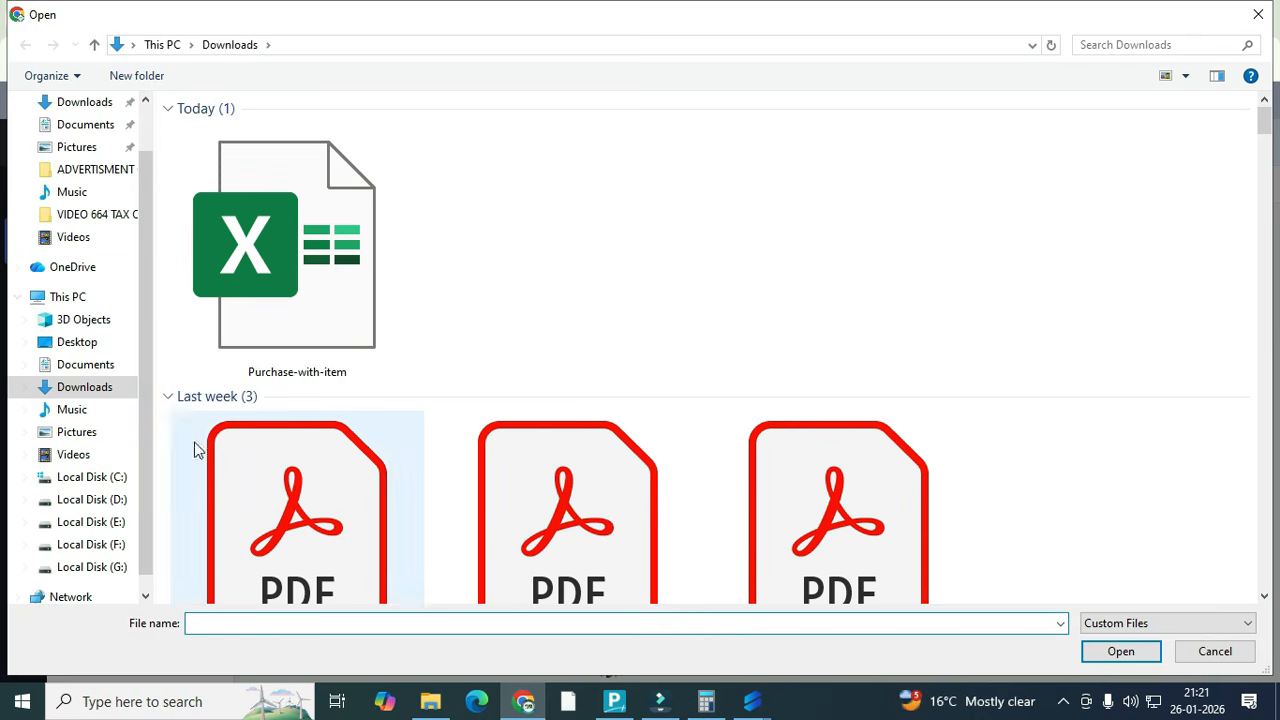
click(79, 345)
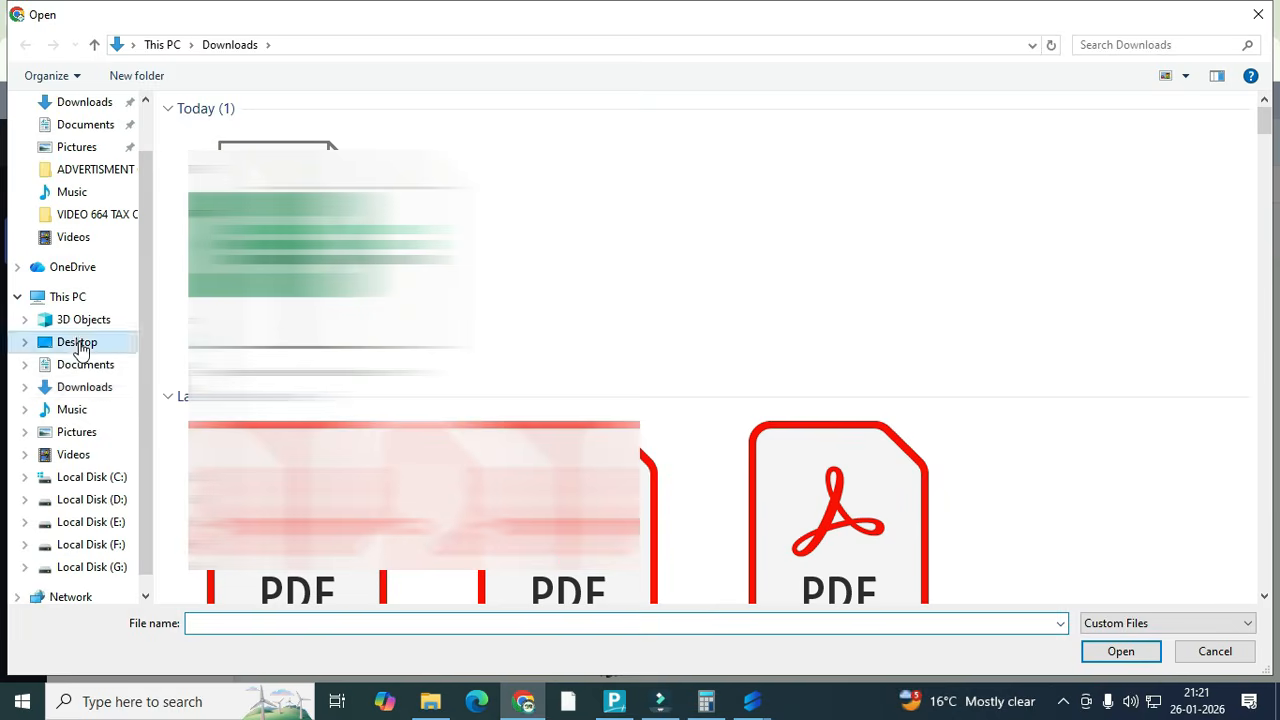
click(289, 623)
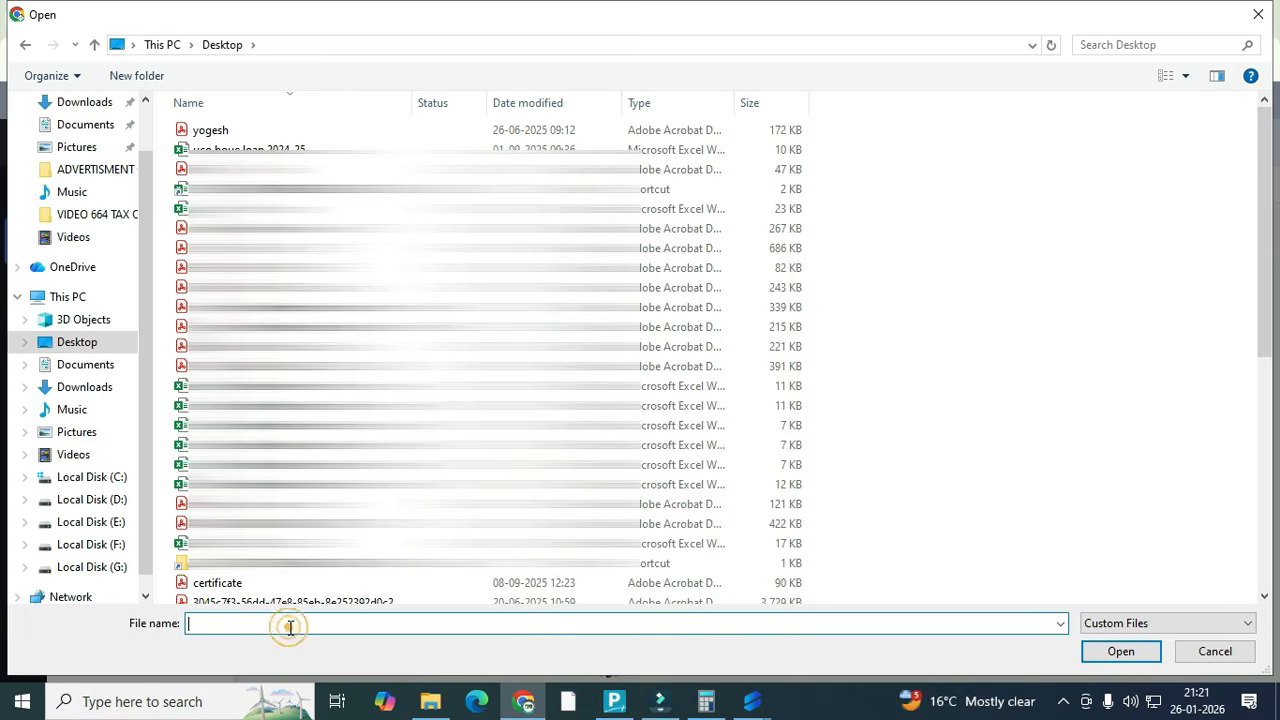
text(L)
key(Down)
key(Down)
key(Down)
key(Down)
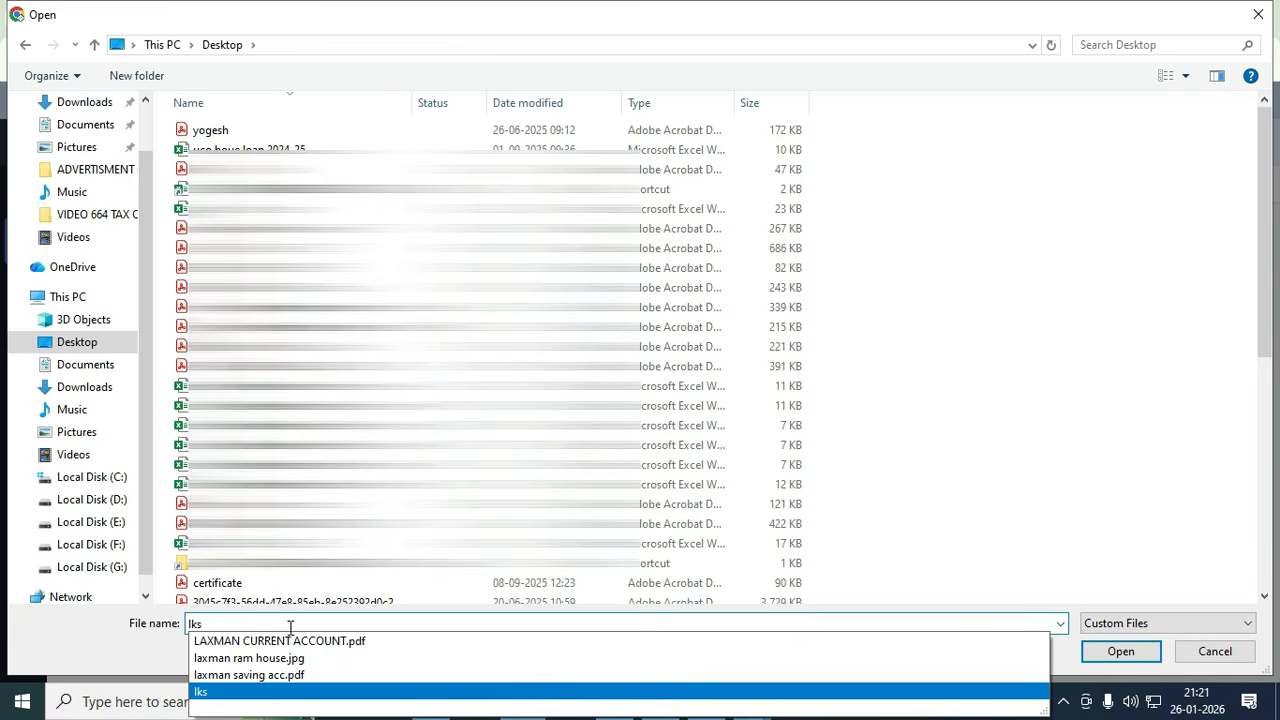
key(Return)
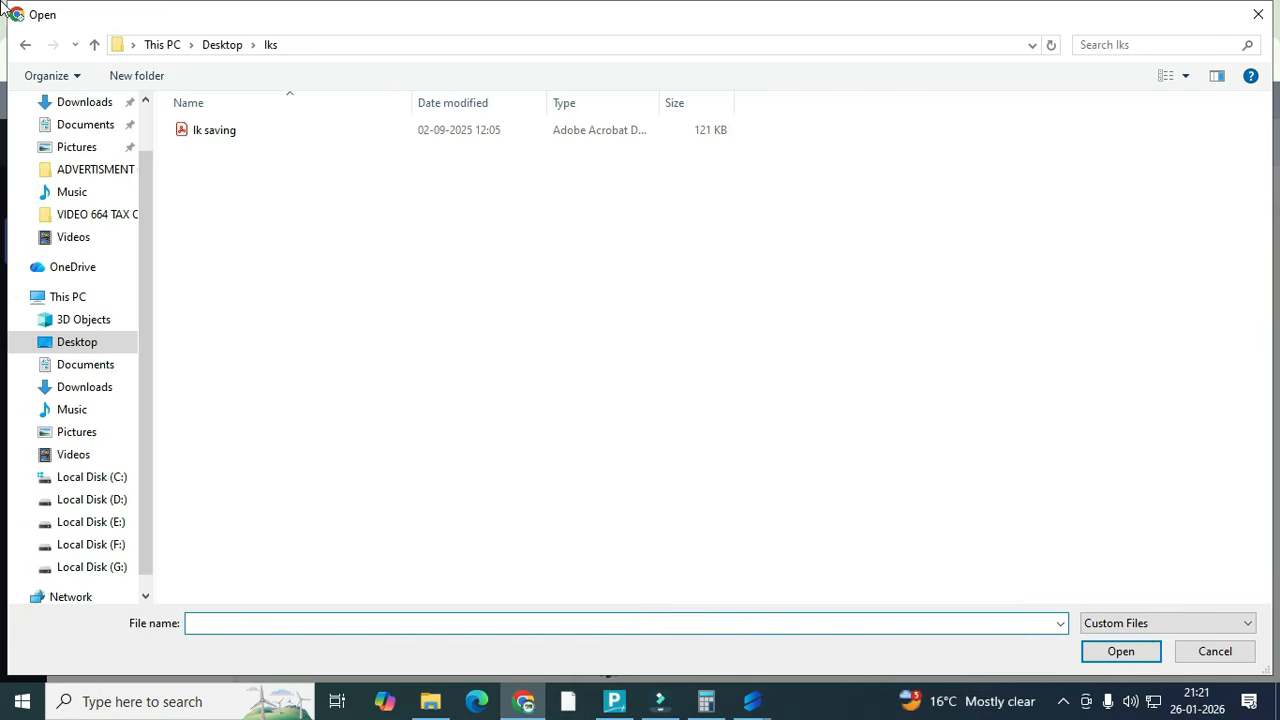
click(219, 133)
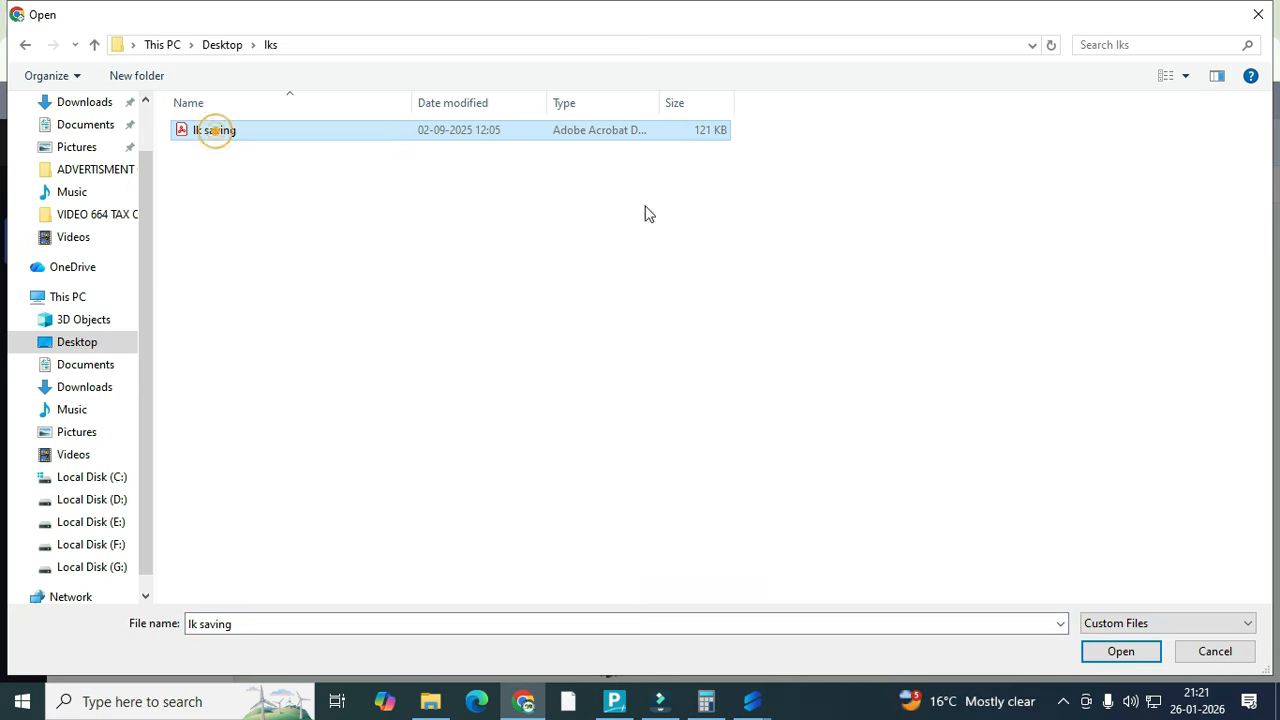
click(1121, 651)
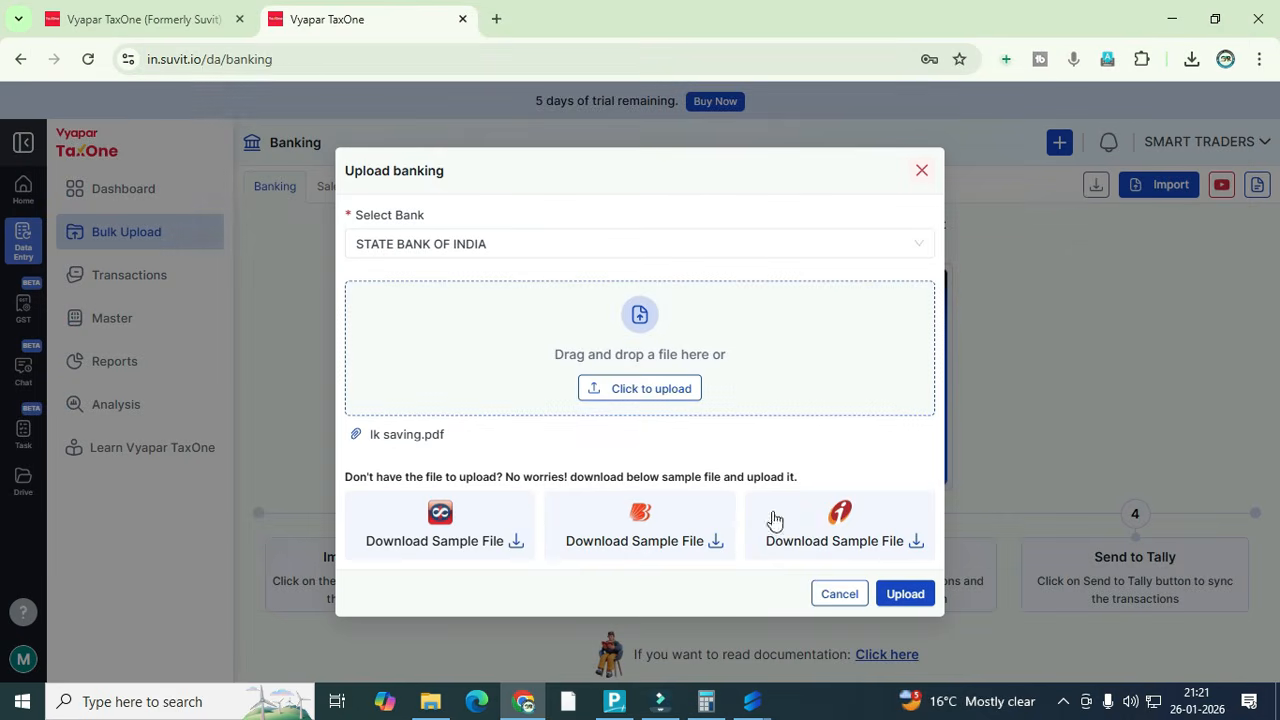
click(908, 595)
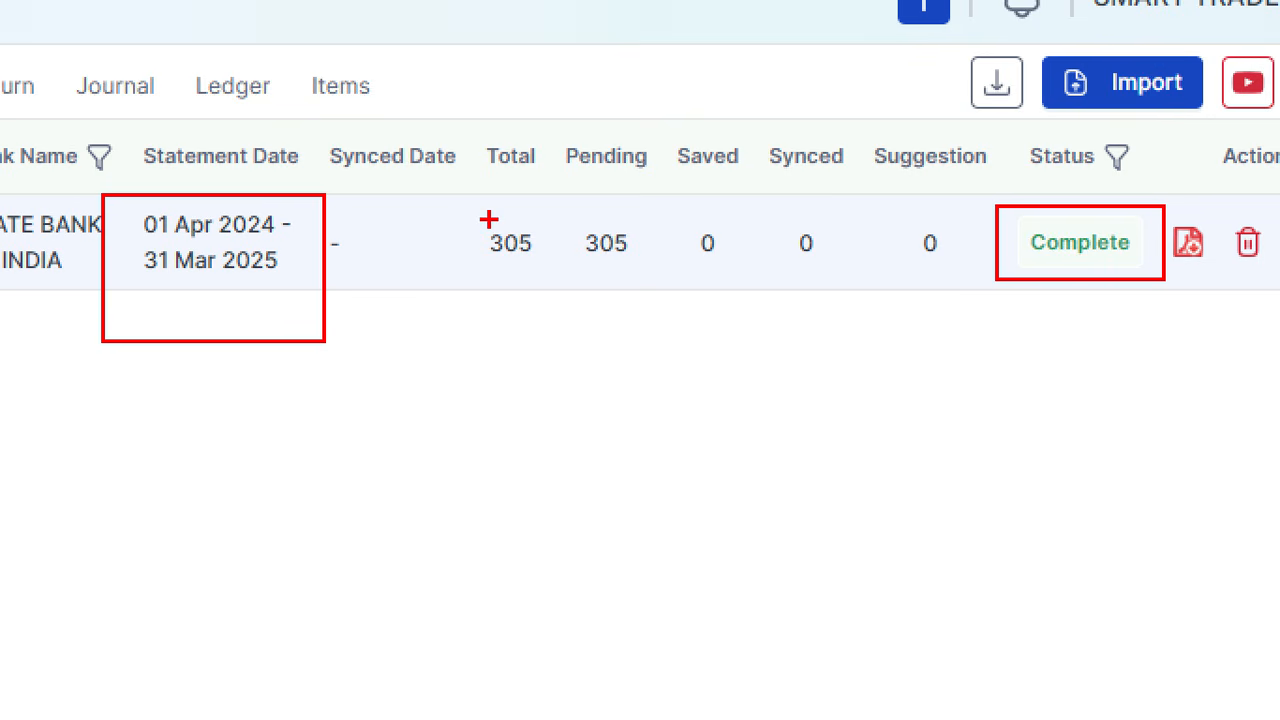
Open the 305 extracted transactions of the completed lk saving.pdf upload.
drag(460, 216, 553, 283)
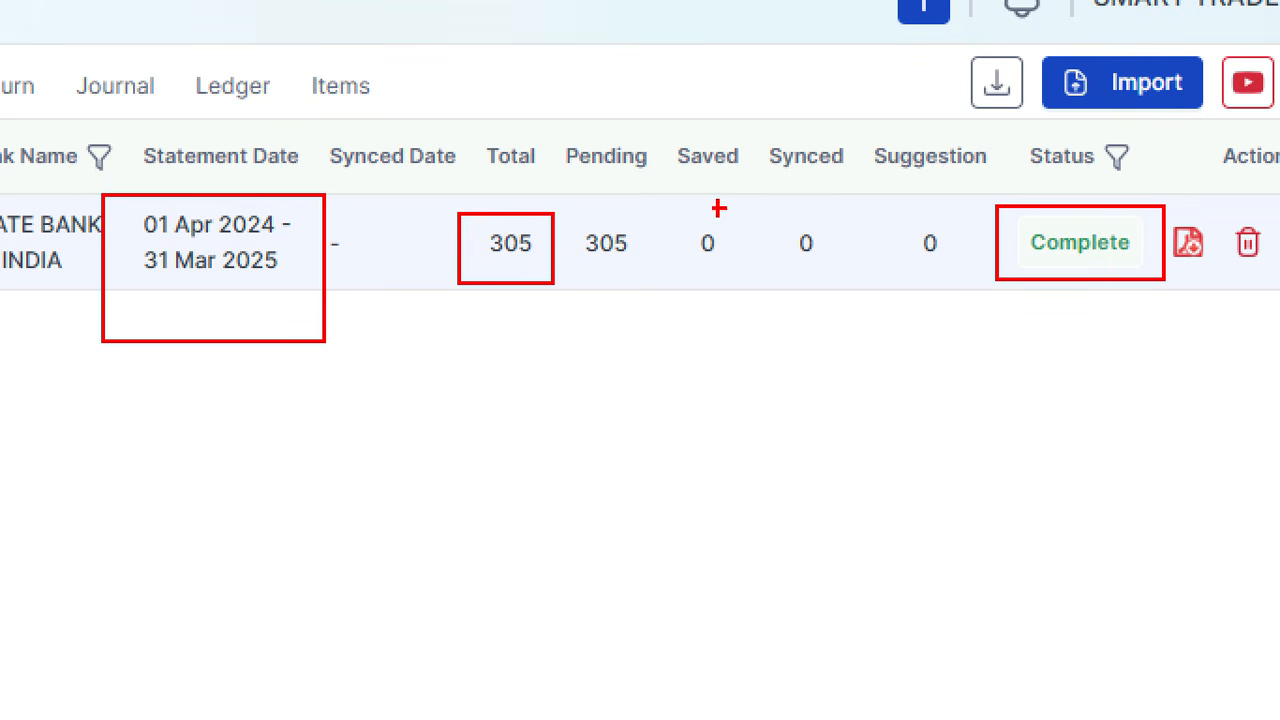
drag(554, 133, 656, 288)
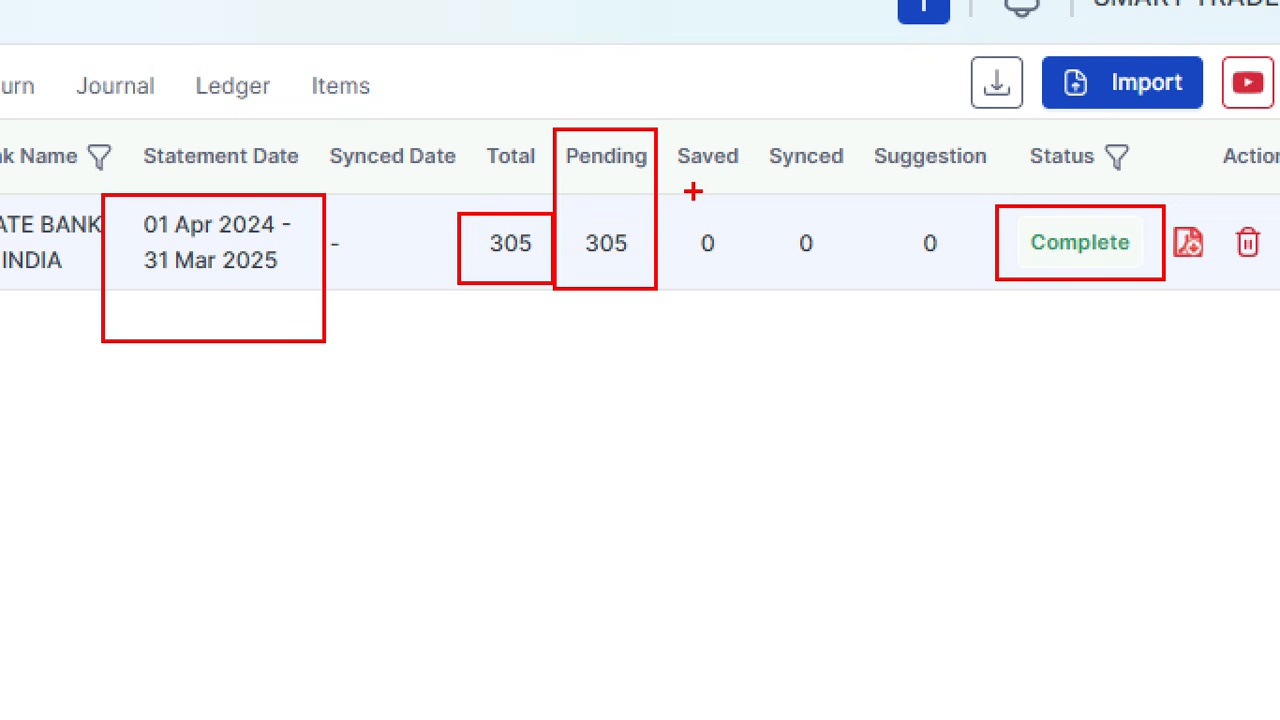
drag(636, 217, 746, 205)
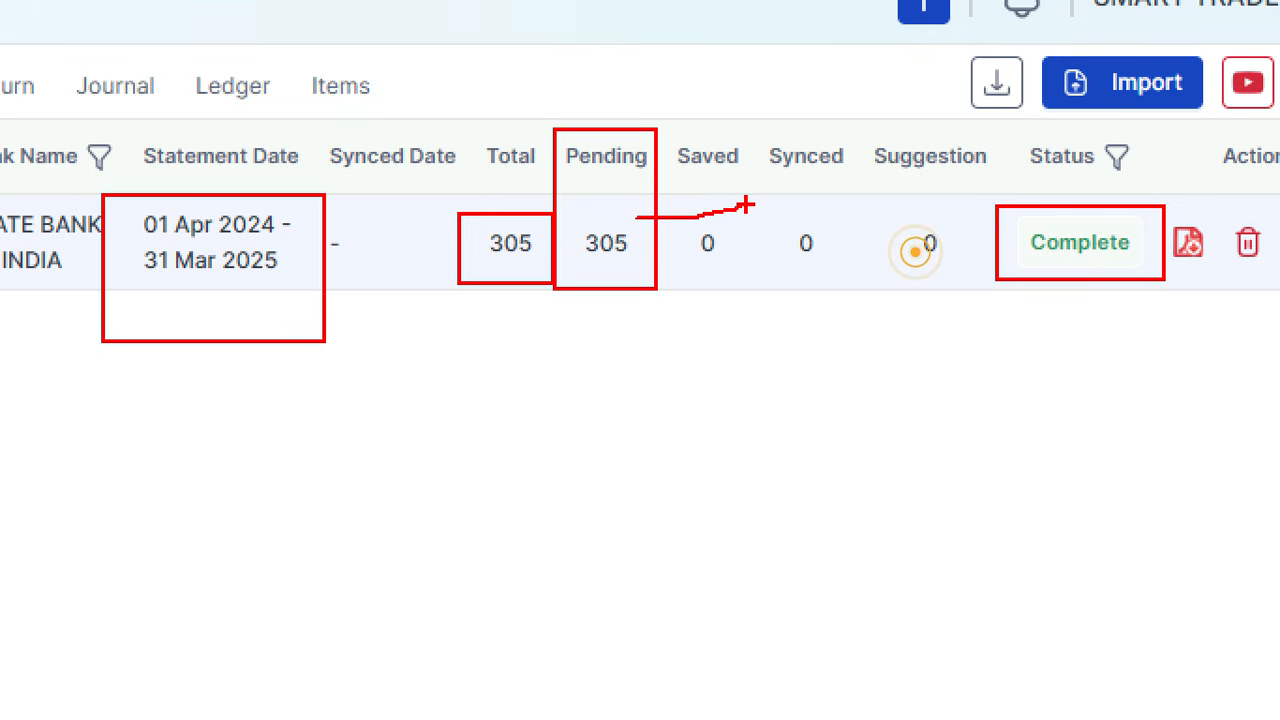
key(Escape)
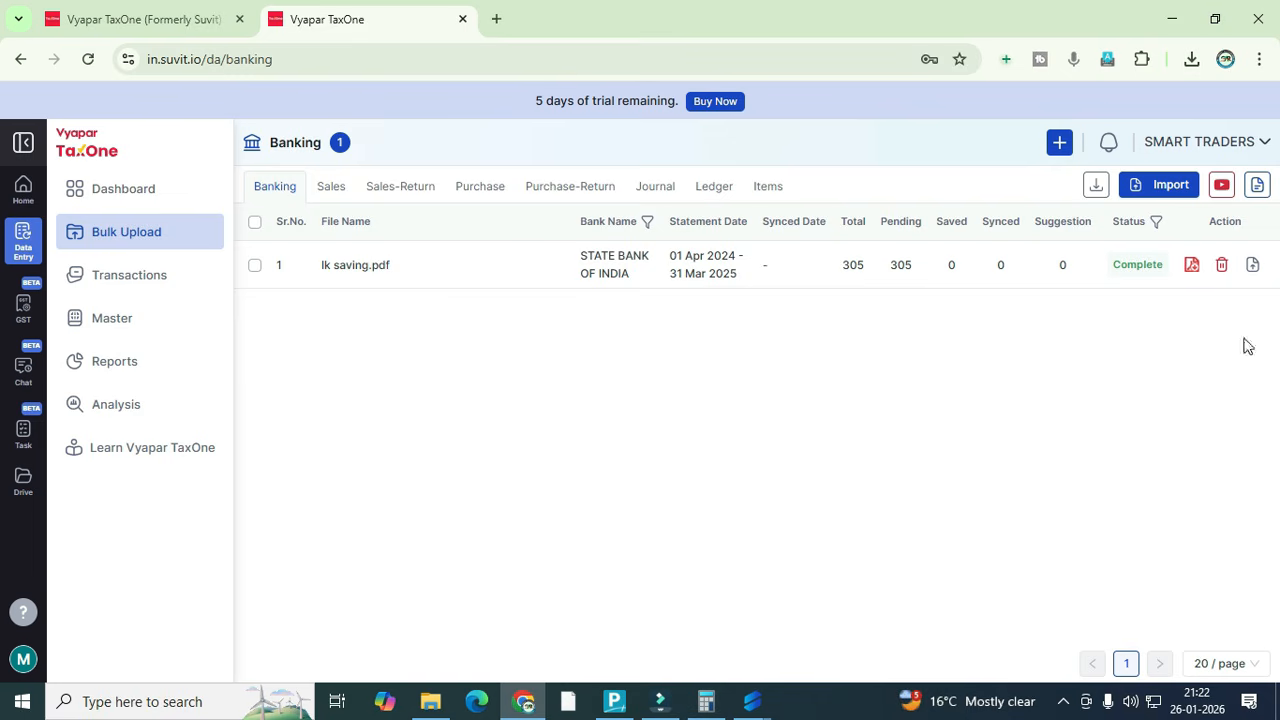
click(1136, 272)
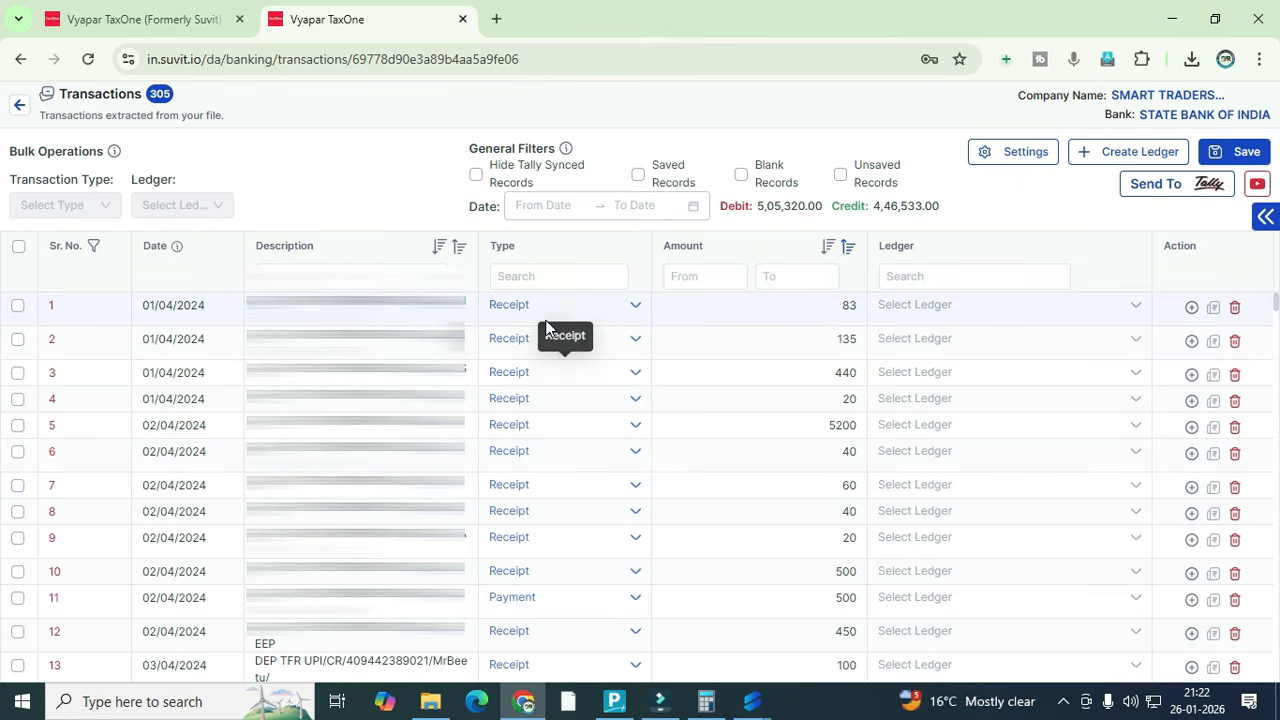
scroll(558, 340, down, 10)
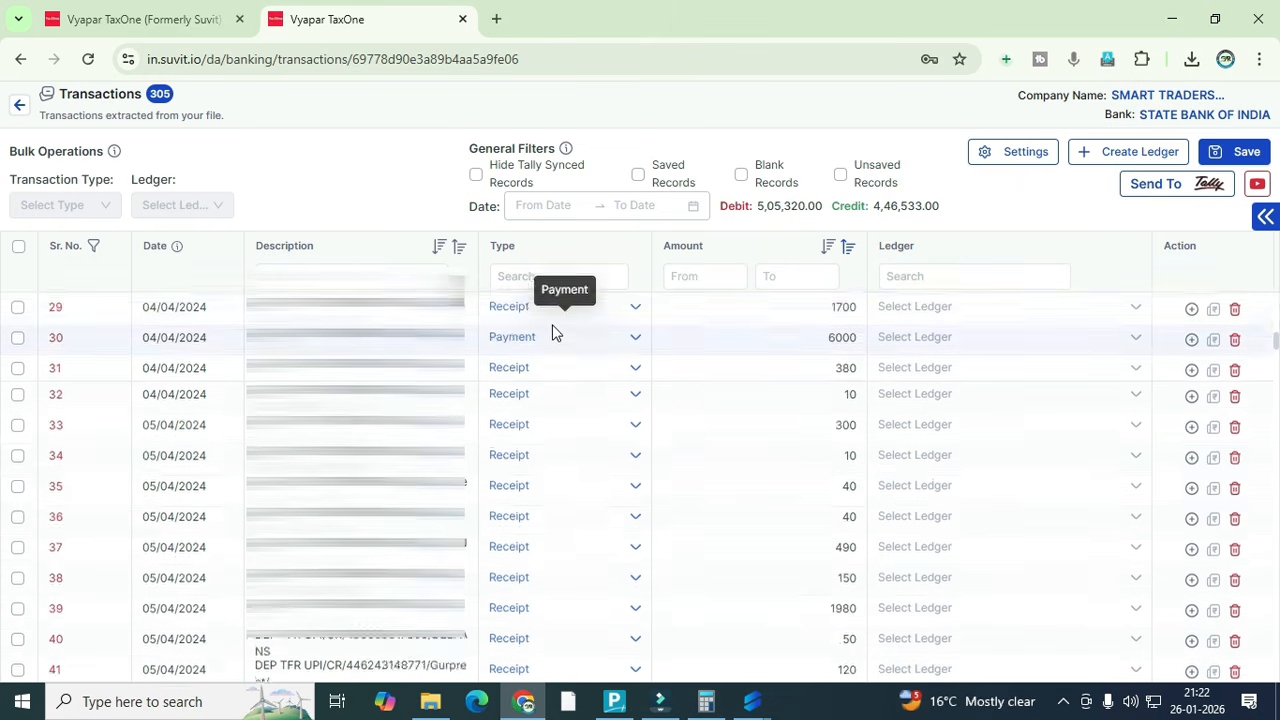
scroll(556, 355, down, 15)
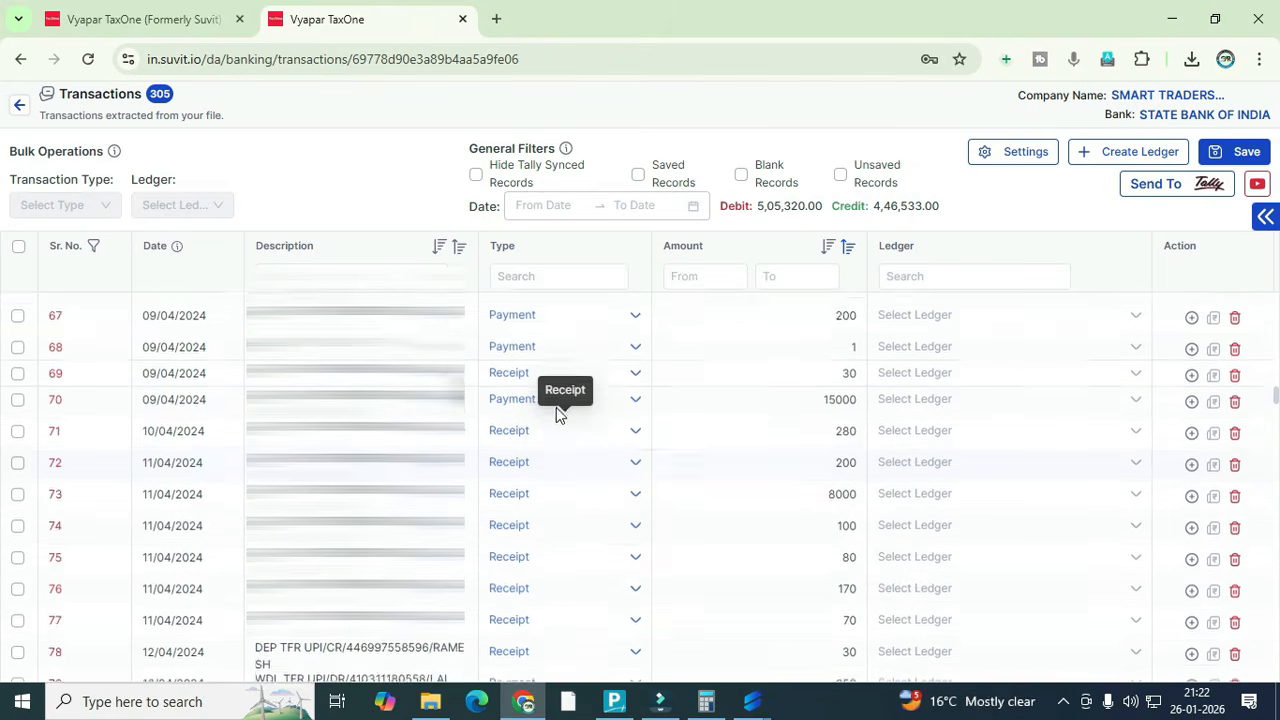
scroll(558, 425, down, 8)
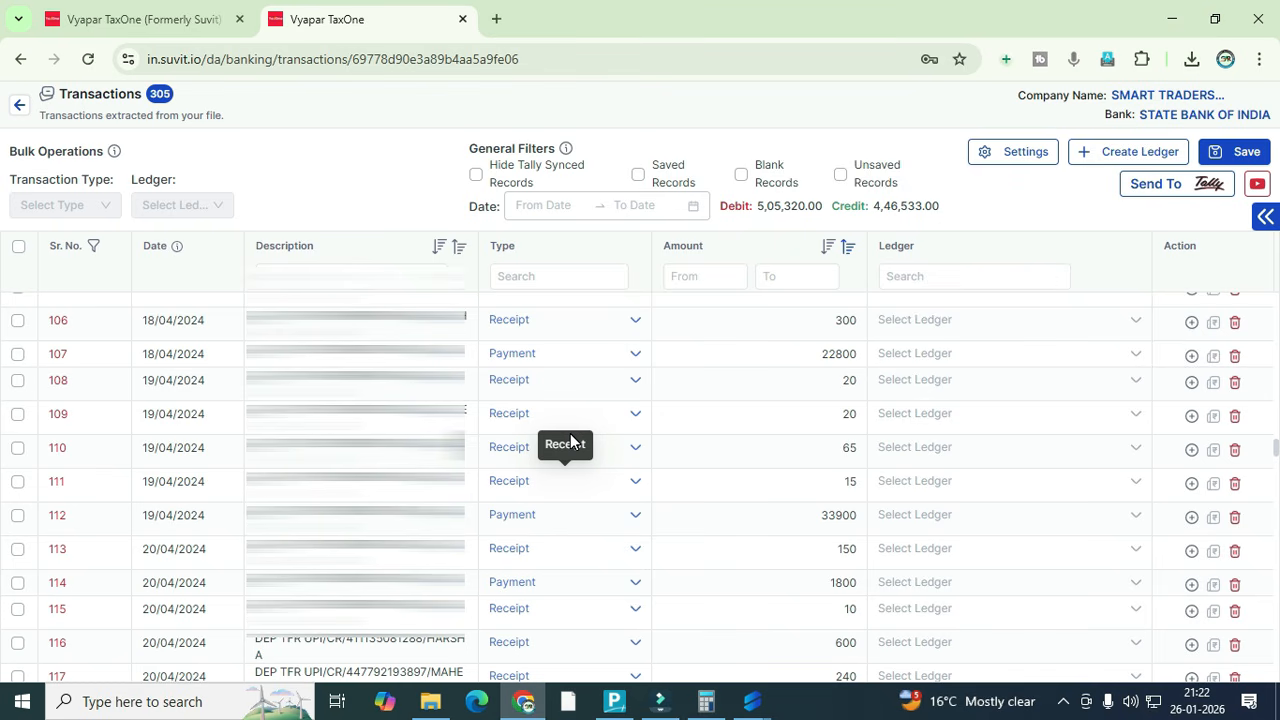
scroll(555, 400, up, 3)
scroll(550, 370, up, 20)
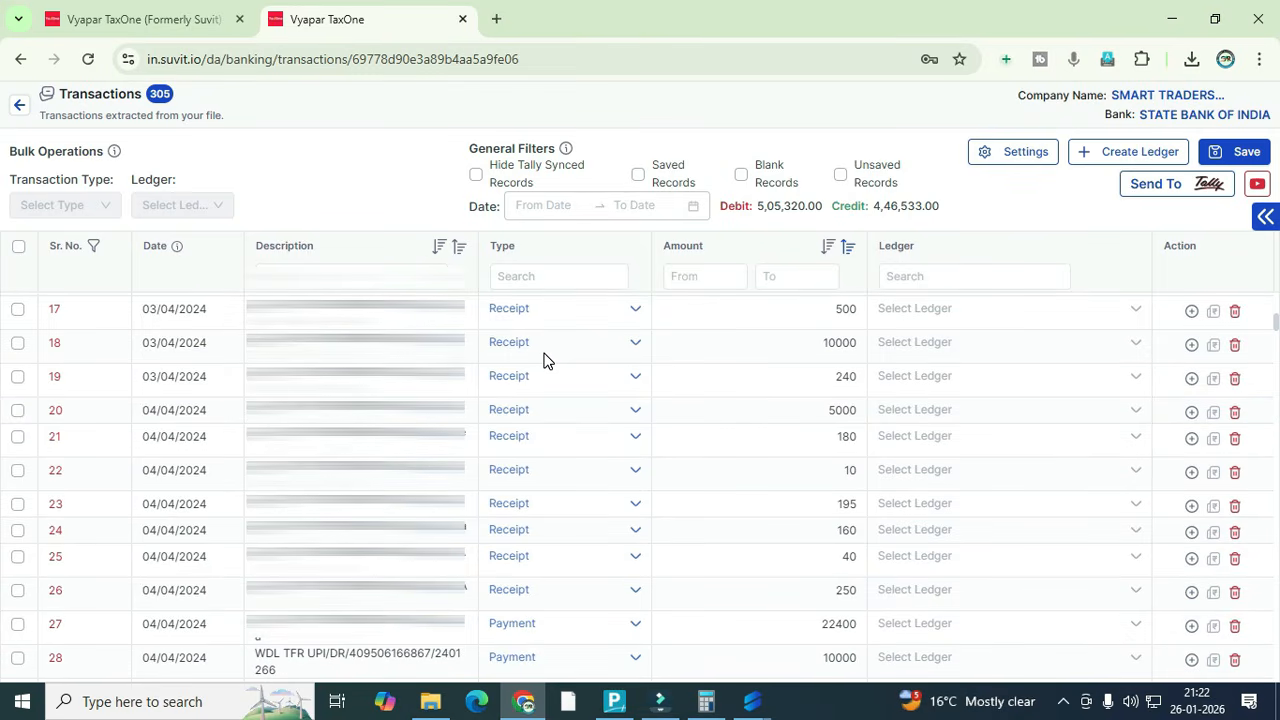
scroll(546, 365, up, 6)
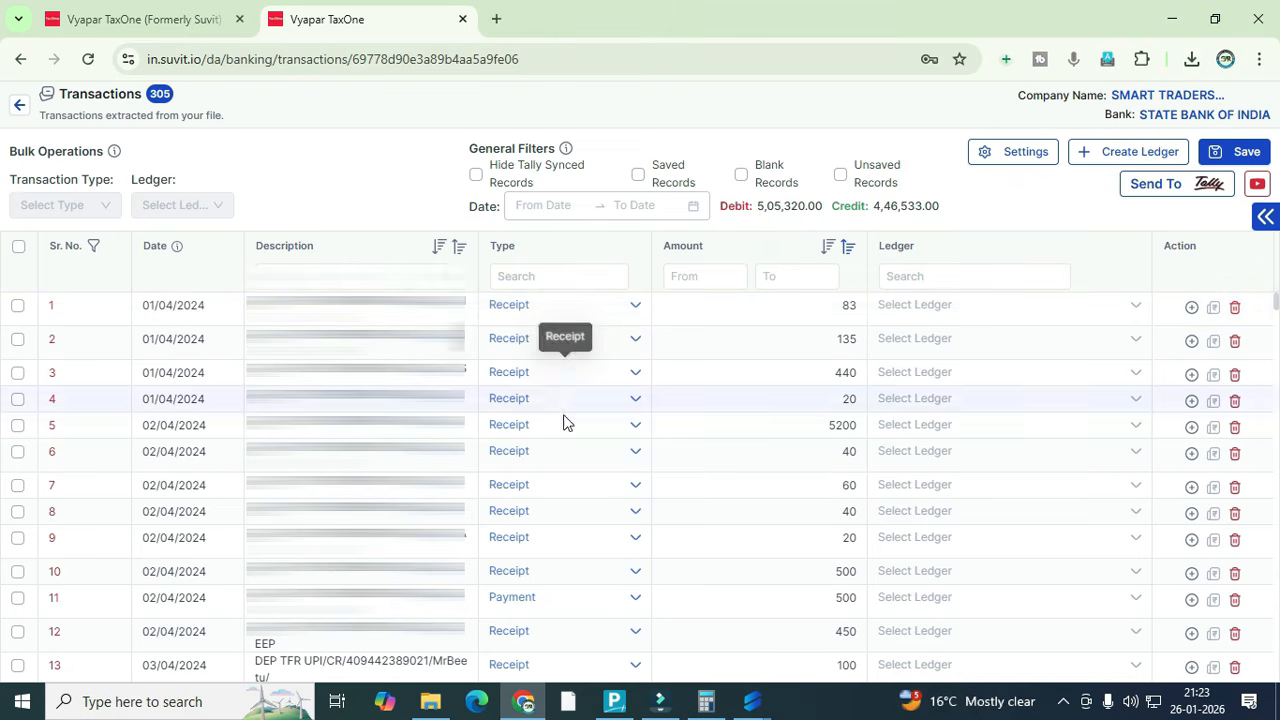
Filter the Type column by RECE to show only the 227 receipts.
click(575, 281)
text(RECEIPT)
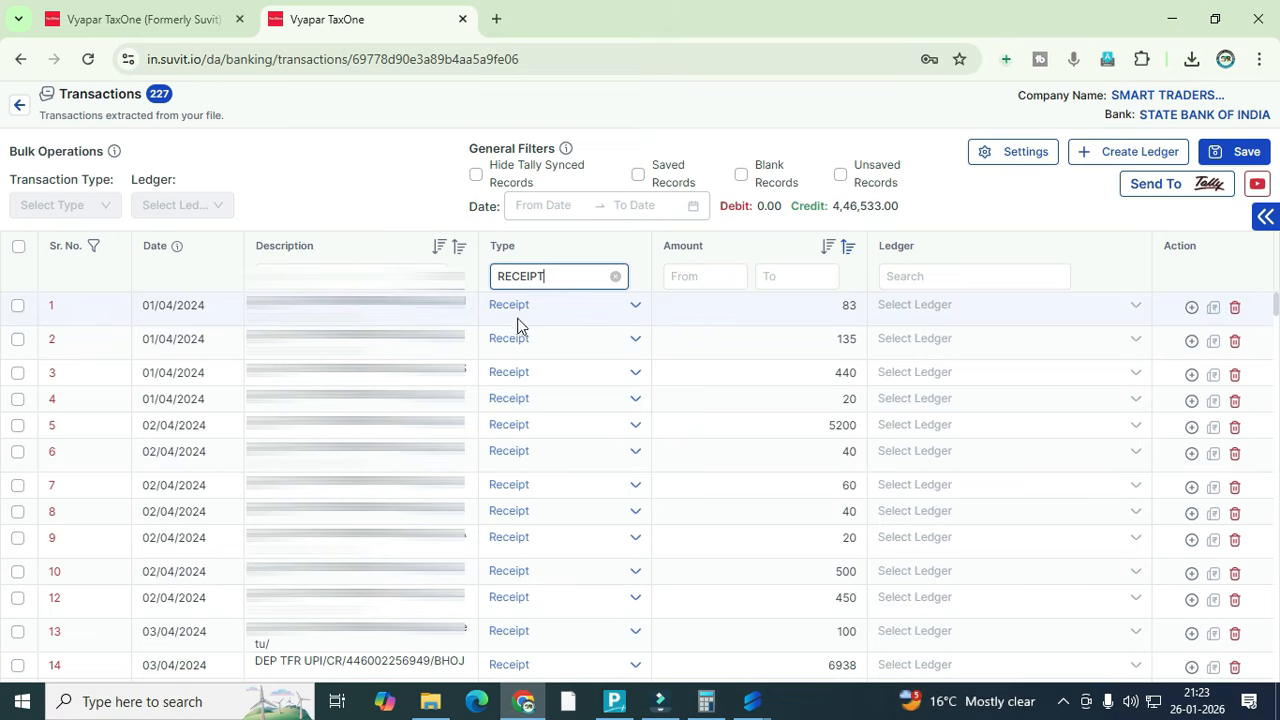
scroll(540, 346, down, 5)
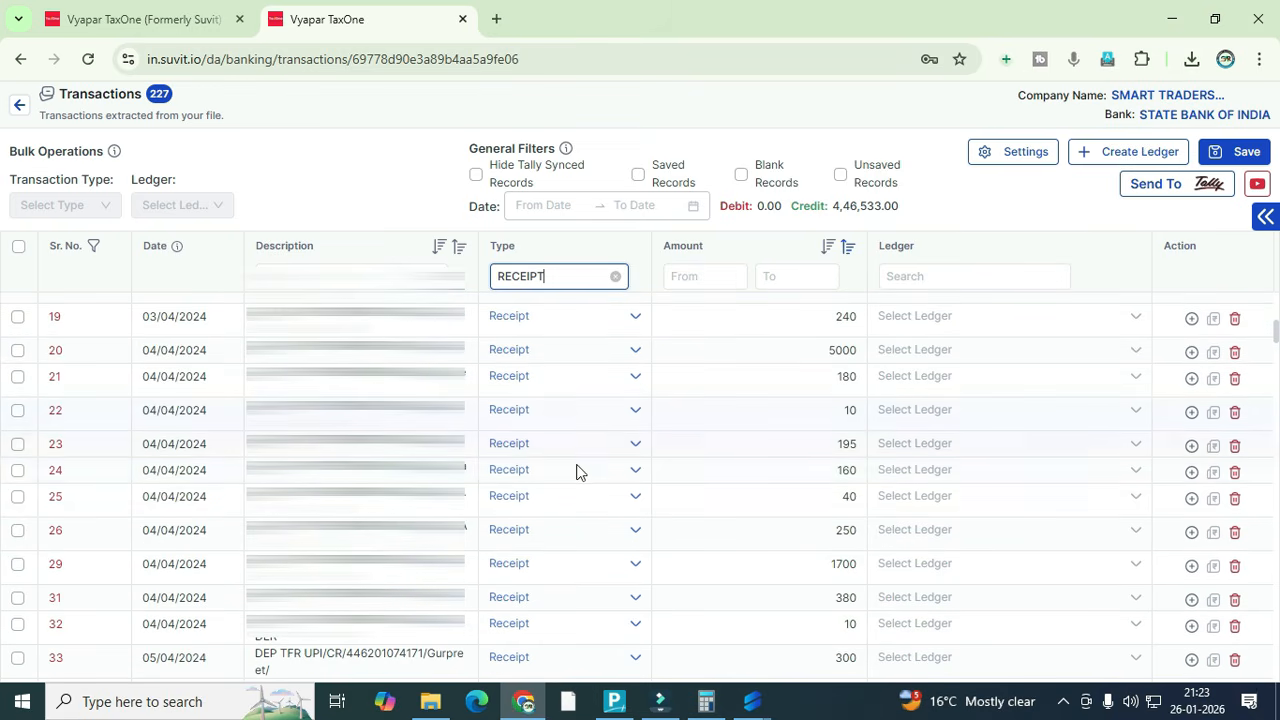
scroll(560, 455, down, 15)
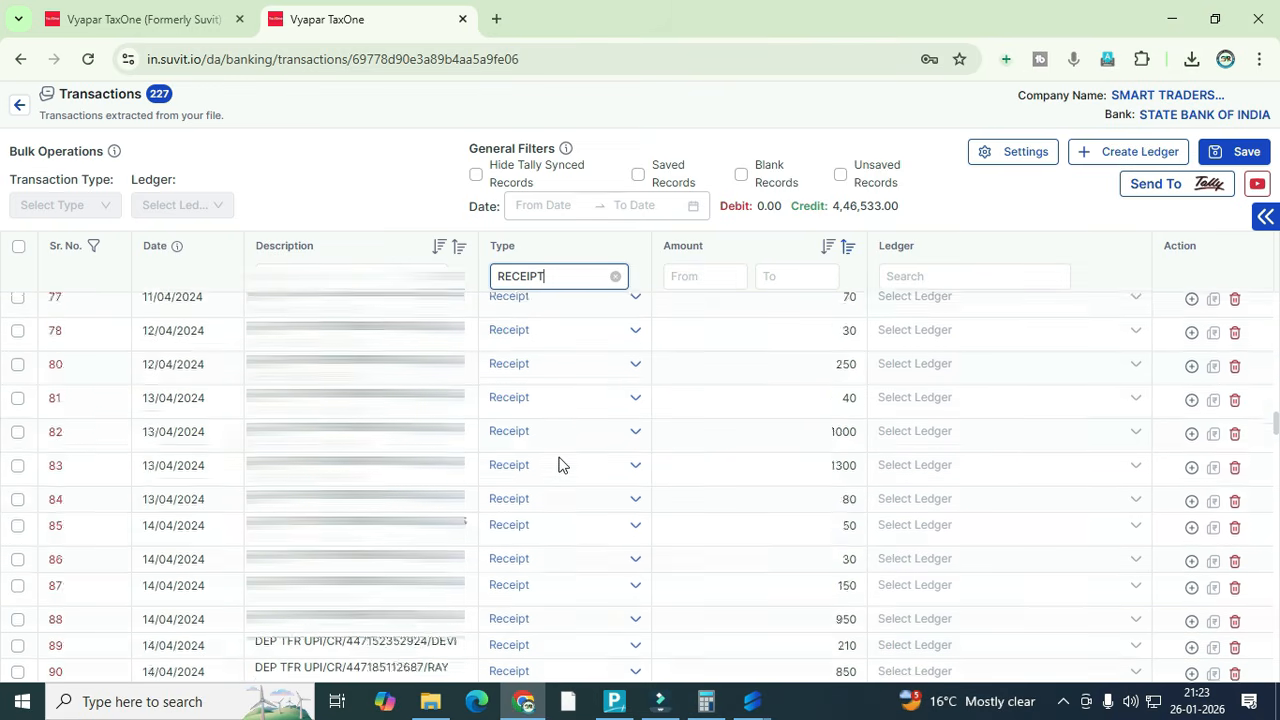
scroll(564, 455, up, 18)
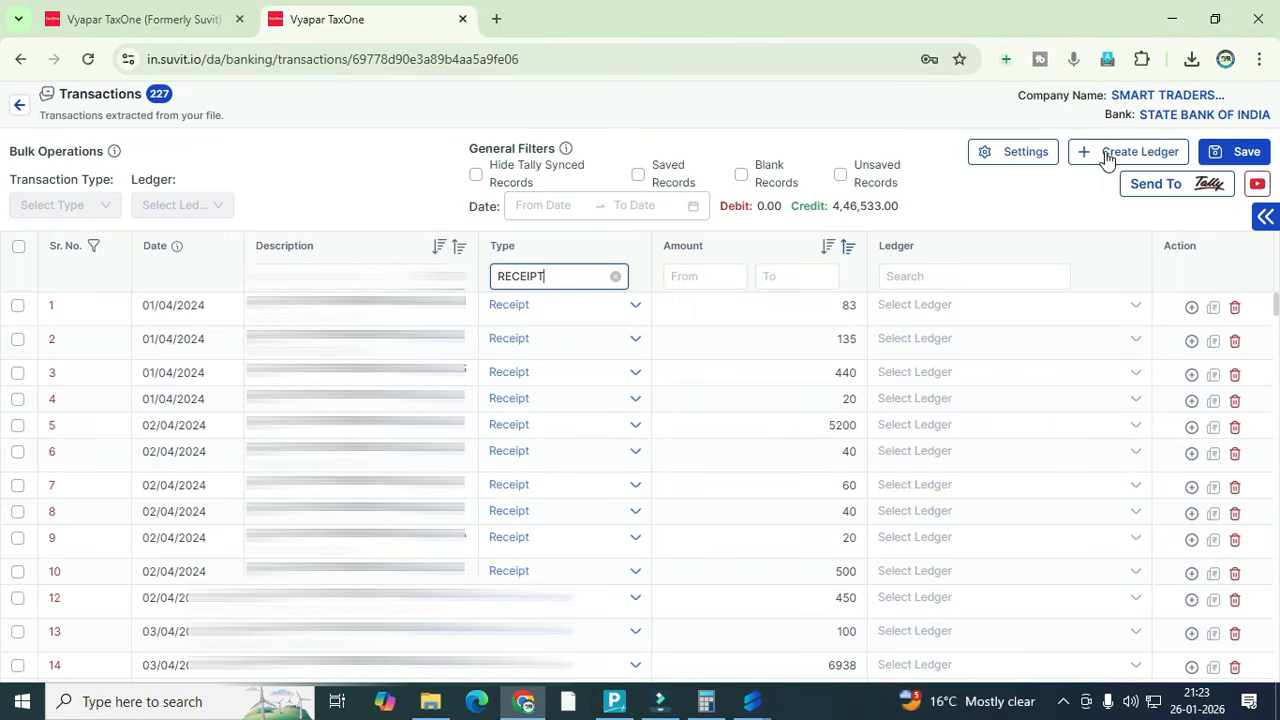
Add a SALE OF GOODS ledger with Sales Accounts as its ledger type.
click(1106, 155)
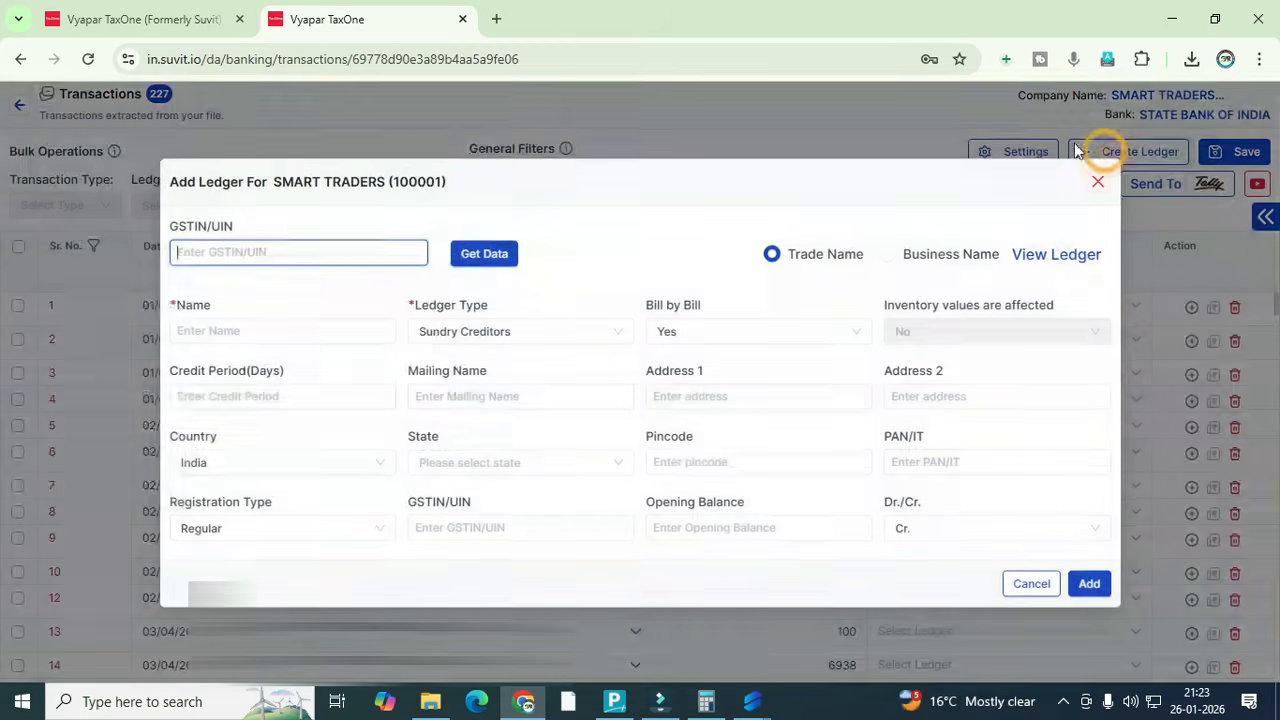
click(284, 337)
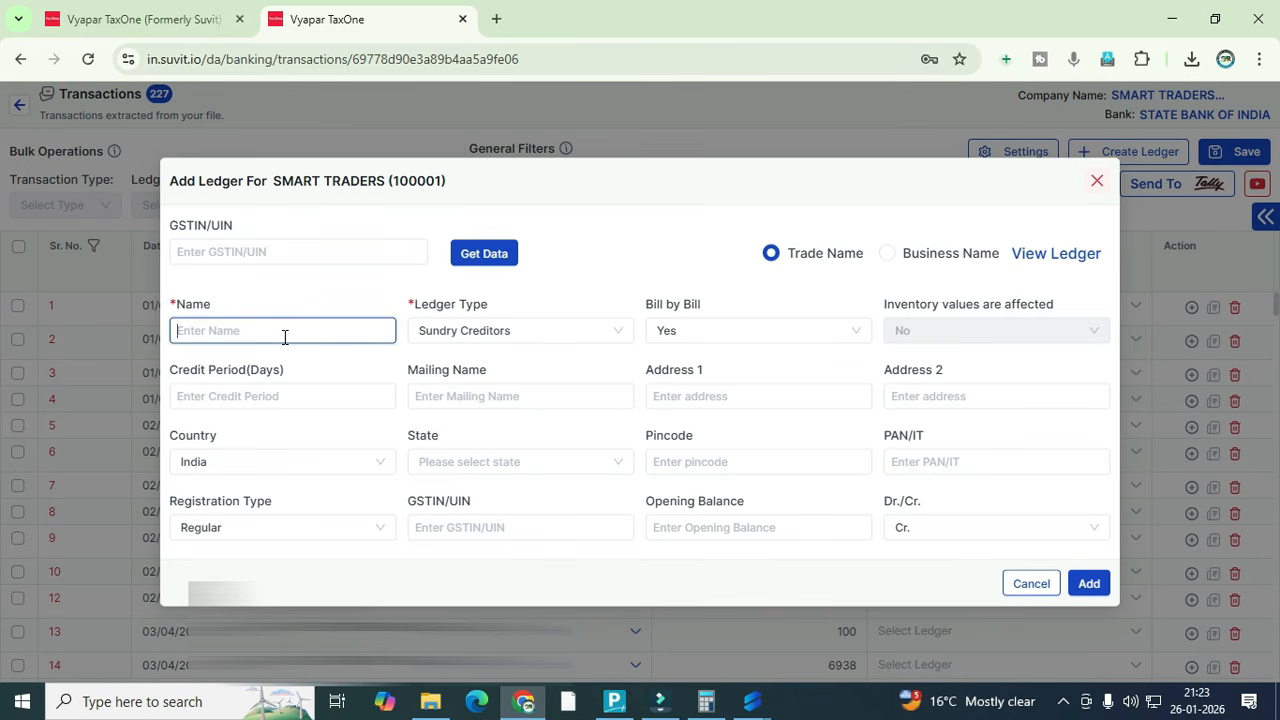
text(SALE OF GOODS)
click(557, 331)
text(S)
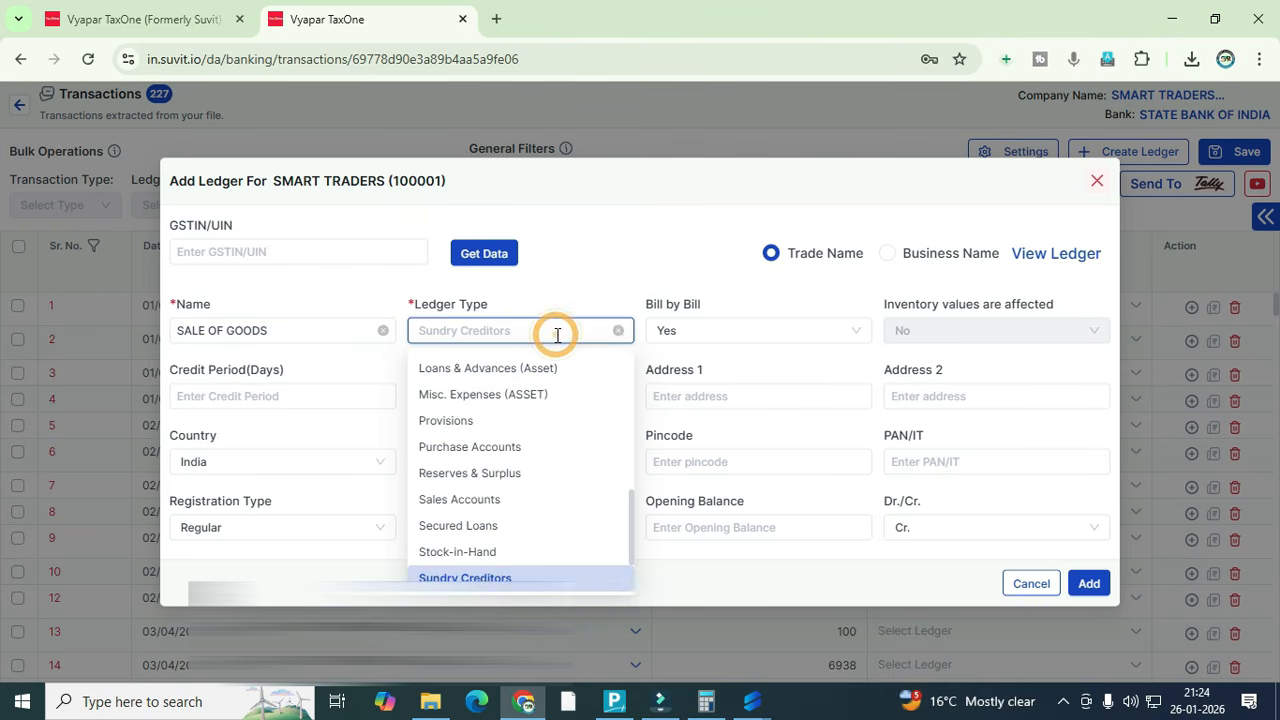
text(AL)
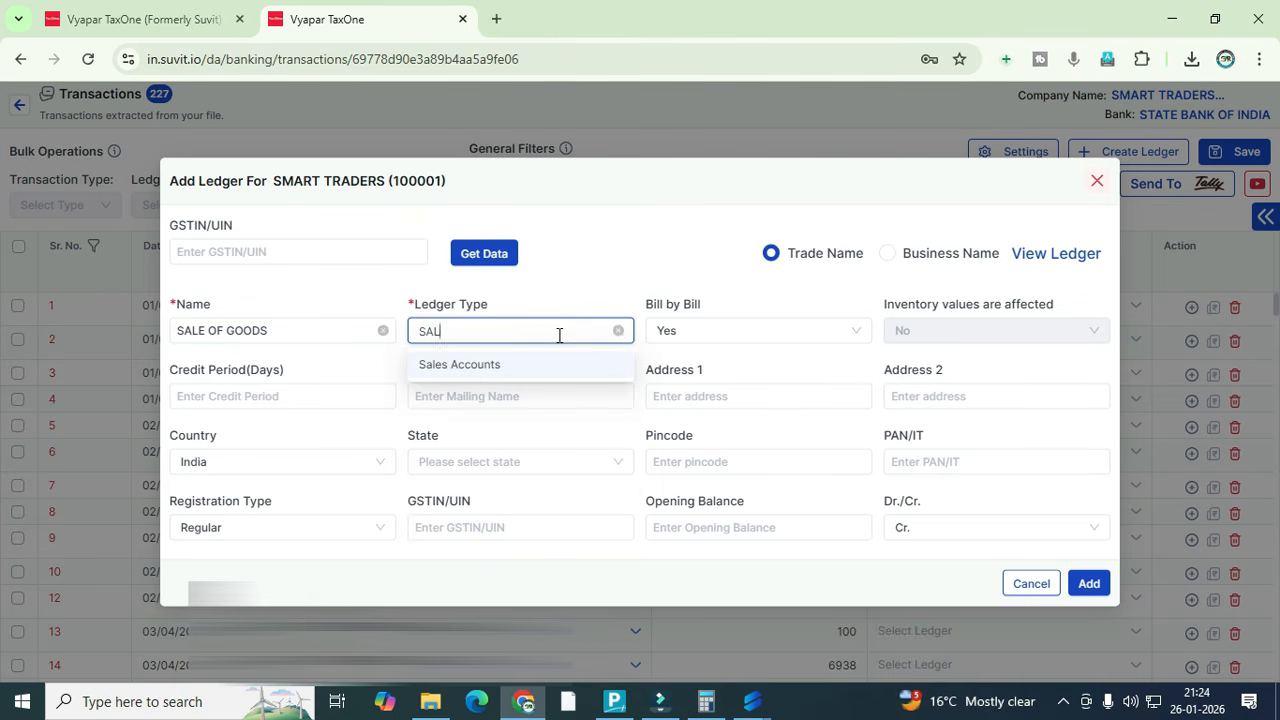
click(514, 366)
click(1093, 606)
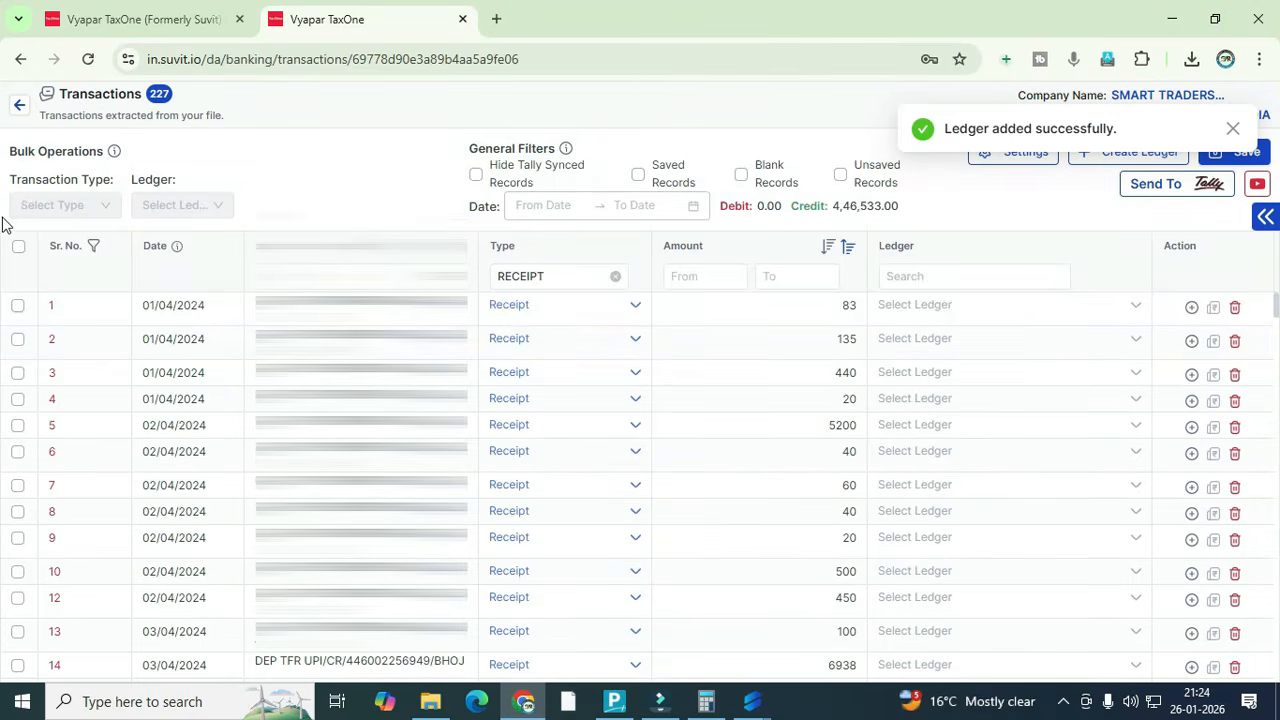
Set SALE OF GOODS as the ledger for receipt rows 1–3 (83, 135, 440).
click(18, 312)
click(1136, 305)
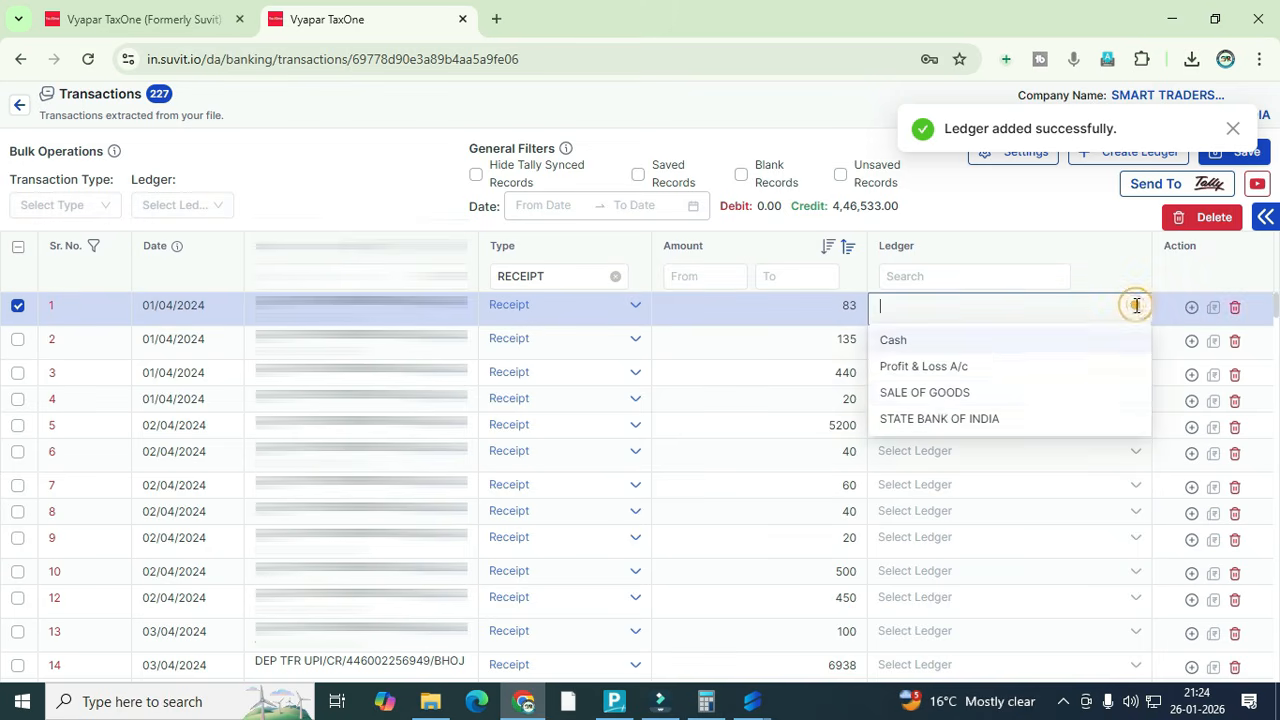
click(947, 400)
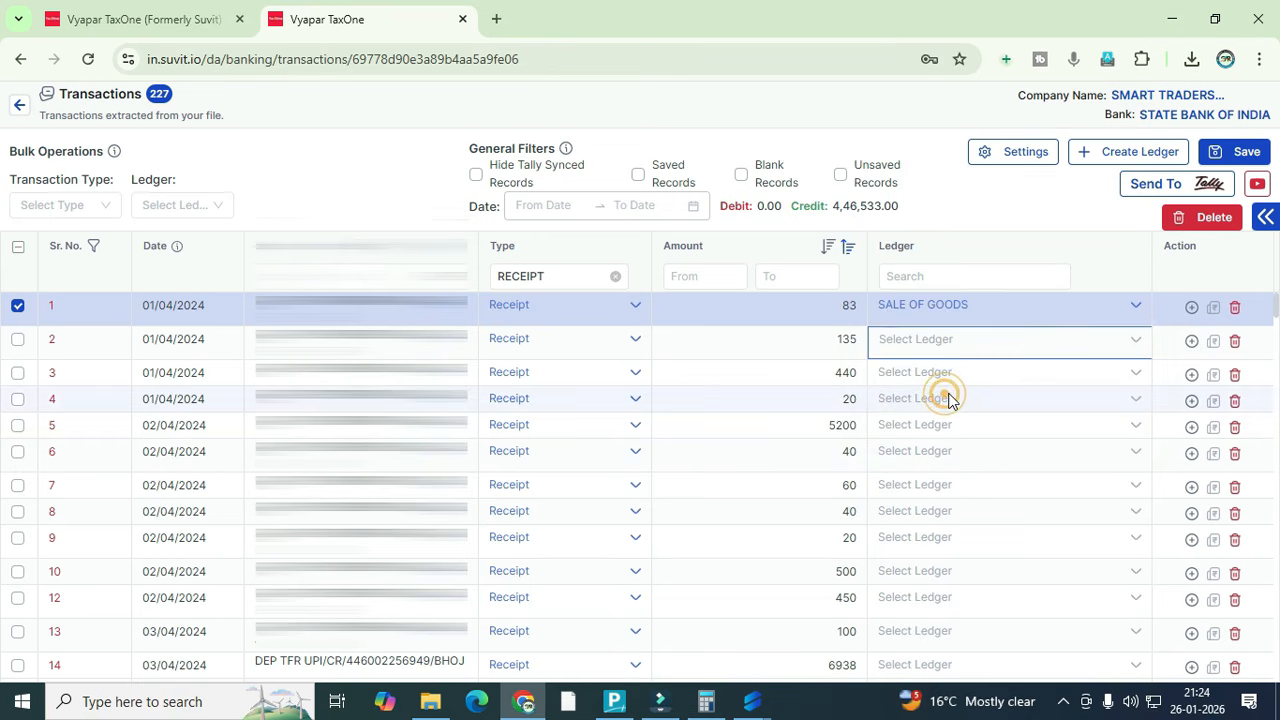
click(17, 346)
click(1078, 346)
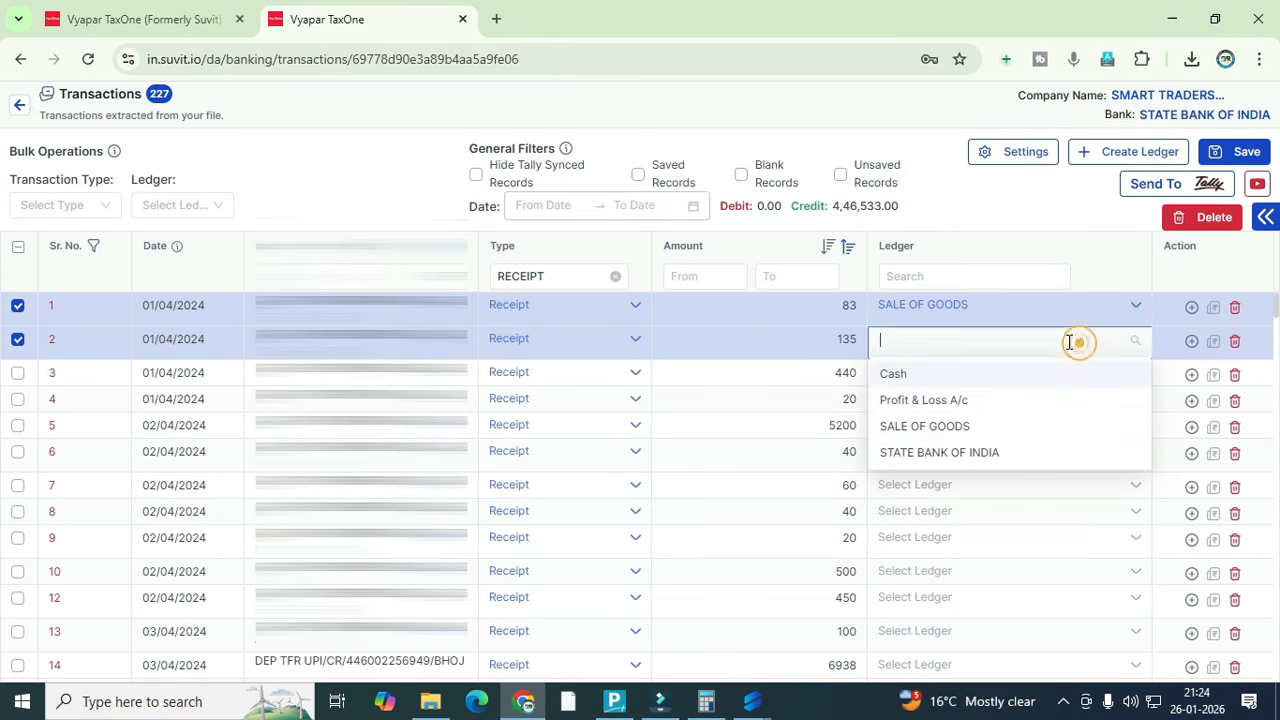
click(960, 426)
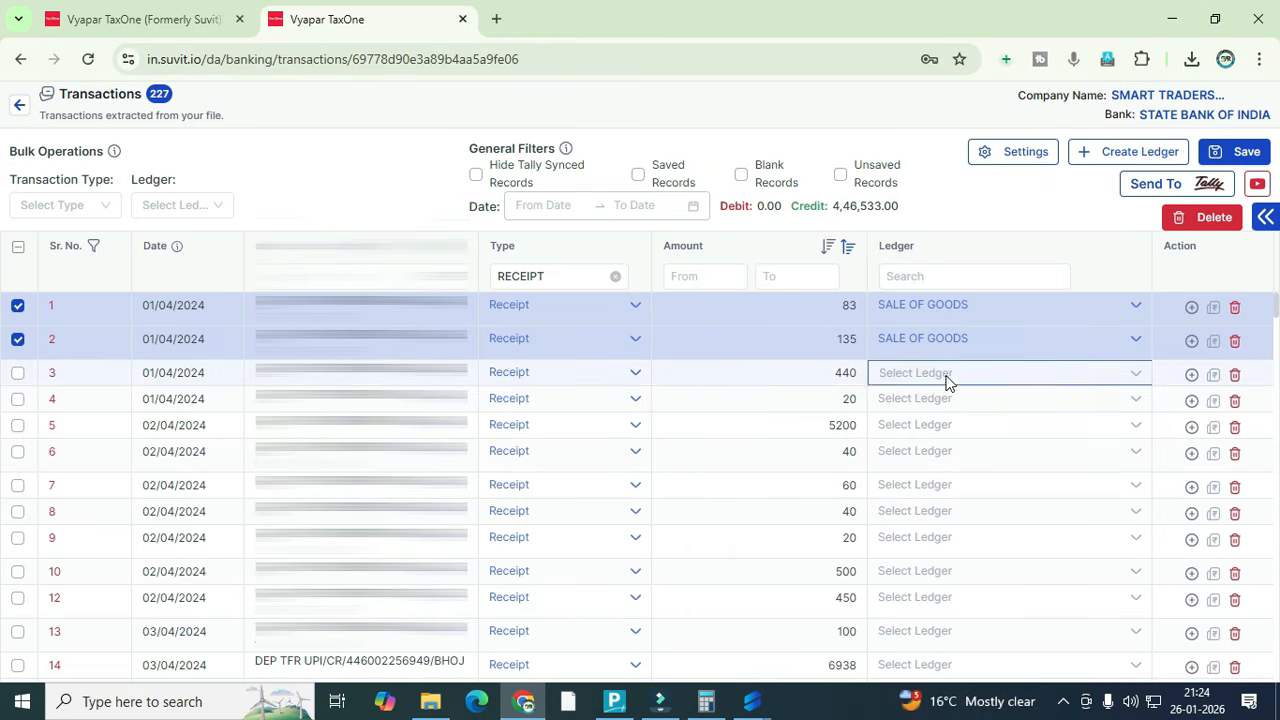
click(945, 377)
click(917, 460)
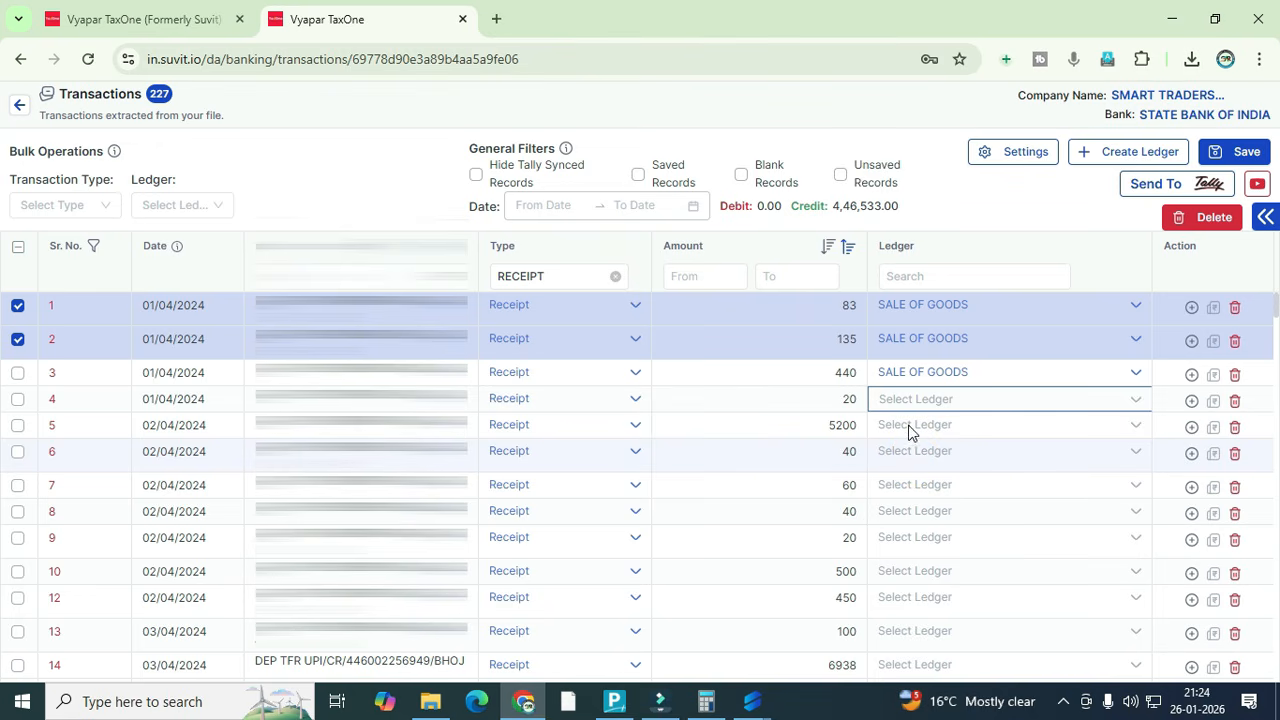
scroll(907, 420, down, 6)
scroll(906, 420, down, 4)
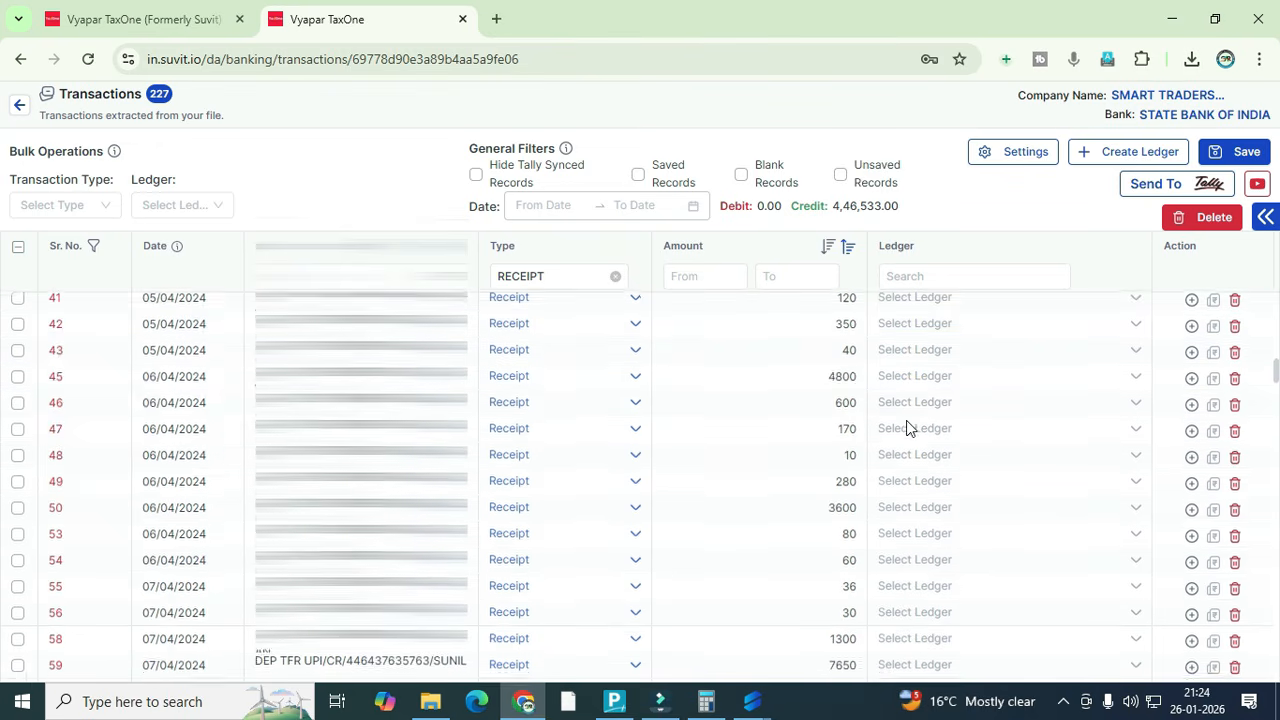
scroll(906, 420, up, 5)
scroll(903, 410, up, 5)
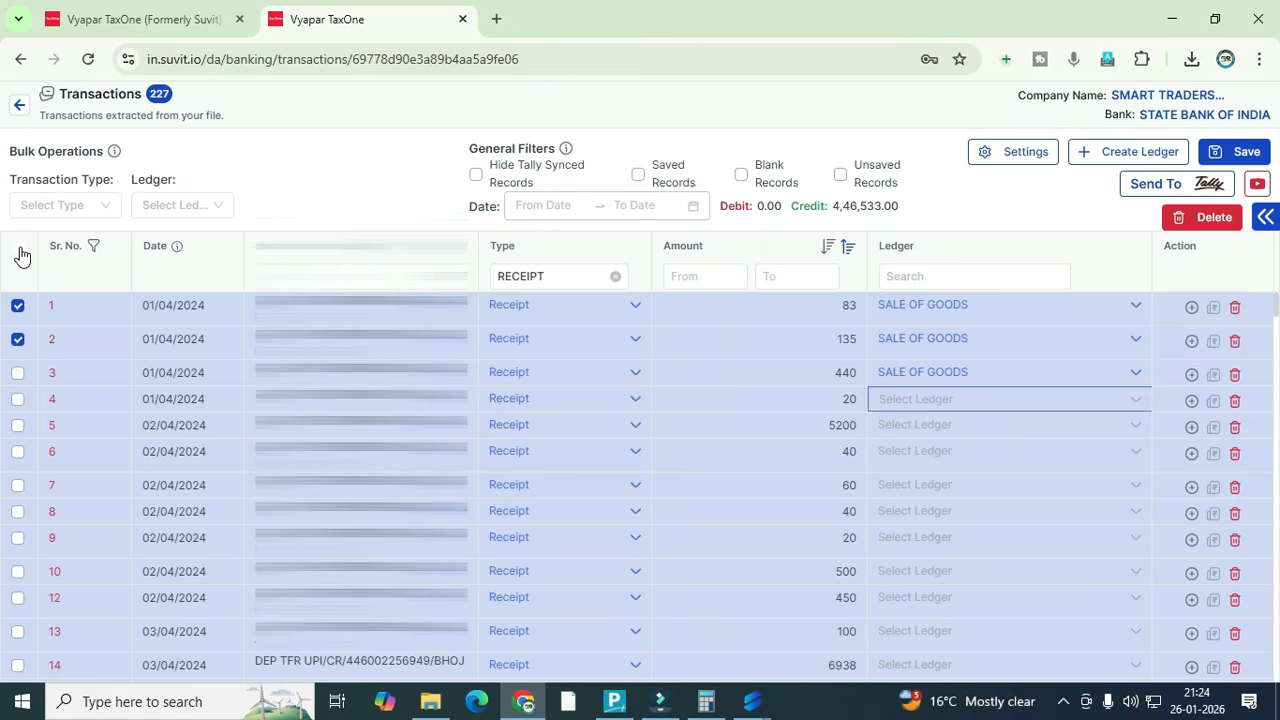
Select all filtered receipts, assign them SALE OF GOODS in bulk, and save.
click(19, 247)
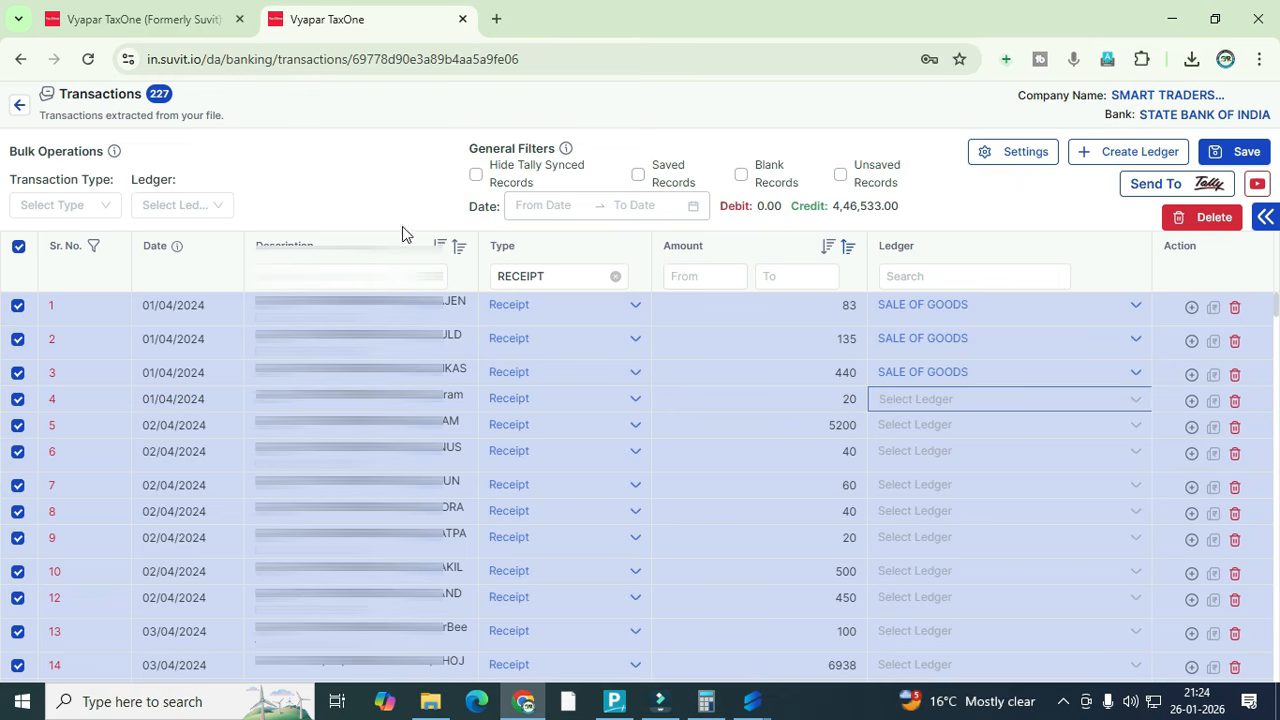
click(226, 207)
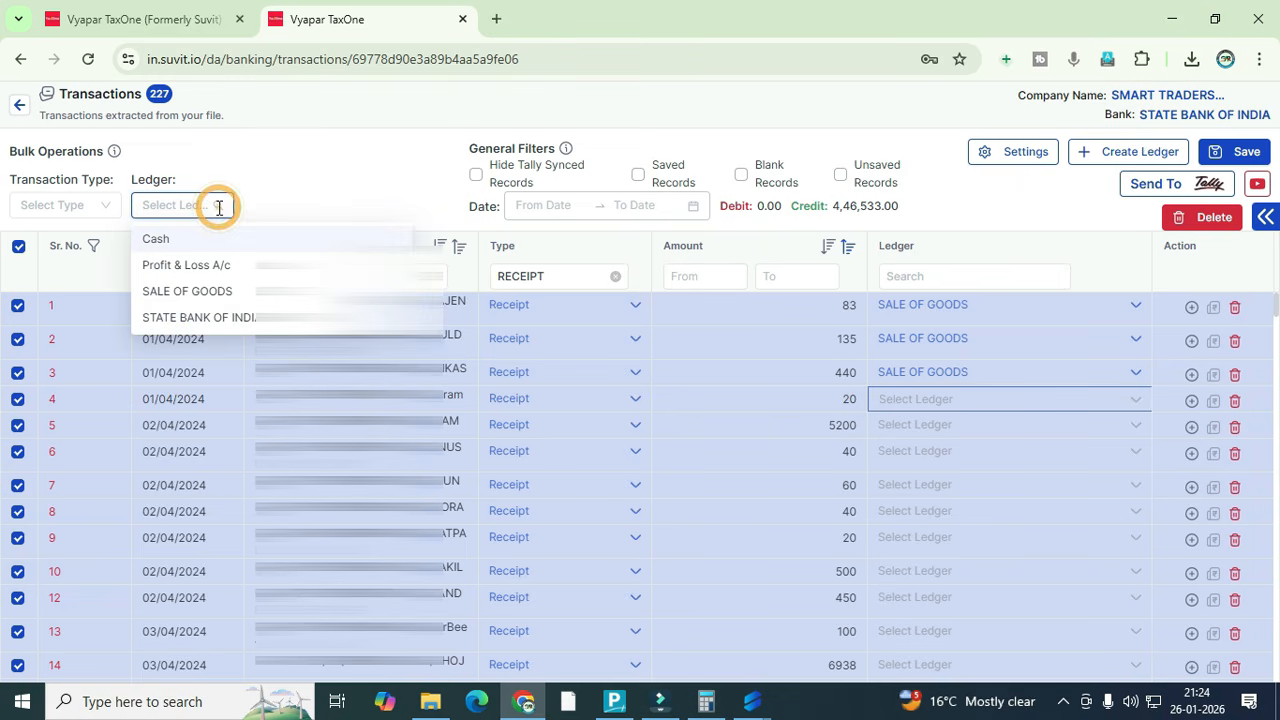
click(187, 297)
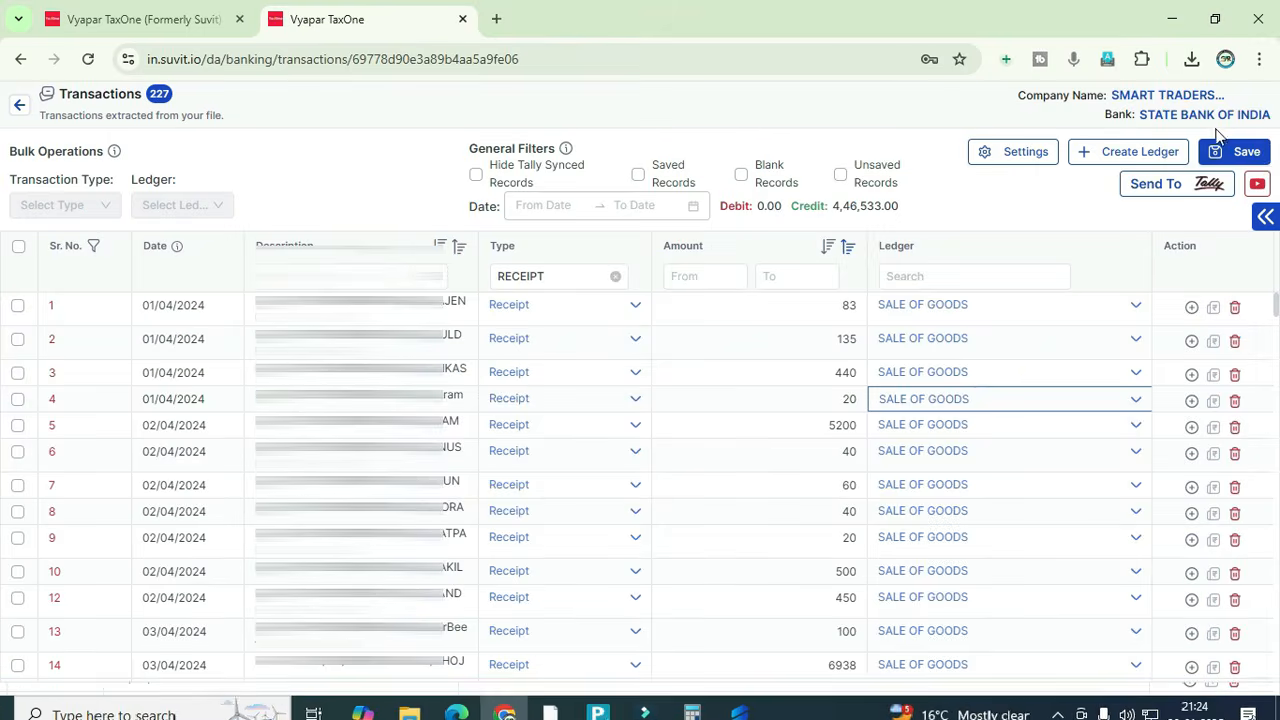
click(1247, 152)
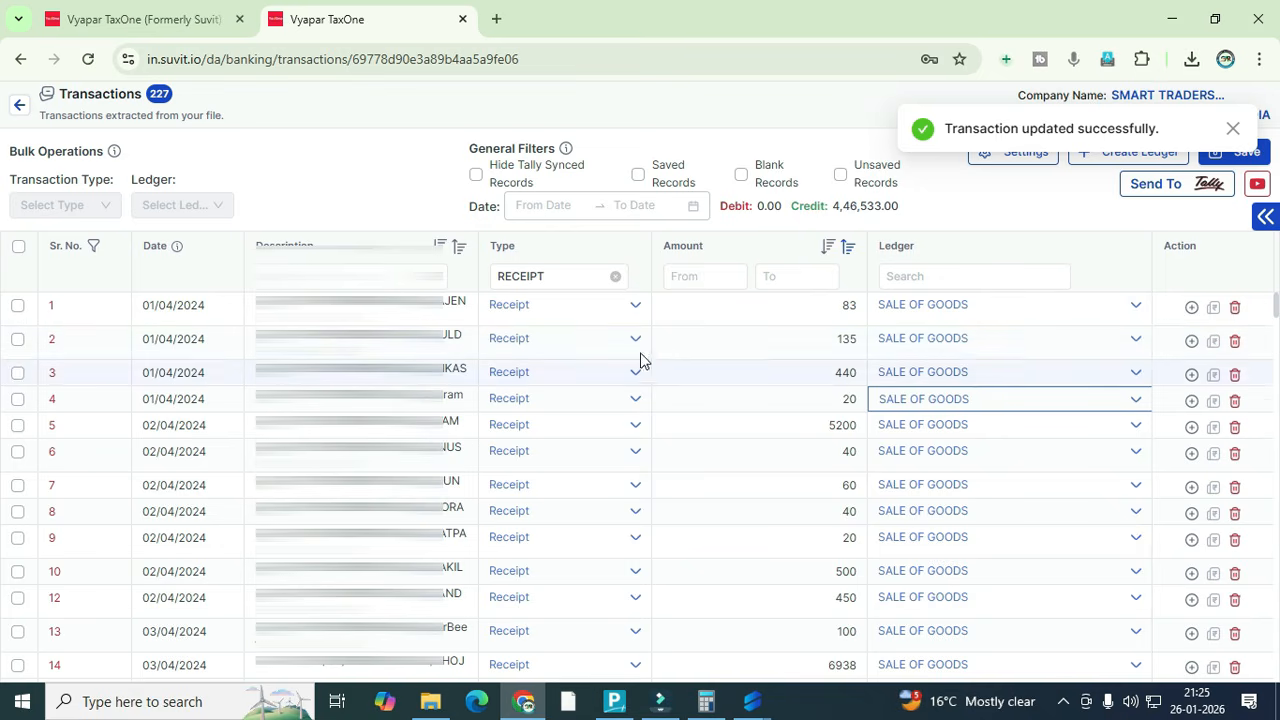
Filter the Type column to PAYMEN and sort by amount, largest first.
click(616, 278)
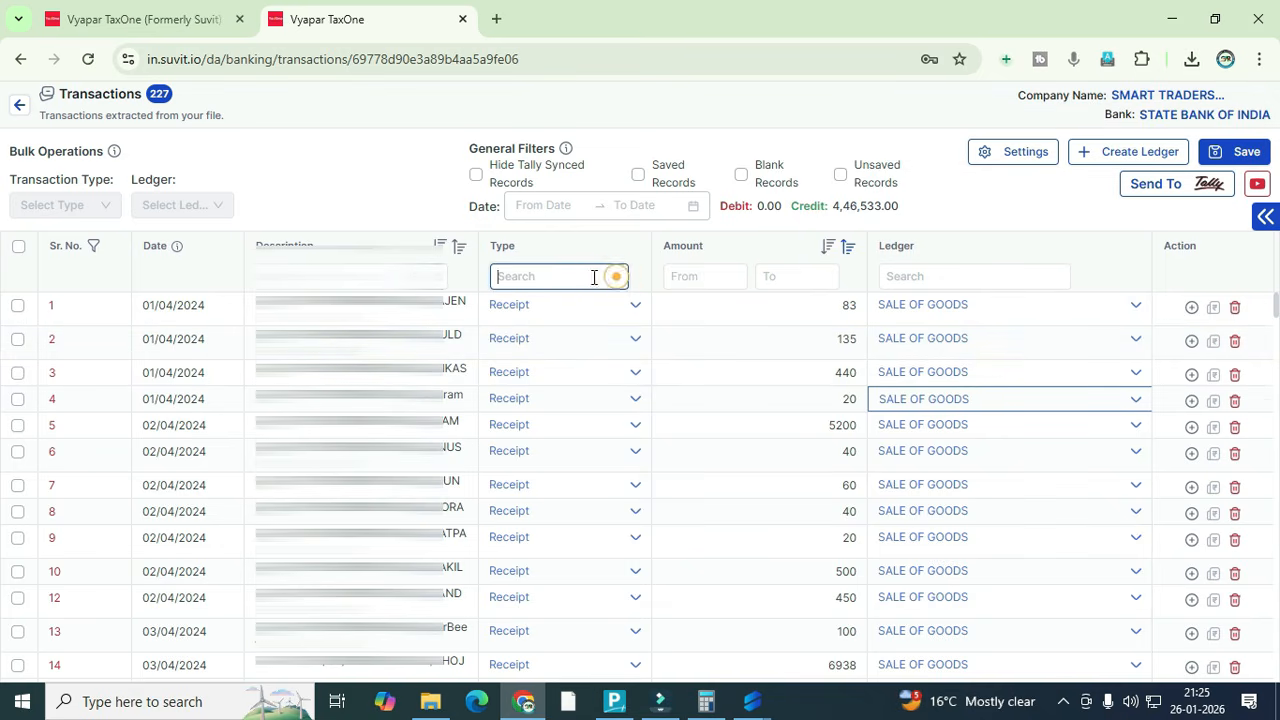
text(PAYMEN)
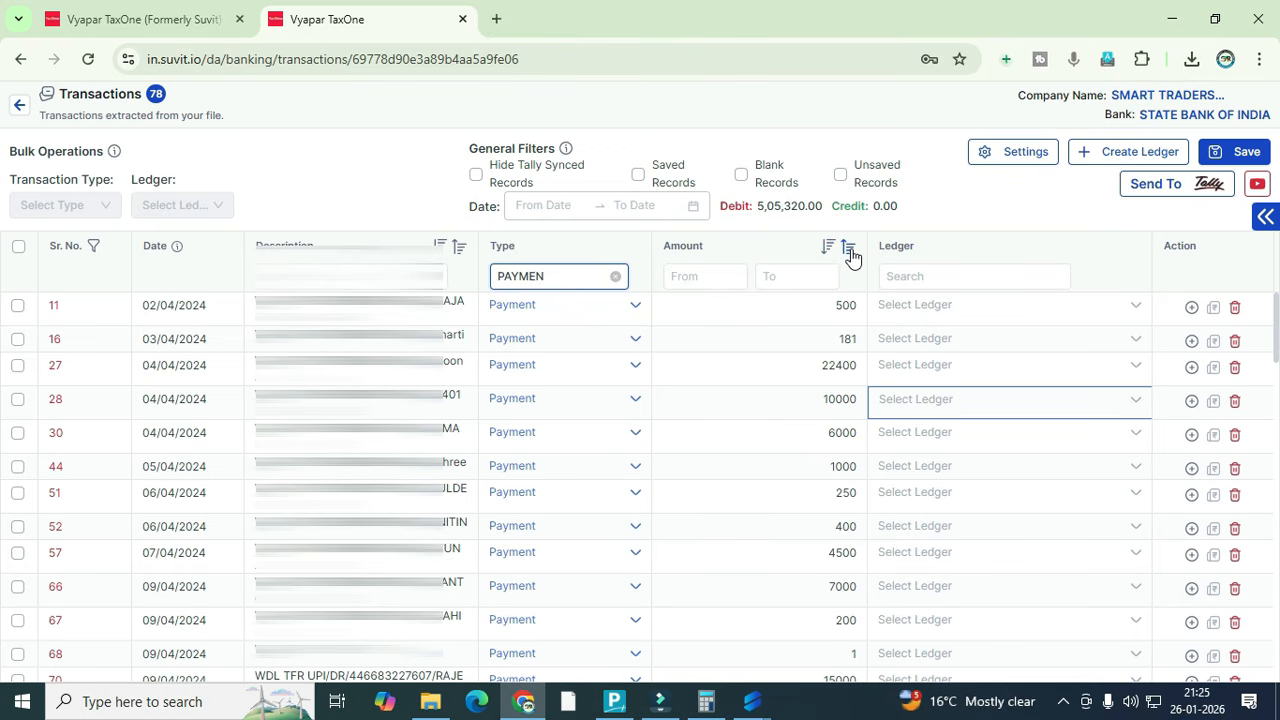
click(848, 250)
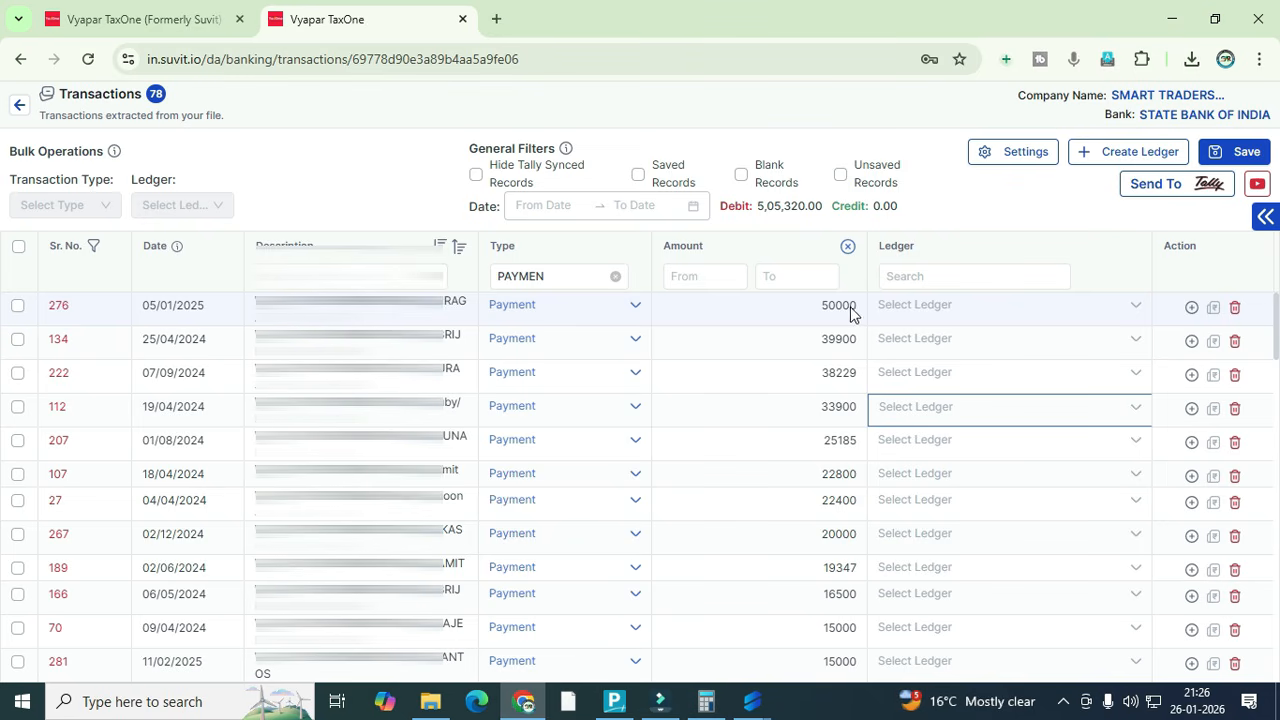
click(1119, 305)
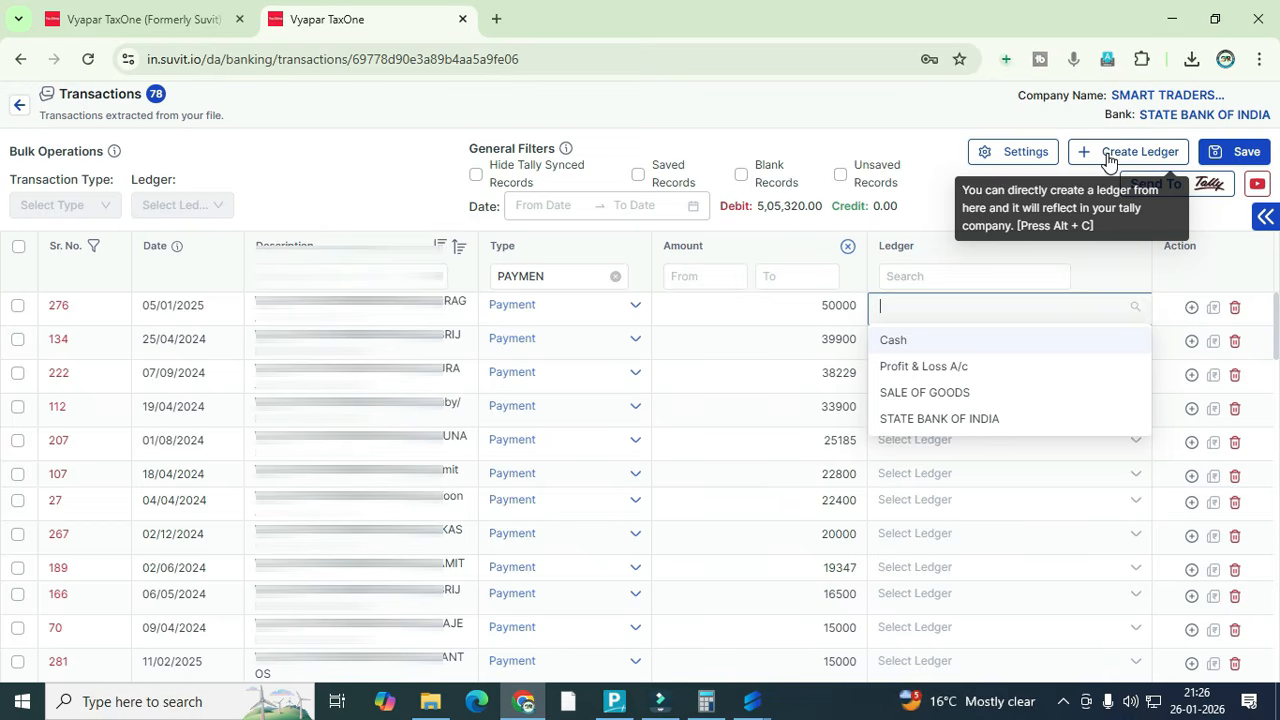
Add an XYZ TRADING COMPANY ledger under Sundry Creditors.
click(1108, 162)
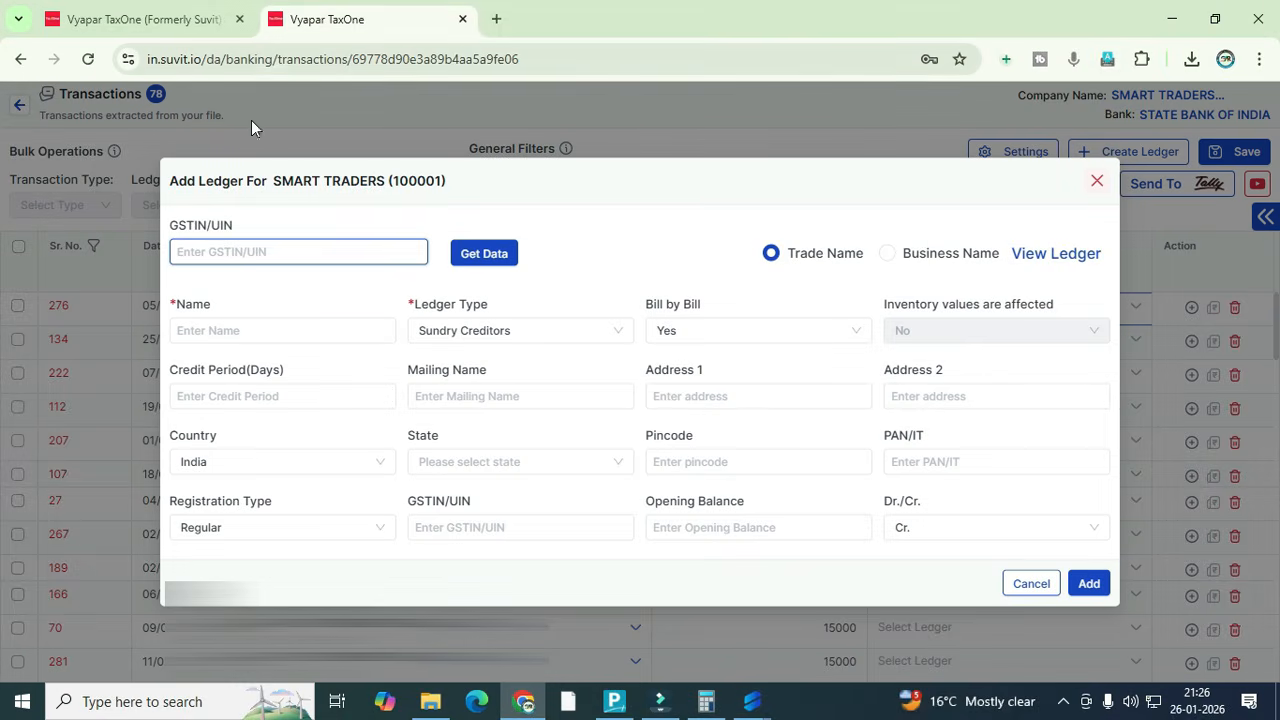
click(260, 336)
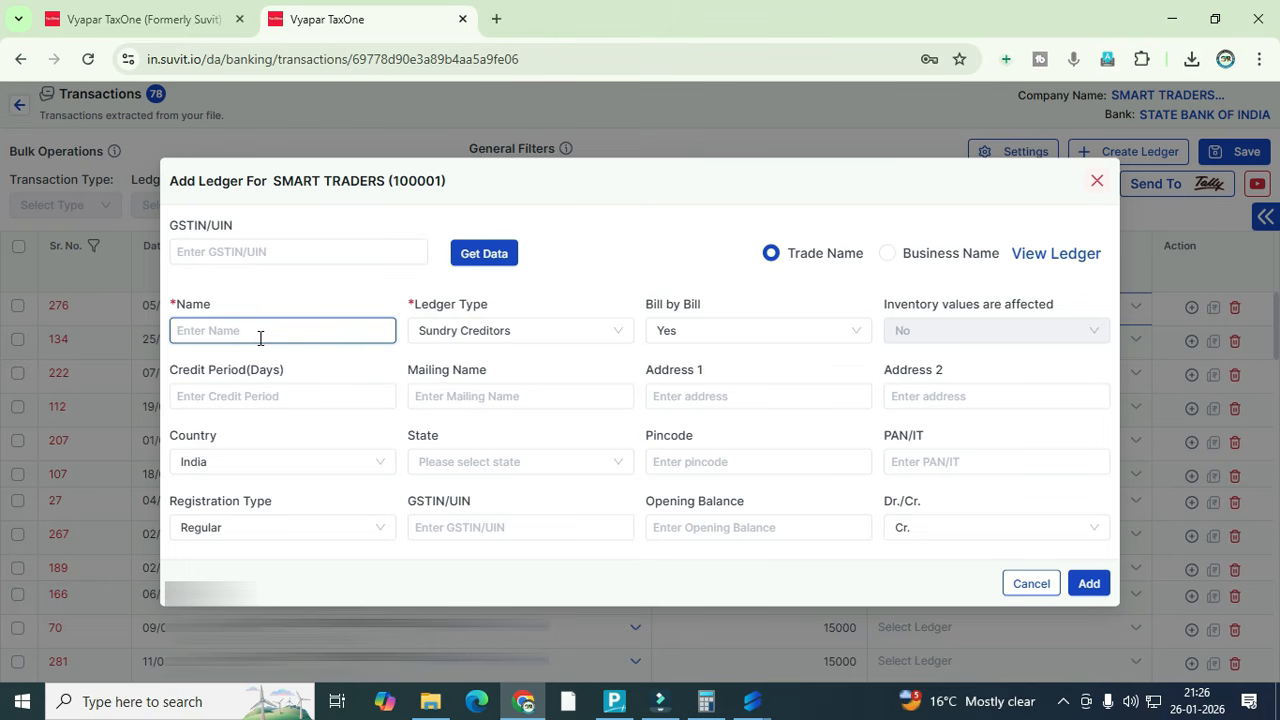
text(a)
key(BackSpace)
key(BackSpace)
text(X)
text(ING COMPANY)
click(1090, 584)
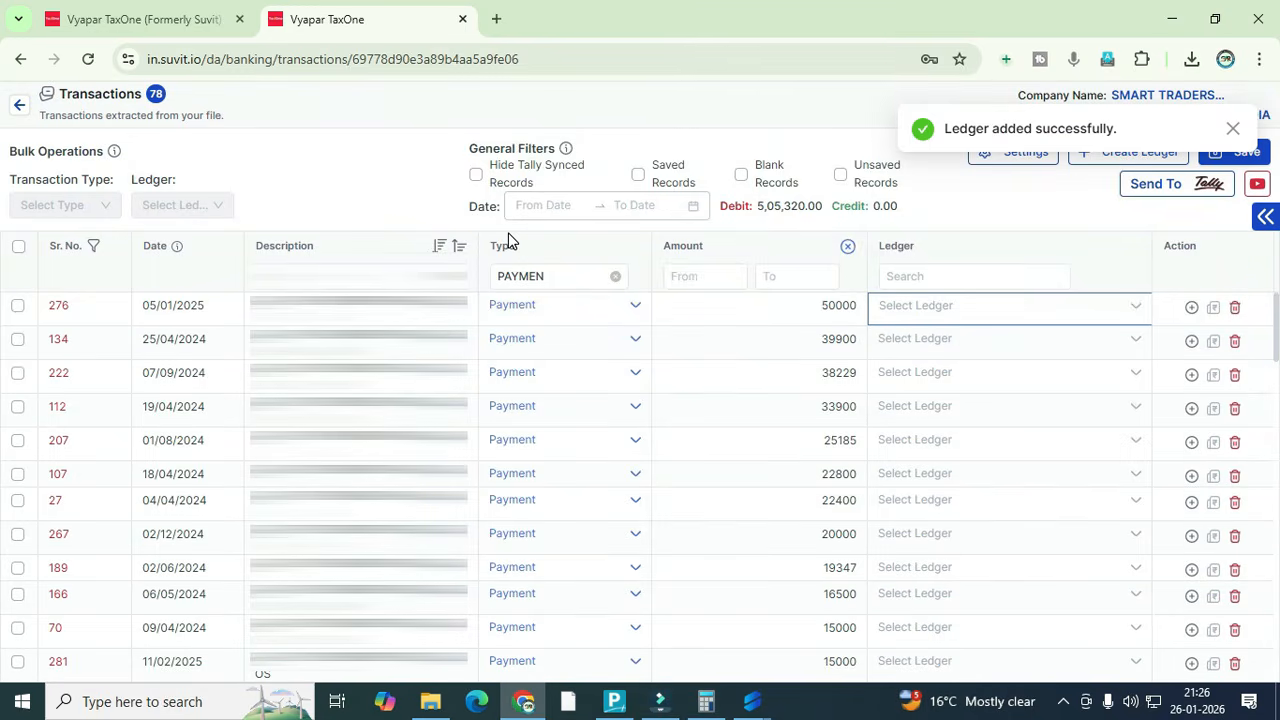
Assign XYZ TRADING COMPANY to payments 50000, 39900, 38229 and 33900 (rows 276, 134, 222, 112).
click(1000, 310)
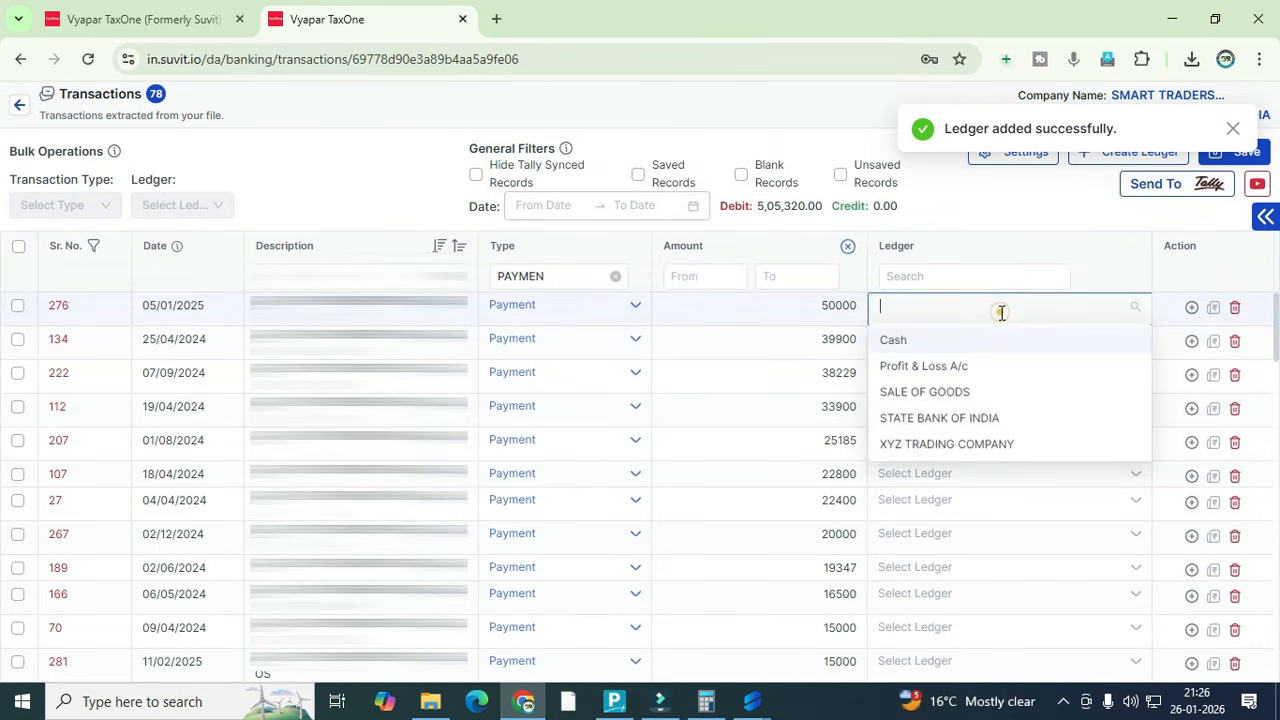
click(955, 443)
click(958, 345)
click(942, 479)
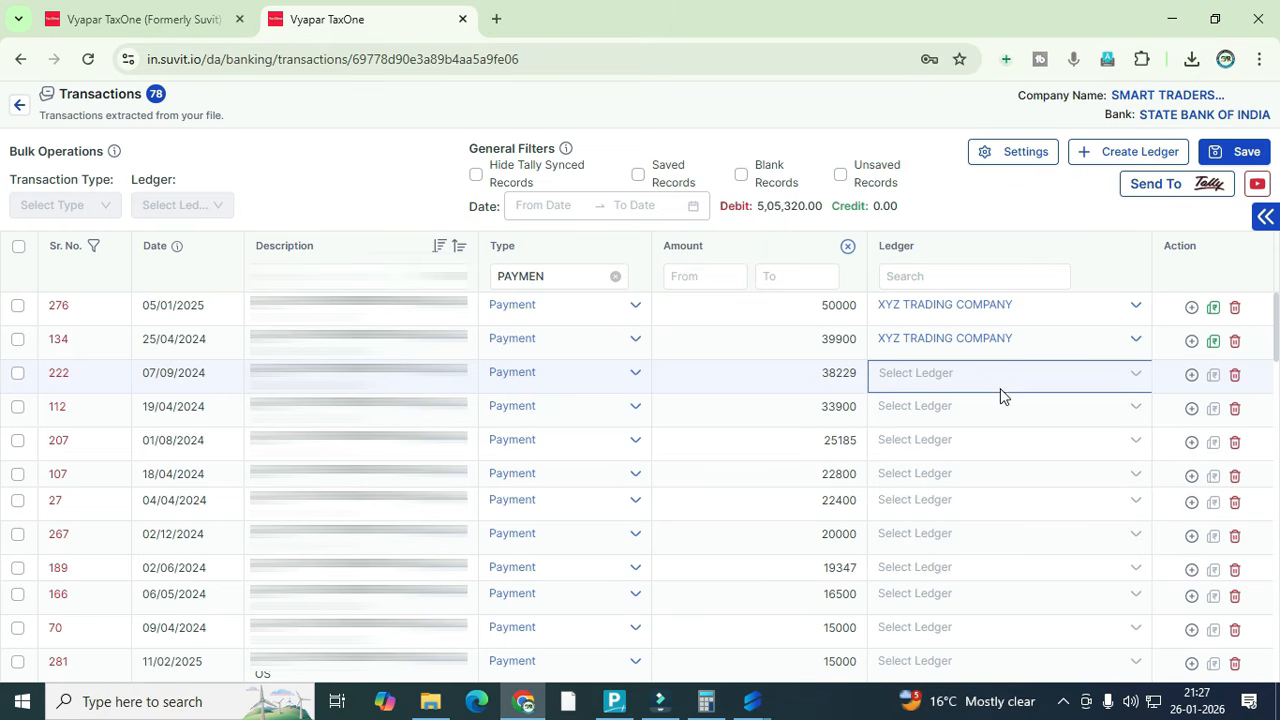
click(1137, 380)
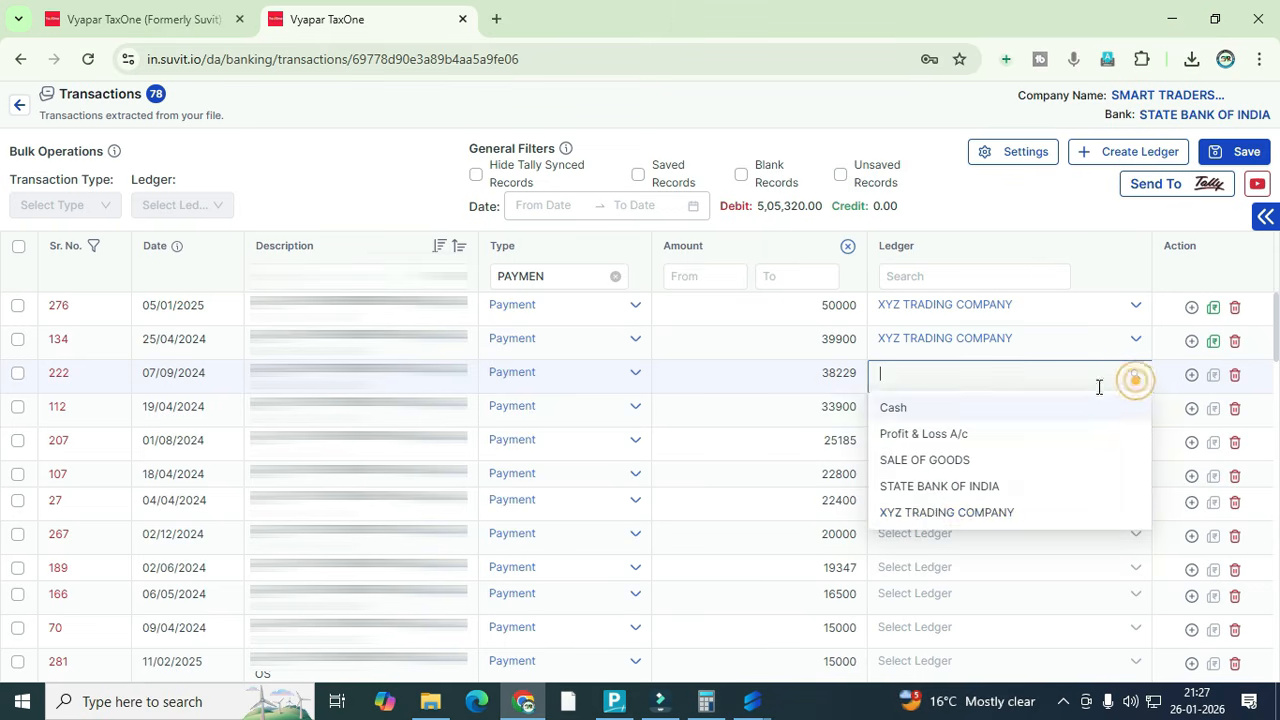
click(933, 507)
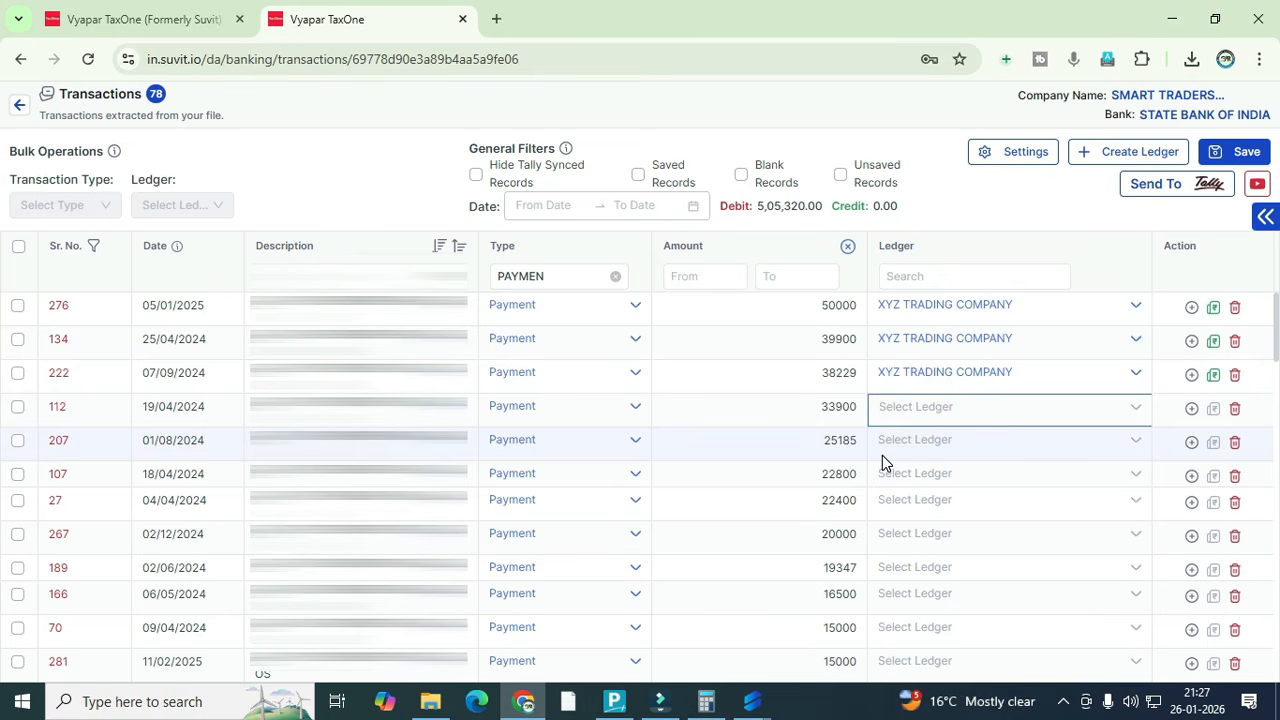
scroll(787, 477, down, 1)
scroll(787, 477, down, 2)
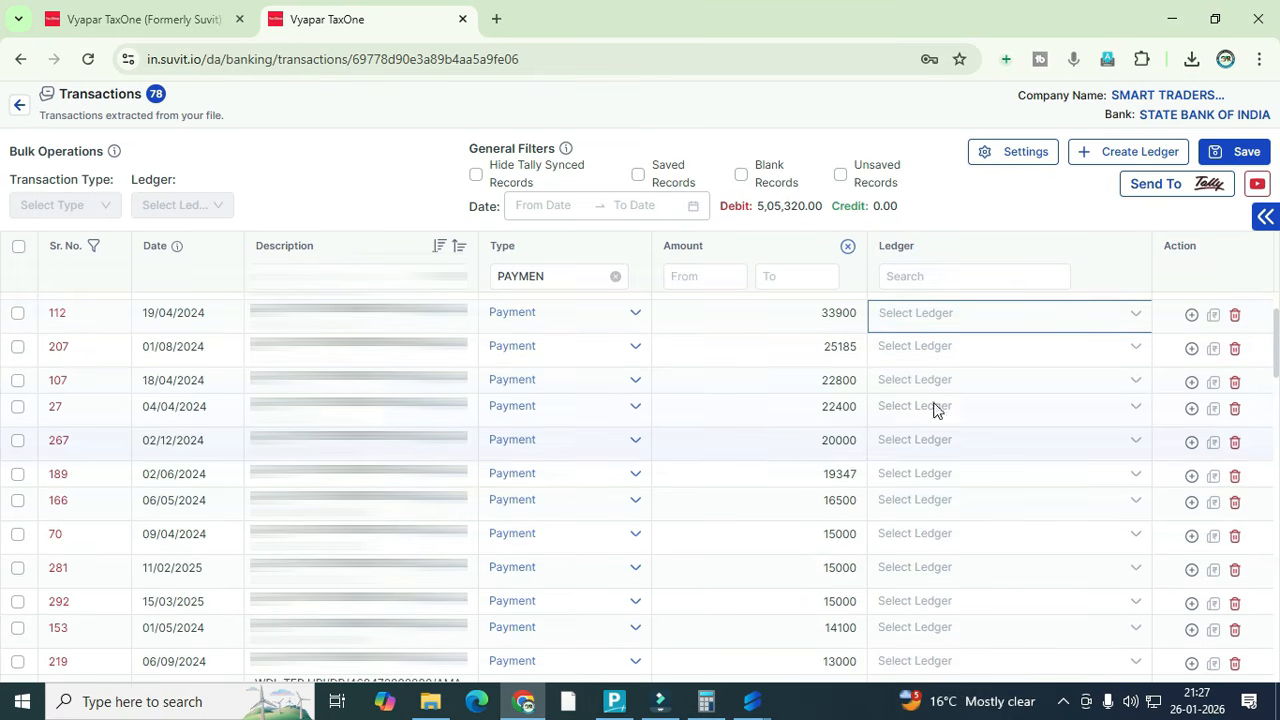
click(1120, 315)
click(896, 455)
scroll(850, 530, down, 10)
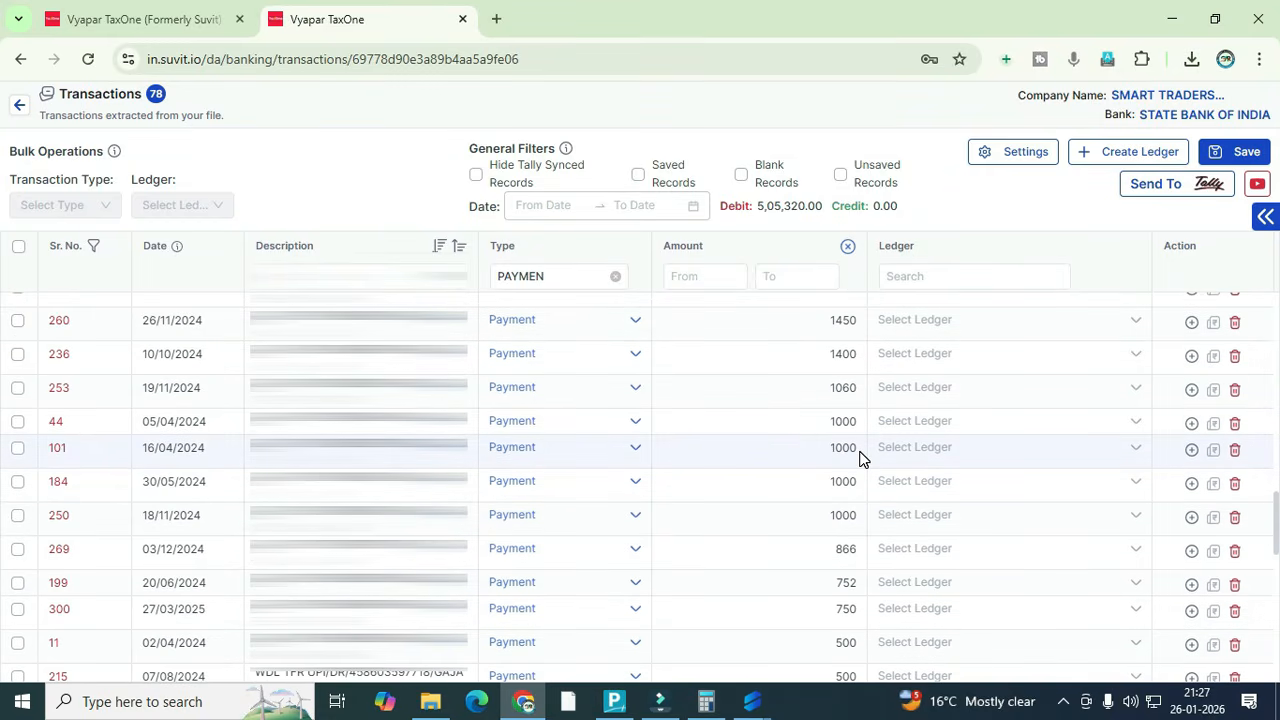
click(1137, 452)
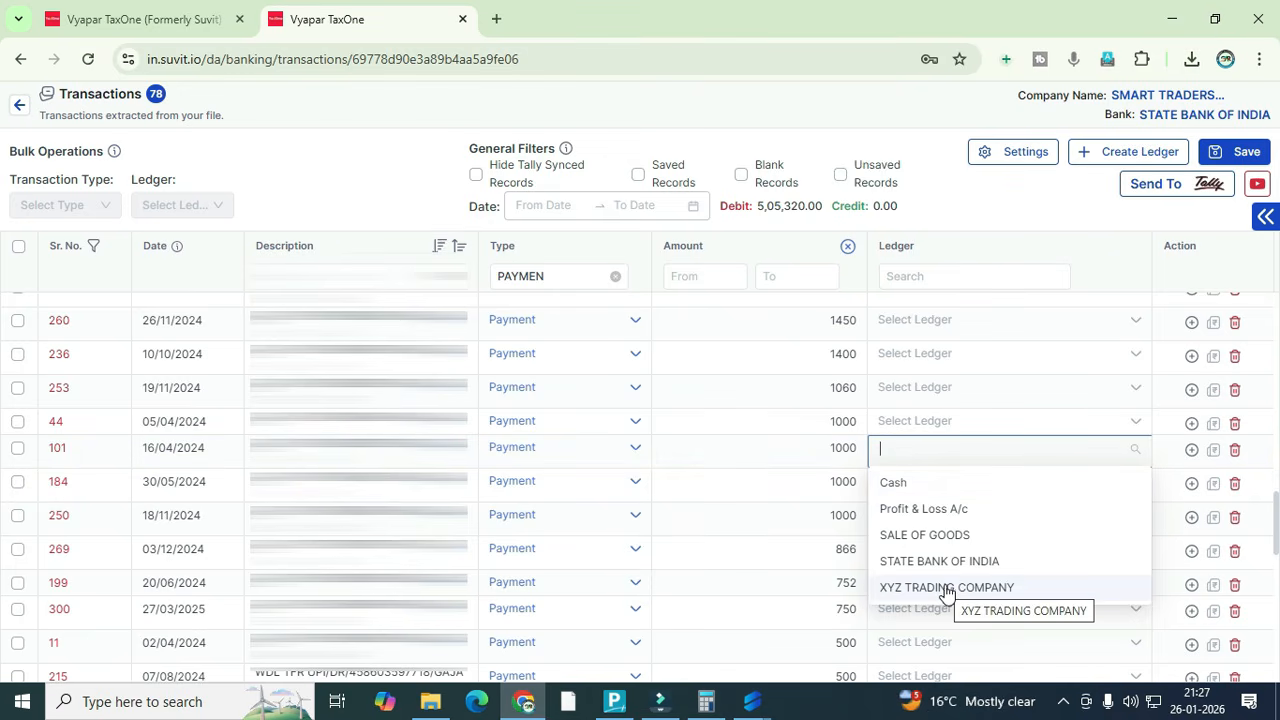
Add a new OFFICE EXPENSES ledger of type Indirect Expenses.
click(1118, 163)
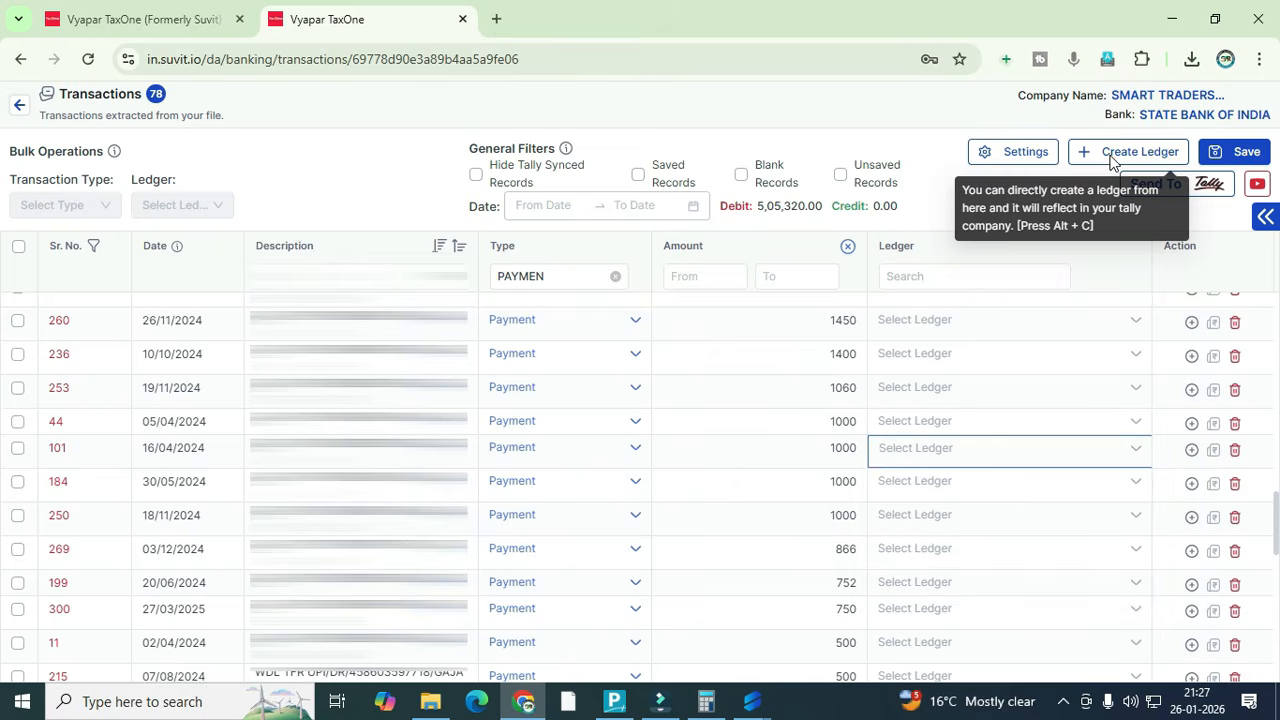
click(248, 334)
text(OFFICE EXPE)
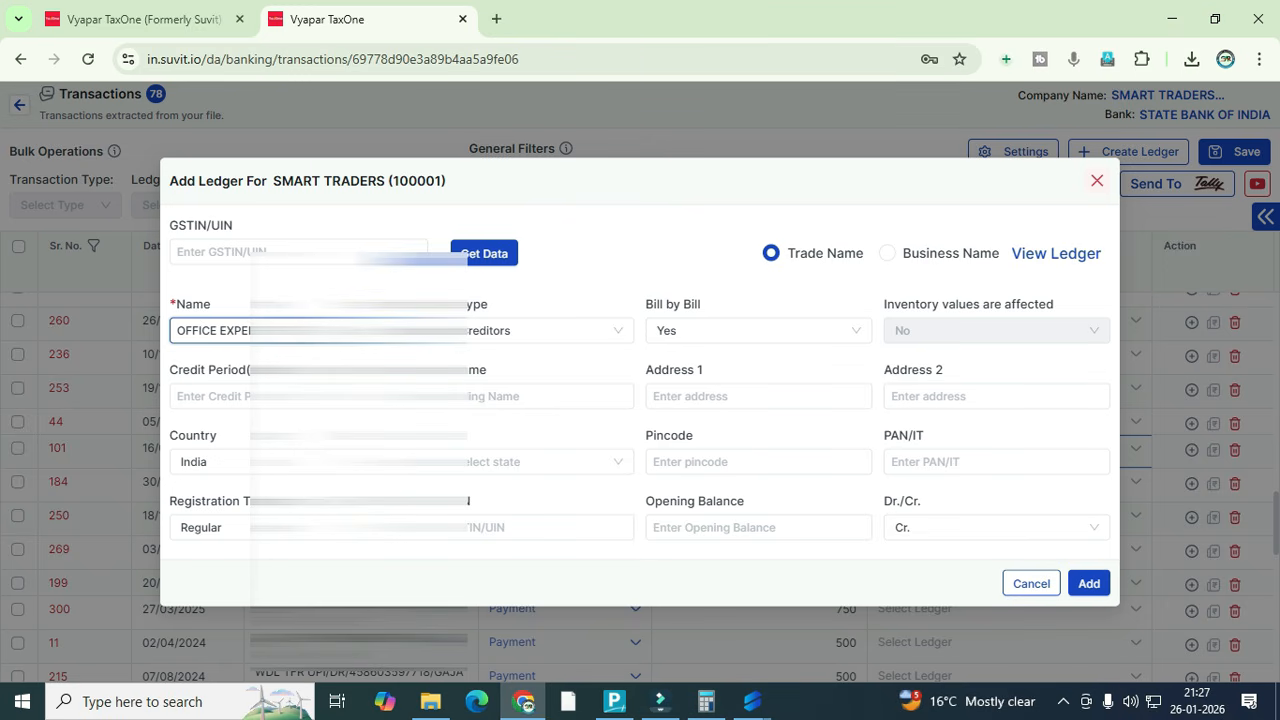
key(Tab)
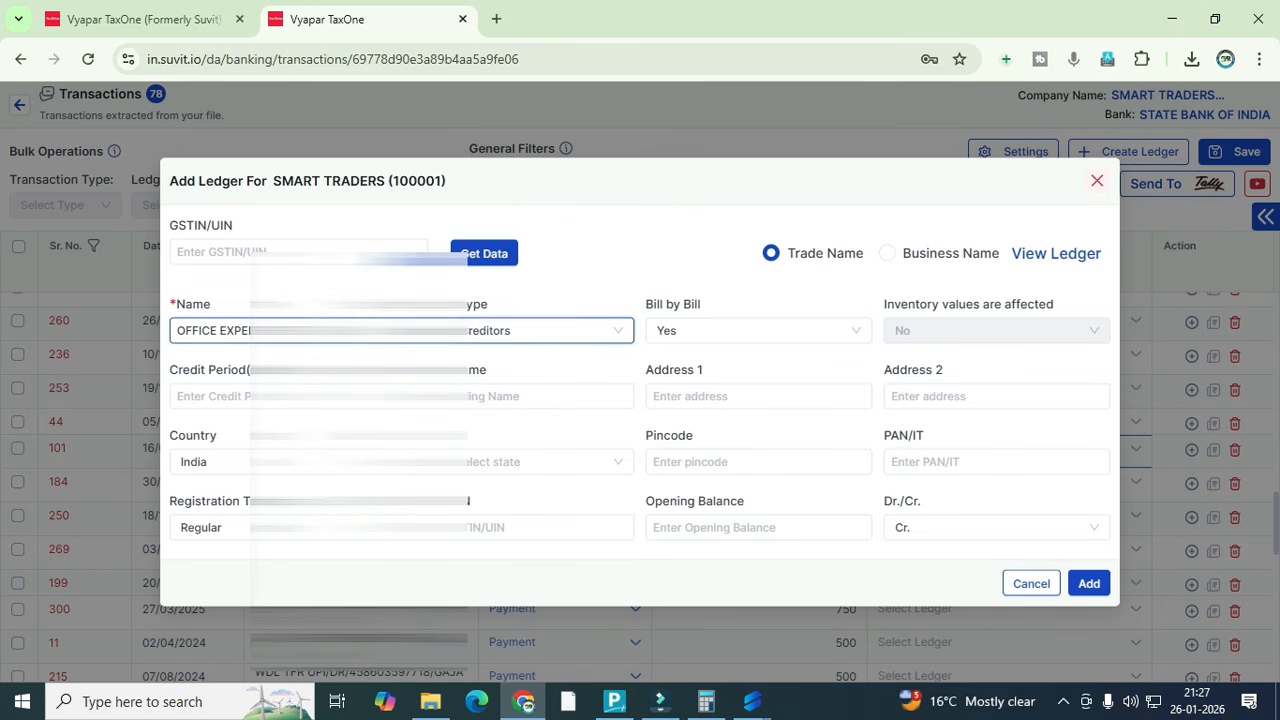
text(IND)
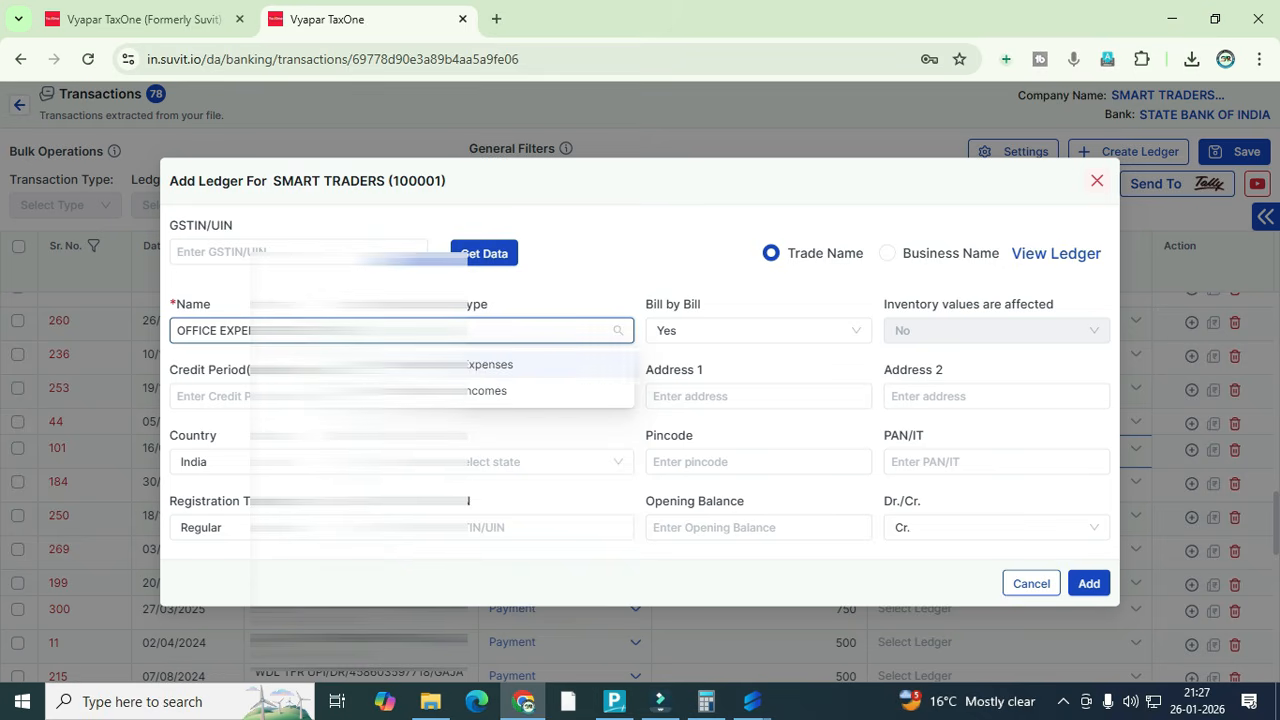
click(489, 368)
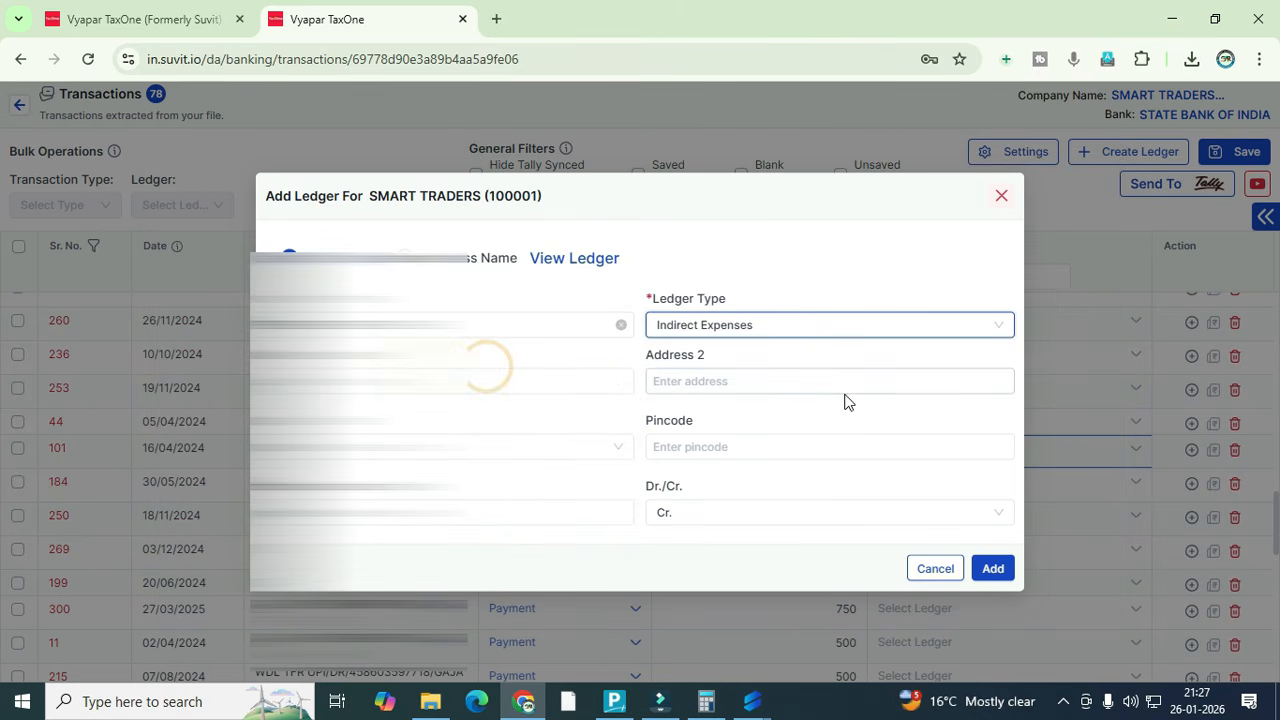
click(997, 569)
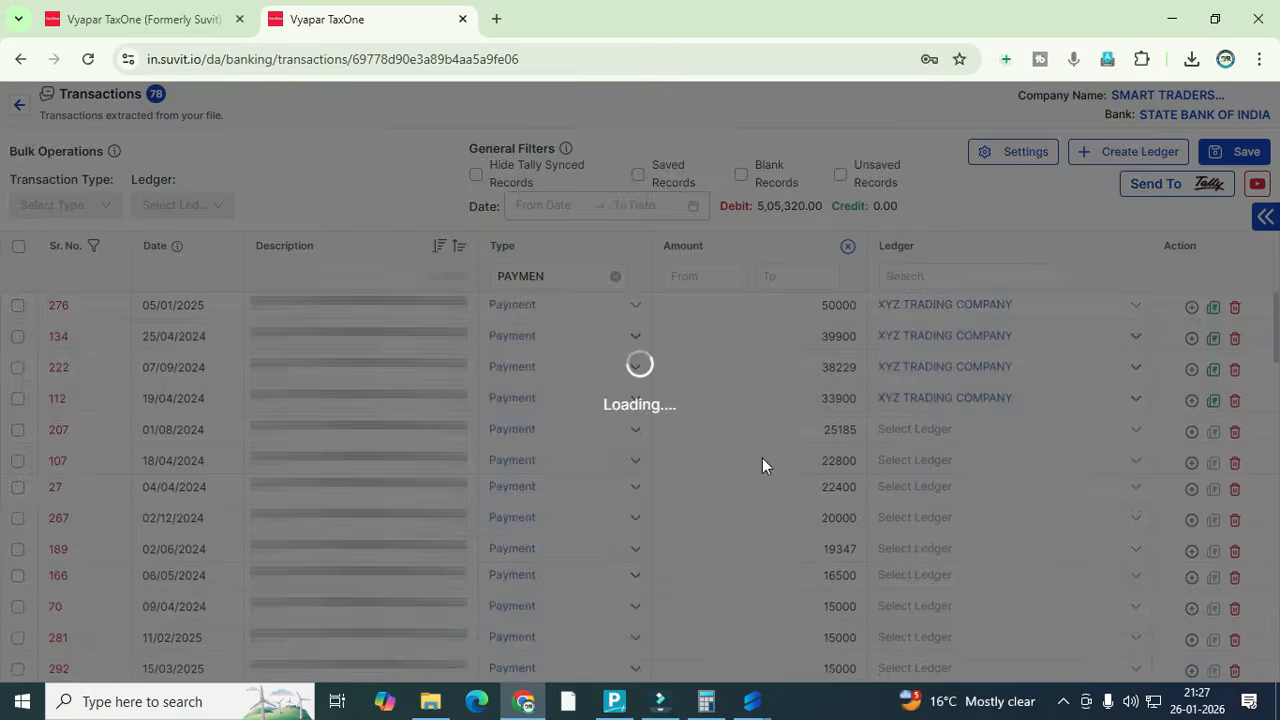
Set transaction 189's ledger to OFFICE EXPENSES.
scroll(957, 442, down, 2)
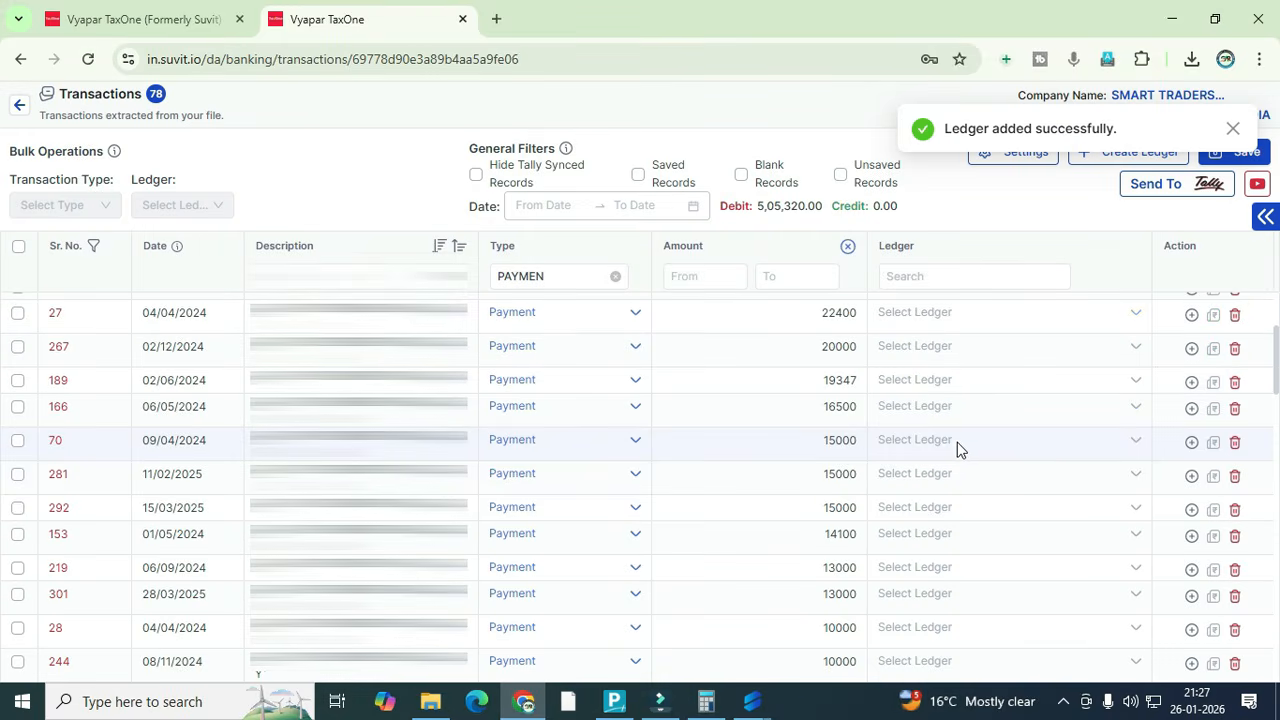
click(957, 379)
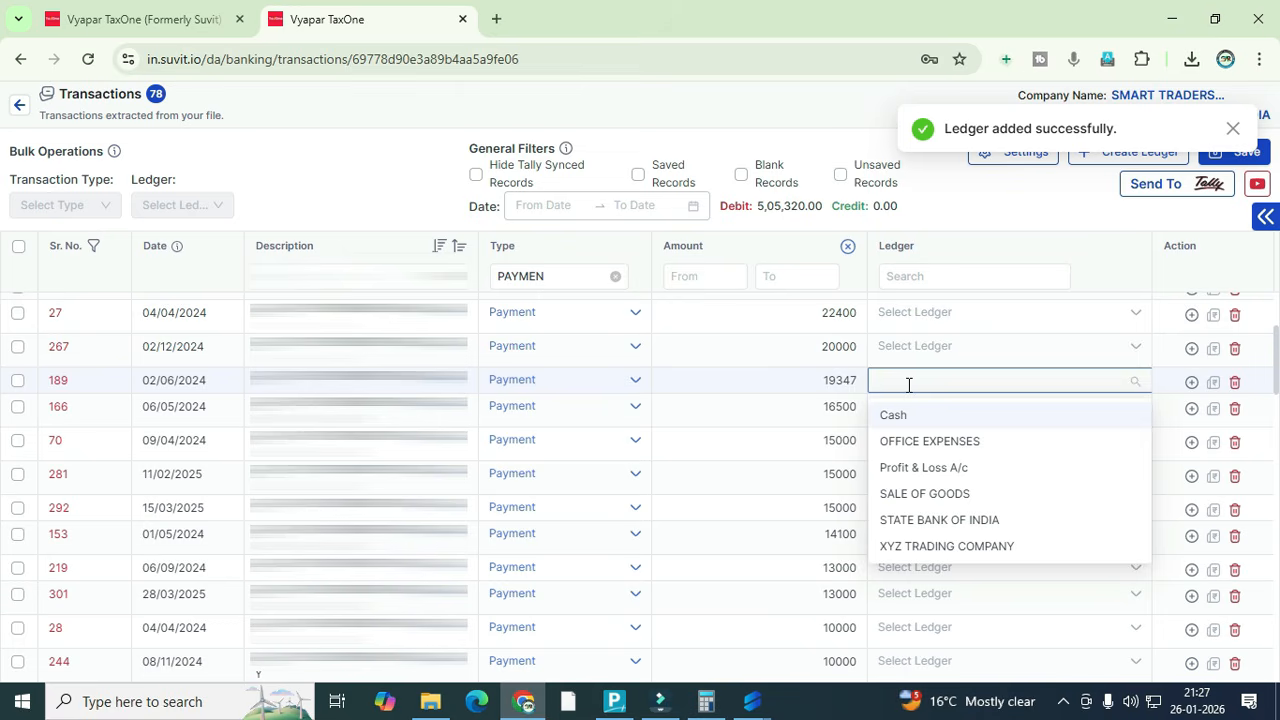
click(957, 441)
scroll(971, 470, down, 10)
scroll(672, 436, up, 10)
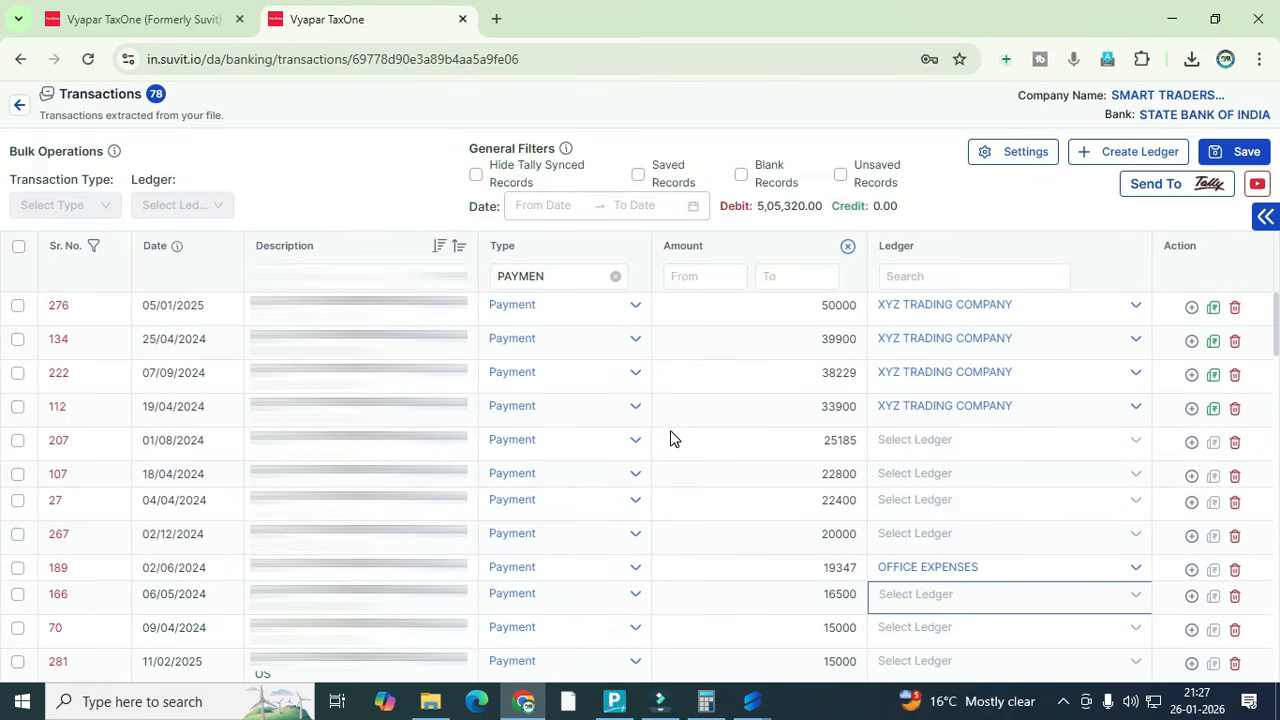
Assign XYZ TRADING COMPANY to transactions 207 and 27, then start a new ledger.
click(992, 441)
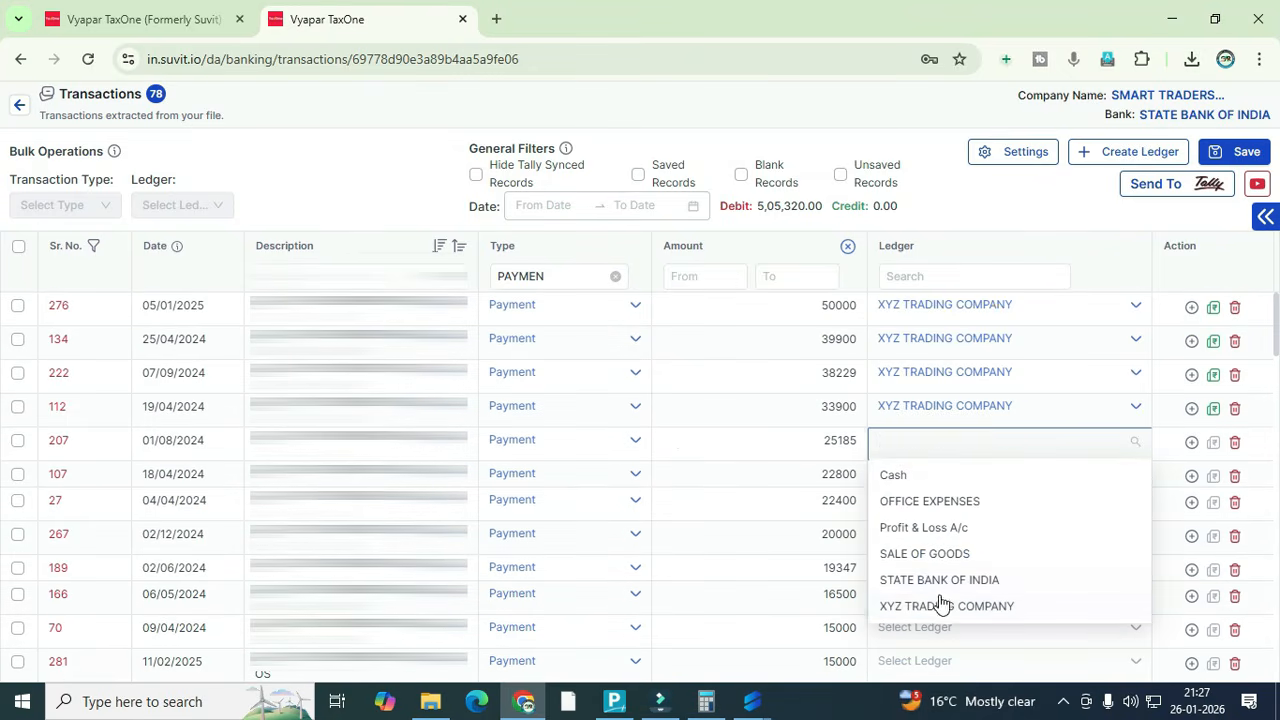
click(937, 606)
click(960, 499)
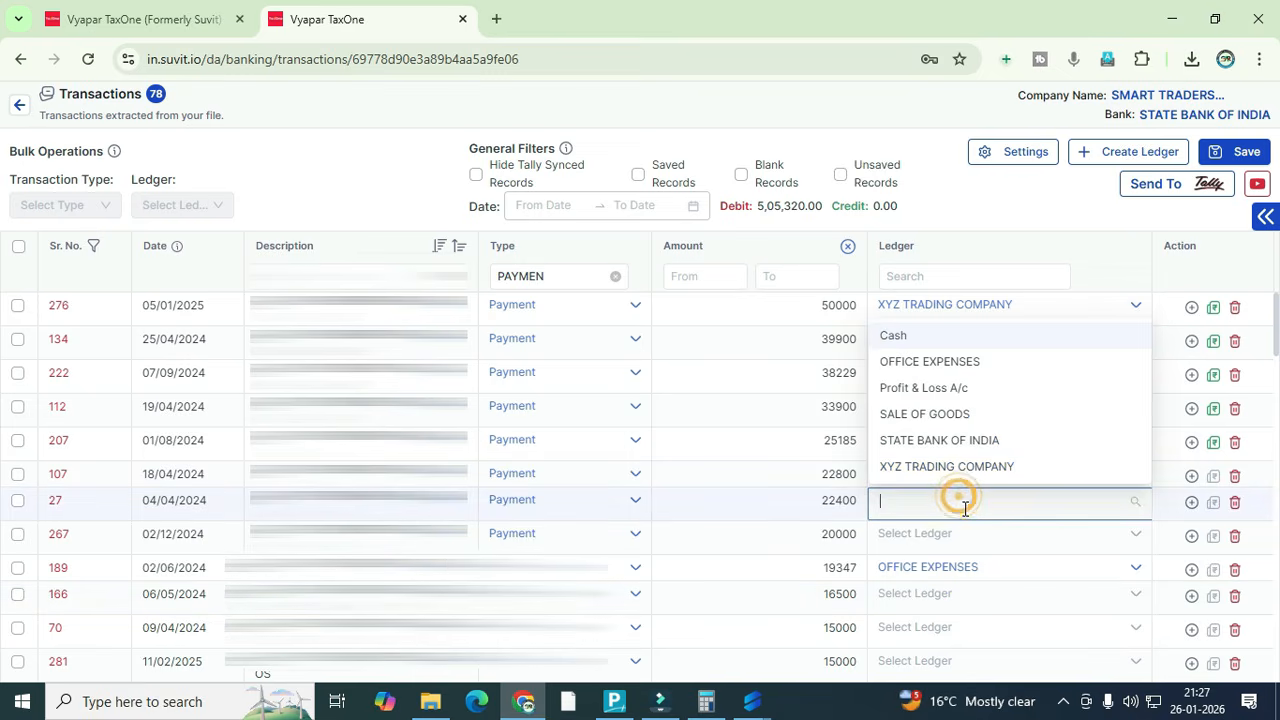
click(940, 472)
click(944, 473)
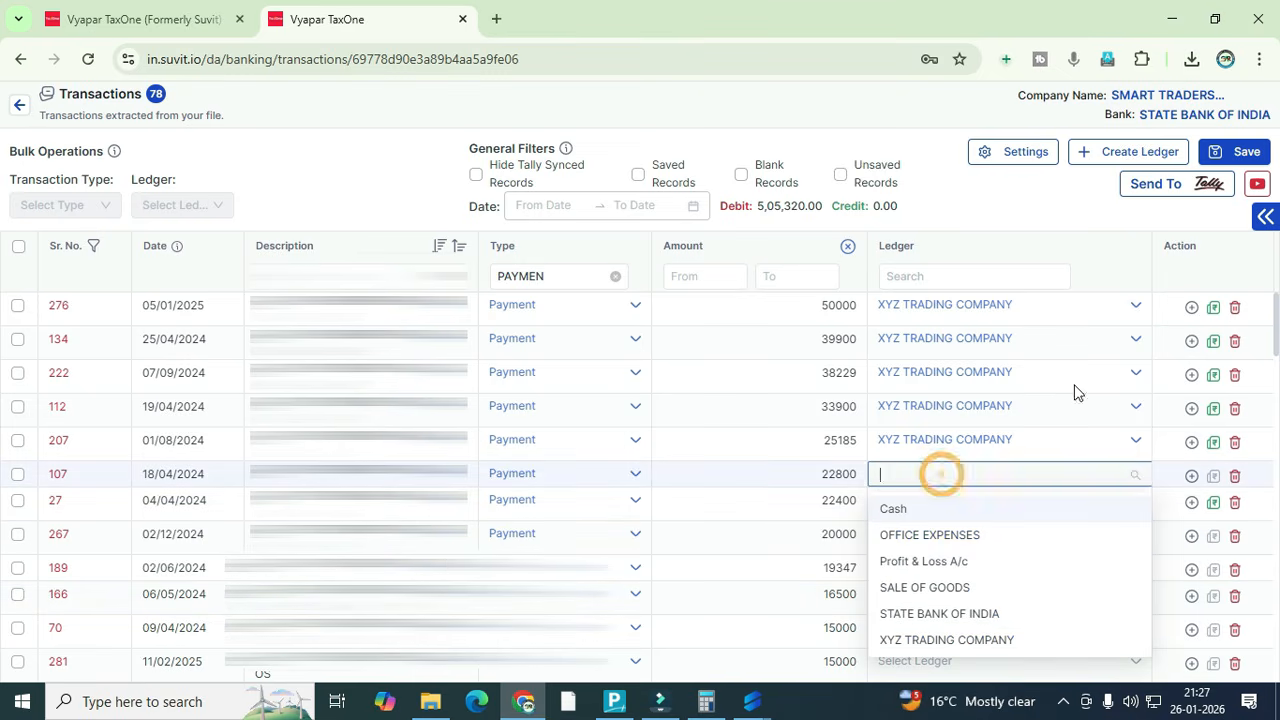
click(1135, 157)
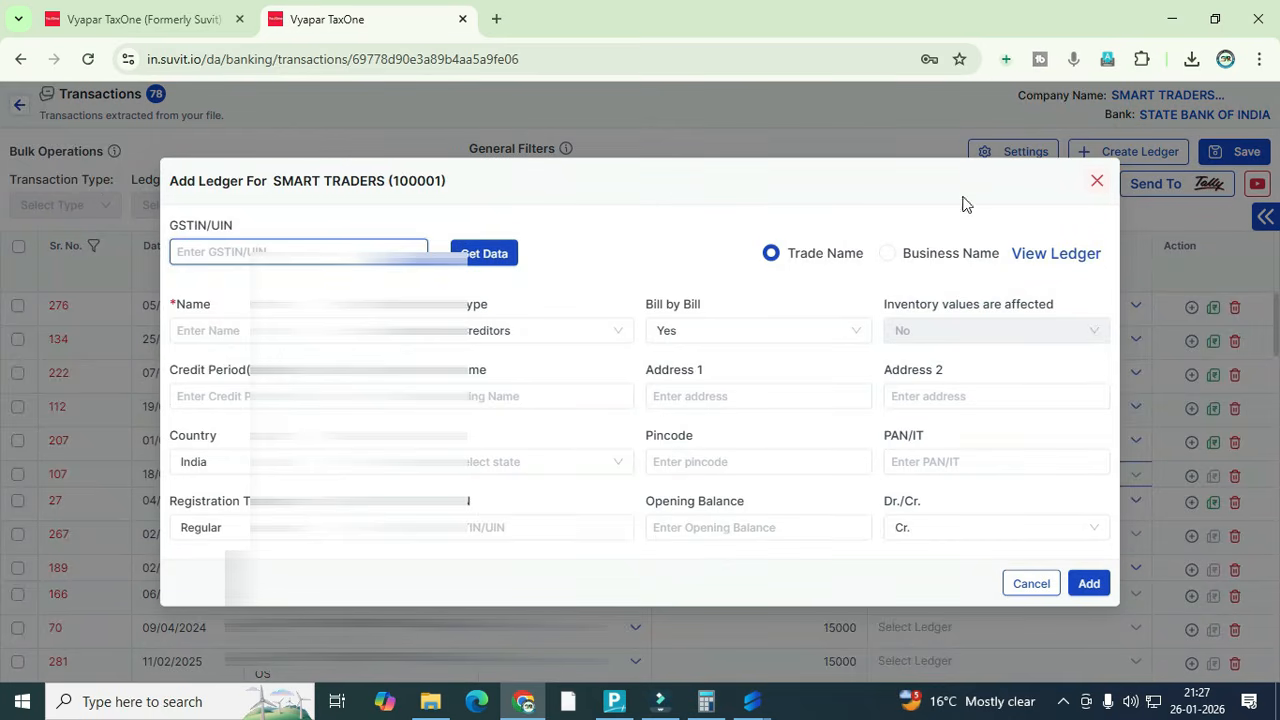
Add MOHAN ENTERPRISE as a new Sundry Creditors supplier ledger.
click(242, 333)
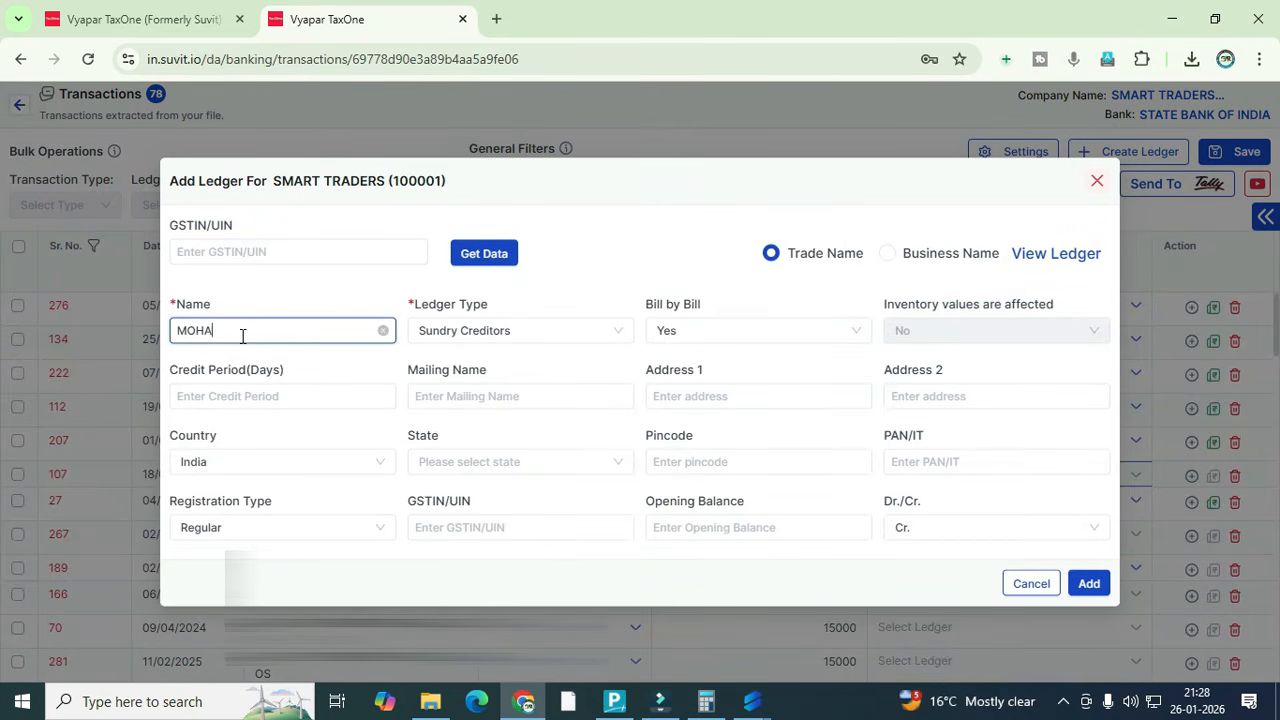
click(1100, 583)
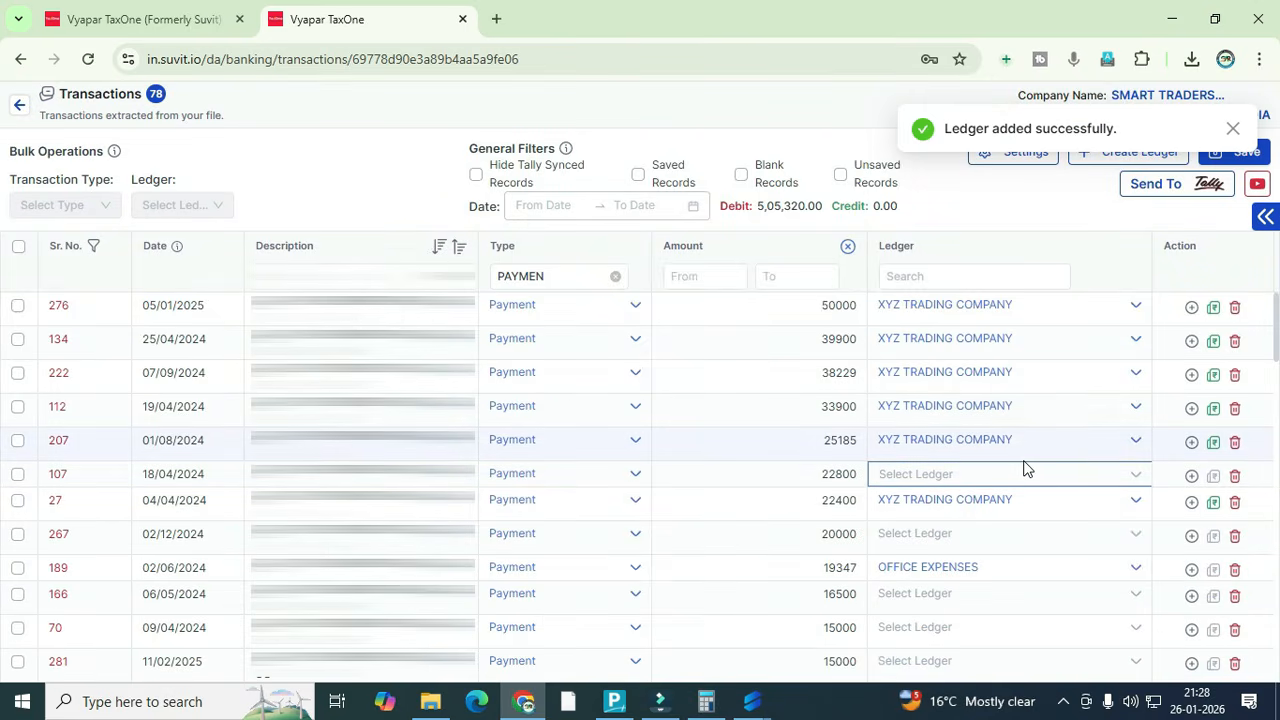
Save the current ledger assignments and tick row 28 to begin a bulk selection.
click(1236, 129)
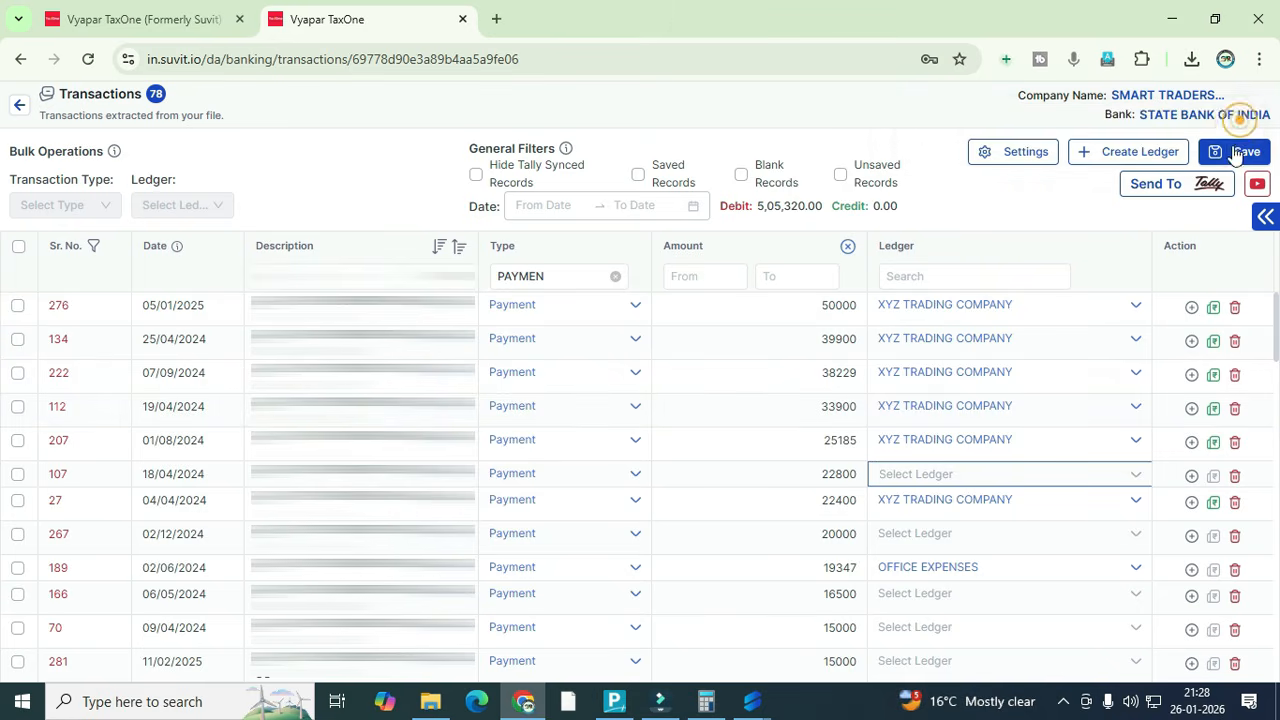
click(1233, 151)
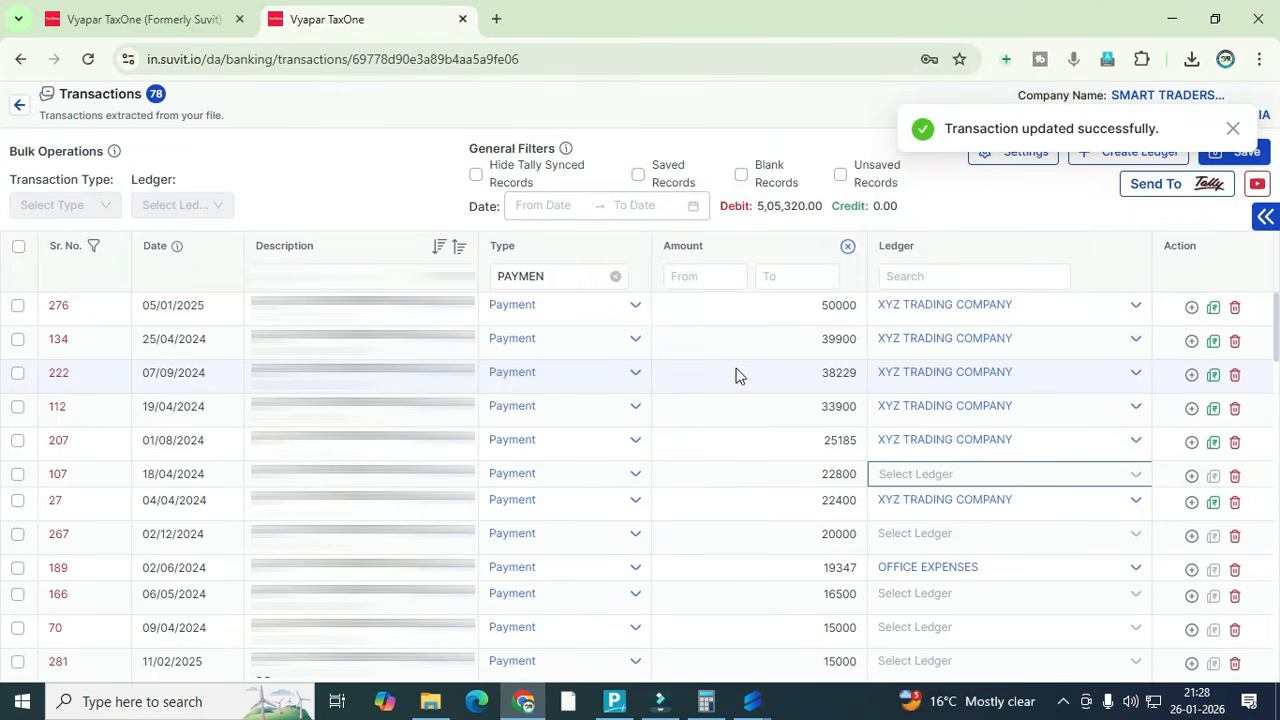
scroll(476, 453, down, 1)
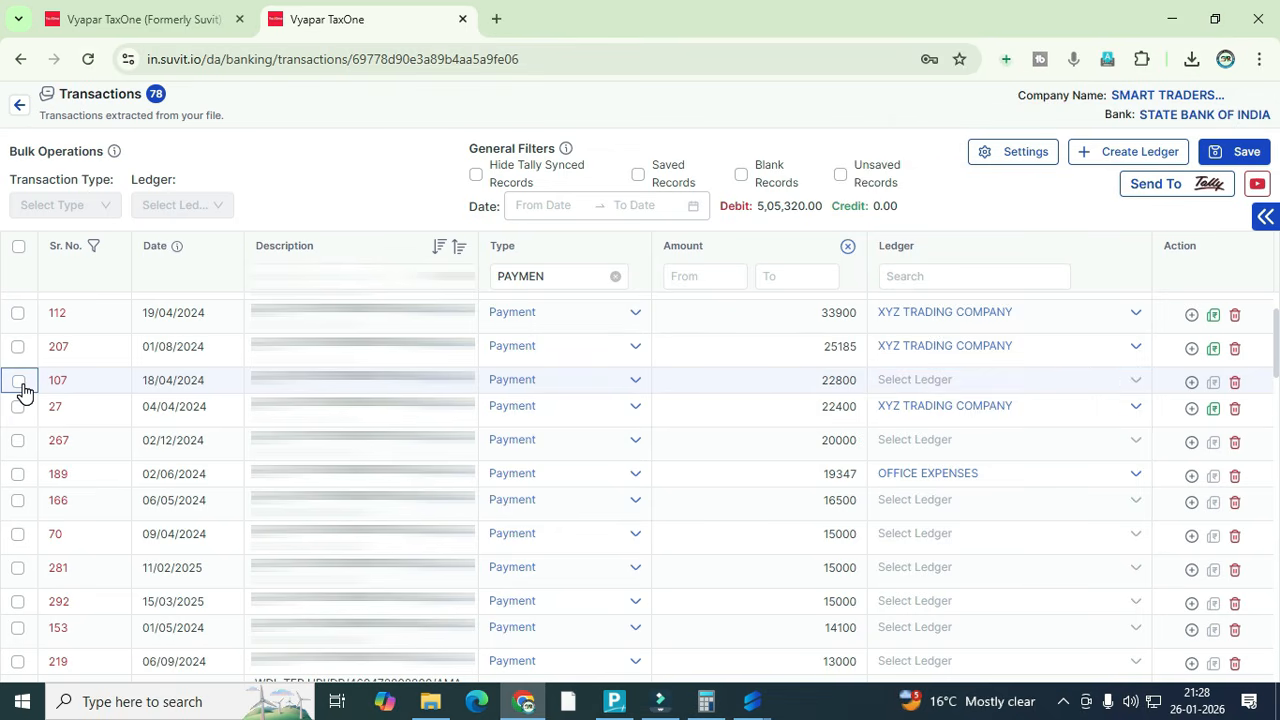
scroll(480, 469, down, 4)
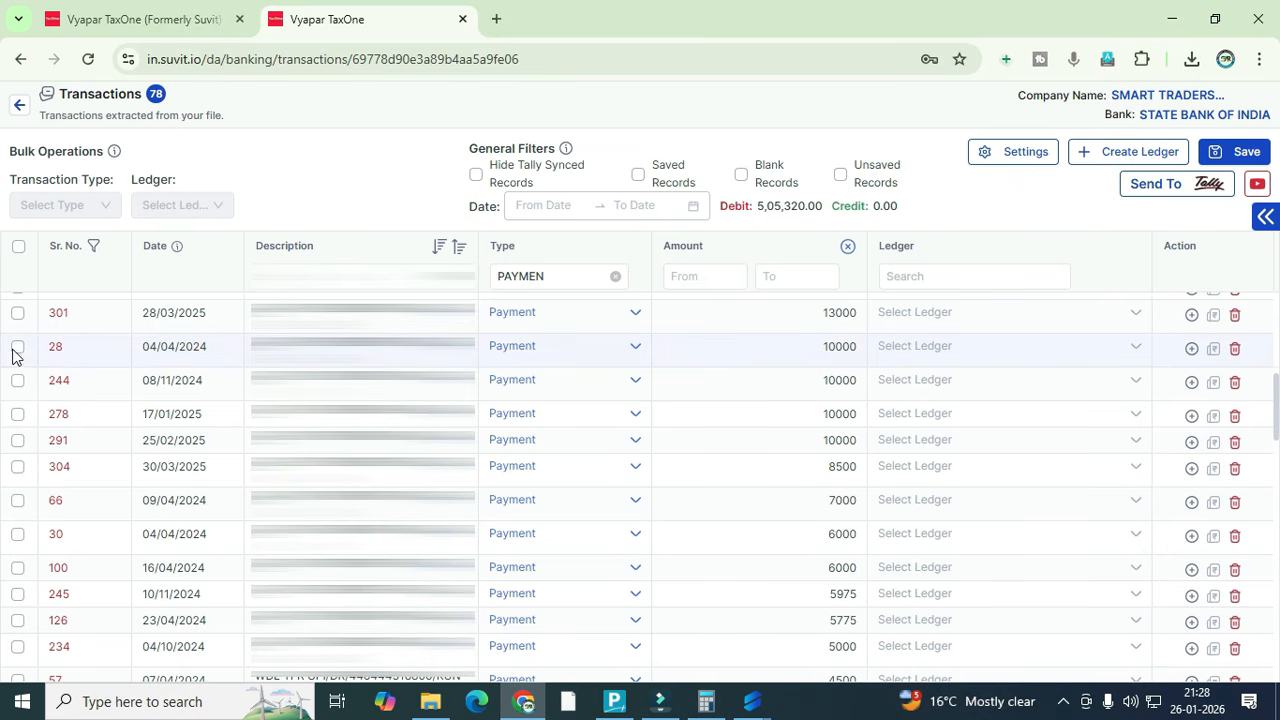
click(18, 350)
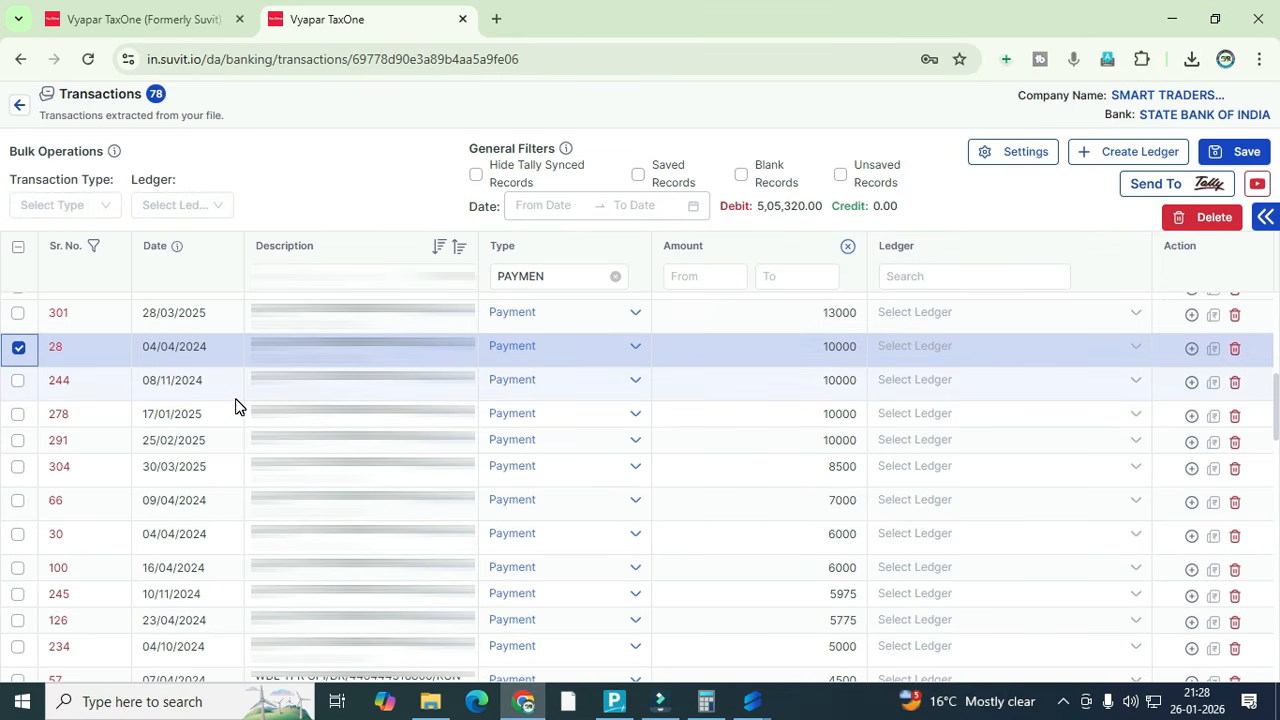
Bulk-assign OFFICE EXPENSES to rows 28 through the end of the list and save.
key(Down)
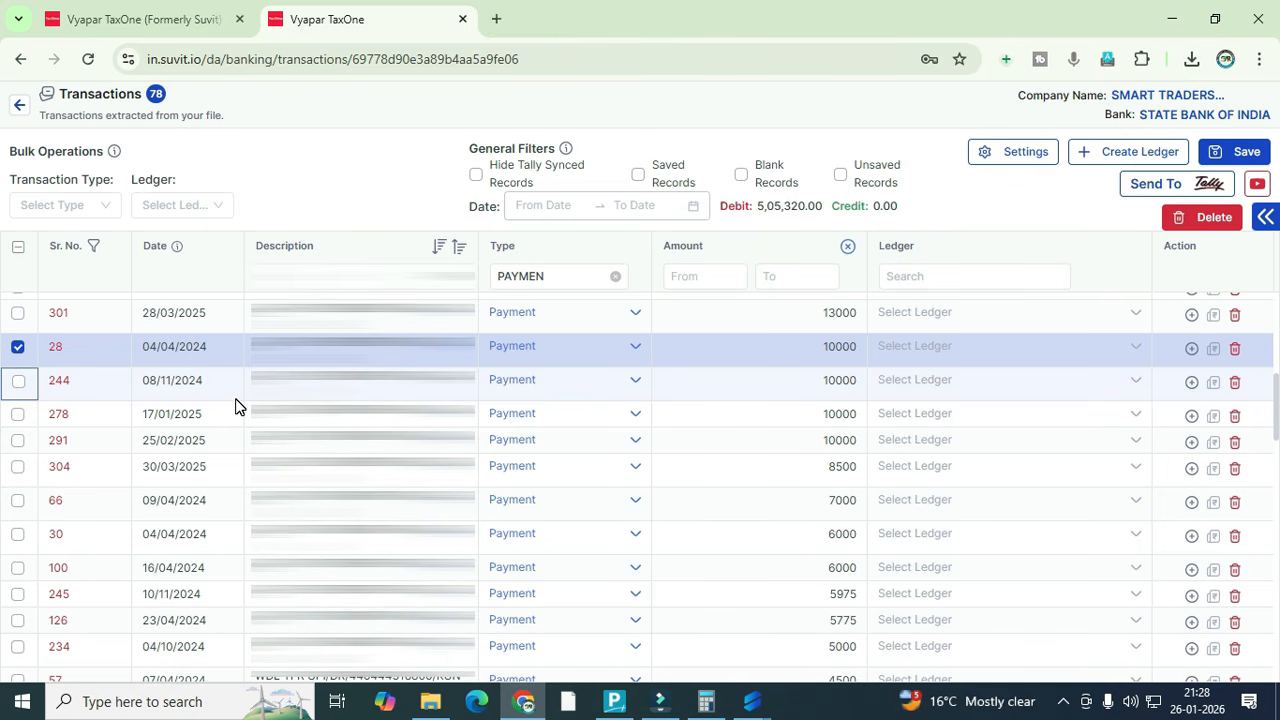
key(space)
key(Down)
key(space)
key(shift+End)
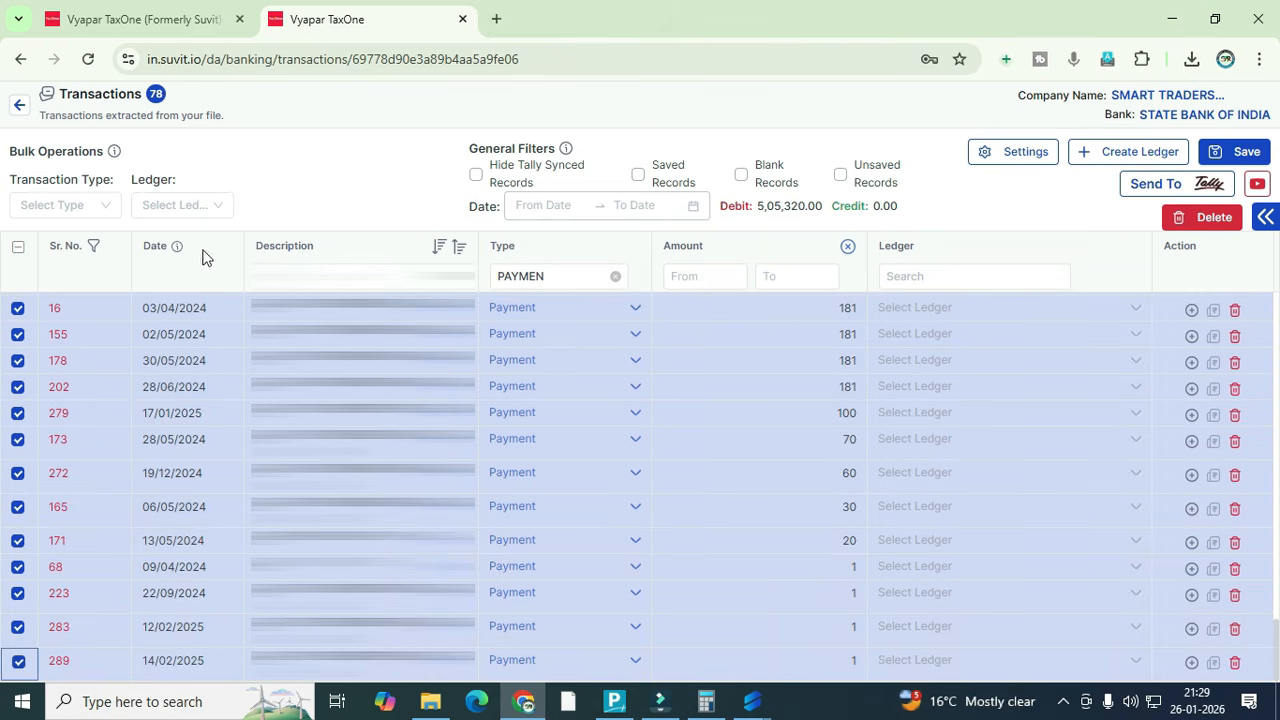
click(224, 205)
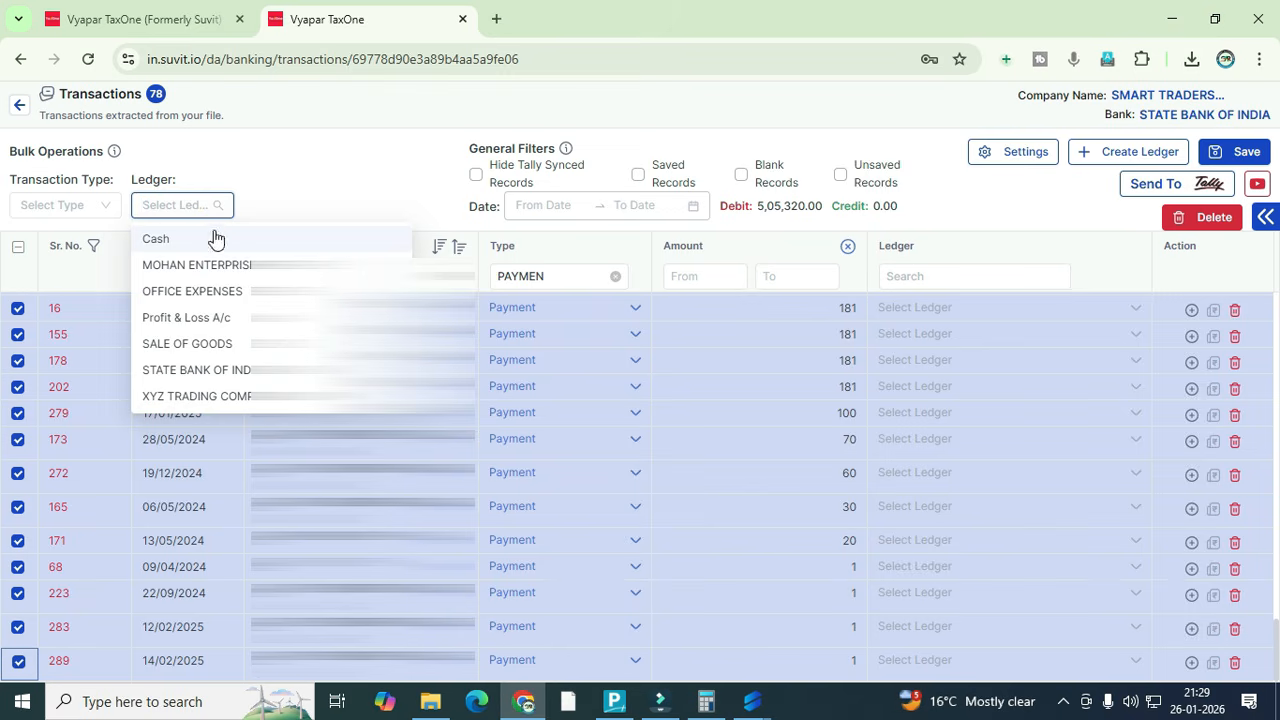
click(197, 299)
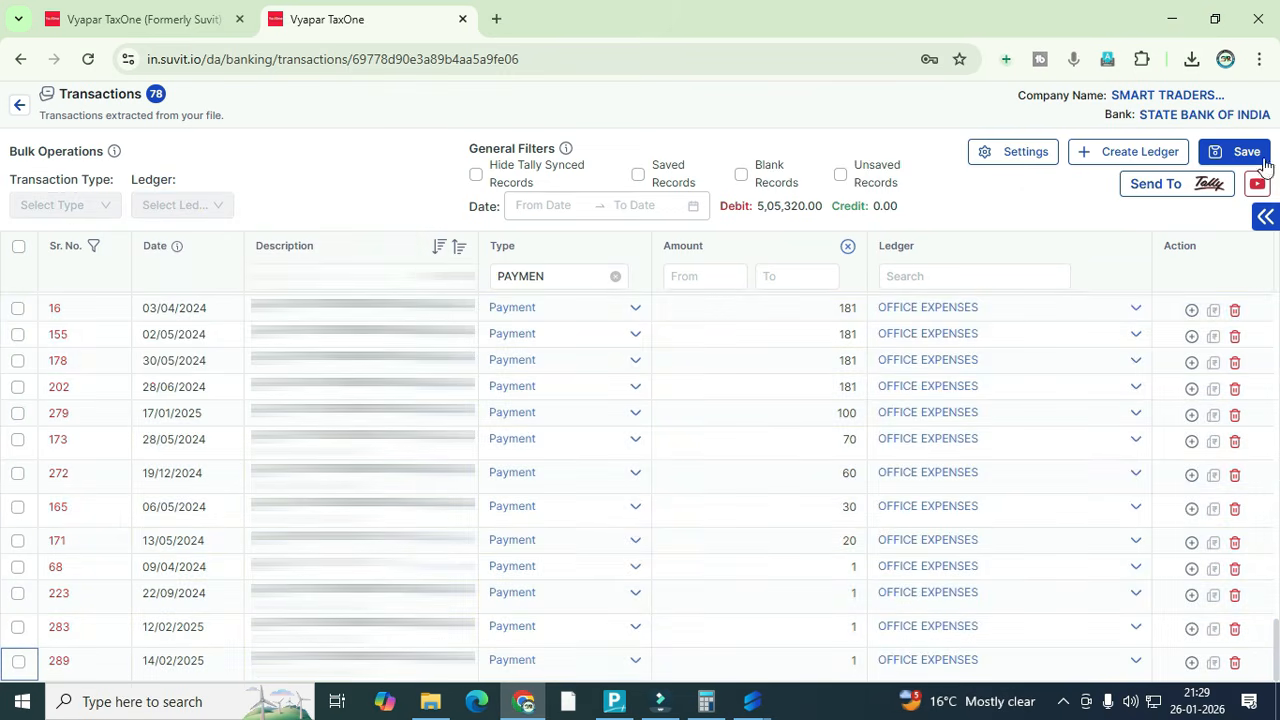
click(1247, 156)
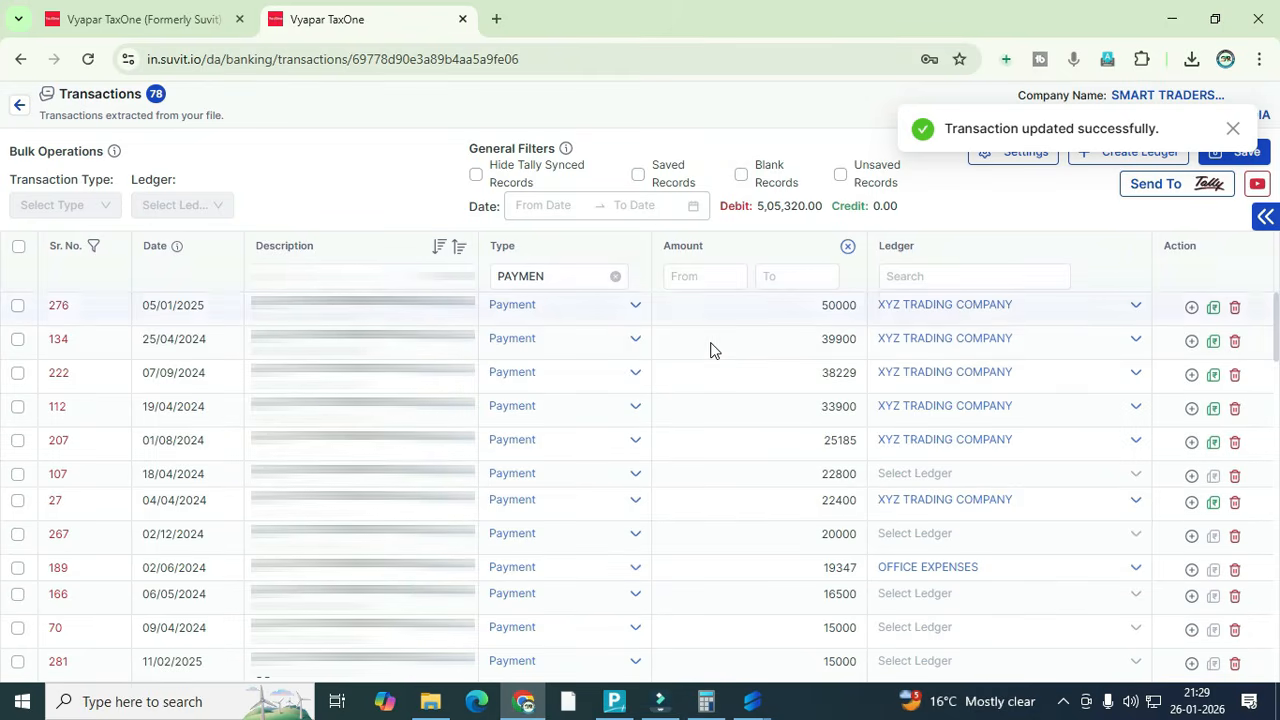
Set rows 267, 166 and 70 to the MOHAN ENTERPRISES ledger.
scroll(708, 357, down, 7)
scroll(786, 399, up, 5)
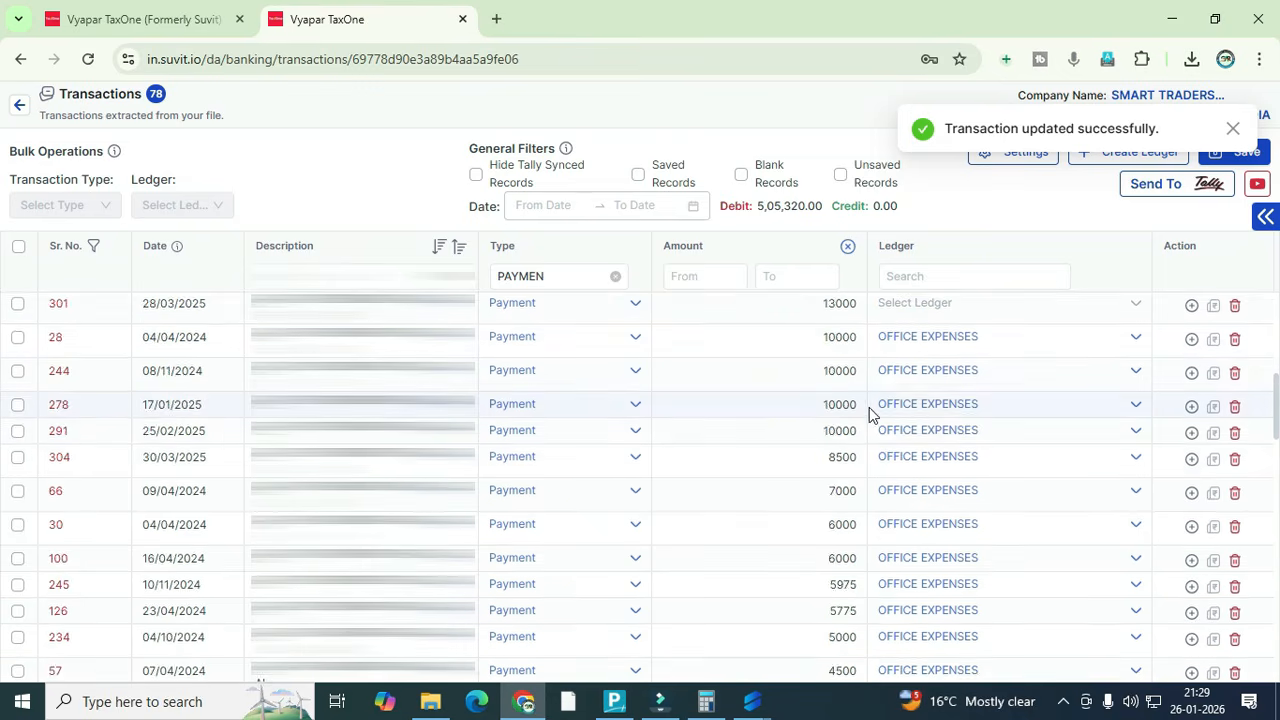
scroll(957, 380, up, 4)
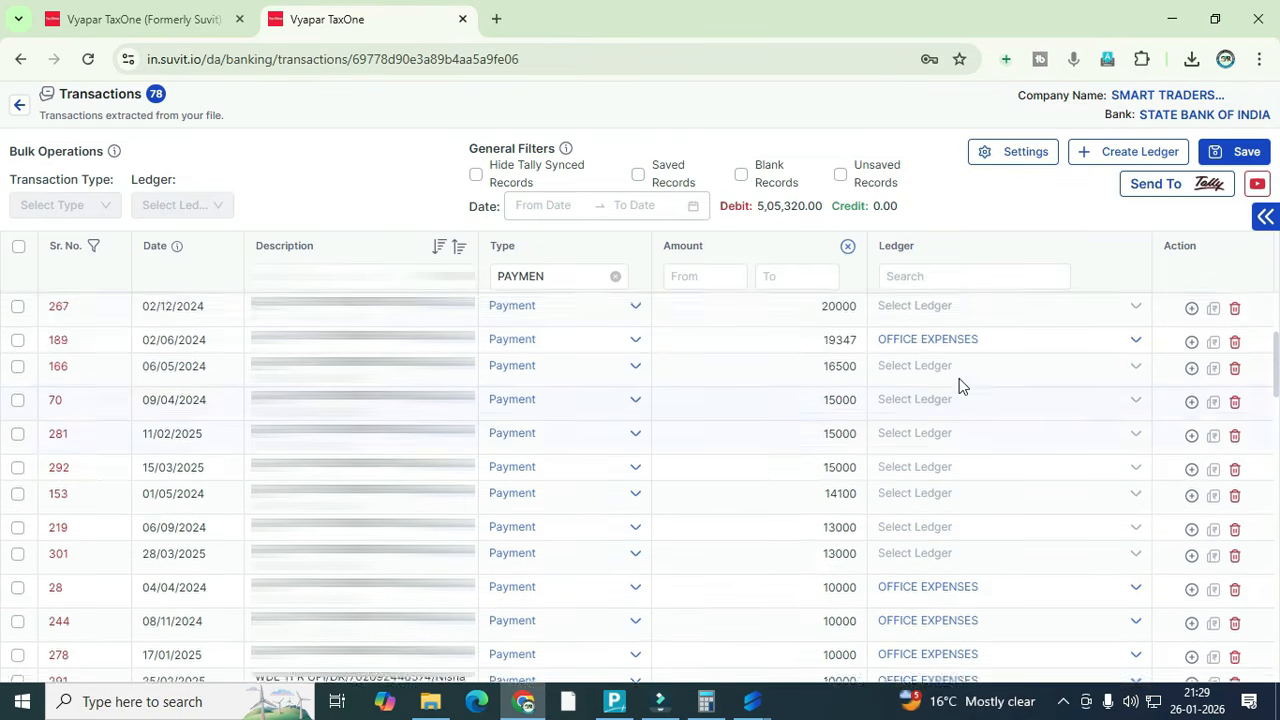
scroll(957, 380, down, 10)
scroll(956, 389, up, 8)
scroll(917, 380, up, 3)
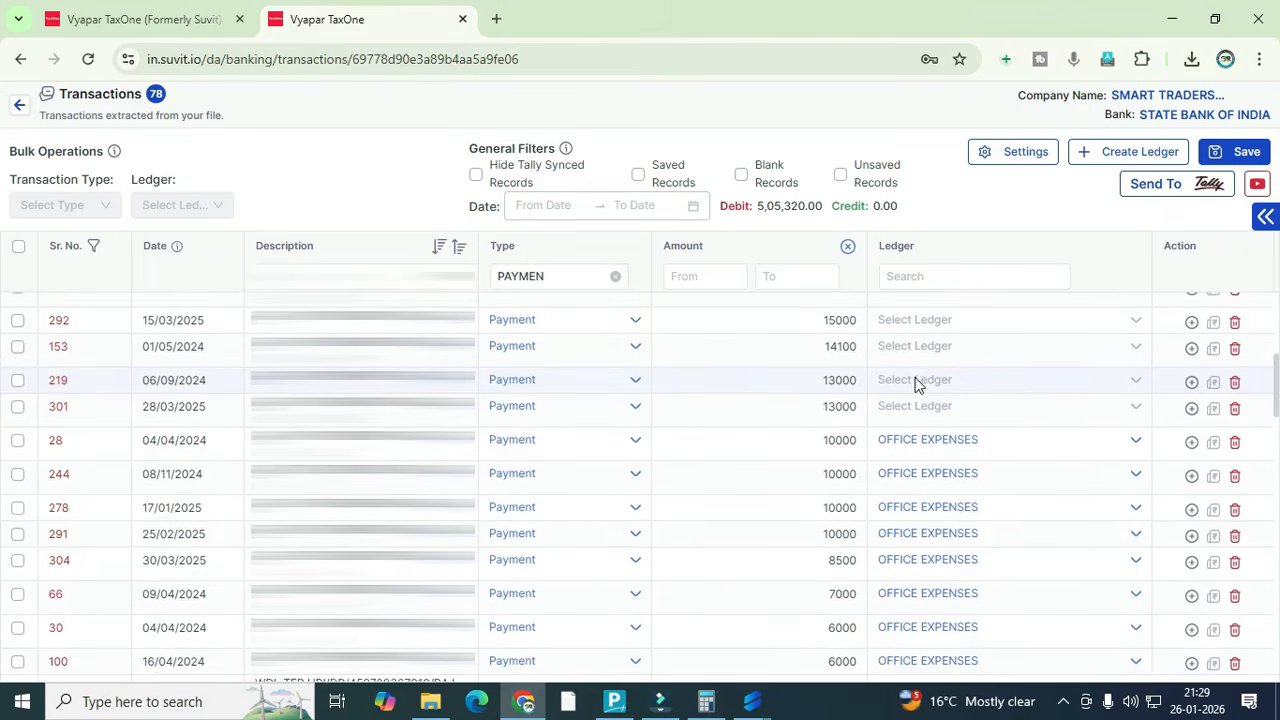
scroll(908, 383, up, 2)
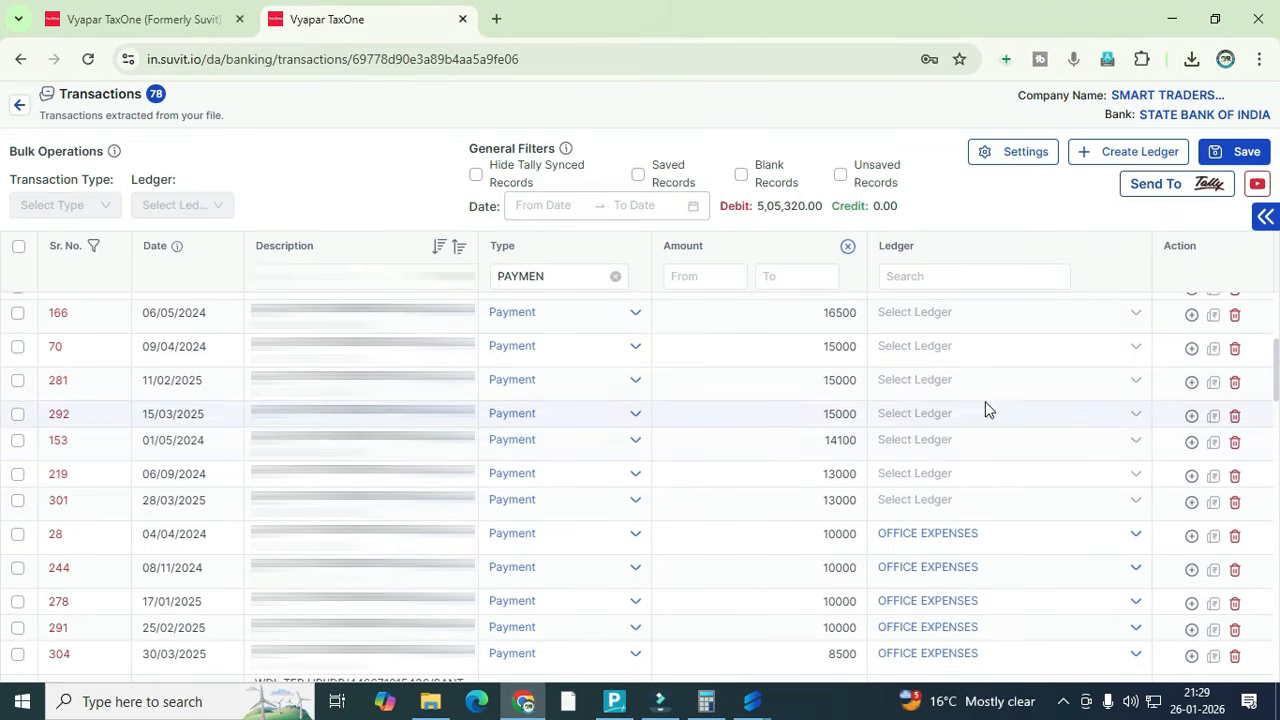
scroll(985, 403, up, 2)
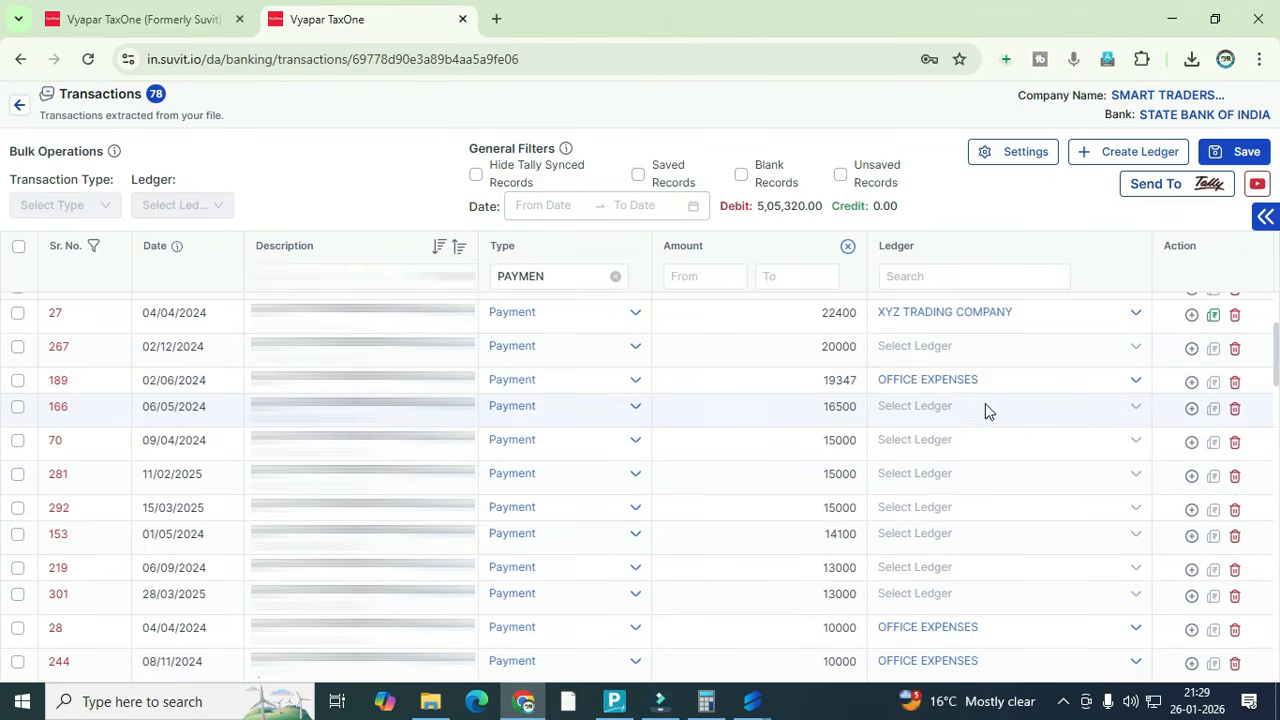
click(1136, 346)
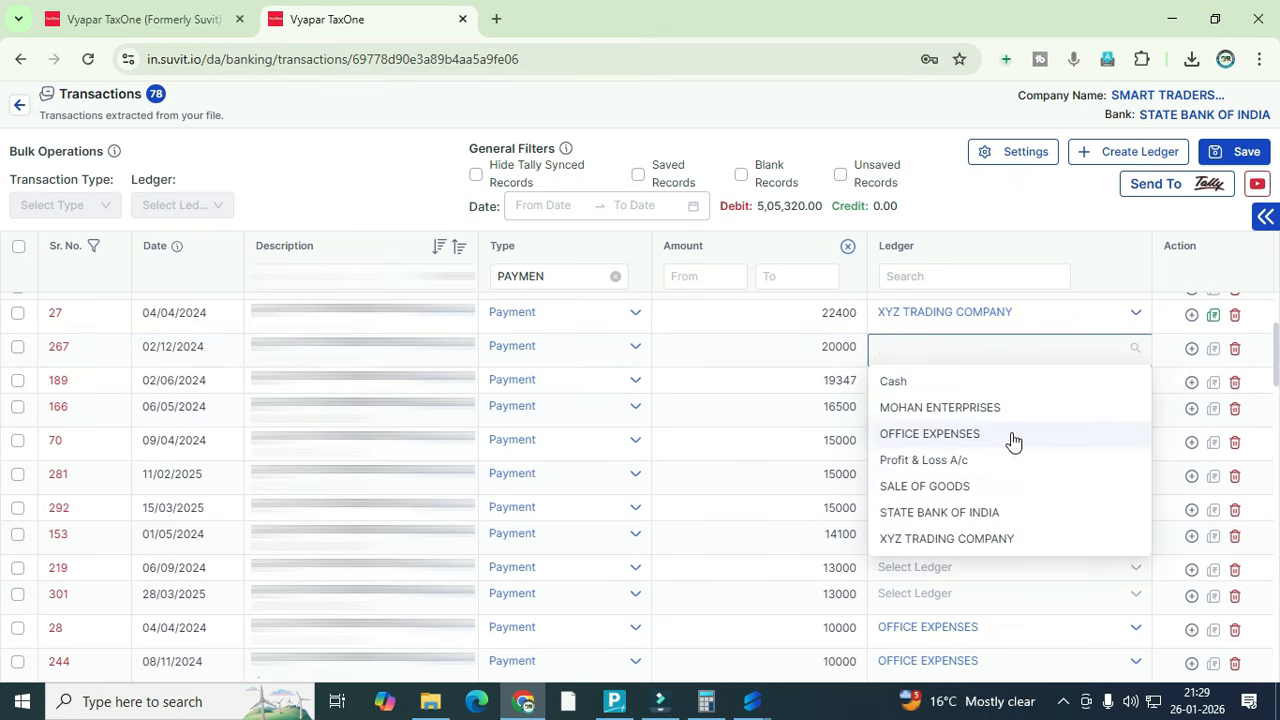
click(985, 409)
click(1134, 408)
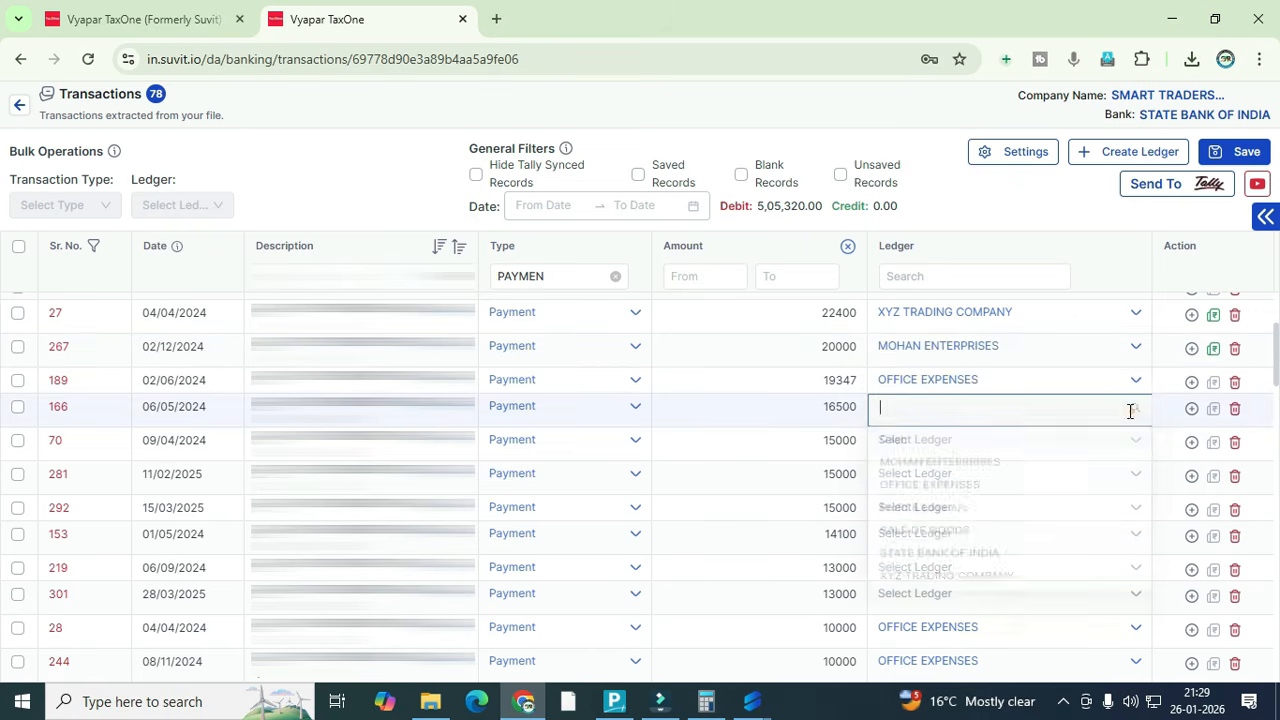
click(977, 470)
click(1131, 441)
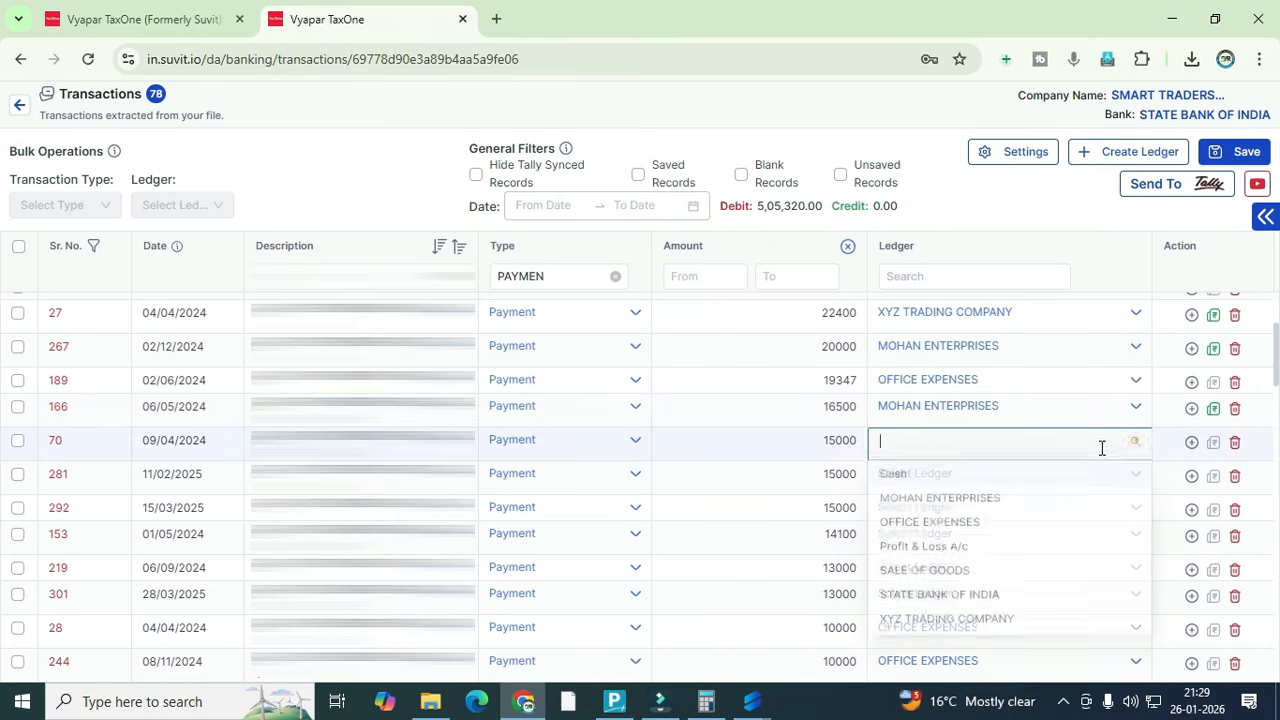
click(958, 505)
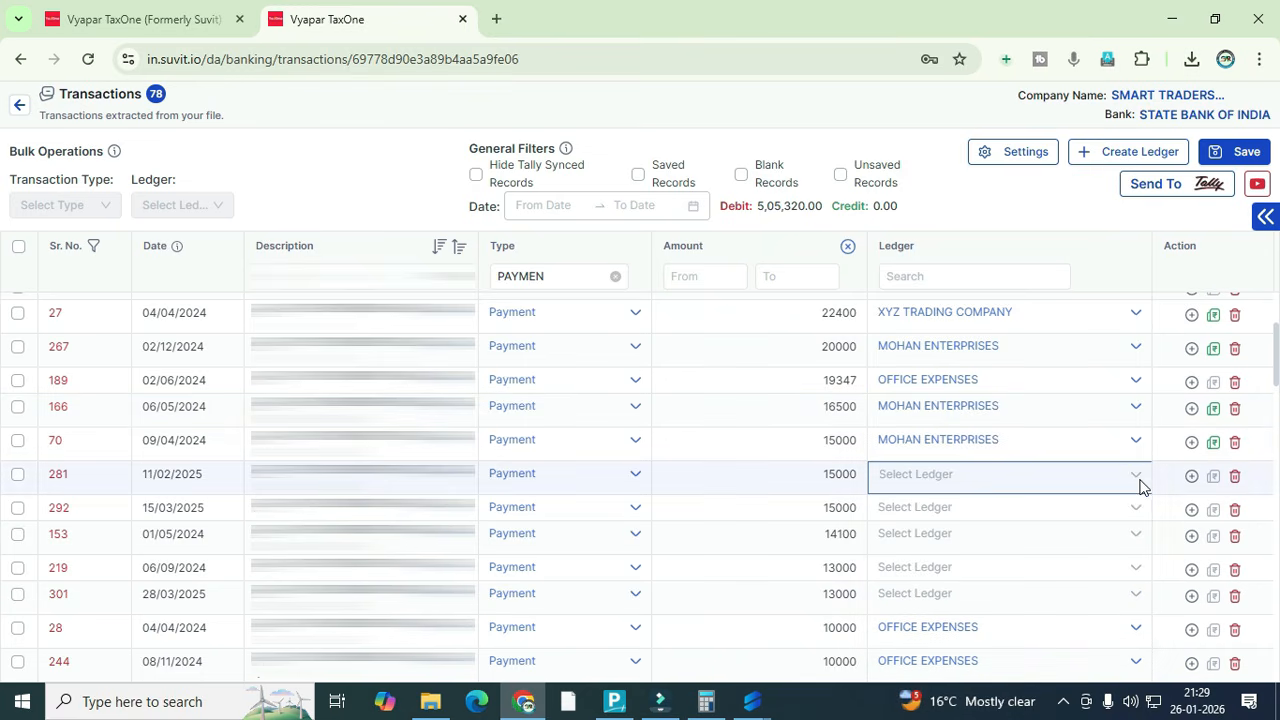
Assign row 281 to OFFICE EXPENSES, 292 to MOHAN ENTERPRISES, 153 and 219 to XYZ TRADING COMPANY.
click(1136, 476)
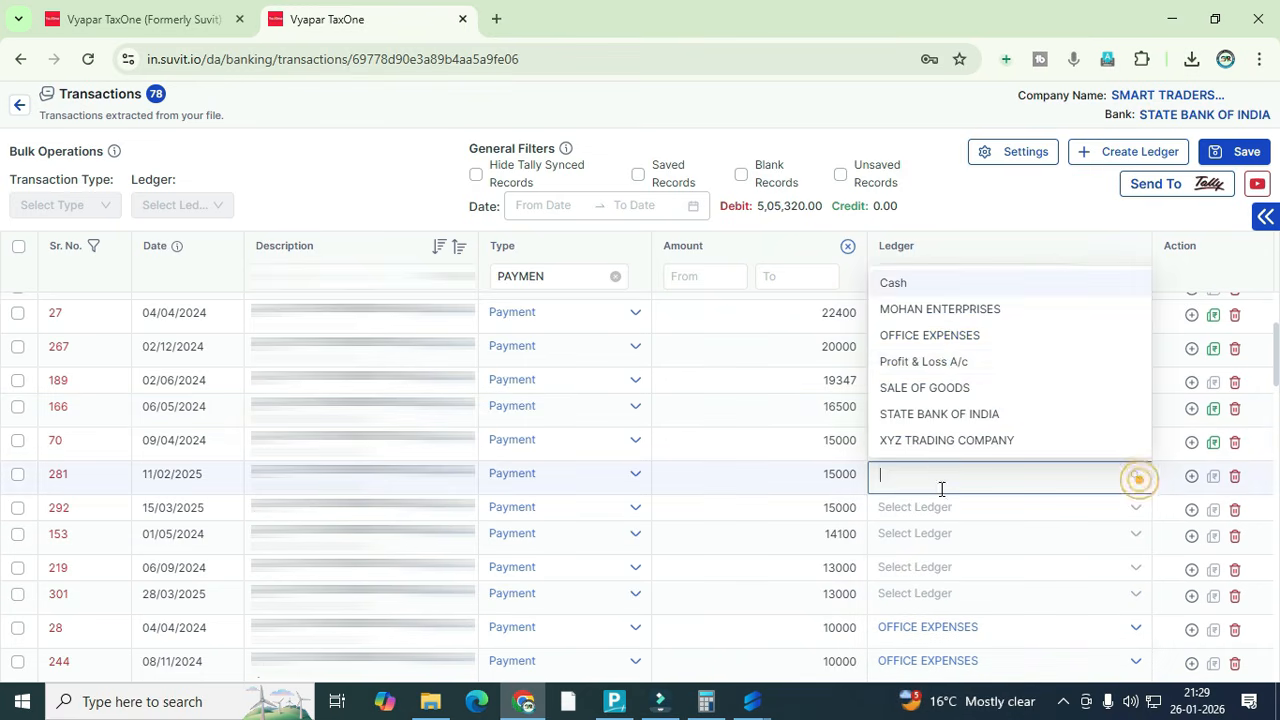
click(929, 337)
click(1136, 507)
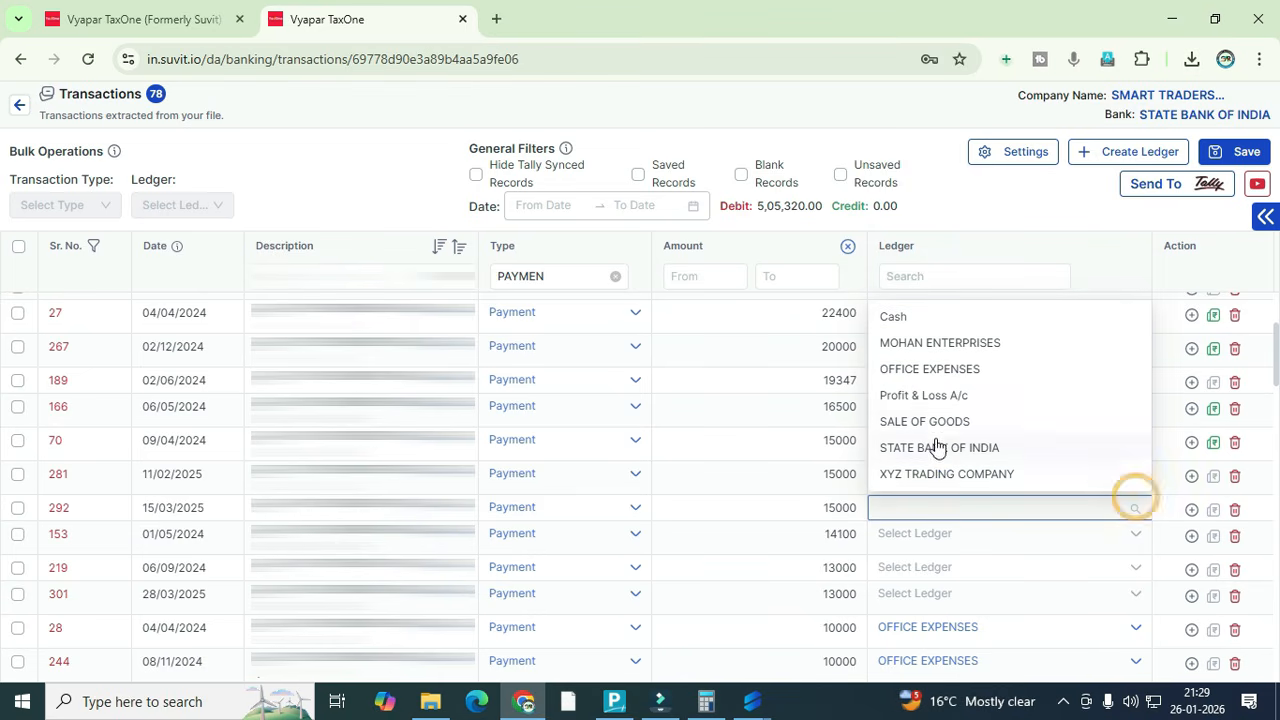
click(960, 343)
click(1138, 536)
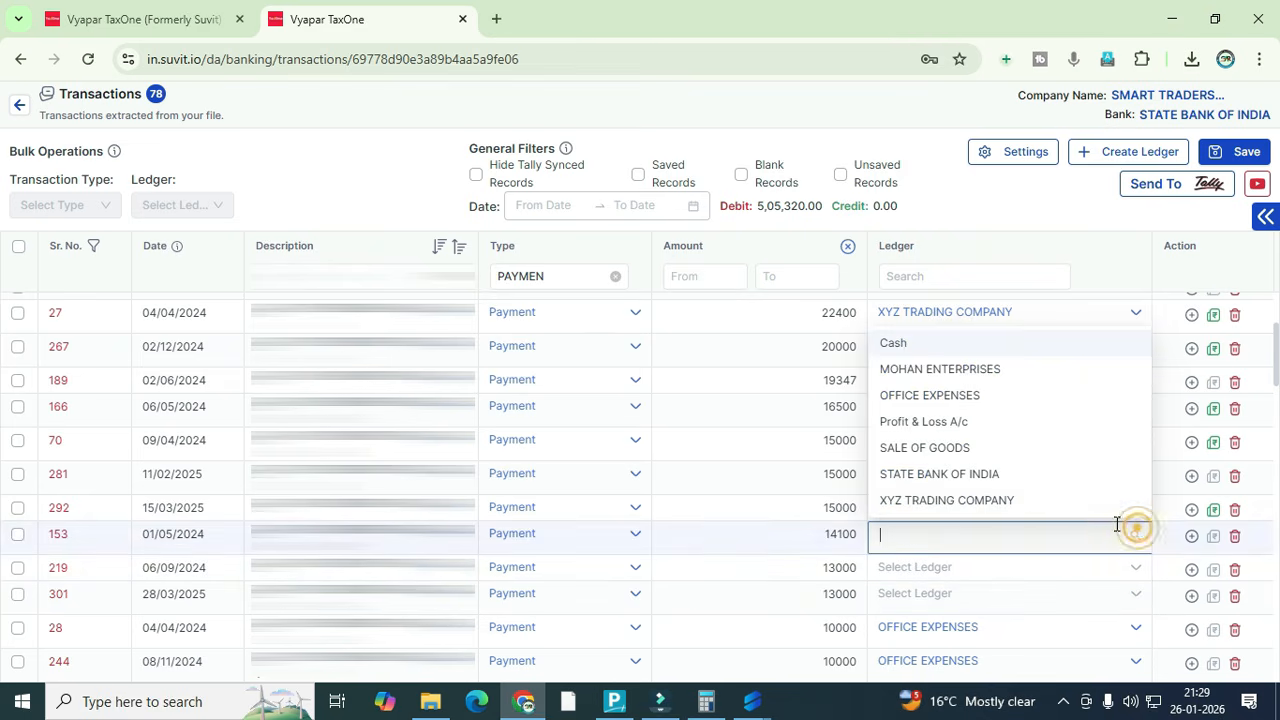
click(943, 502)
click(1138, 567)
click(937, 537)
Assign rows 301 and 107 to XYZ TRADING COMPANY.
scroll(1029, 557, down, 2)
click(1136, 407)
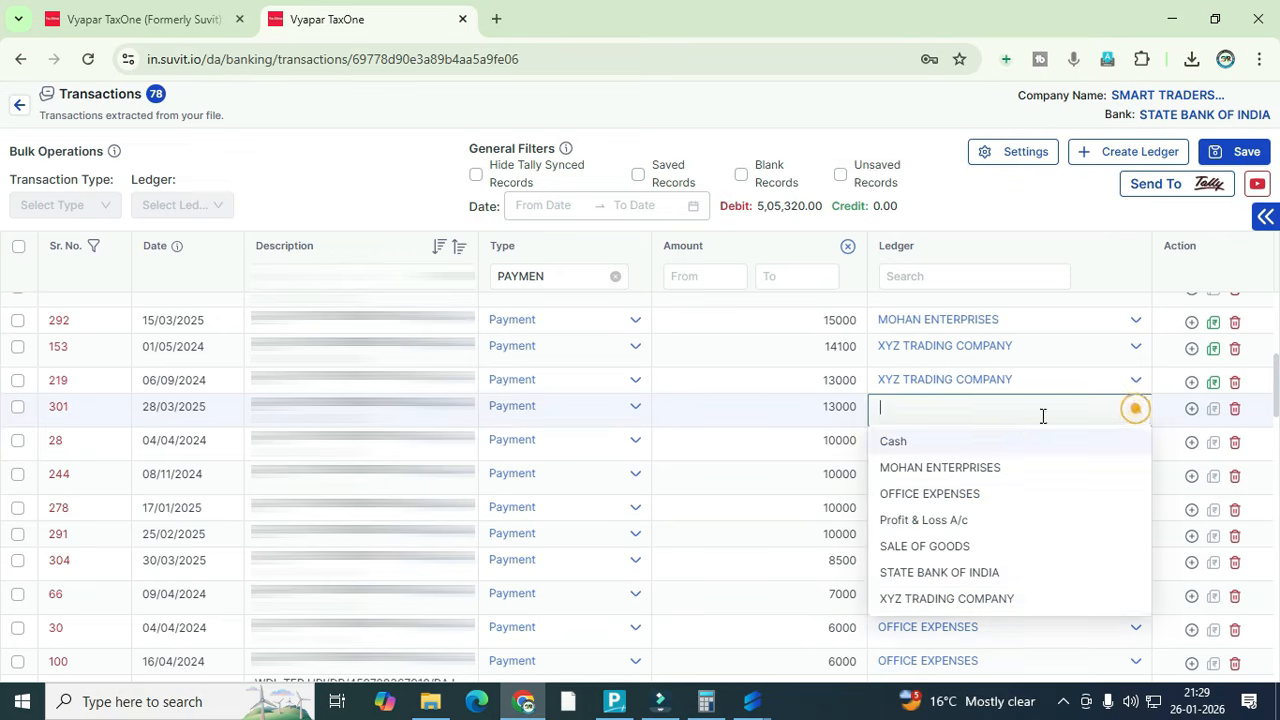
click(919, 599)
scroll(833, 513, down, 4)
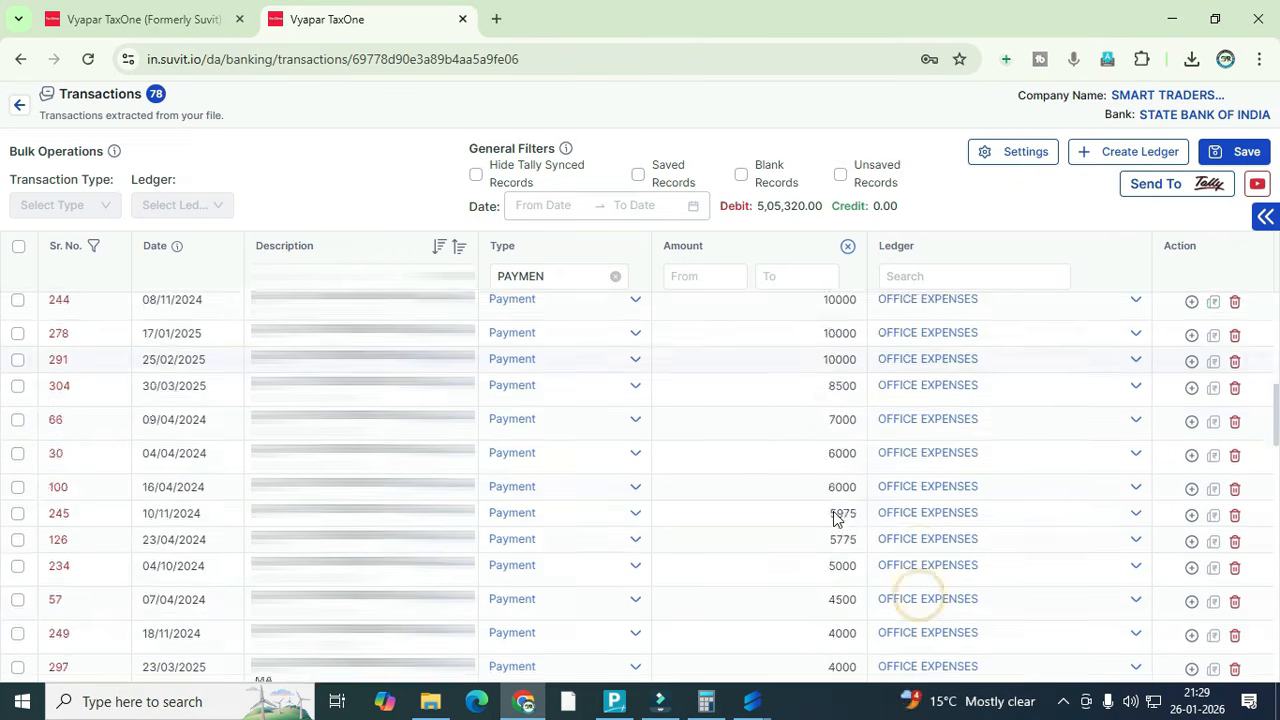
scroll(833, 513, up, 7)
click(1136, 474)
click(977, 438)
Review the payment rows and save all ledger assignments.
scroll(1068, 506, down, 5)
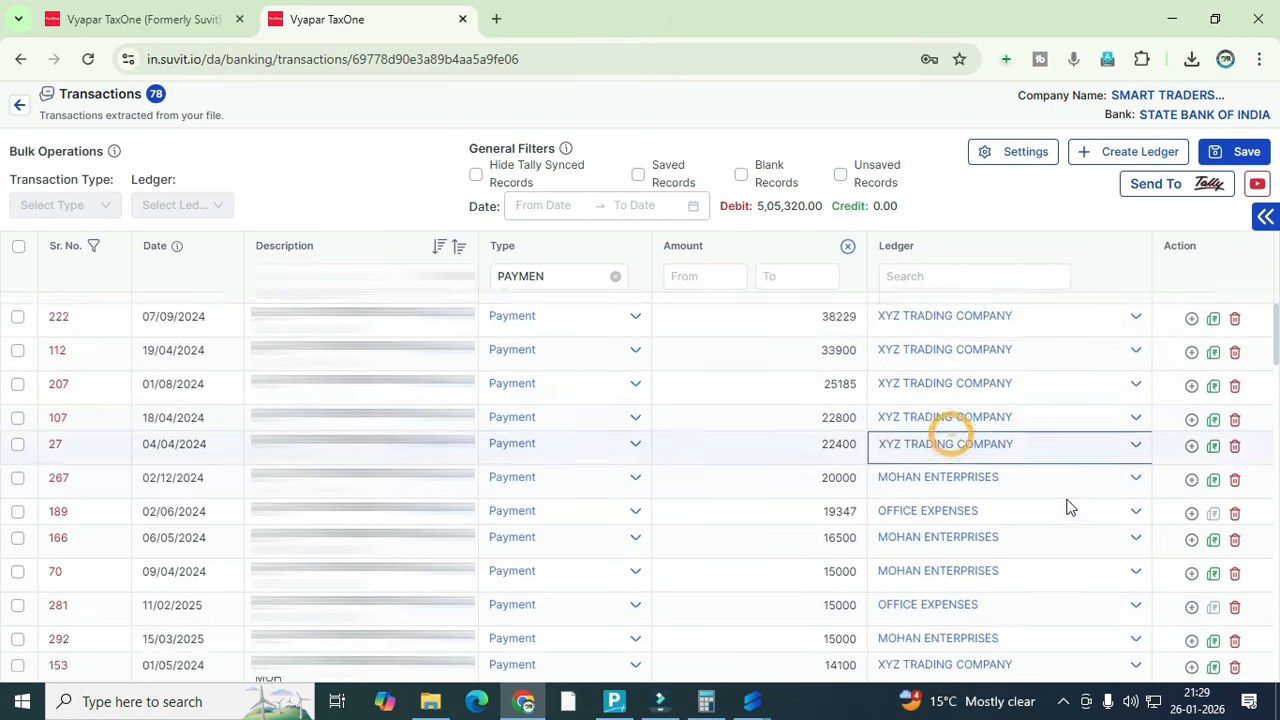
scroll(1012, 502, up, 3)
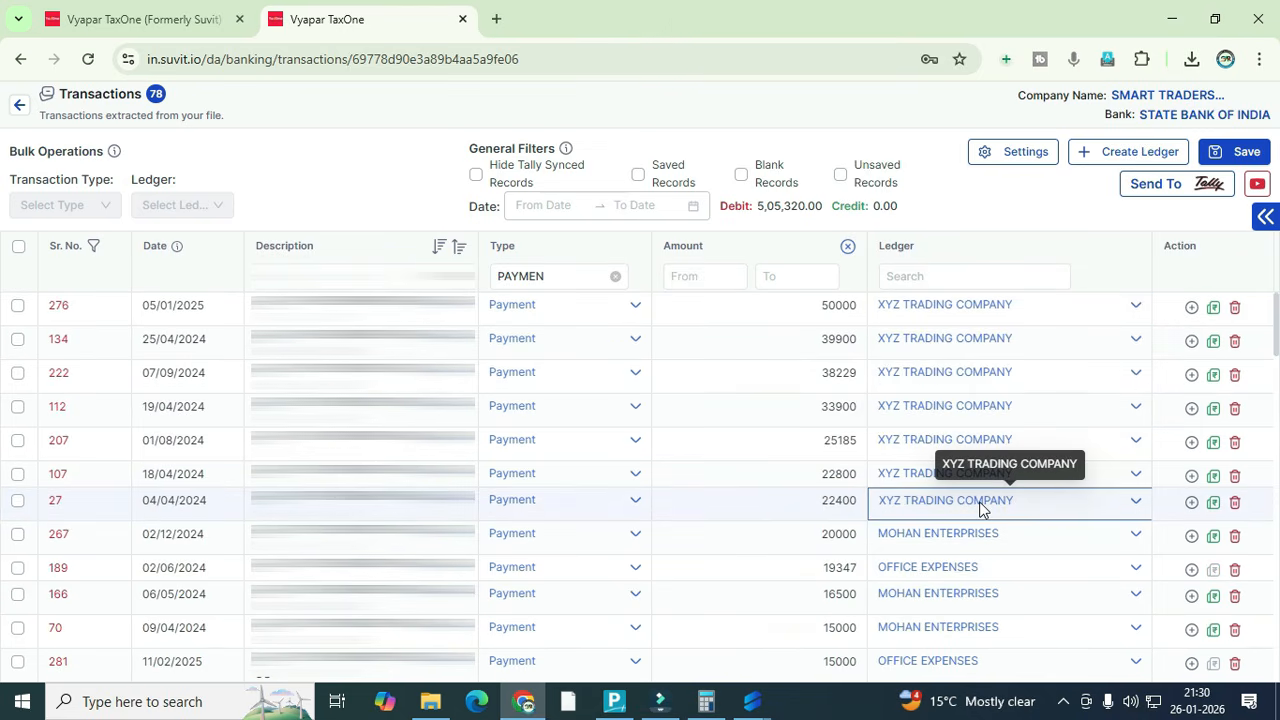
scroll(900, 485, down, 3)
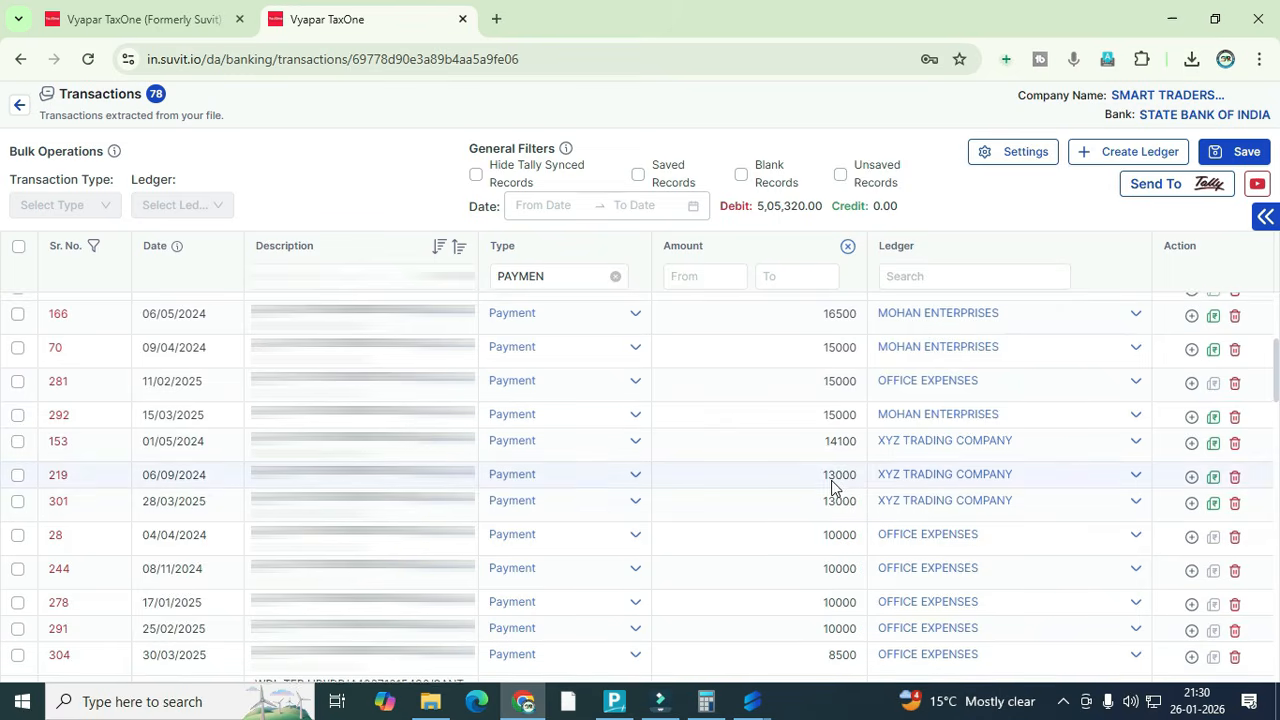
scroll(836, 488, up, 1)
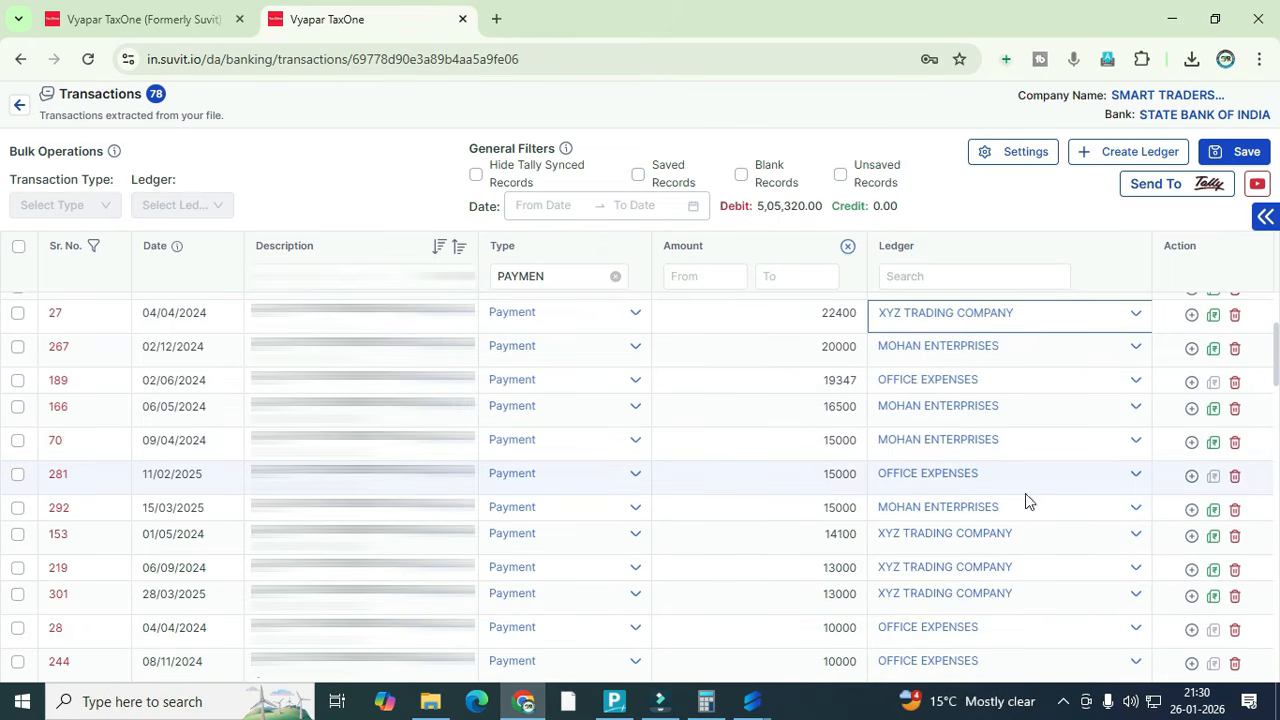
click(1246, 152)
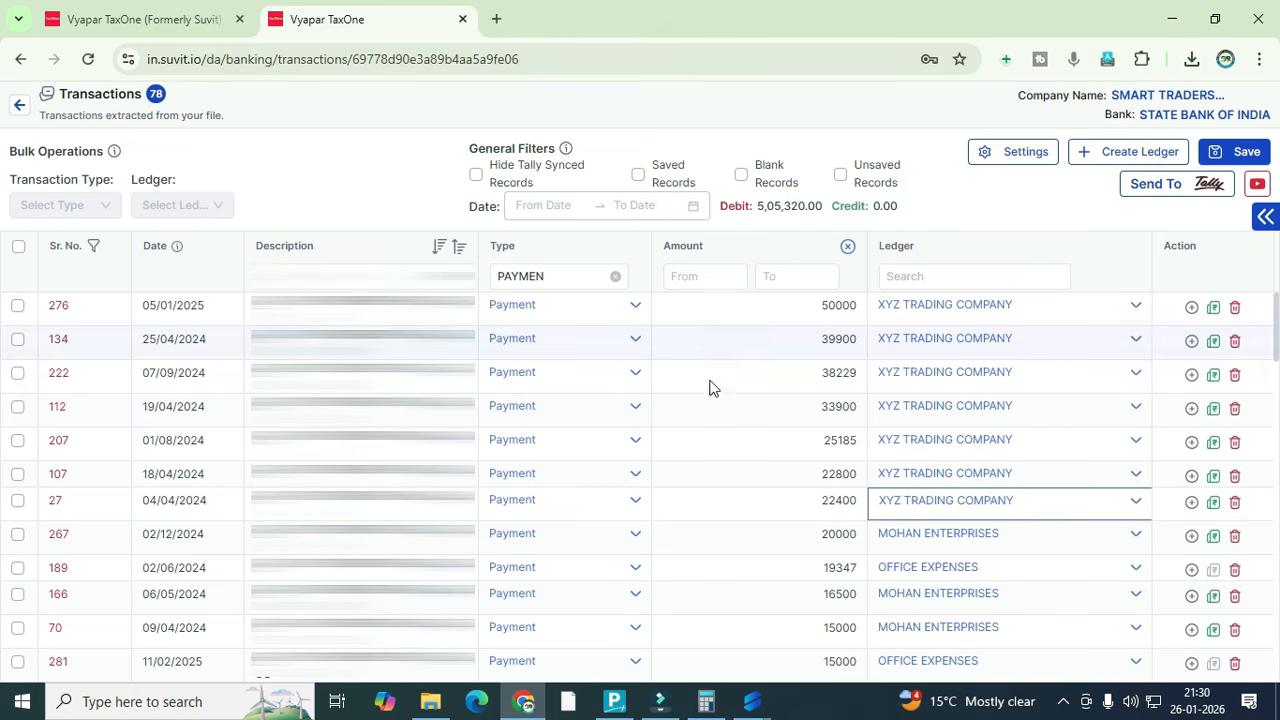
In Tally Prime, open the STATE BANK OF INDIA ledger report under Account Books.
key(alt+Tab)
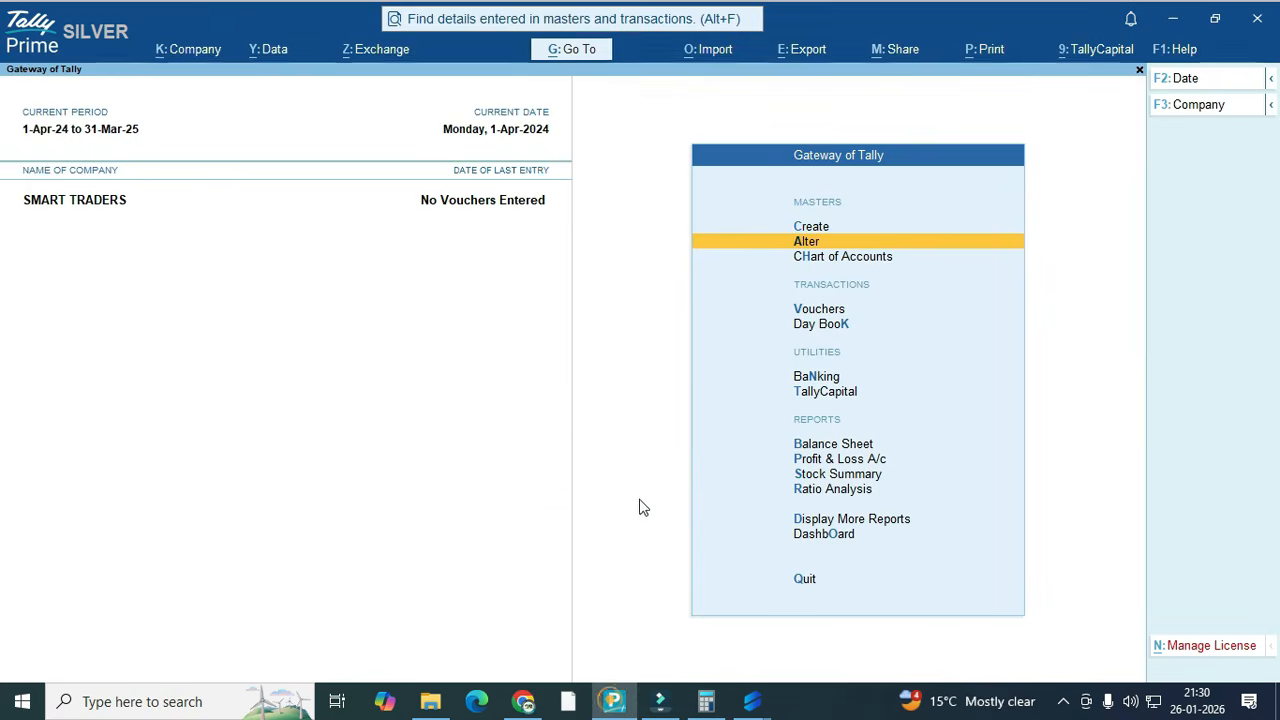
key(Up)
key(Up)
key(Up)
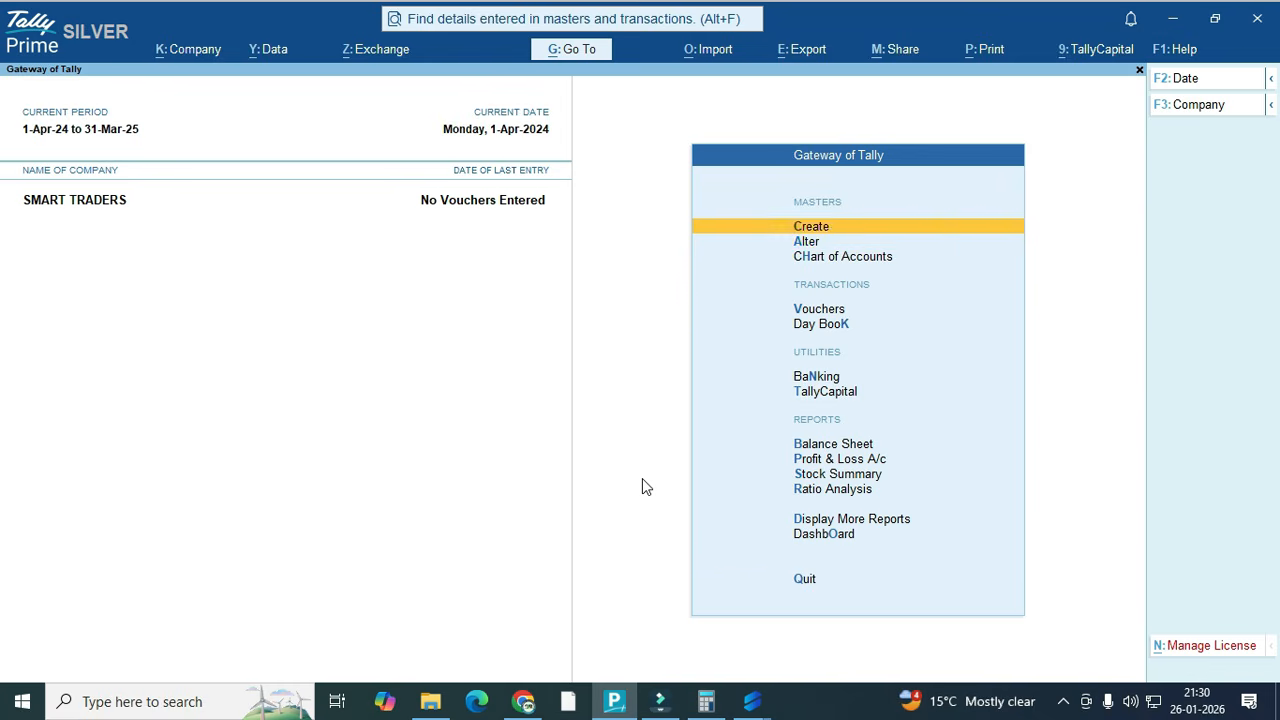
key(Return)
key(Down)
key(Down)
key(Down)
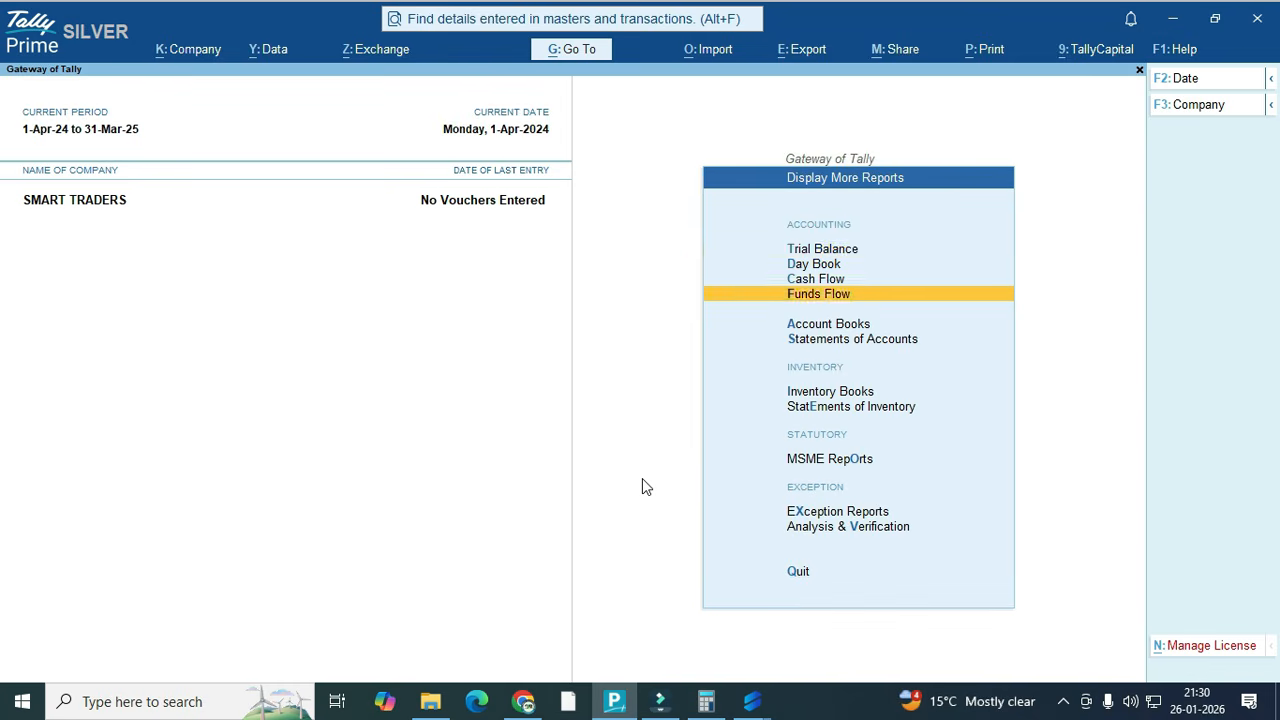
key(Down)
key(Return)
key(Down)
key(Return)
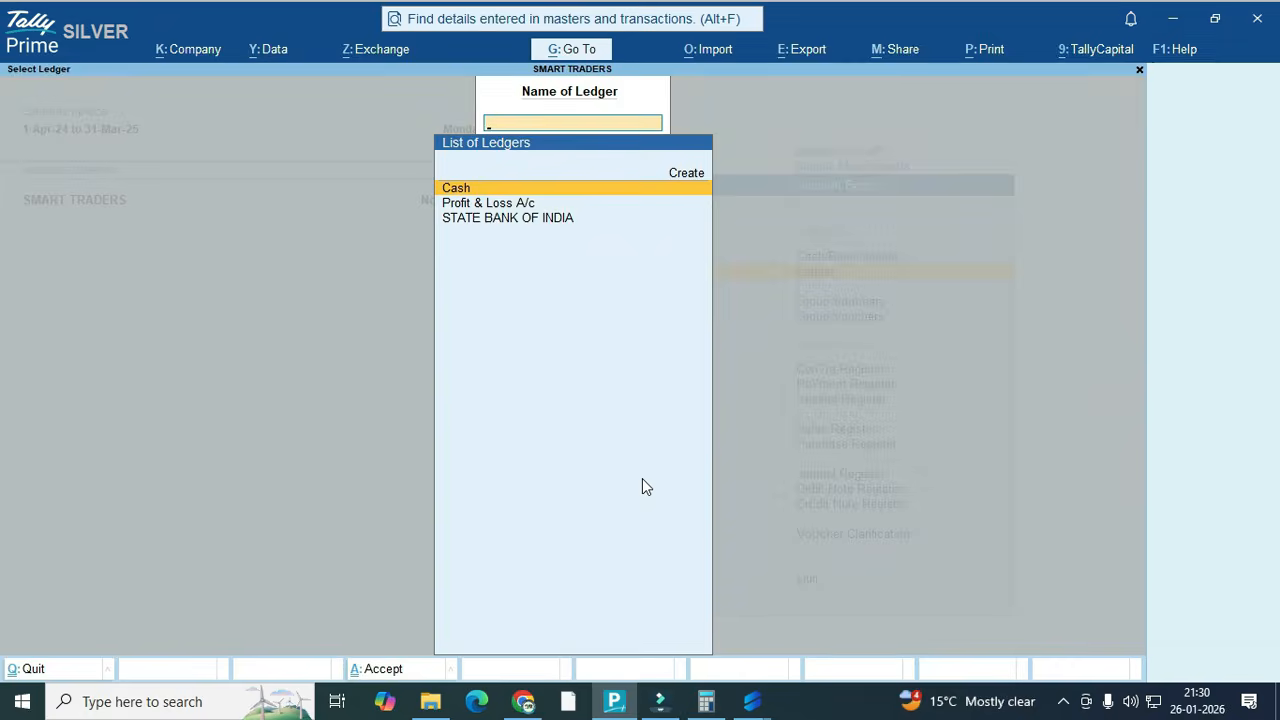
key(Down)
key(Down)
key(Return)
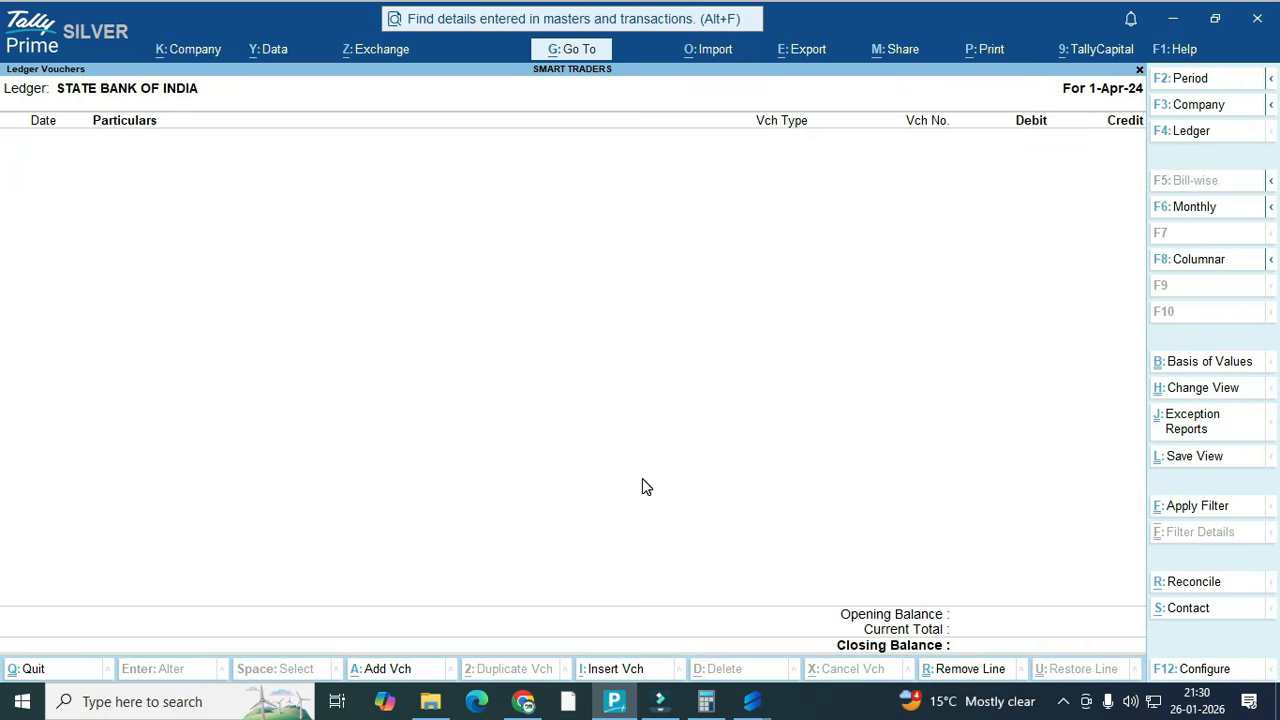
Back out of the empty bank ledger and return to Vyapar TaxOne.
key(Escape)
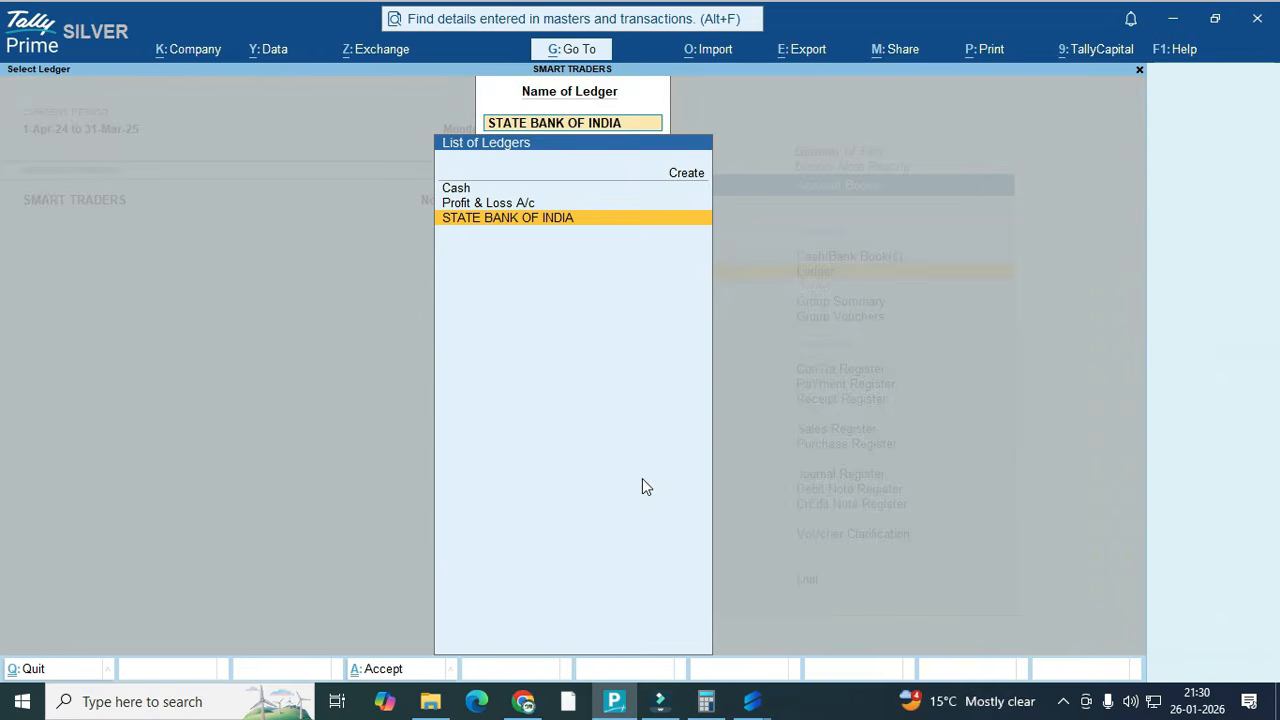
key(BackSpace)
key(Escape)
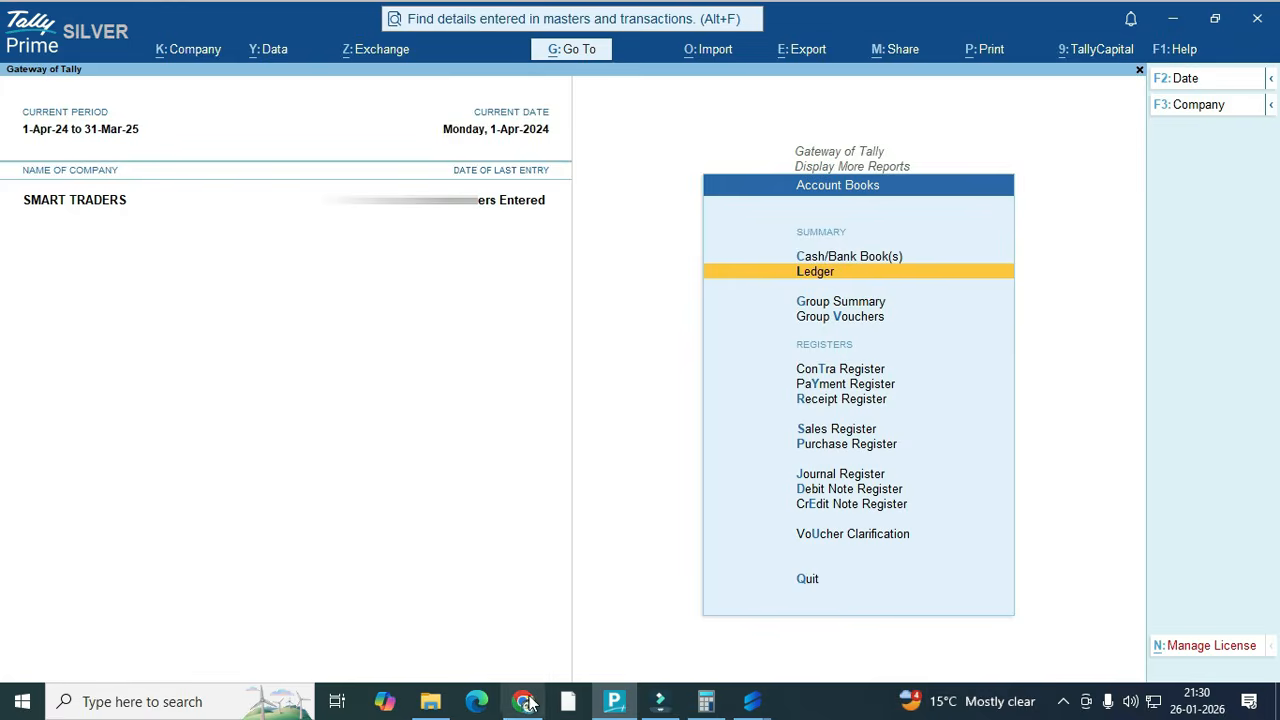
click(523, 701)
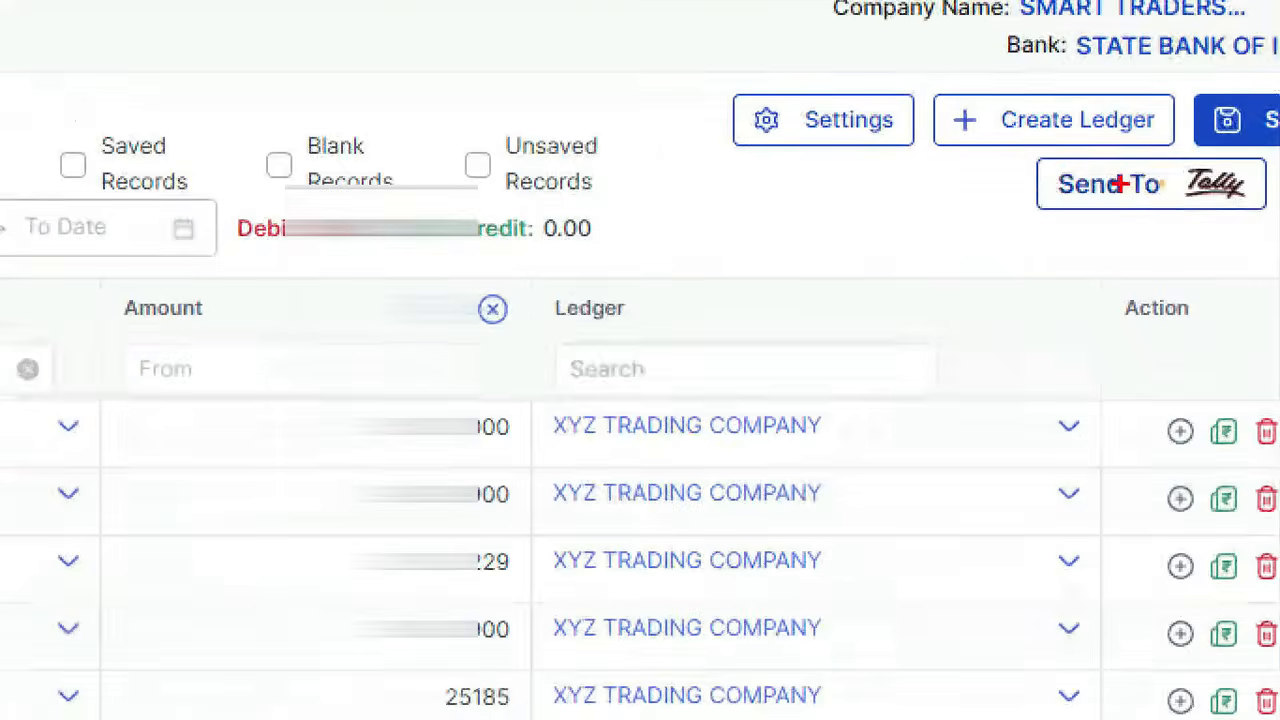
Verify every payment row carries a ledger, then request Send To Tally.
mouse_move(1015, 155)
mouse_down()
mouse_move(1120, 214)
mouse_move(1277, 220)
mouse_up()
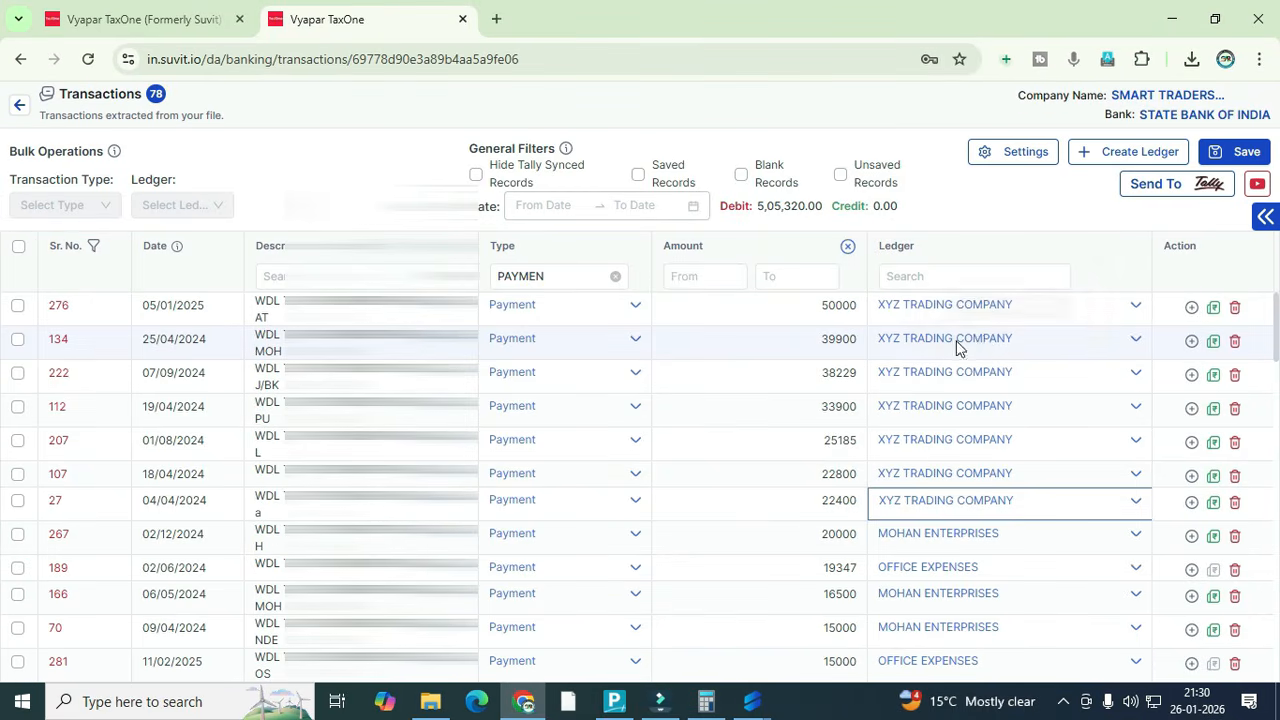
scroll(955, 345, down, 15)
scroll(926, 408, down, 15)
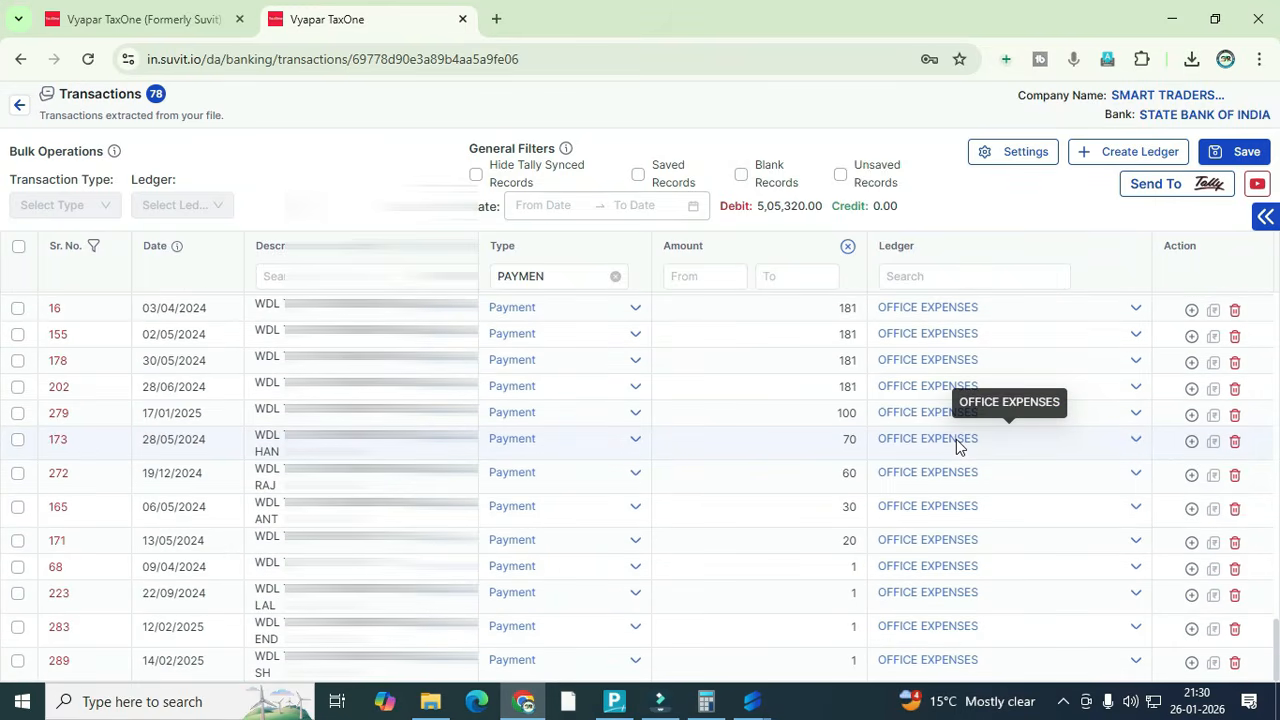
scroll(990, 508, up, 10)
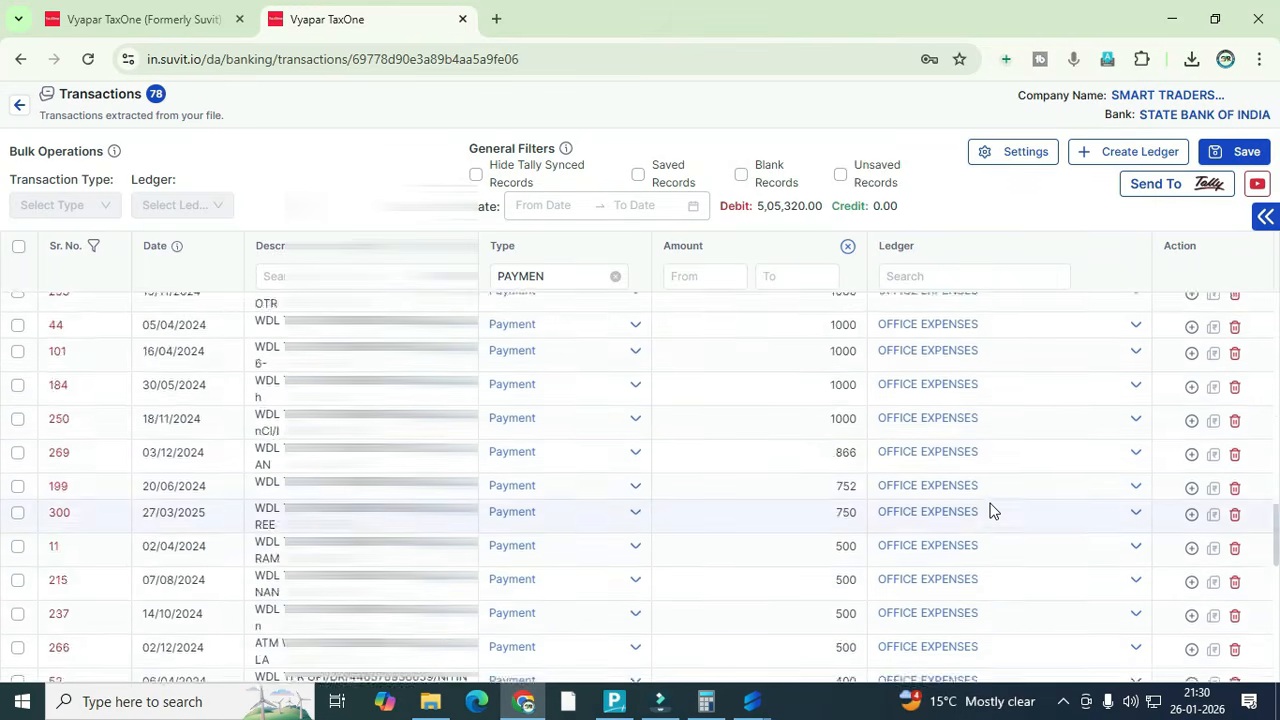
scroll(990, 508, up, 10)
scroll(1114, 489, down, 8)
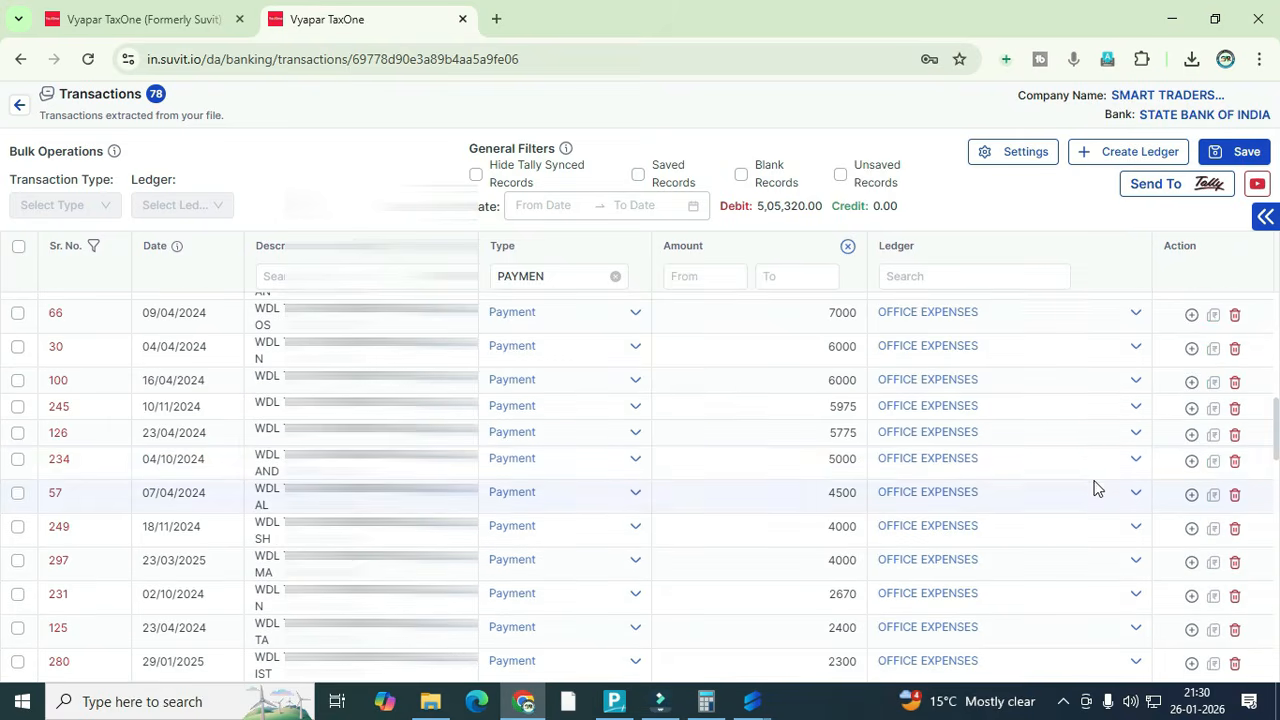
click(1160, 188)
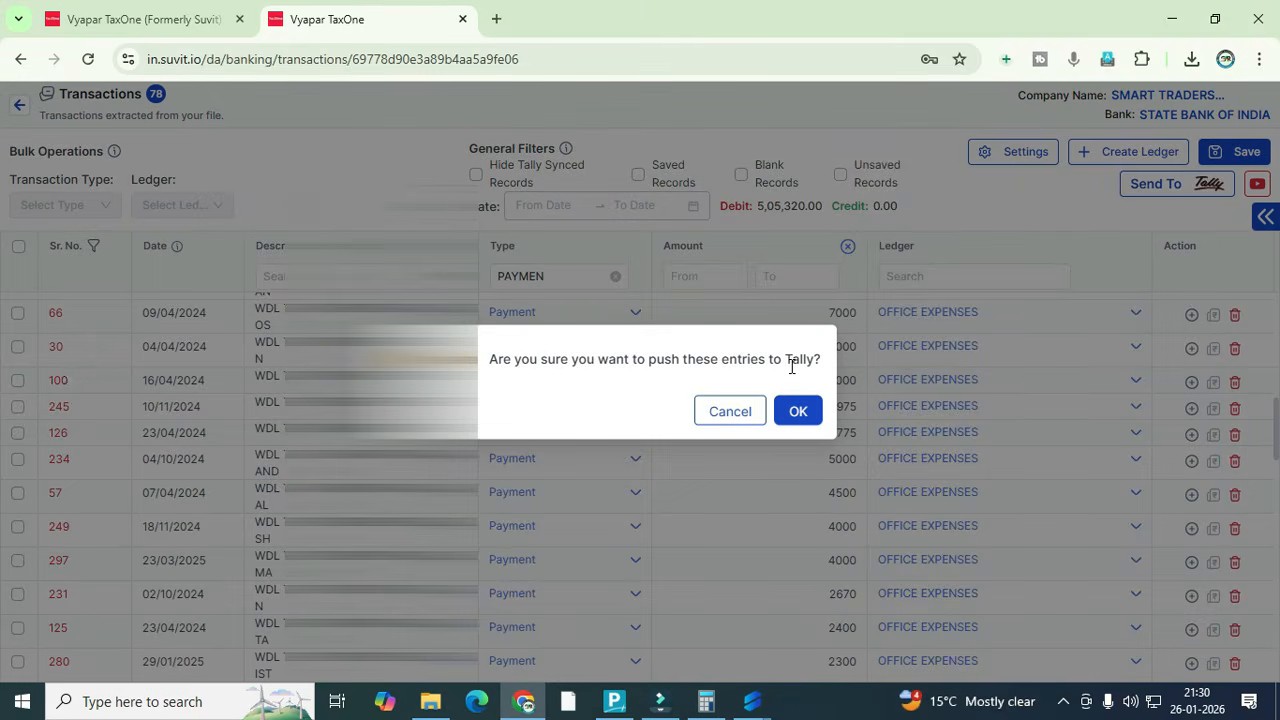
Confirm the push and refresh the Tally Connector so 305 transactions go in progress.
click(799, 412)
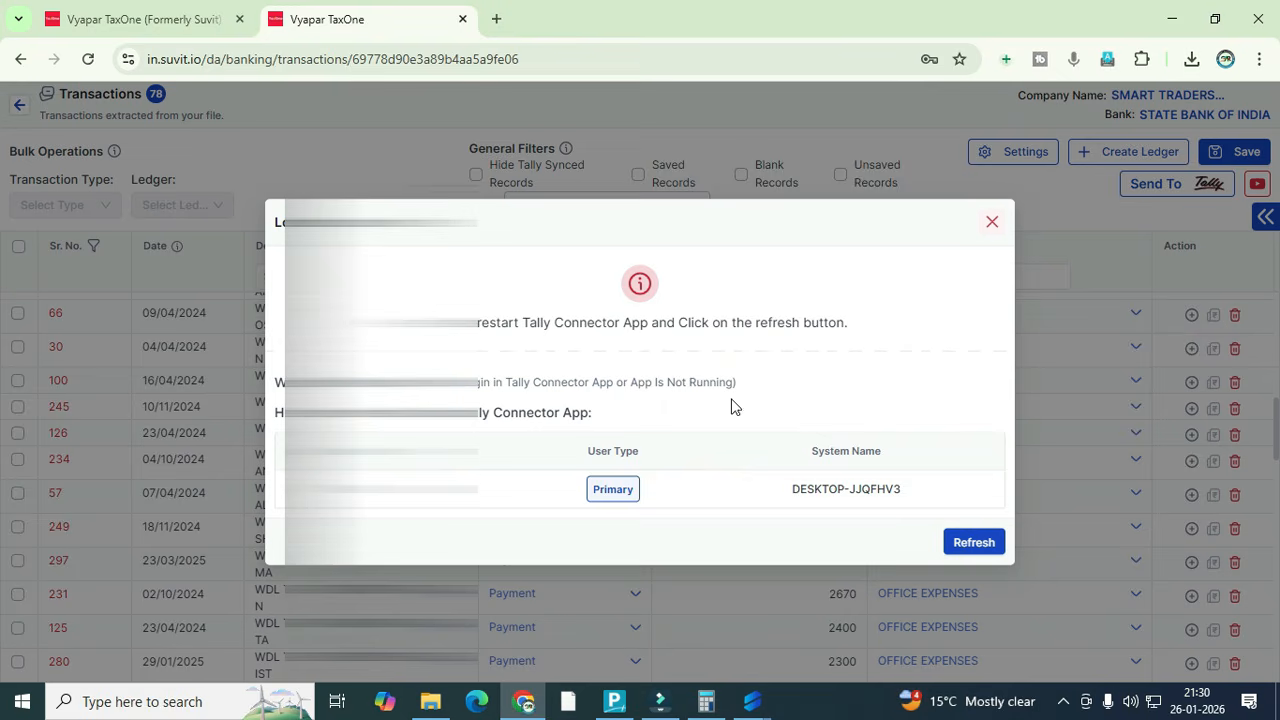
click(976, 541)
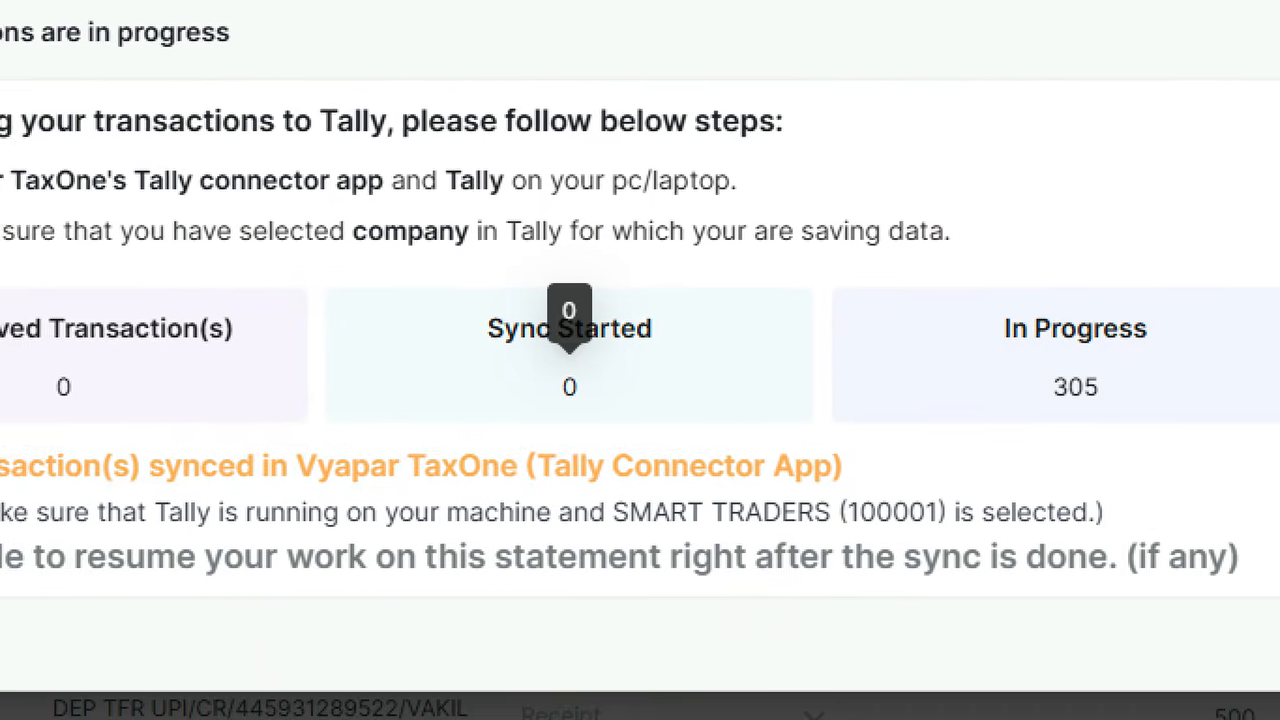
click(546, 436)
drag(850, 287, 1146, 415)
mouse_move(1047, 370)
mouse_down()
mouse_move(1060, 386)
mouse_move(1168, 328)
mouse_up()
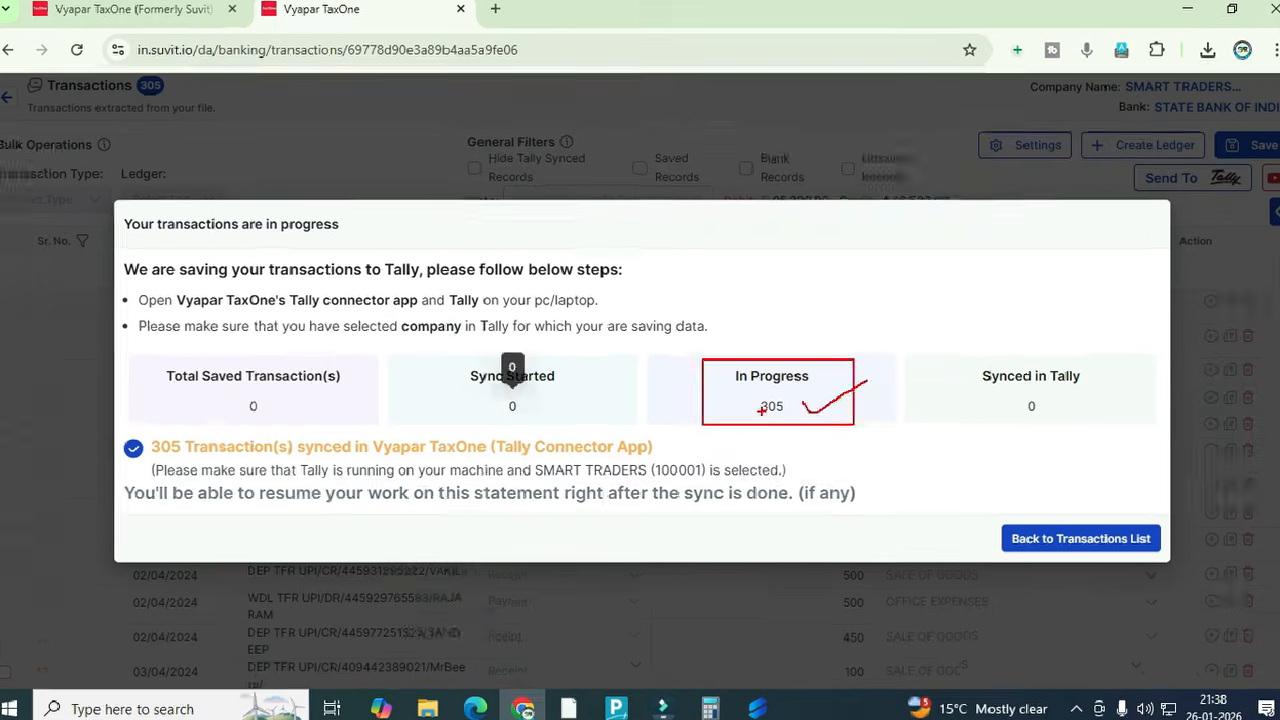
key(Escape)
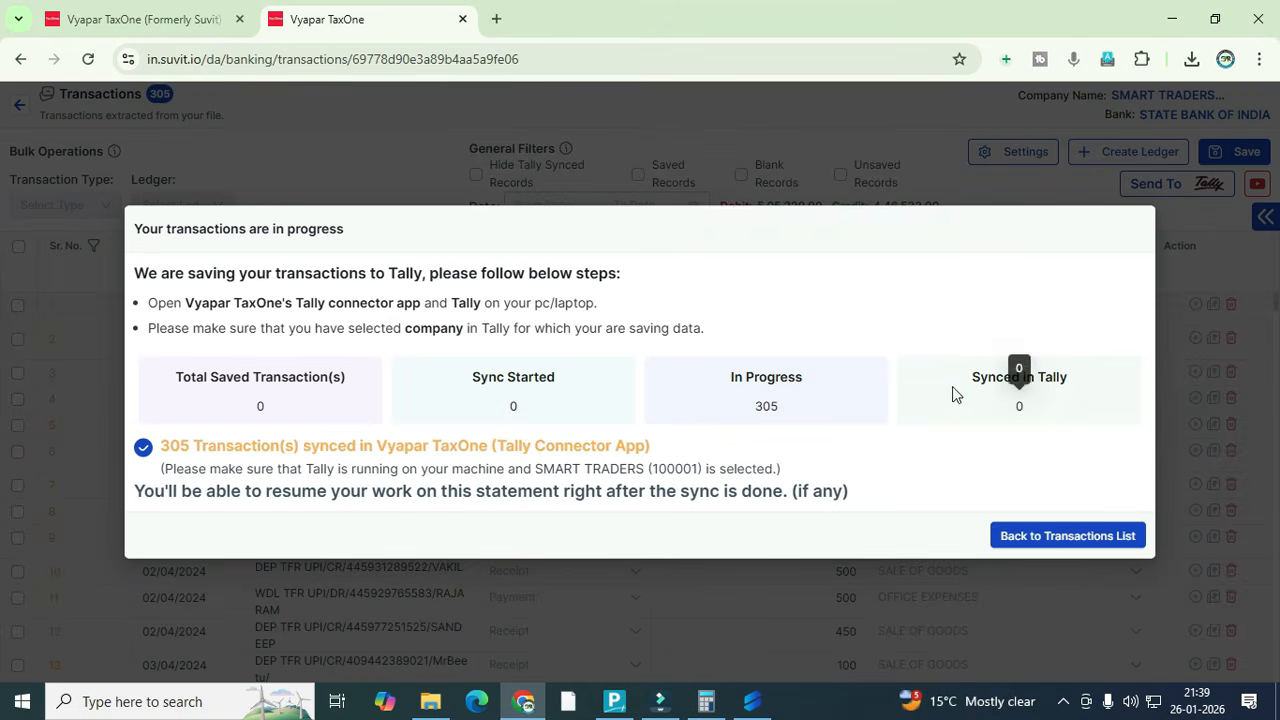
key(ctrl+1)
click(1131, 440)
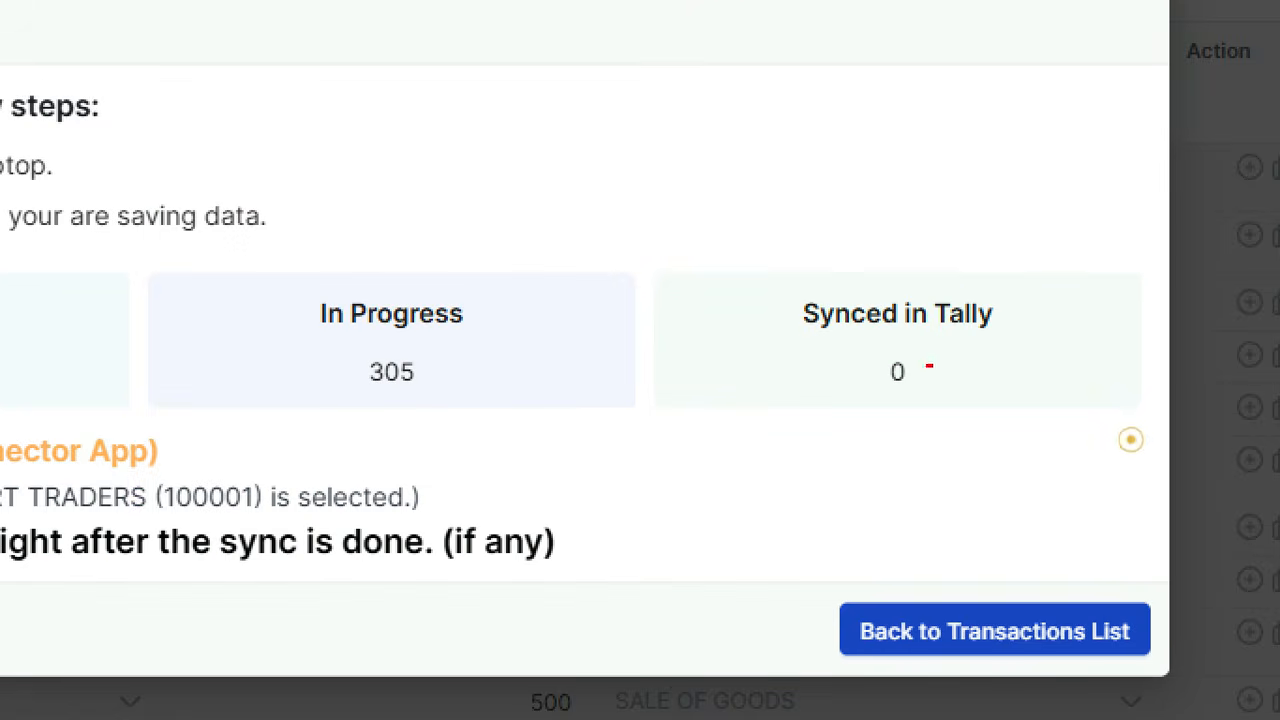
mouse_move(732, 255)
mouse_down()
mouse_move(746, 358)
mouse_move(1031, 424)
mouse_up()
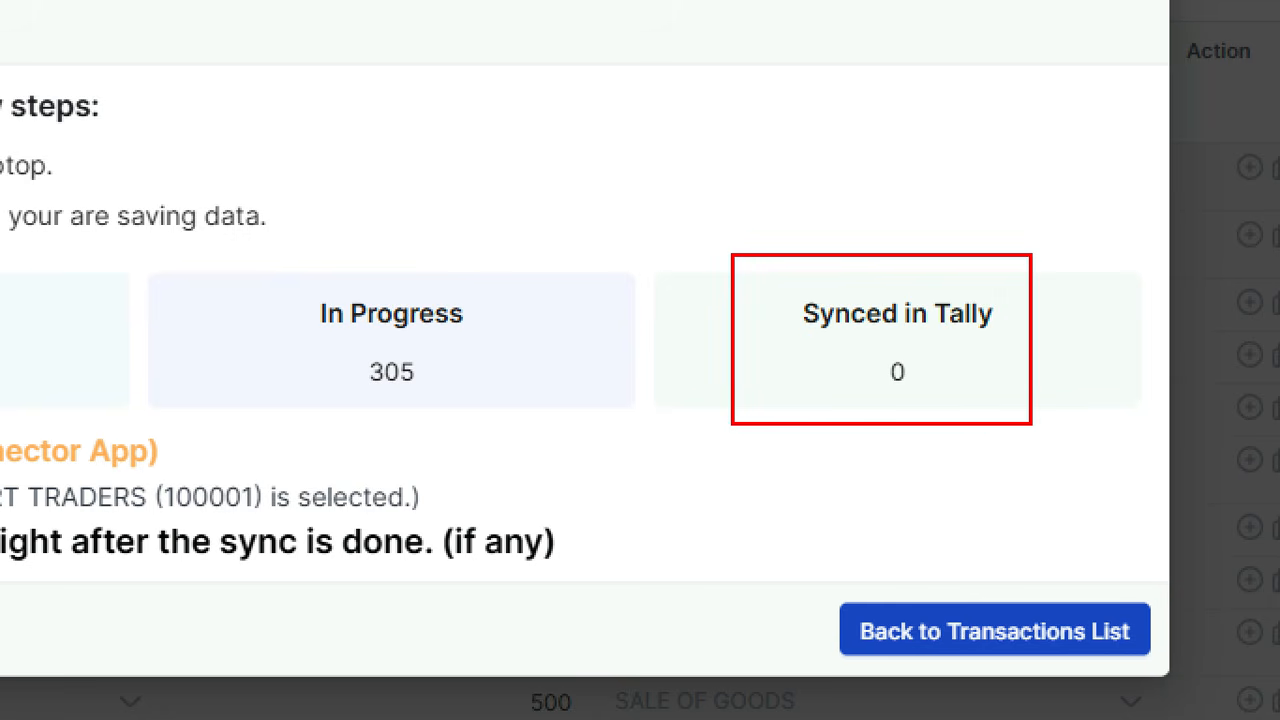
mouse_move(312, 352)
mouse_down()
mouse_move(375, 262)
mouse_move(634, 288)
mouse_move(740, 358)
mouse_move(695, 395)
mouse_up()
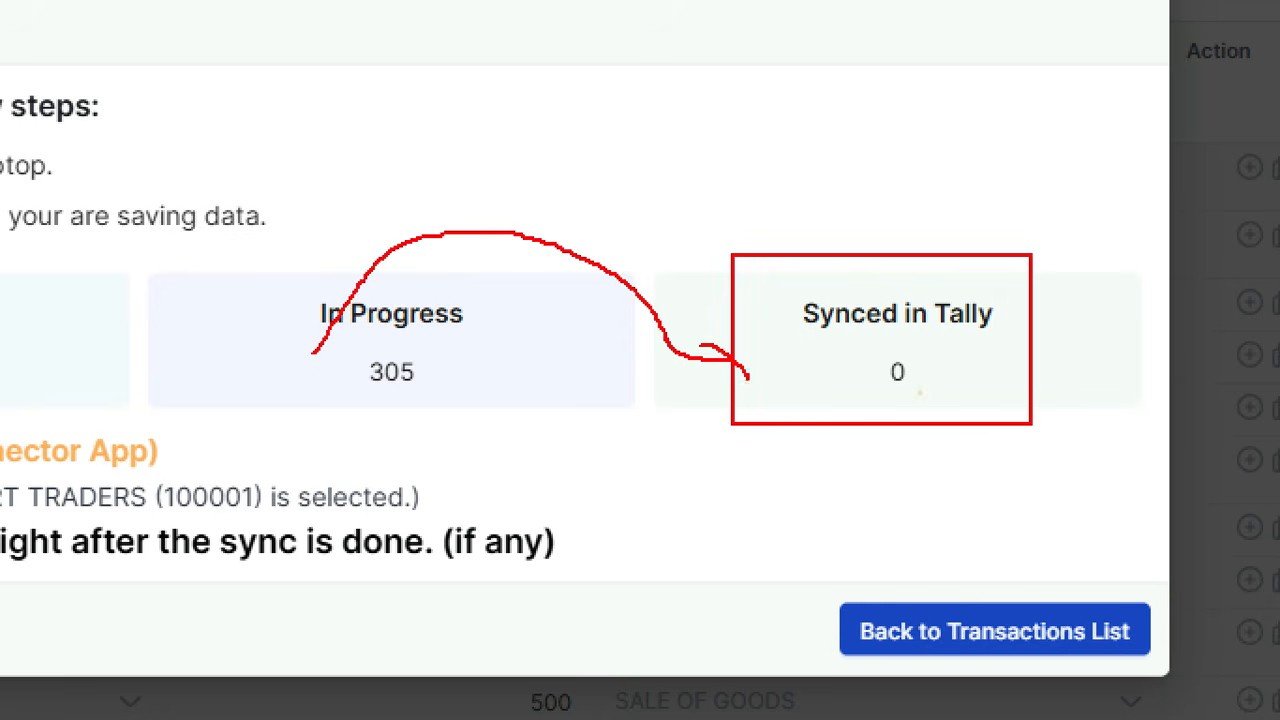
mouse_move(890, 348)
mouse_down()
mouse_move(860, 405)
mouse_move(806, 347)
mouse_up()
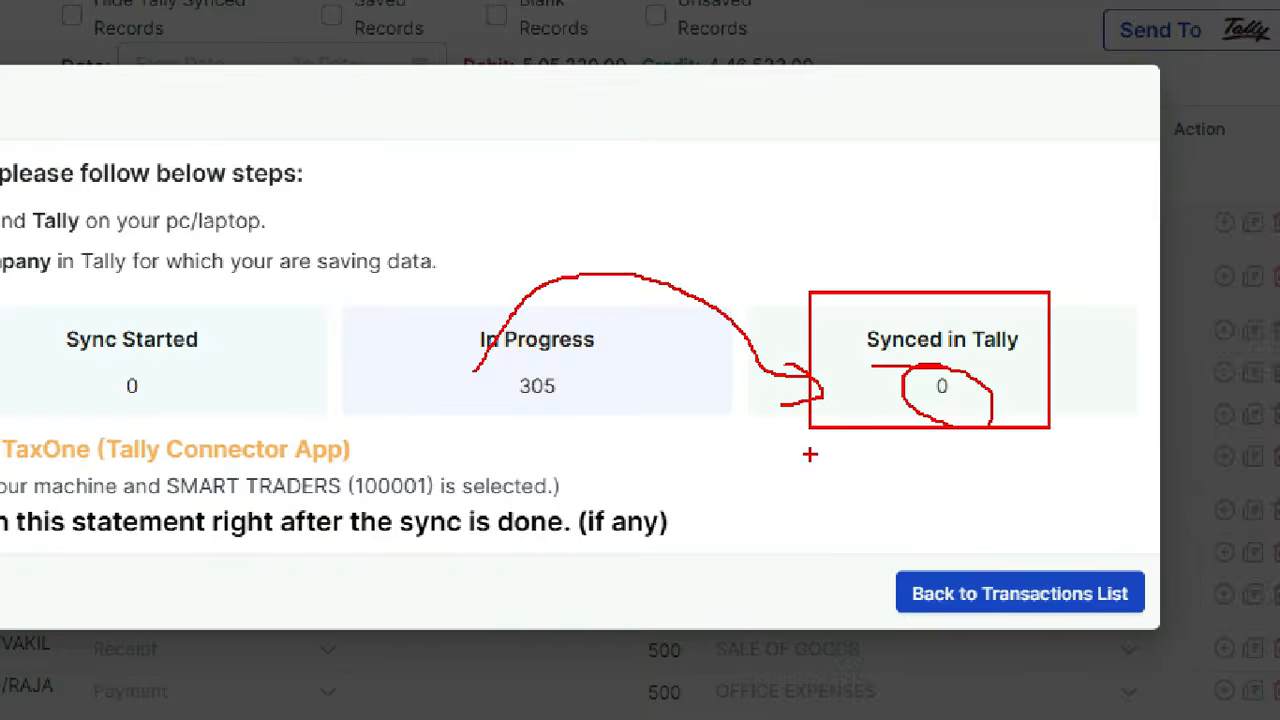
key(Escape)
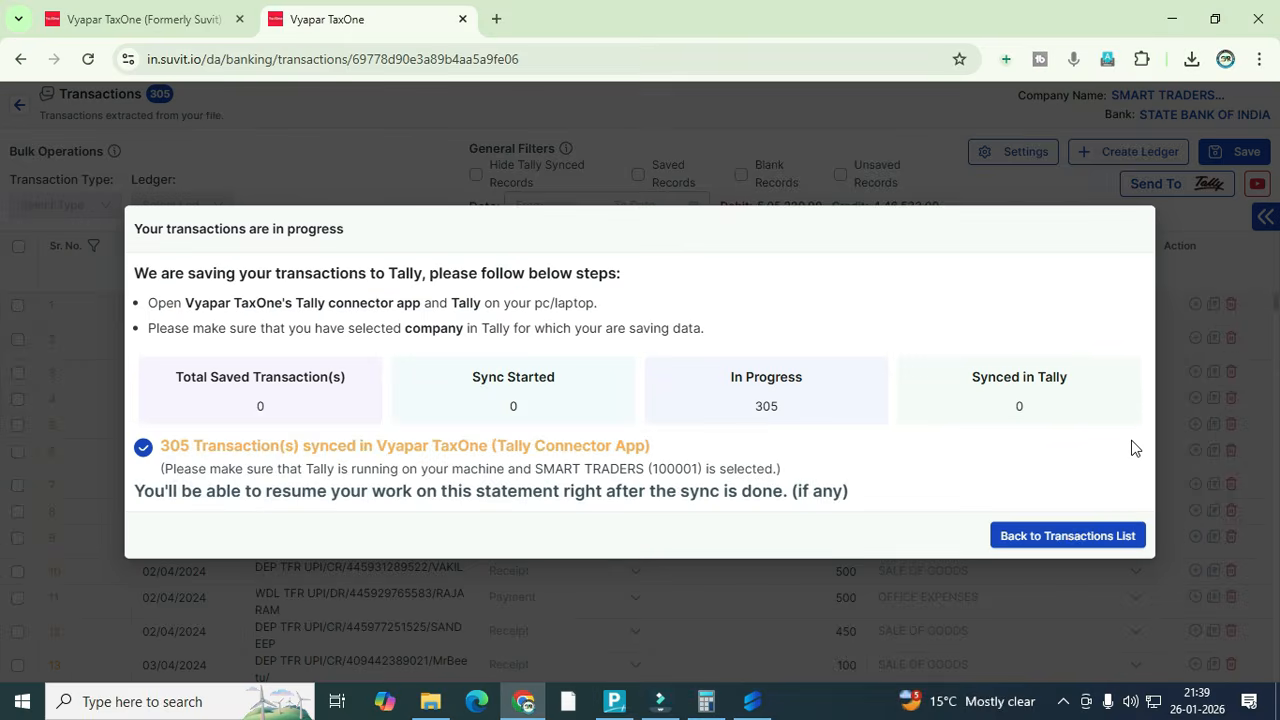
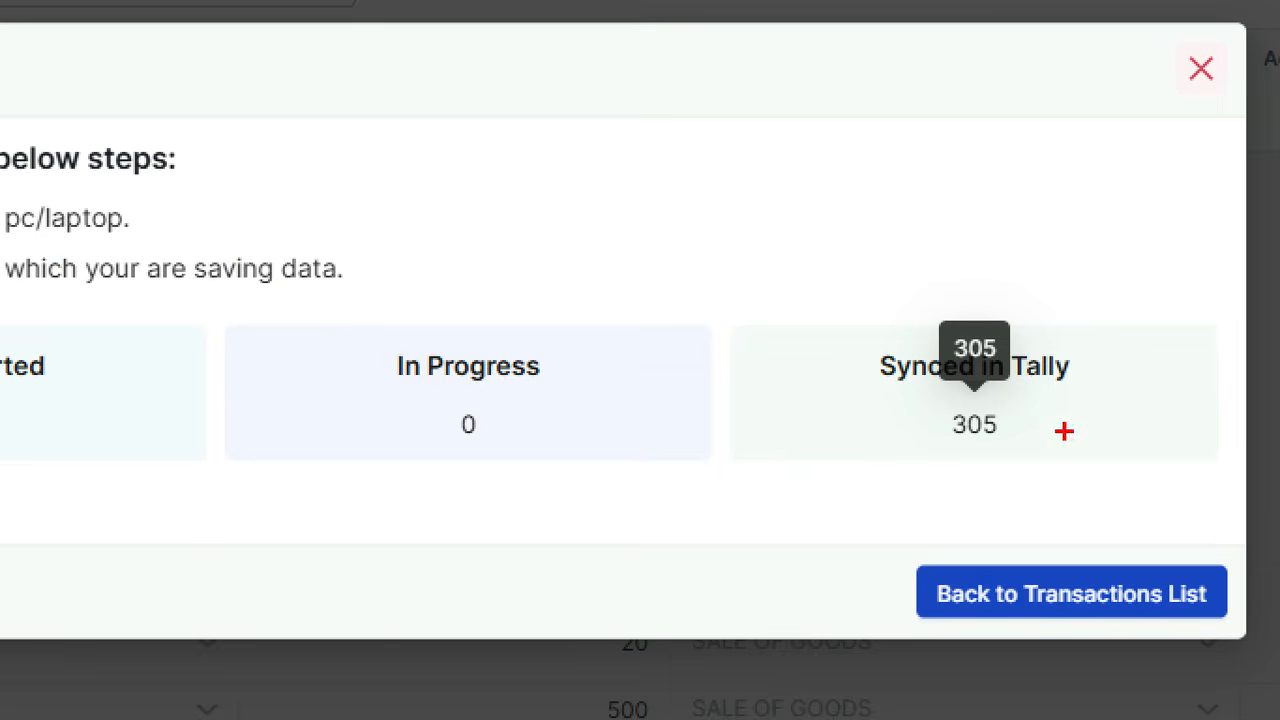
Confirm the Synced in Tally count of 305 and close the sync-status summary.
click(1063, 431)
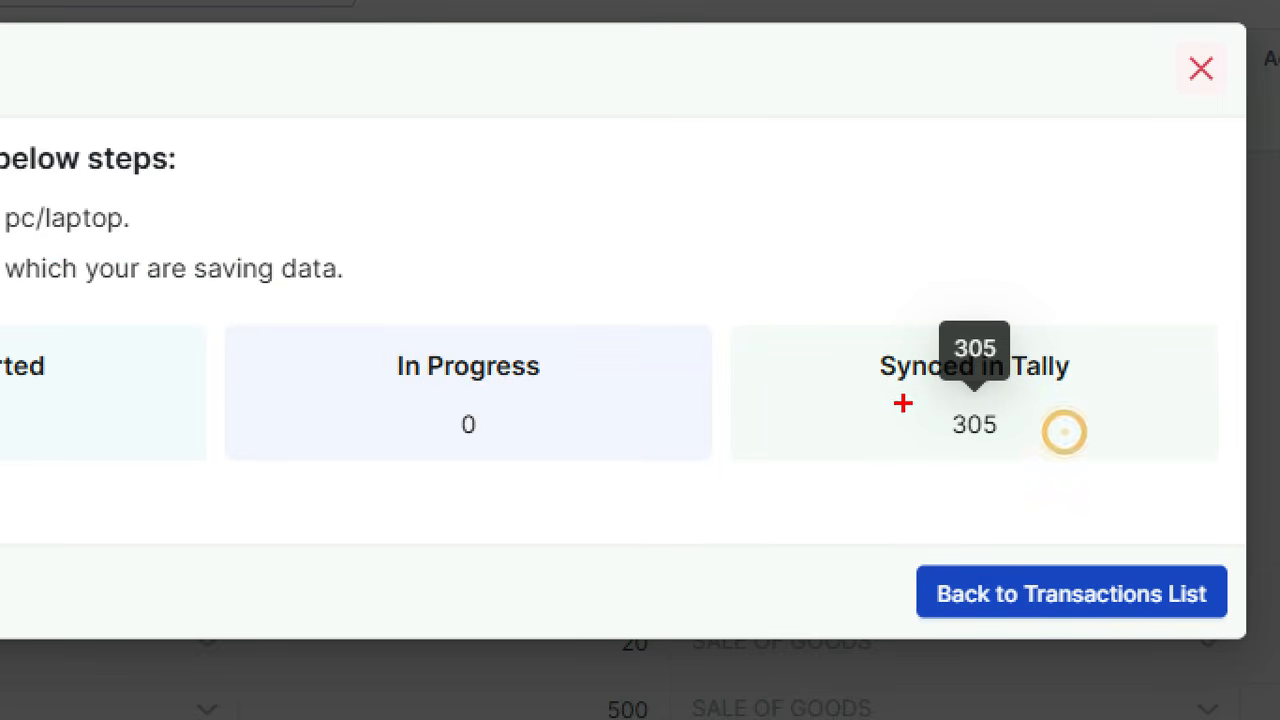
drag(845, 324, 1121, 449)
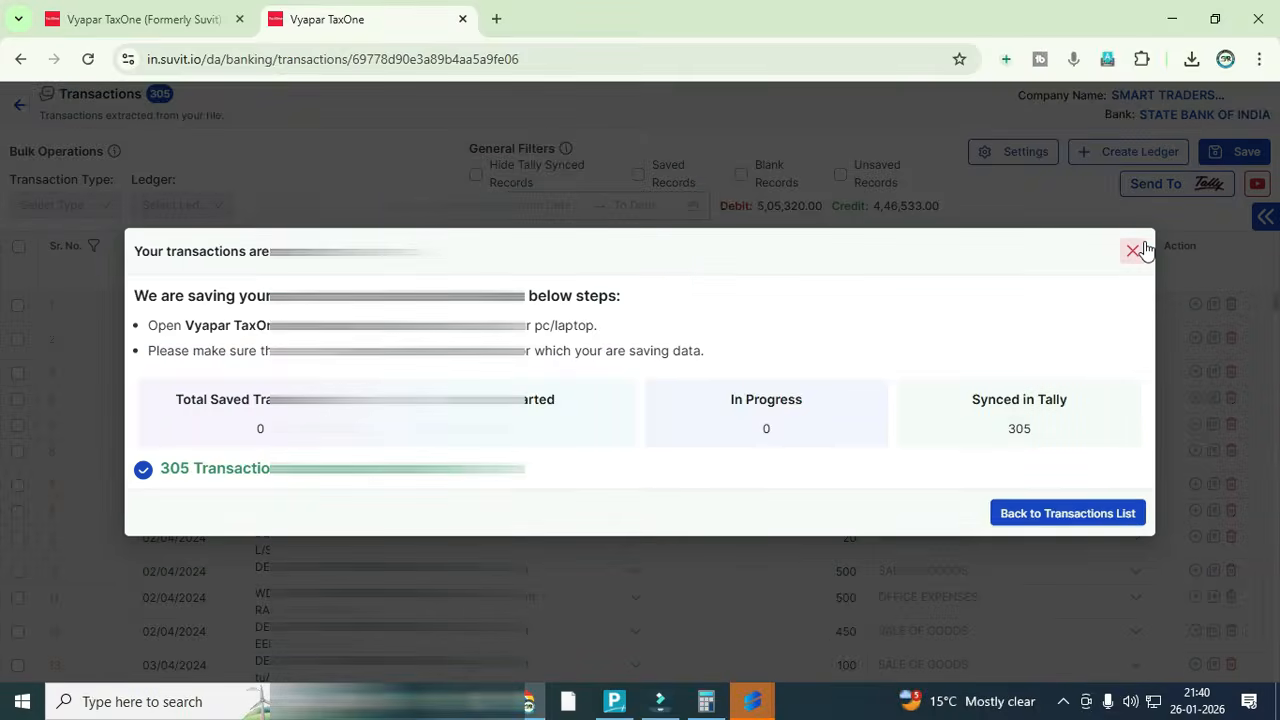
click(1133, 252)
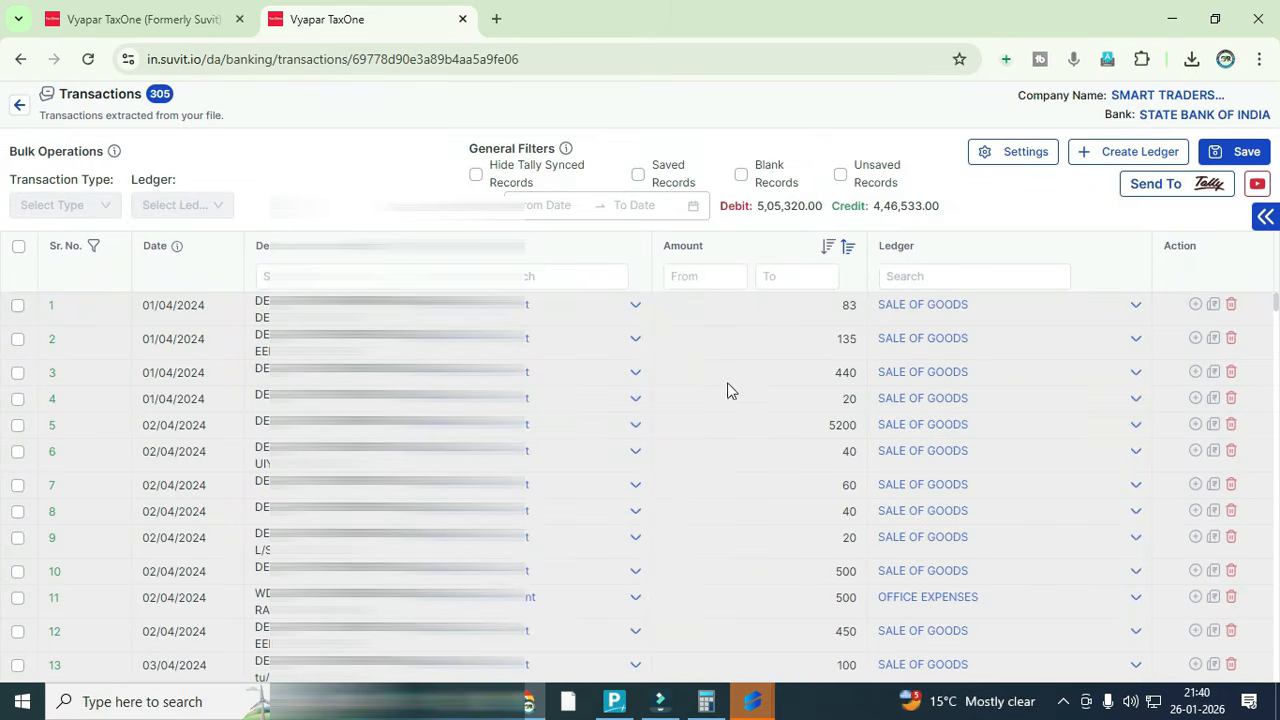
In Tally Prime, go to Display More Reports > Account Books > Ledger.
click(617, 703)
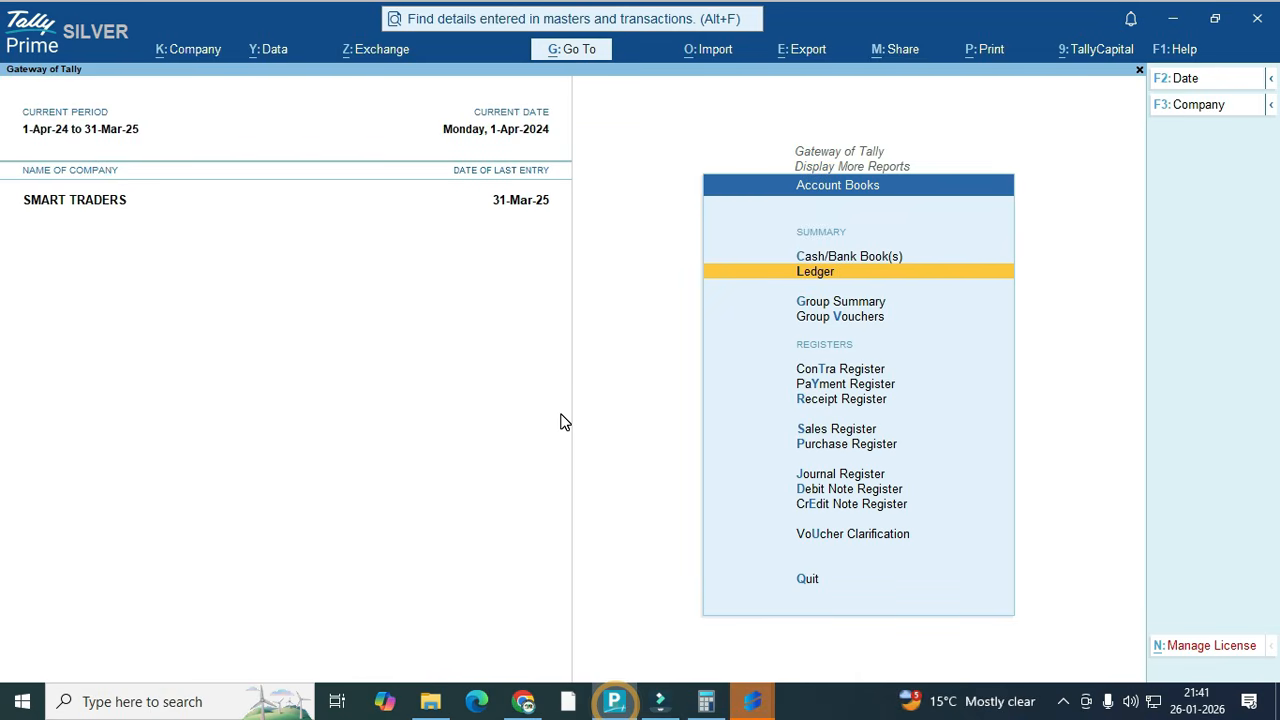
key(Escape)
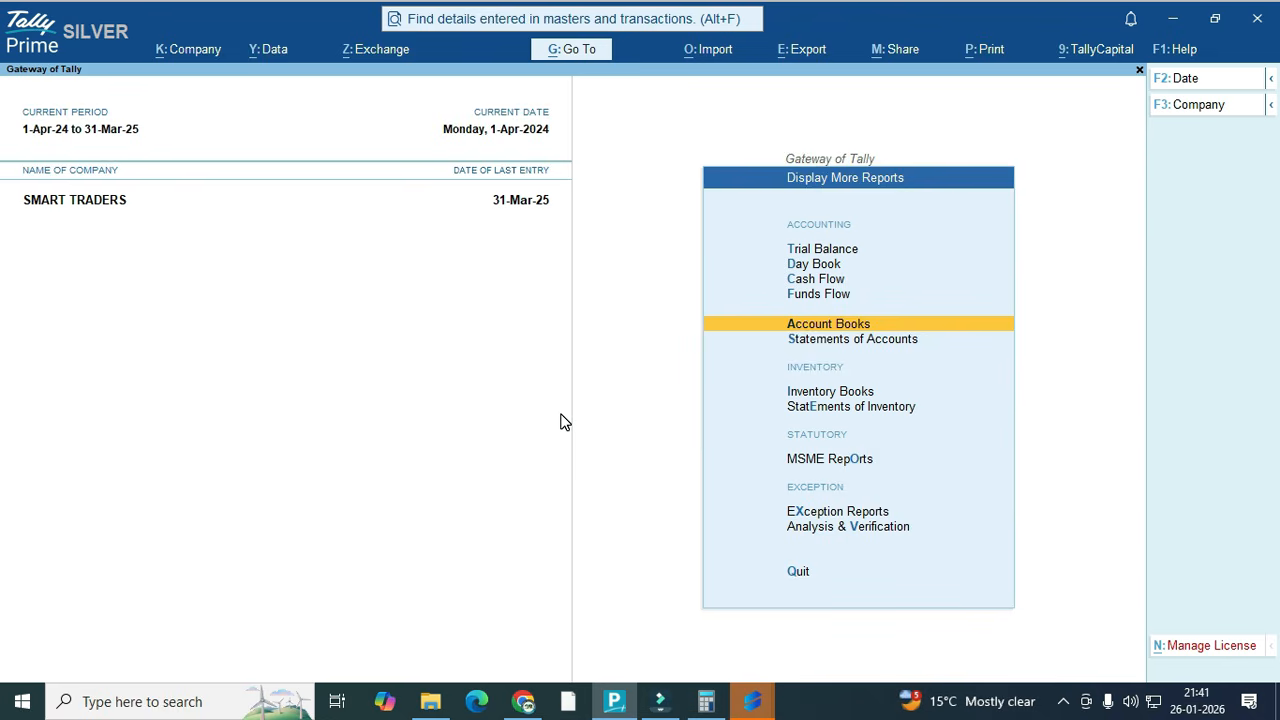
key(Escape)
key(Up)
key(Down)
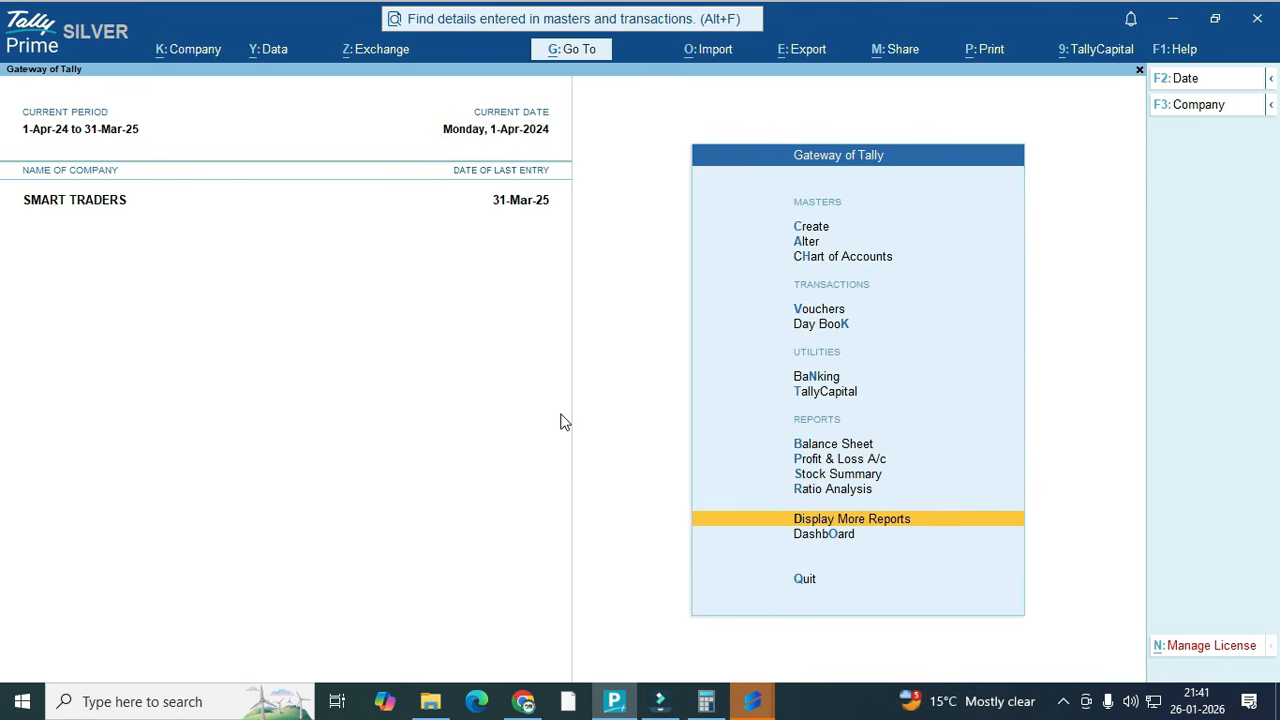
key(Return)
key(Down)
key(Down)
key(Down)
key(Down)
key(Return)
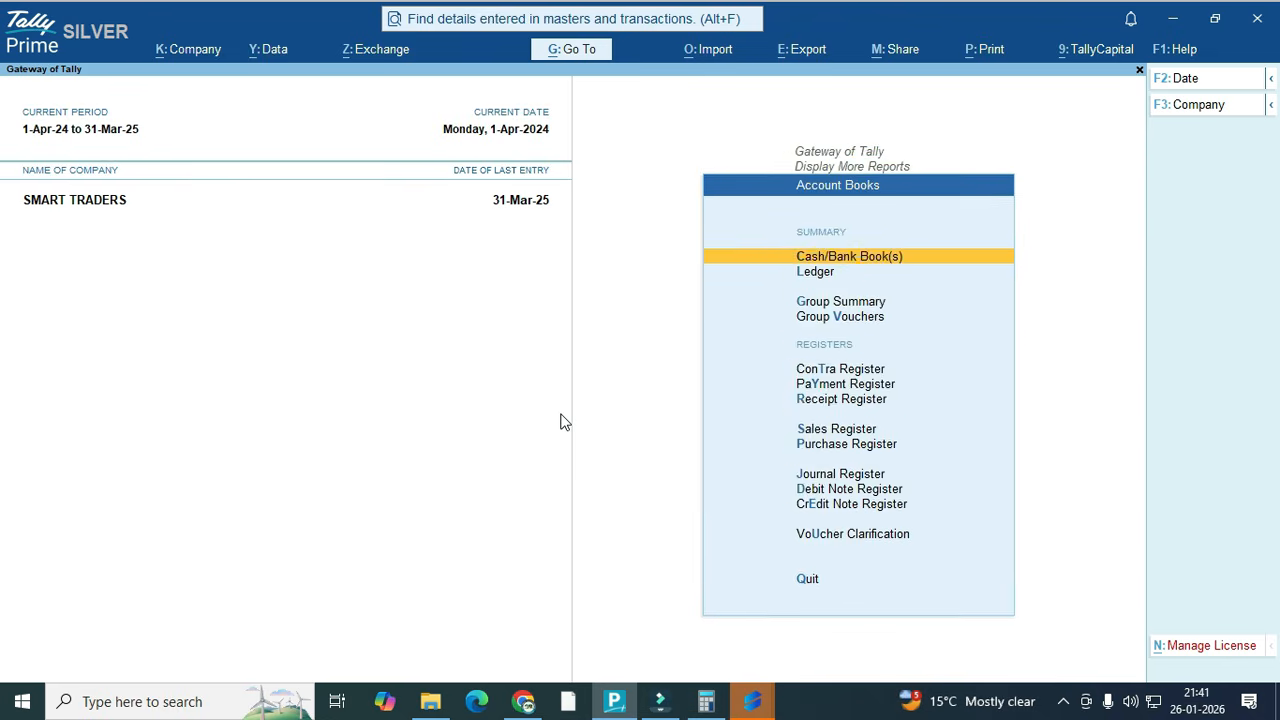
key(Down)
key(Return)
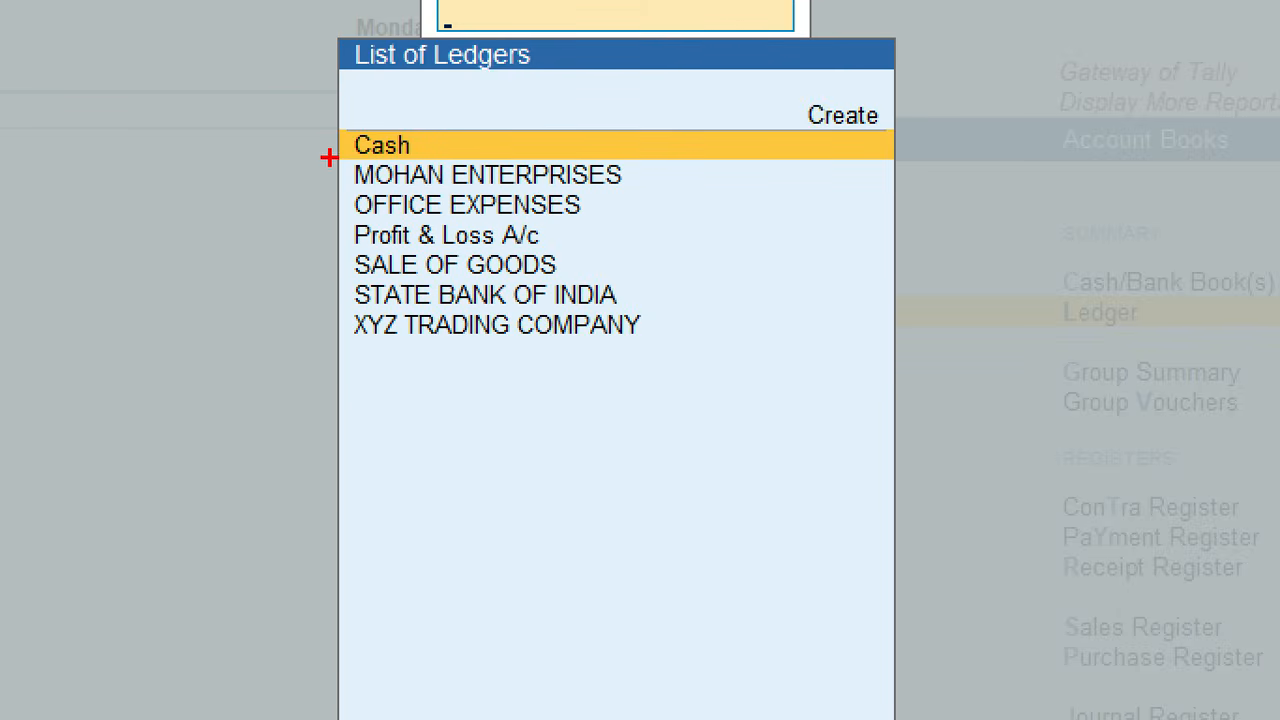
Choose STATE BANK OF INDIA to show its March 2025 ledger vouchers, closing at 58,787.00.
mouse_move(327, 148)
mouse_down()
mouse_move(629, 509)
mouse_move(2, 228)
mouse_up()
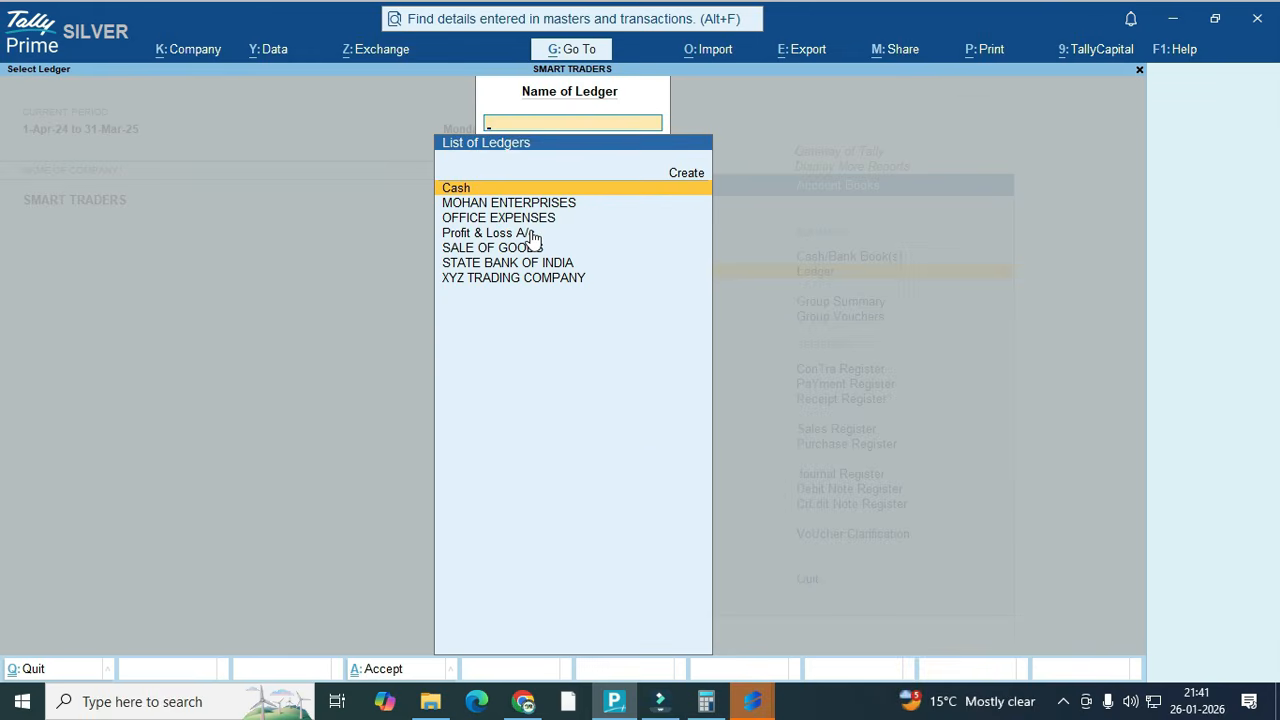
key(Down)
key(Down)
key(Down)
key(Down)
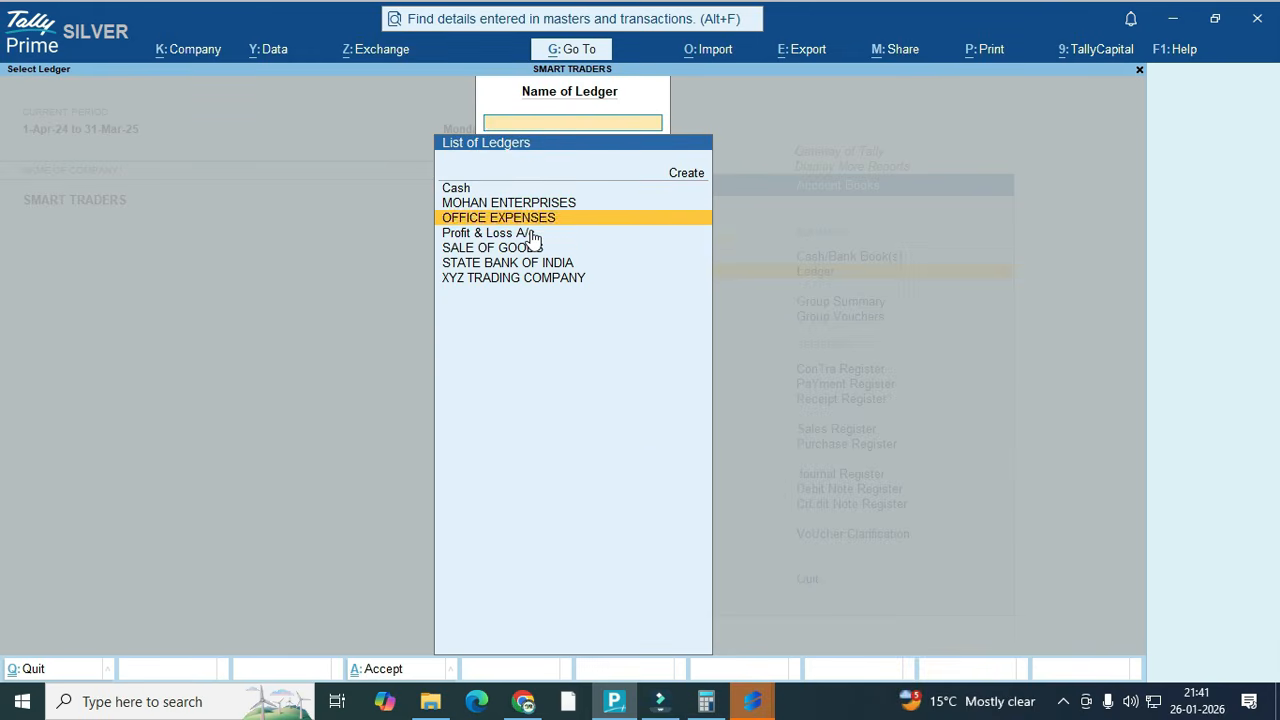
key(Down)
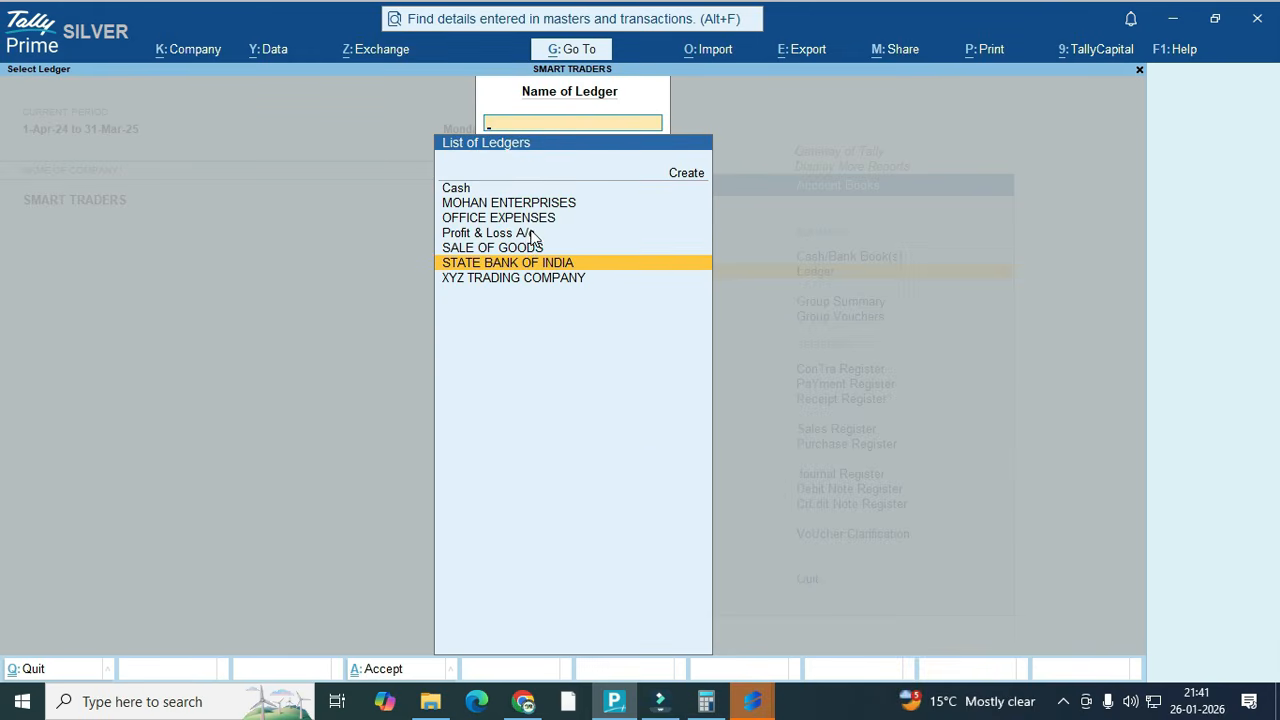
key(Return)
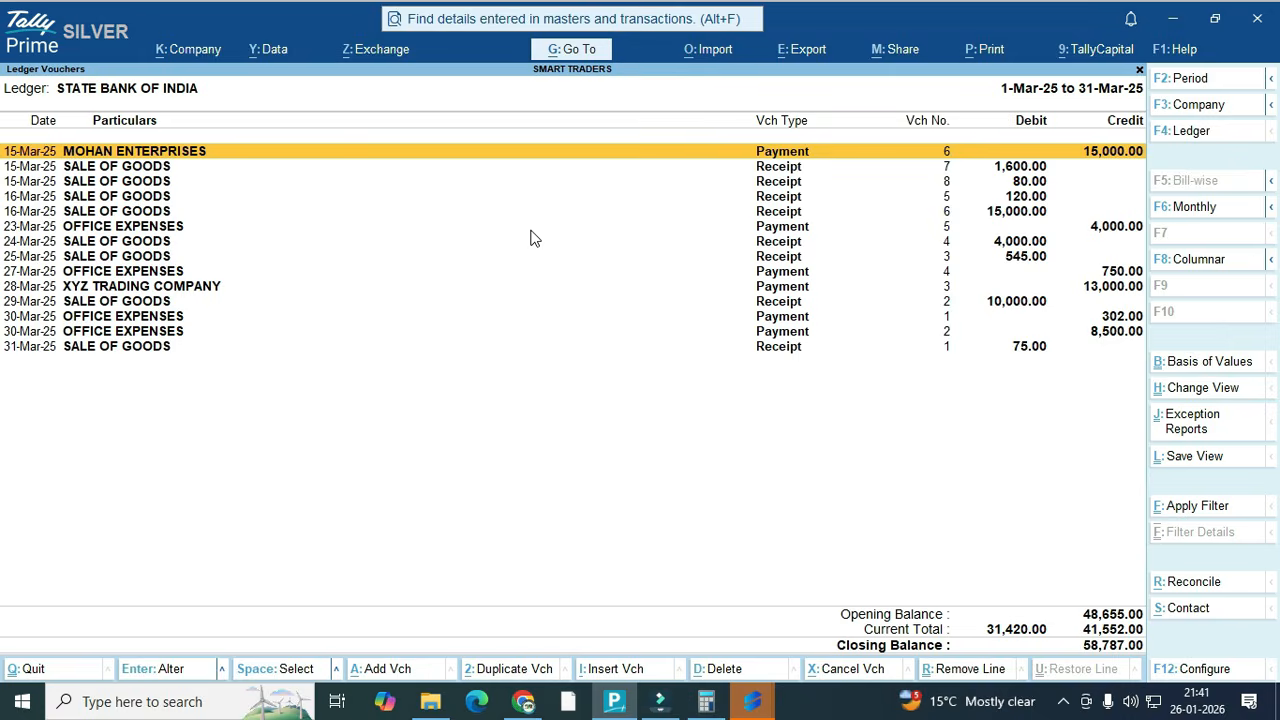
Show the bank ledger for the full year and review it down to the last entry.
key(F2)
key(Return)
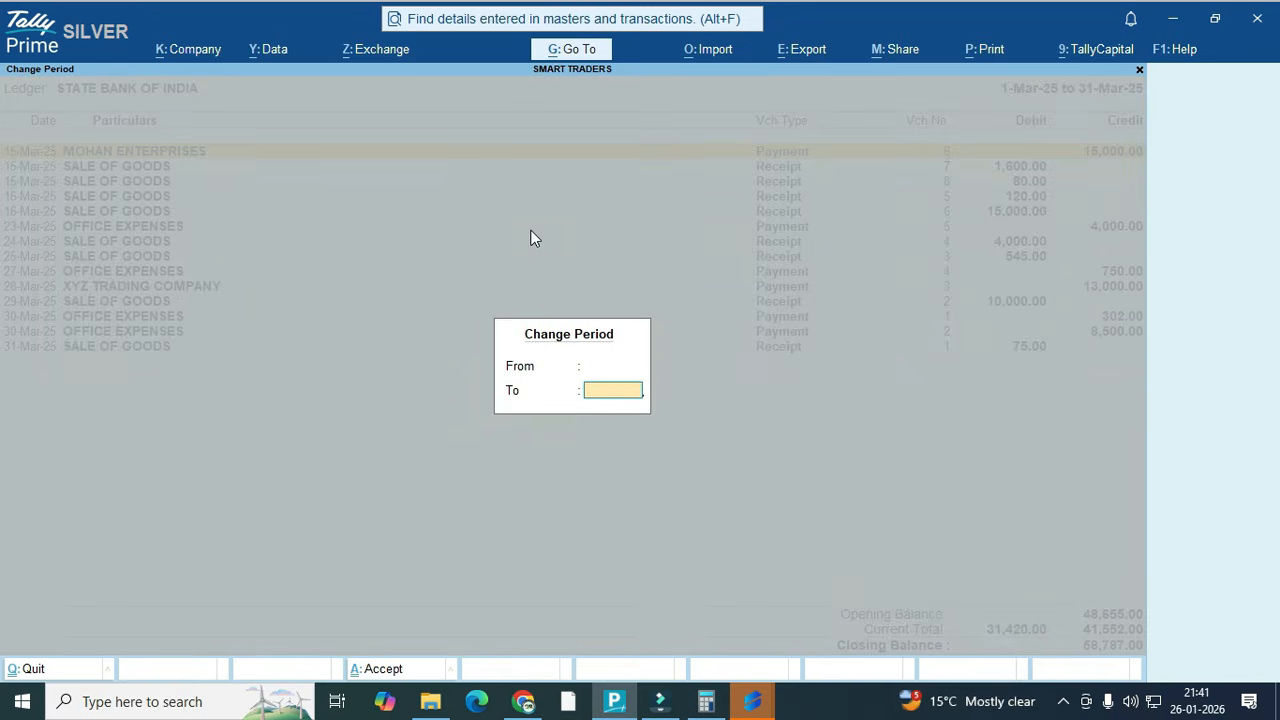
key(Return)
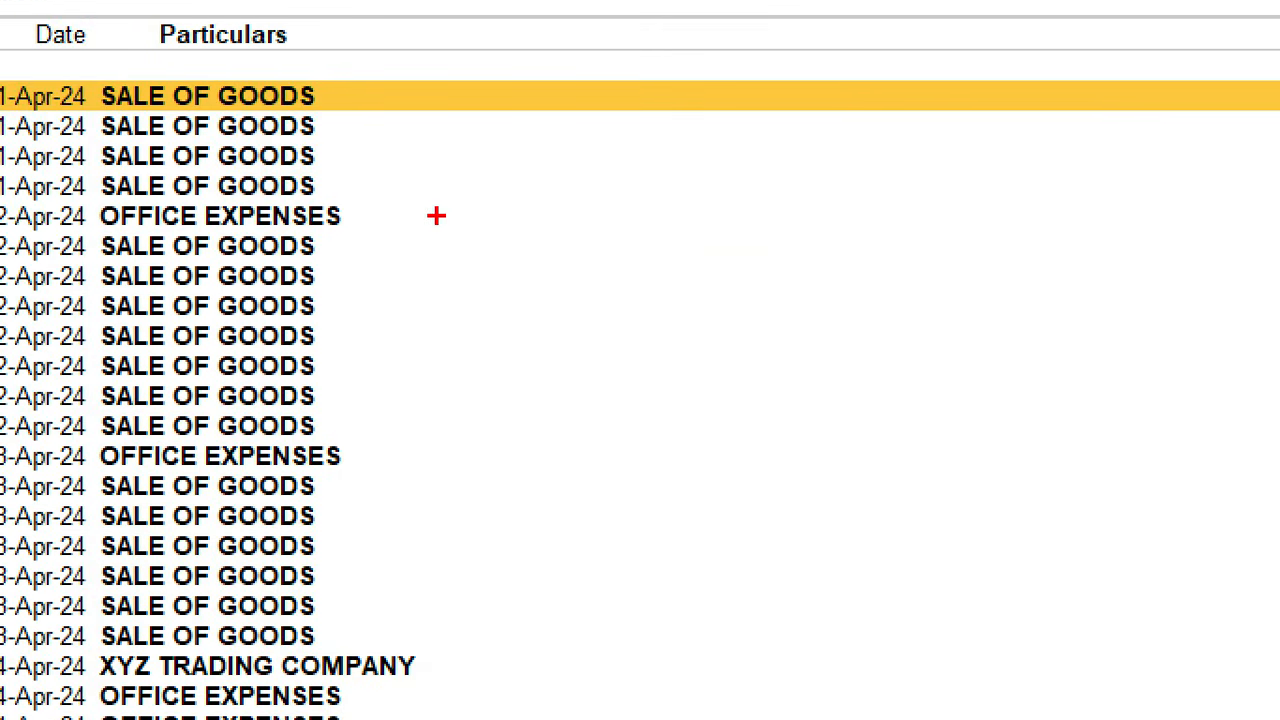
key(Escape)
scroll(903, 397, down, 13)
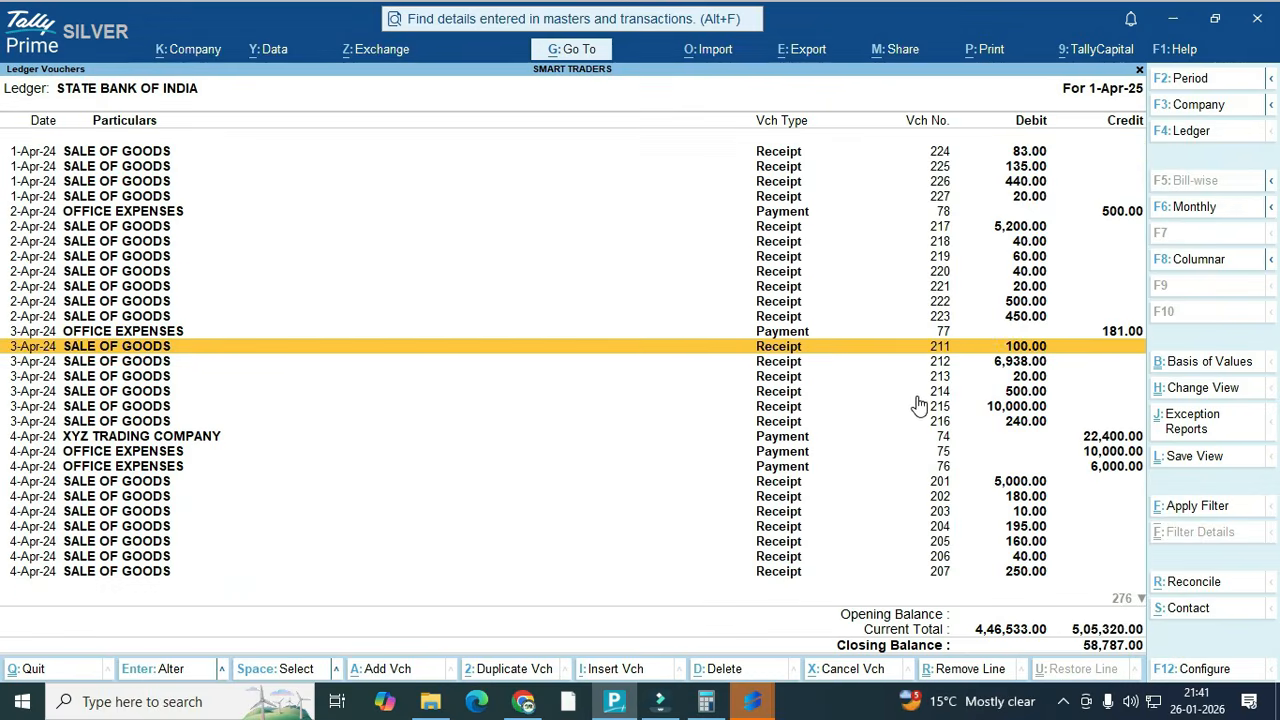
key(End)
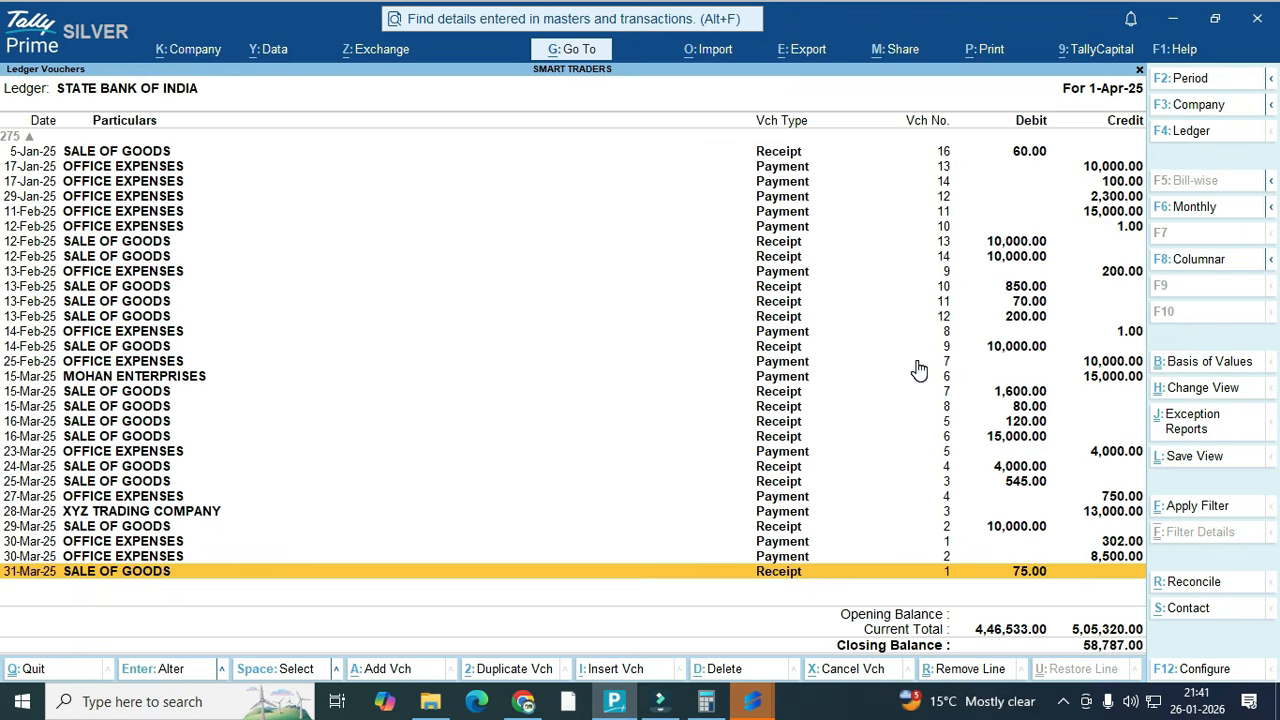
scroll(890, 321, up, 4)
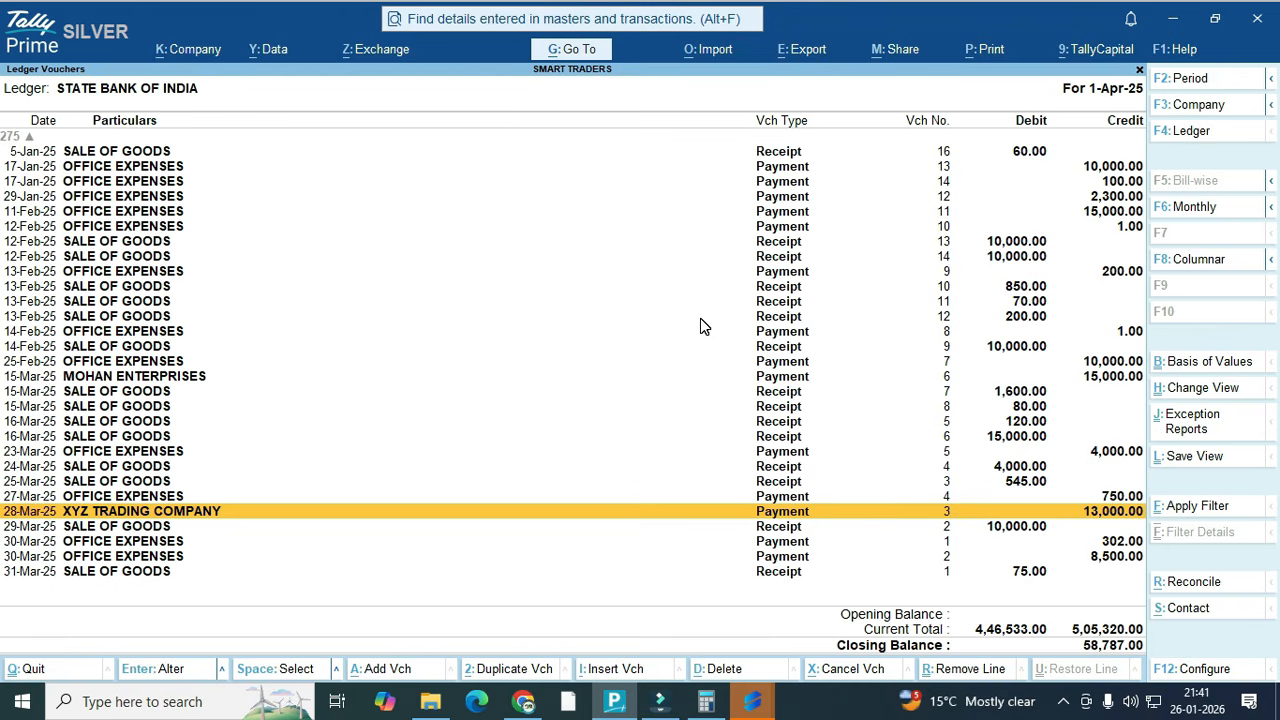
scroll(701, 321, down, 4)
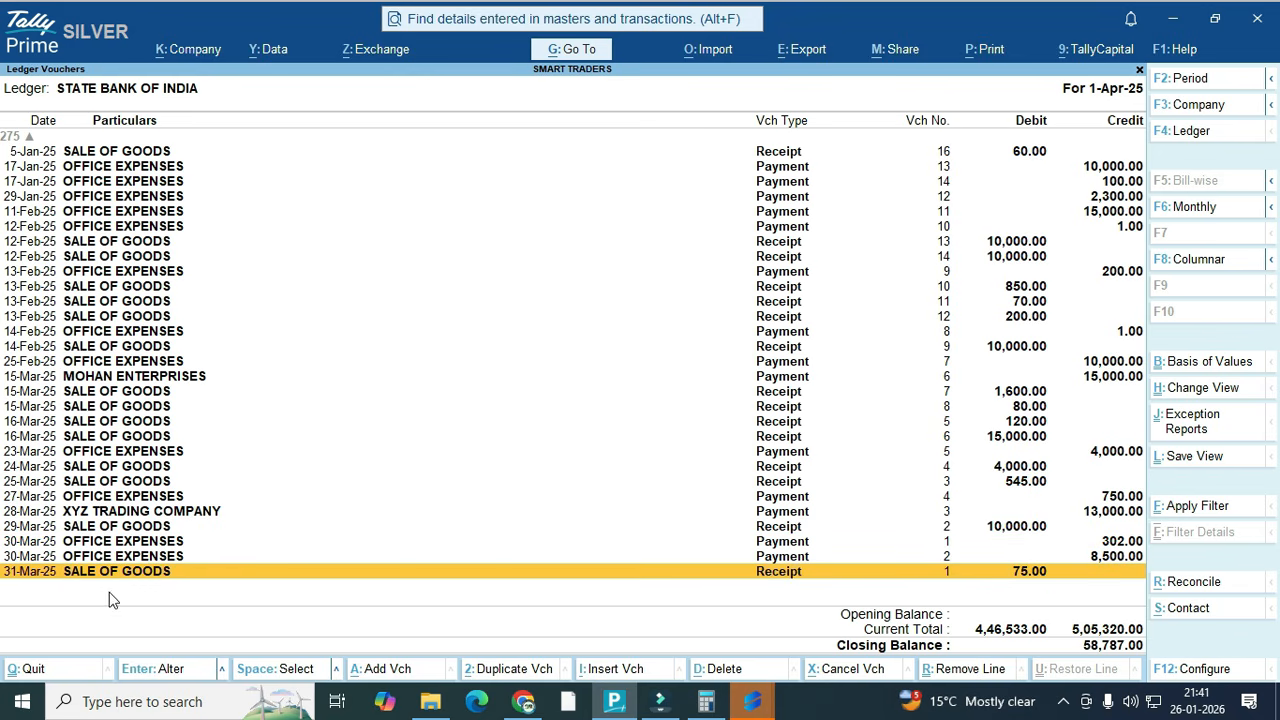
Review the 31-Mar-25 receipt voucher No. 1 of 75.00, then close the ledger report.
key(ctrl)
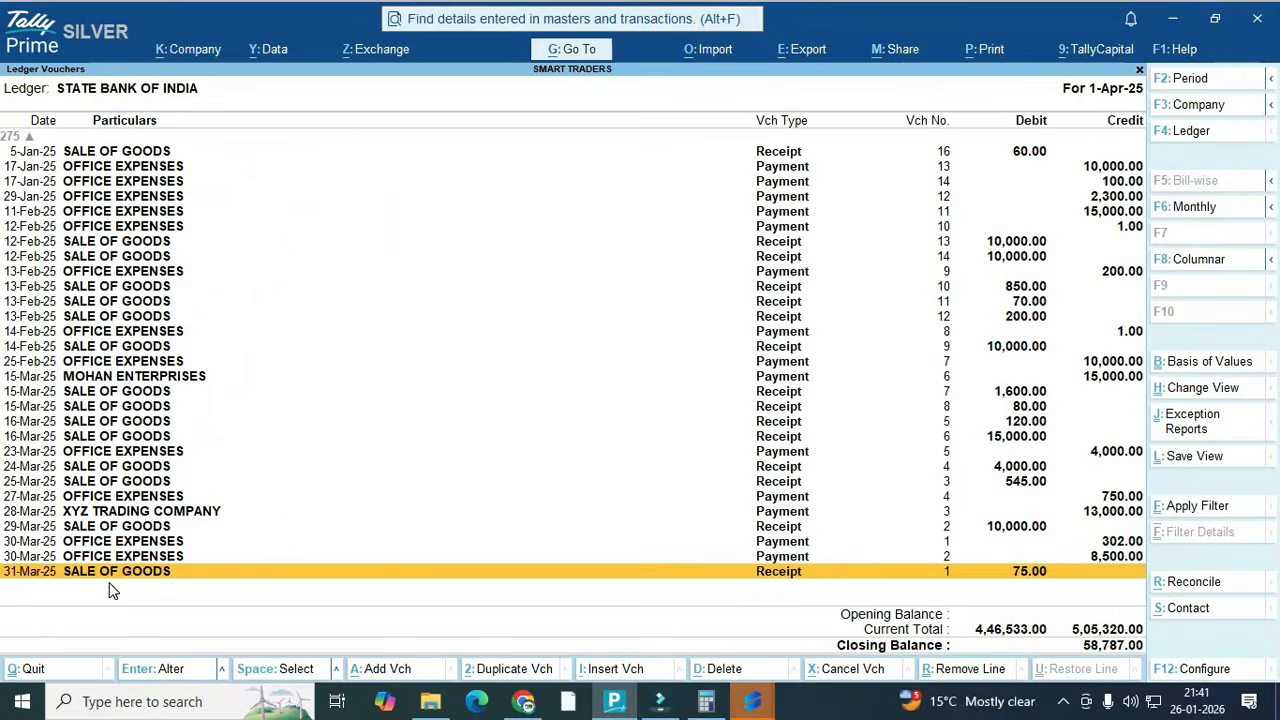
key(Return)
key(Escape)
key(Return)
key(Escape)
Set the reporting period from 1.4.2024 to 31.3.2025.
key(Escape)
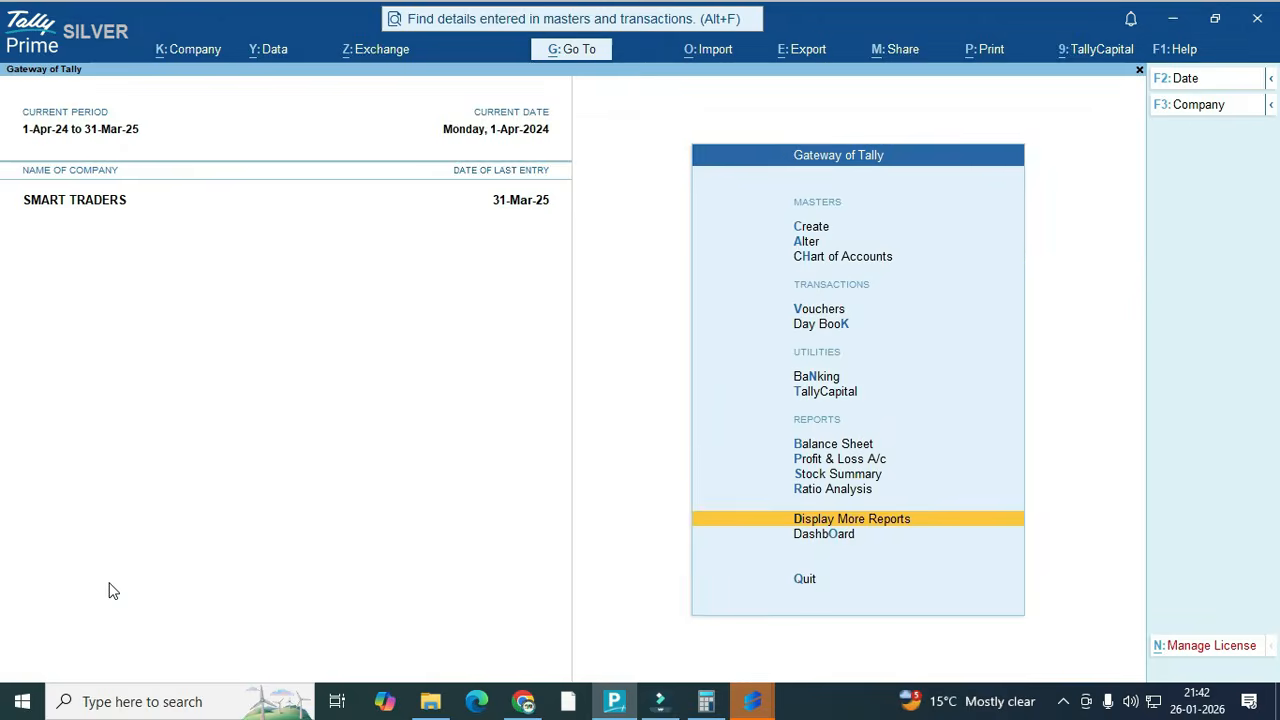
key(Escape)
key(Escape)
key(F2)
text(1.4.2024)
key(Return)
text(31.3.2025)
key(Return)
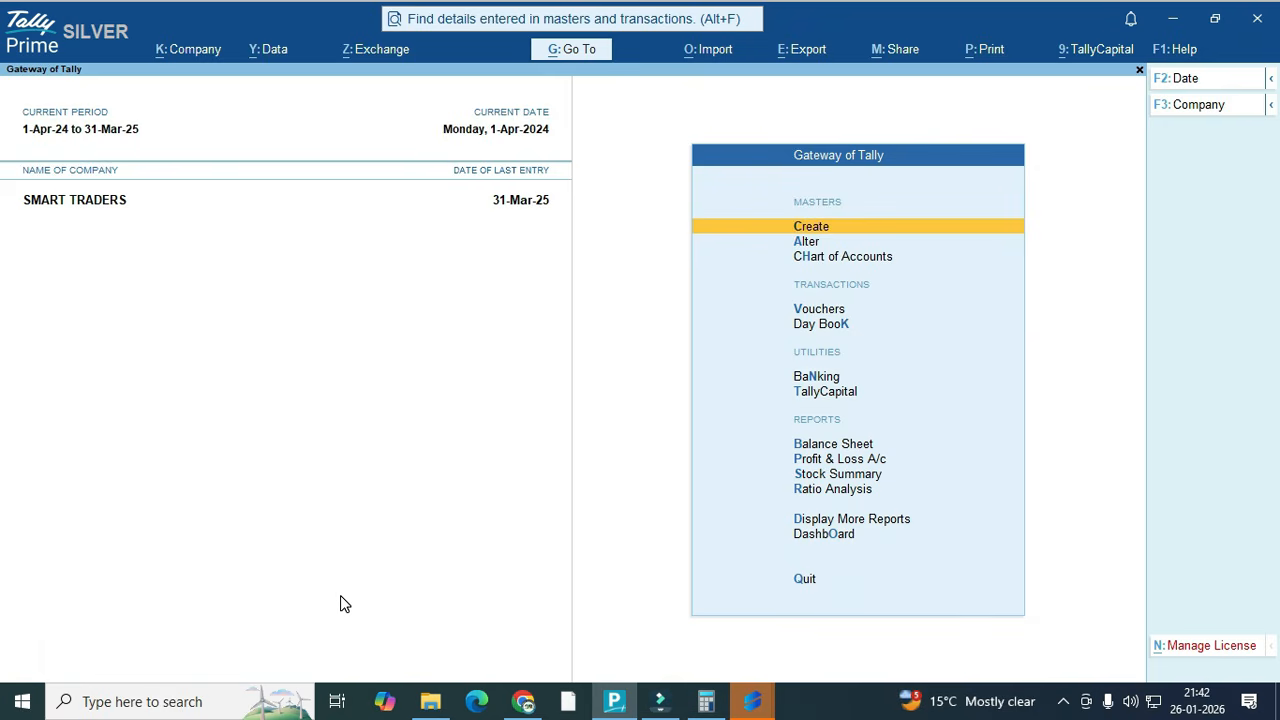
Open the STATE BANK OF INDIA ledger and open the 31-Mar-25 receipt No. 1 for alteration.
text(dalst)
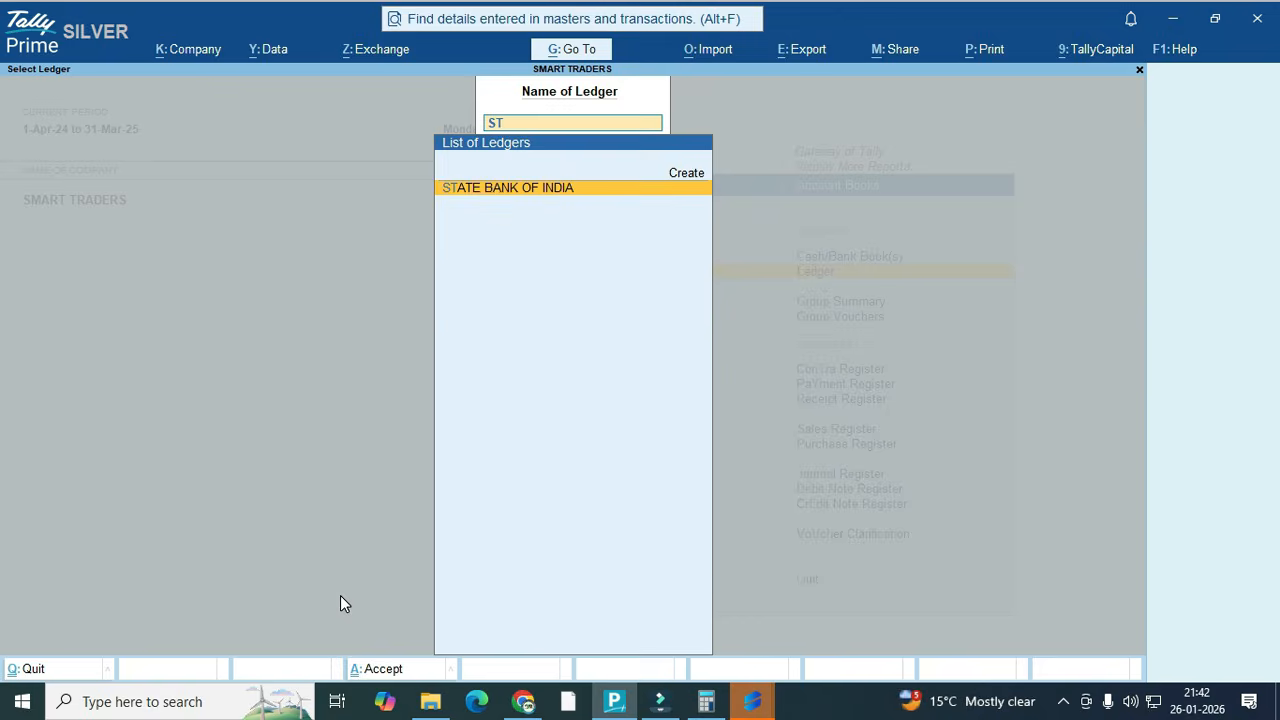
key(Return)
key(Down)
key(Down)
key(Down)
key(Down)
key(Down)
key(Down)
key(Down)
key(Down)
key(Down)
key(Down)
key(Down)
key(Down)
key(Down)
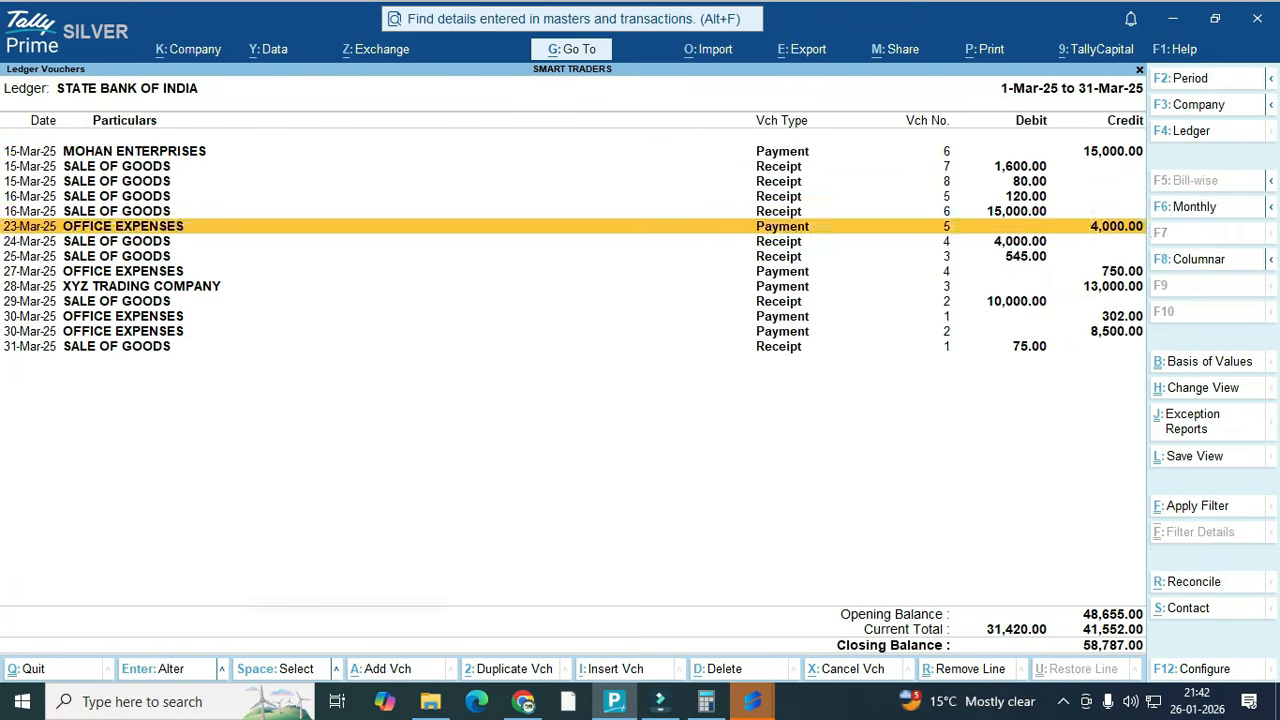
key(Return)
key(Return)
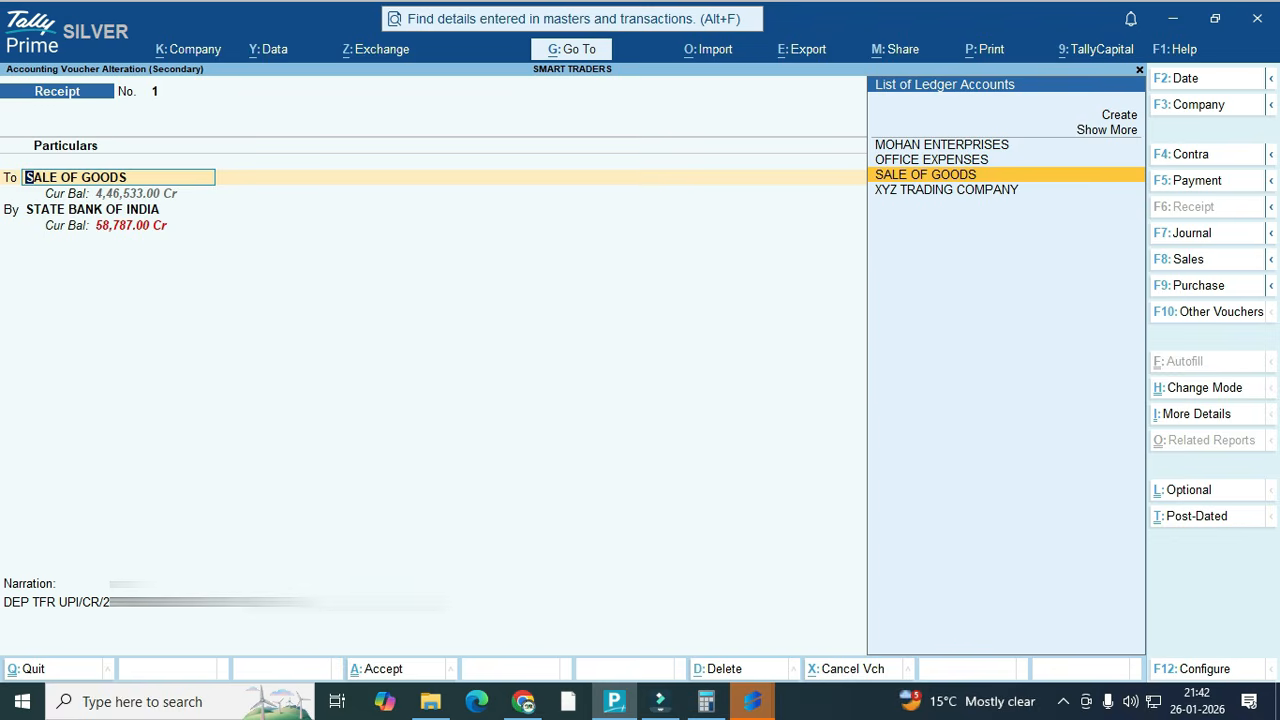
Create a SAVING INTEREST ledger under Indirect Incomes from within the receipt voucher.
key(ctrl)
key(alt+c)
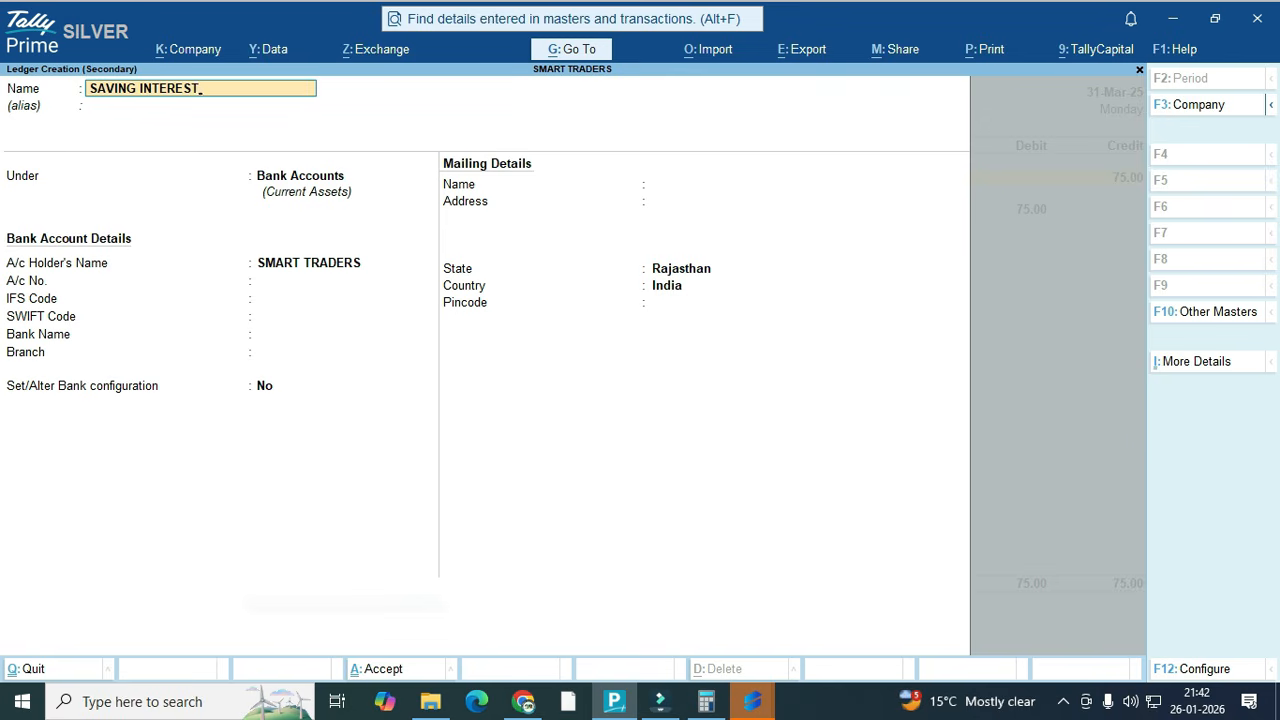
key(Return)
text(IND)
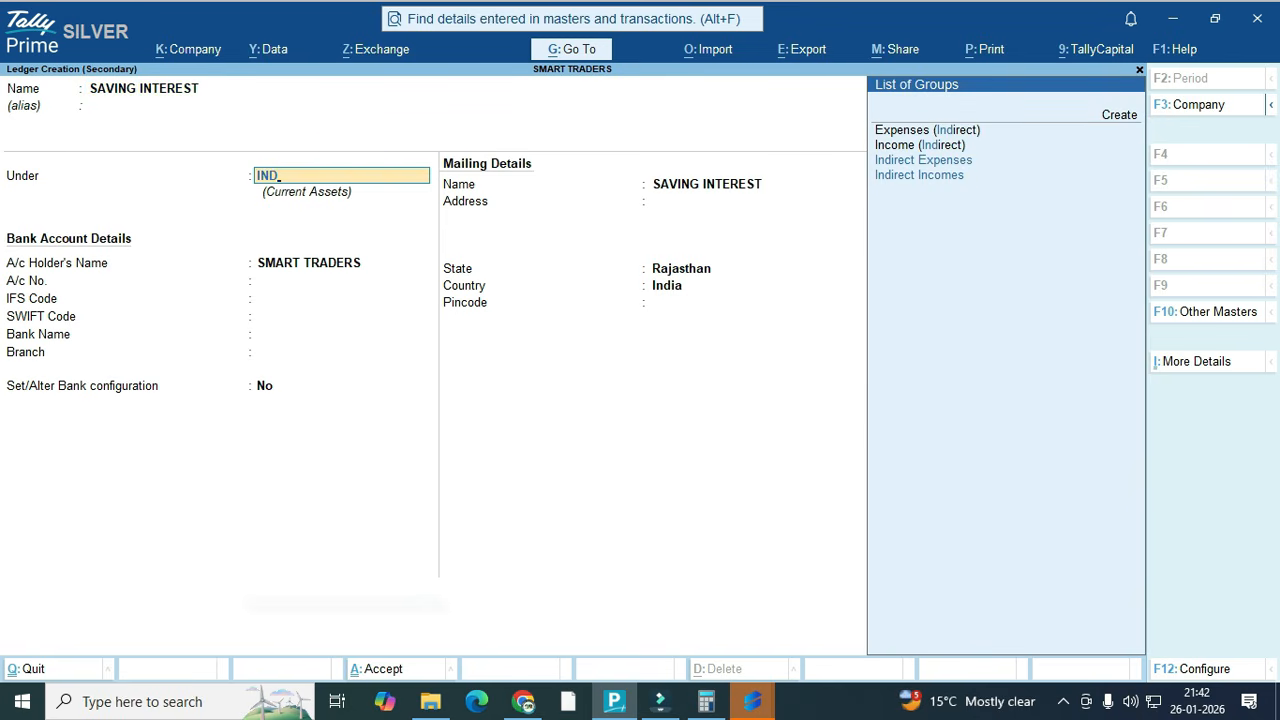
key(Down)
key(Down)
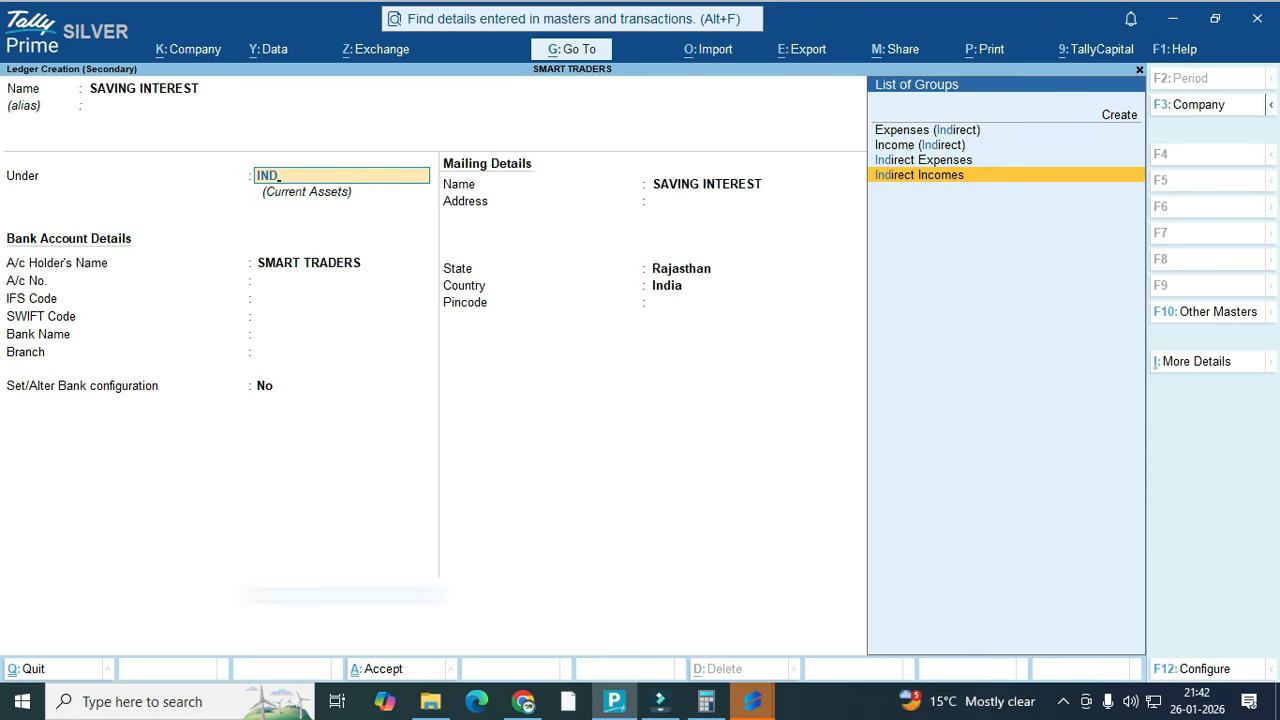
key(Return)
key(Return)
key(Return)
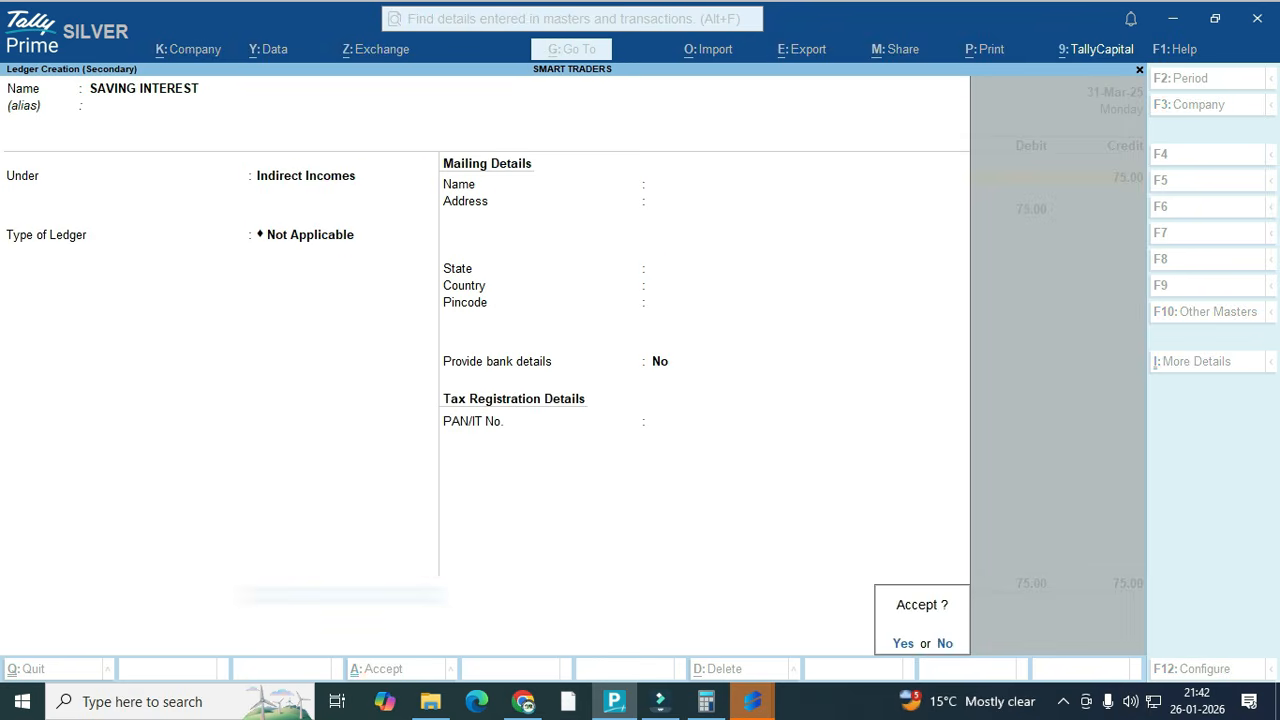
key(Return)
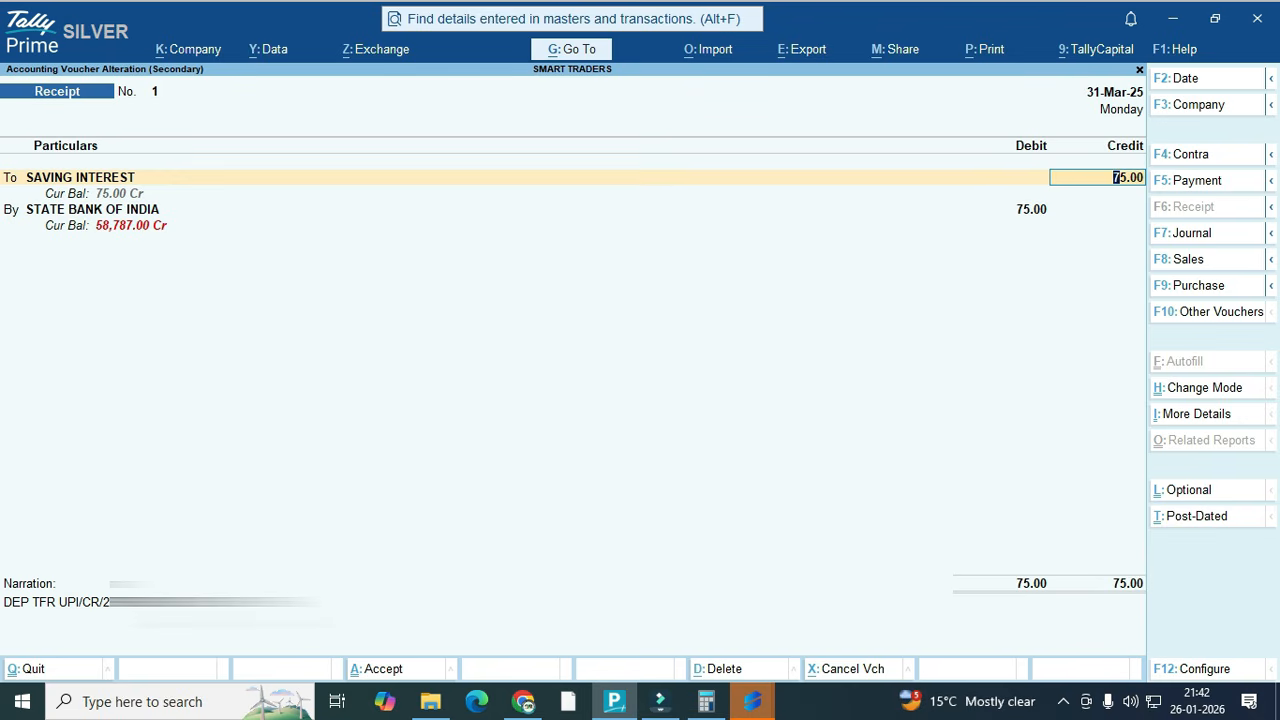
Accept the 75.00 STATE BANK OF INDIA debit and its bank allocation details.
key(Return)
key(Return)
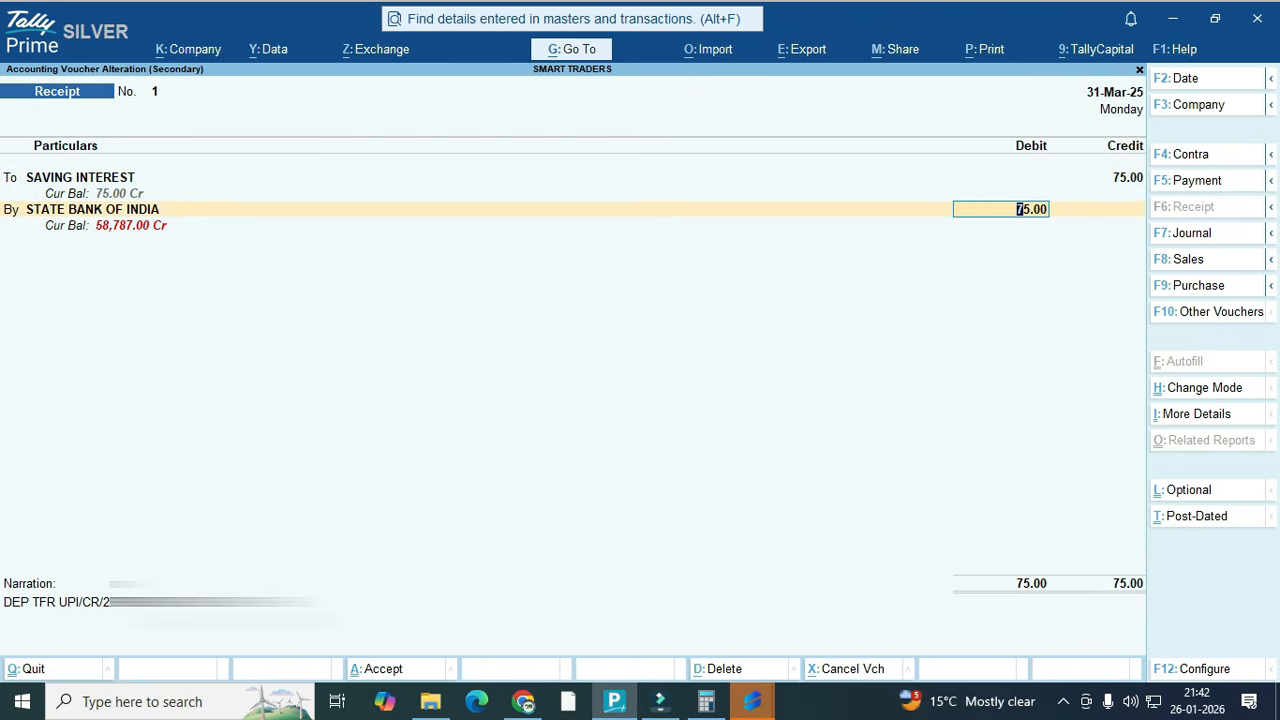
key(Return)
key(Return)
key(Return)
key(Return)
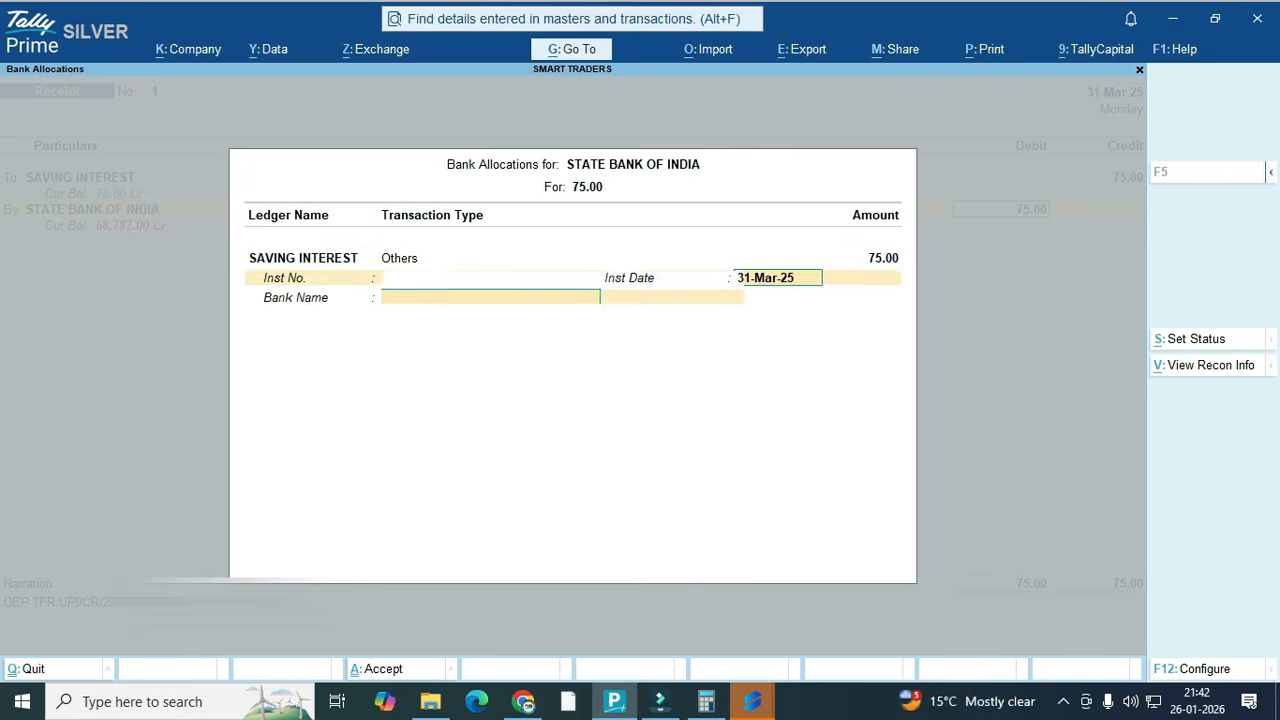
key(Return)
key(Return)
key(Return)
key(Return)
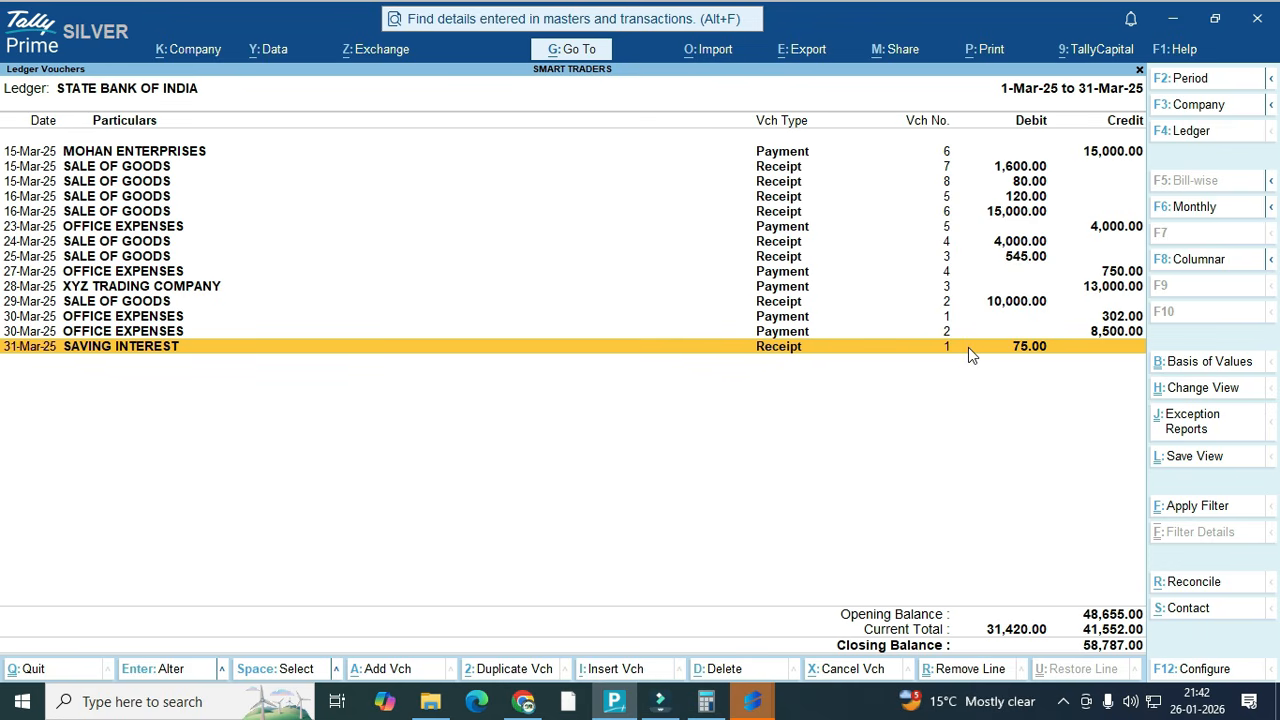
Repost the 27-Mar-25 payment of 750.00 to XYZ TRADING COMPANY, keeping transaction type Others, and save.
click(174, 270)
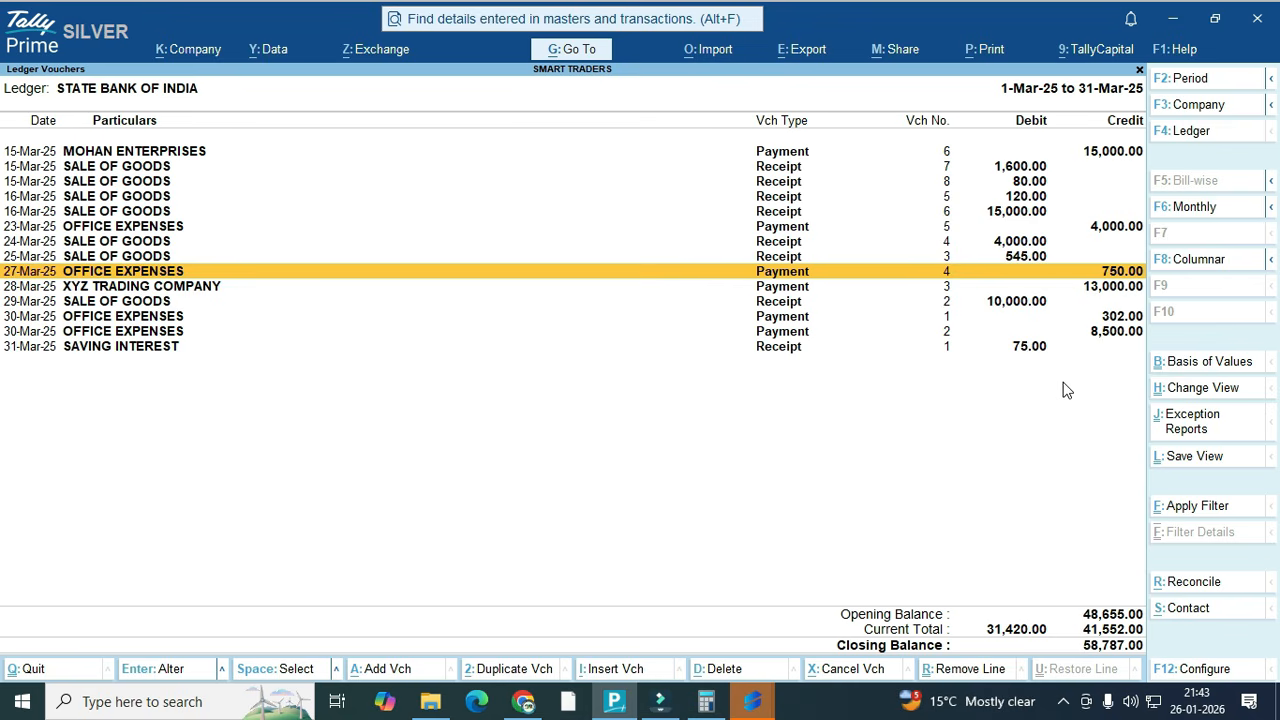
key(Return)
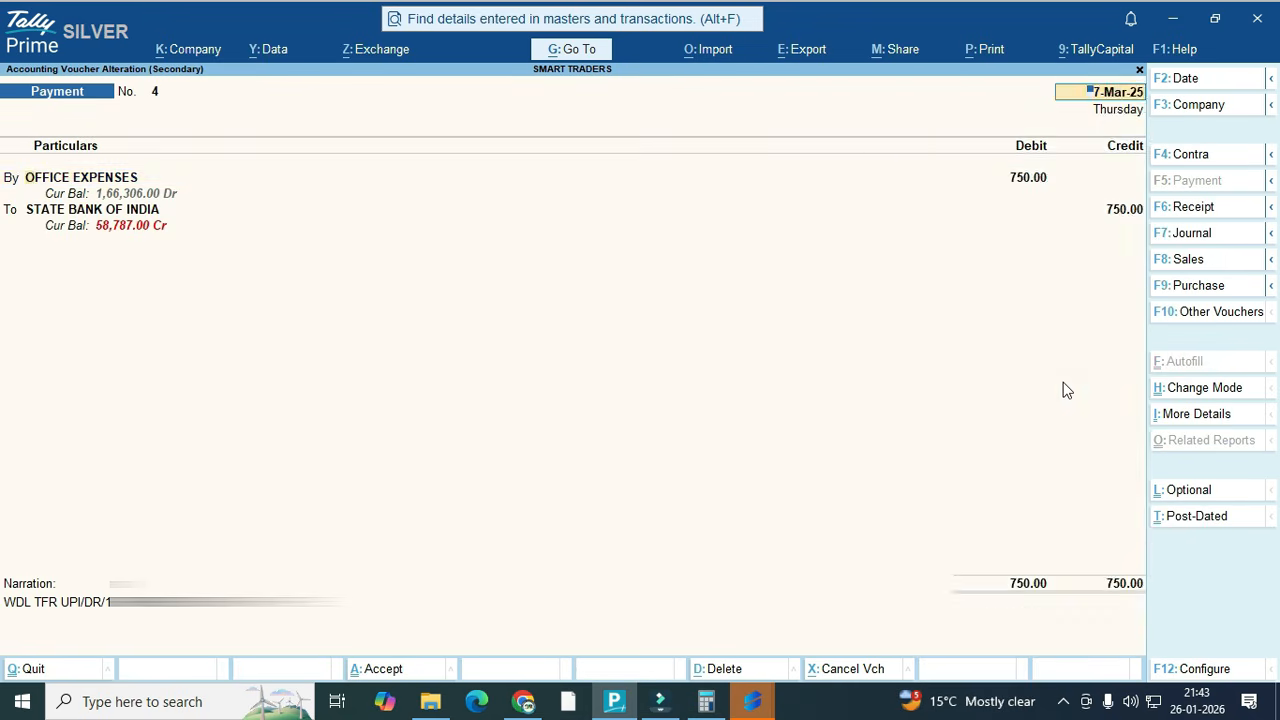
key(Down)
key(Down)
key(Down)
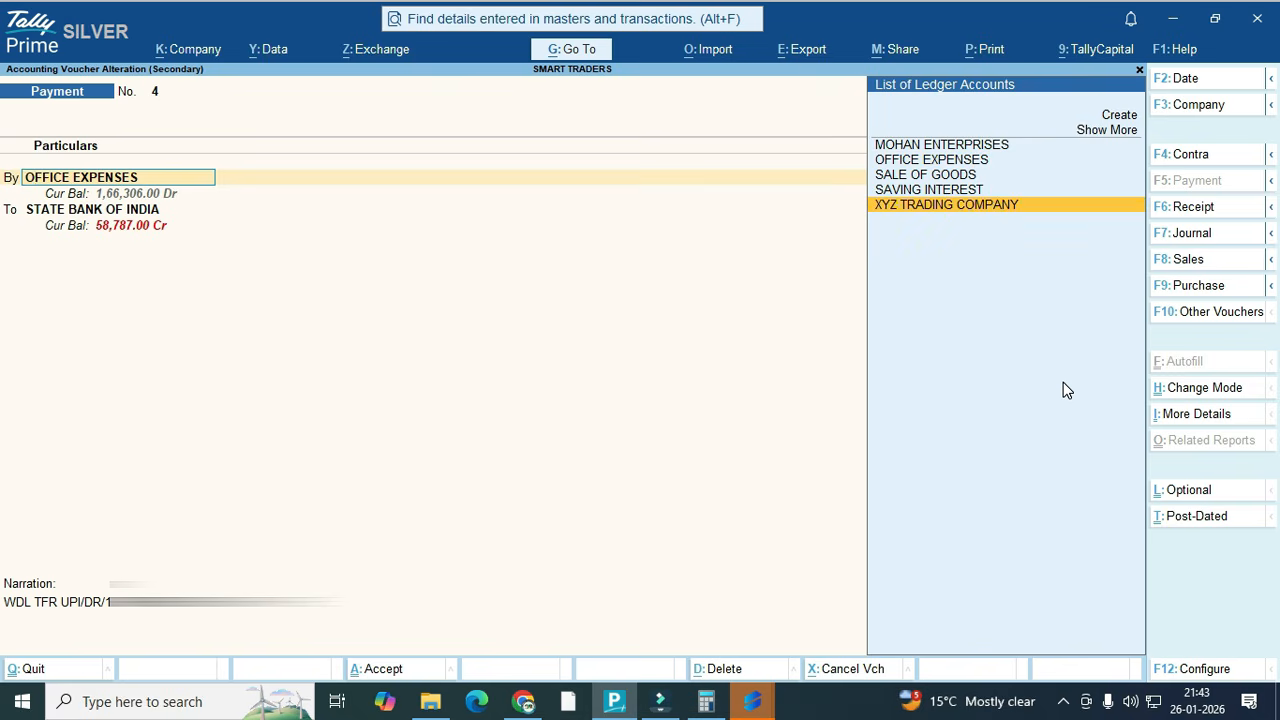
key(Return)
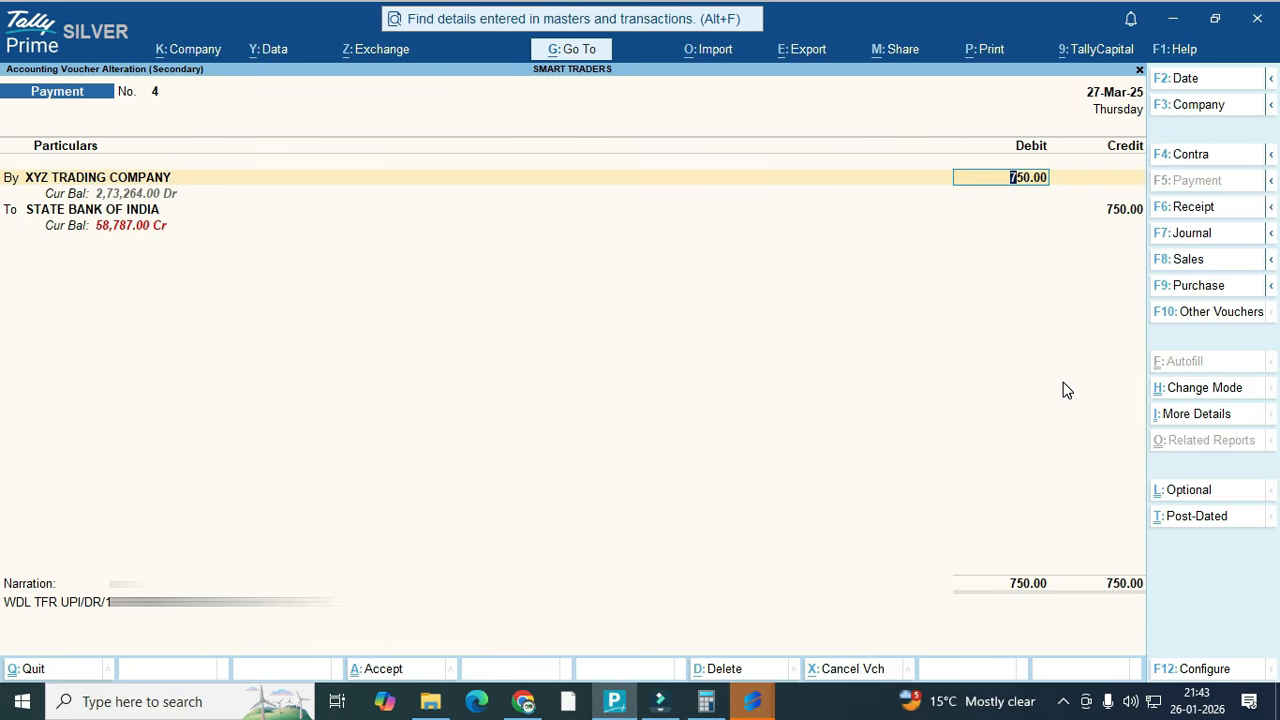
key(ctrl)
key(Return)
key(Return)
key(Return)
key(Return)
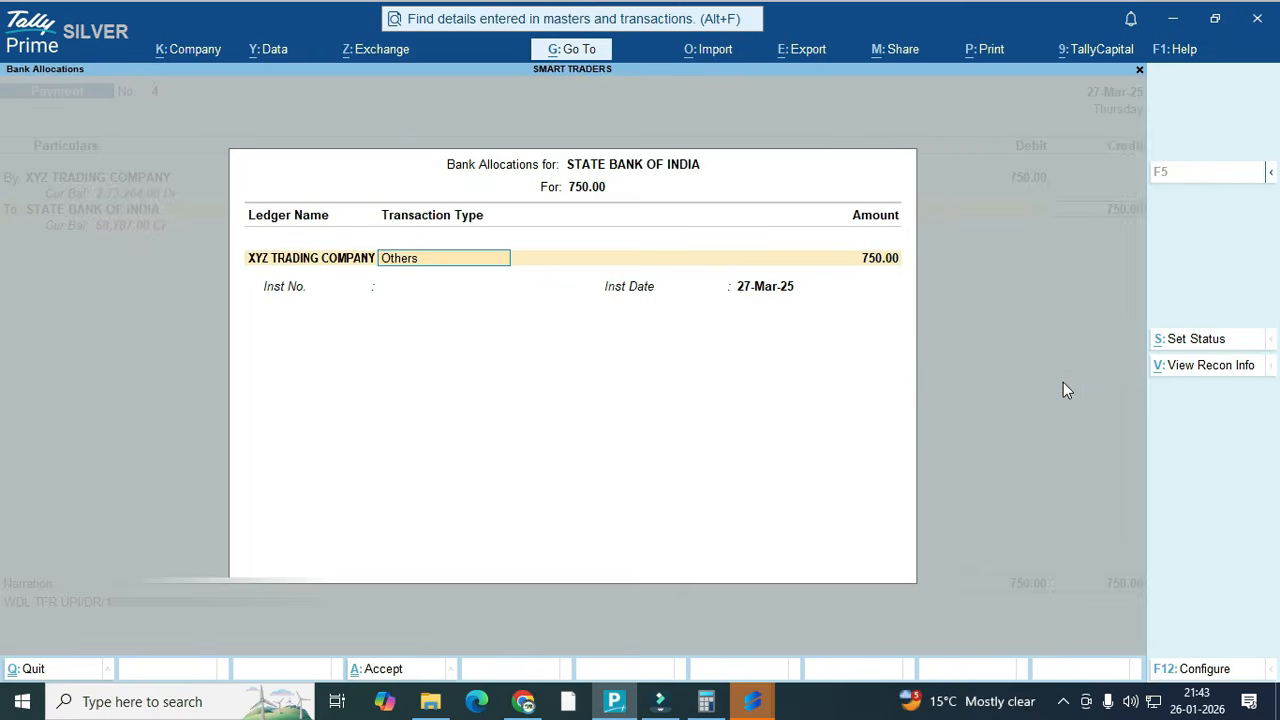
key(Return)
key(Return)
key(Return)
key(Return)
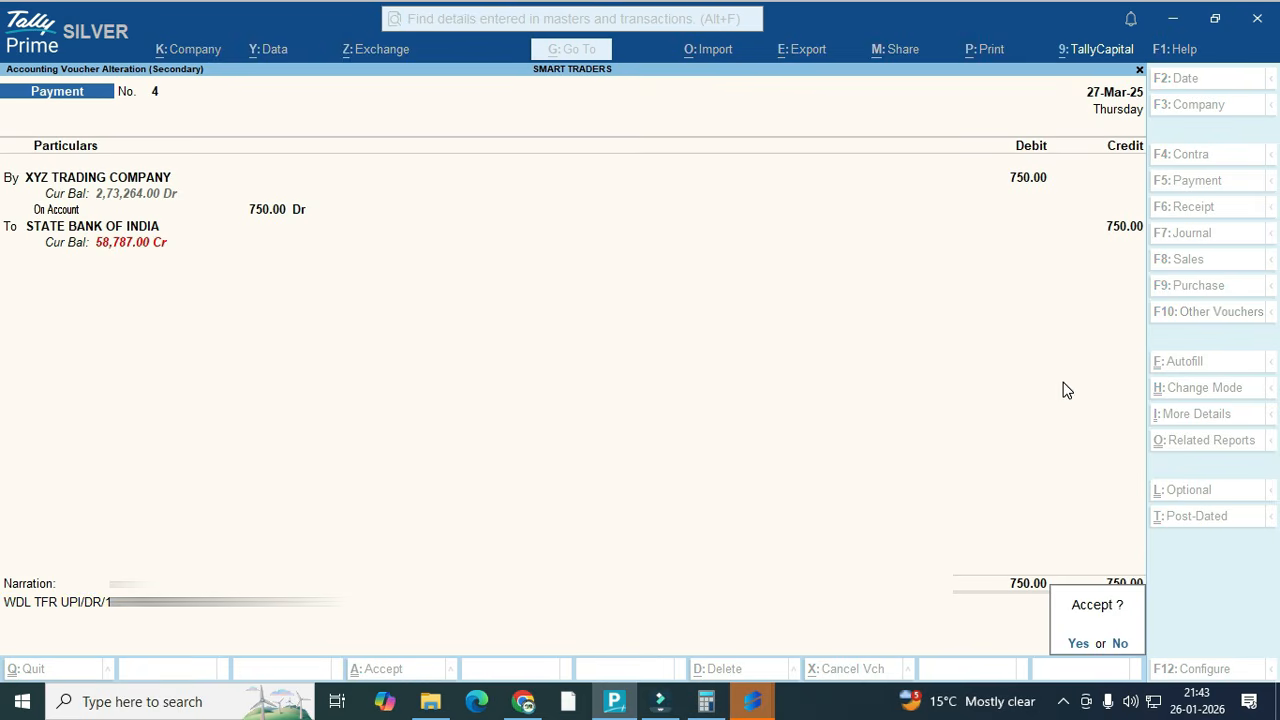
key(n)
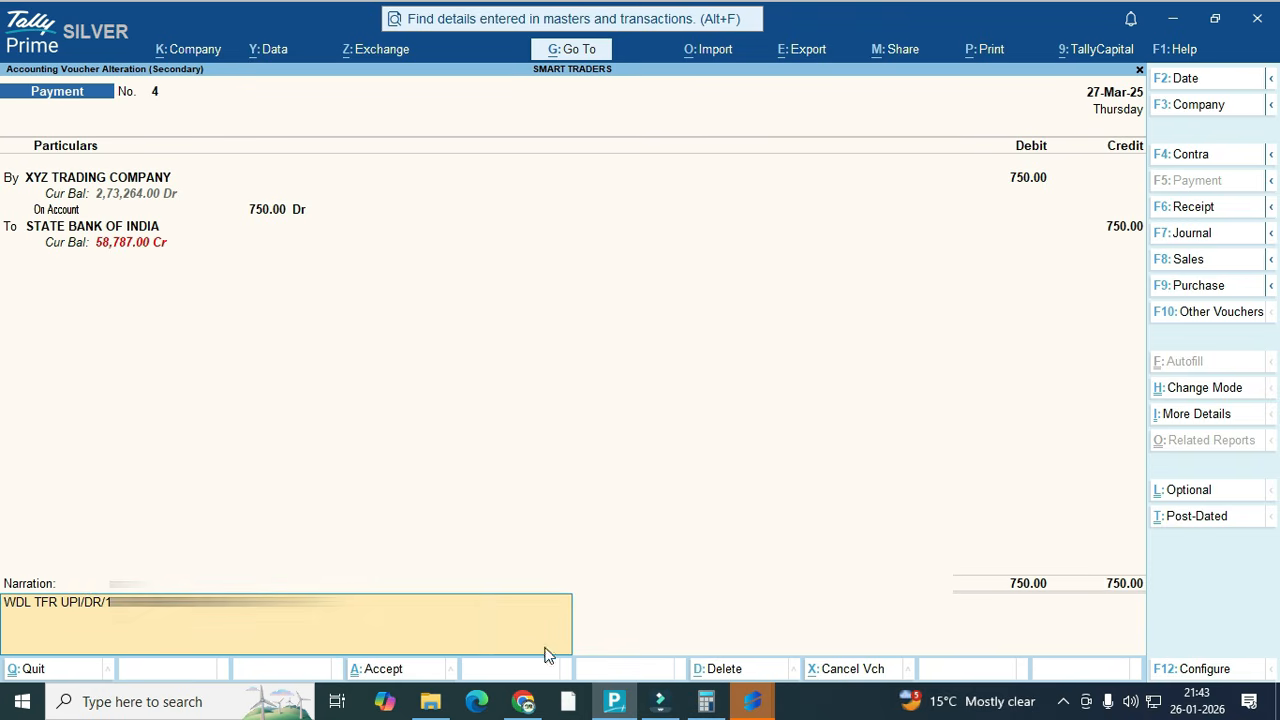
key(Return)
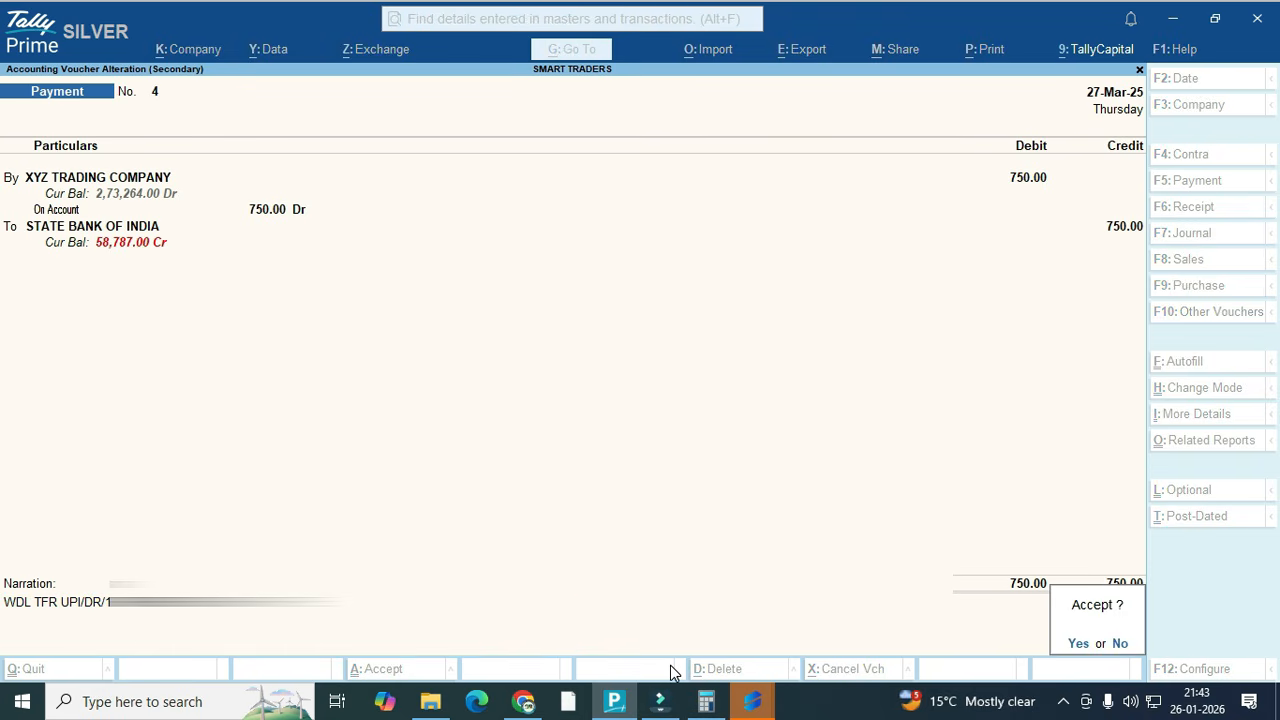
key(y)
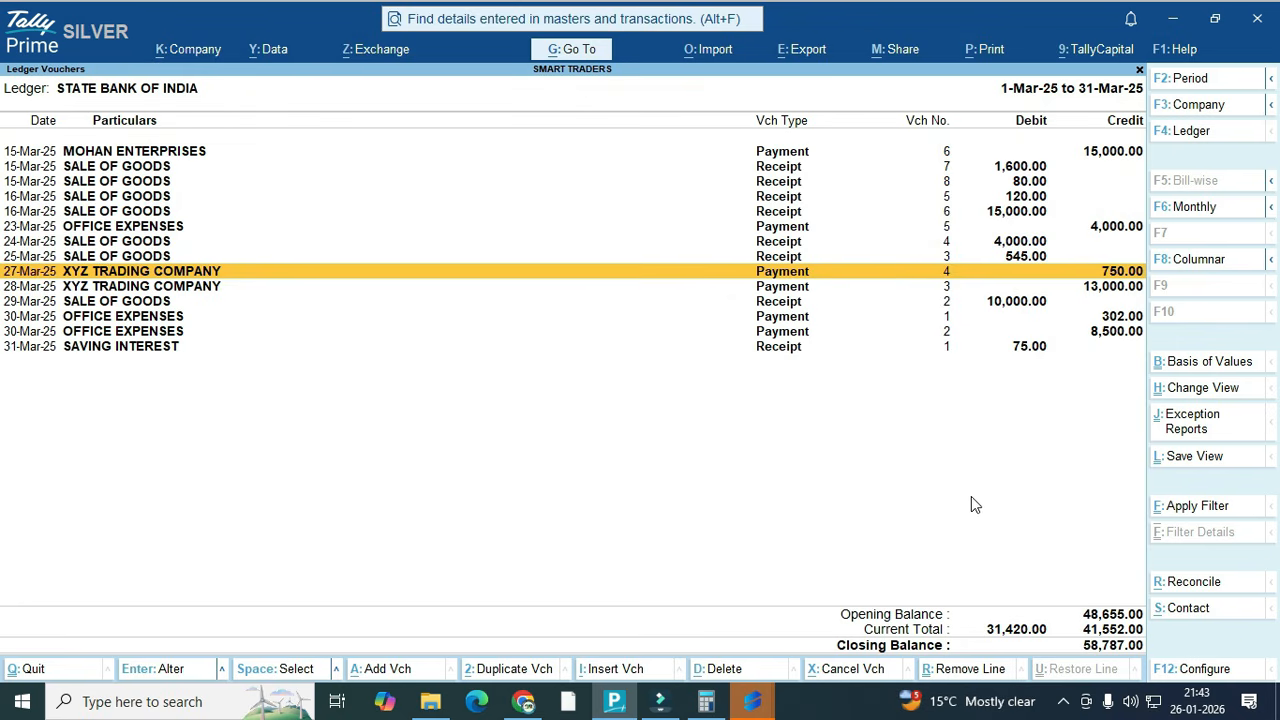
Show the bank ledger for 1-Apr-24 to 31-Mar-25, totals 4,46,533.00 Dr and 5,05,320.00 Cr.
key(F2)
key(space)
key(Return)
key(space)
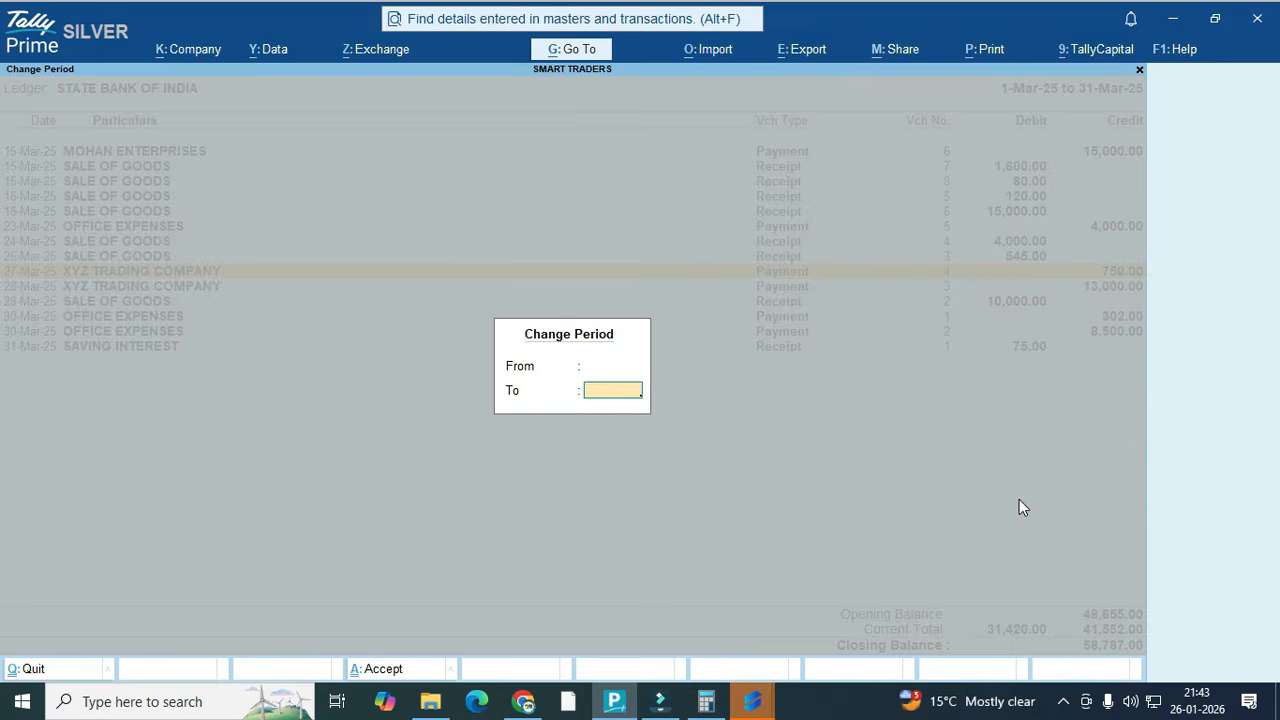
key(Return)
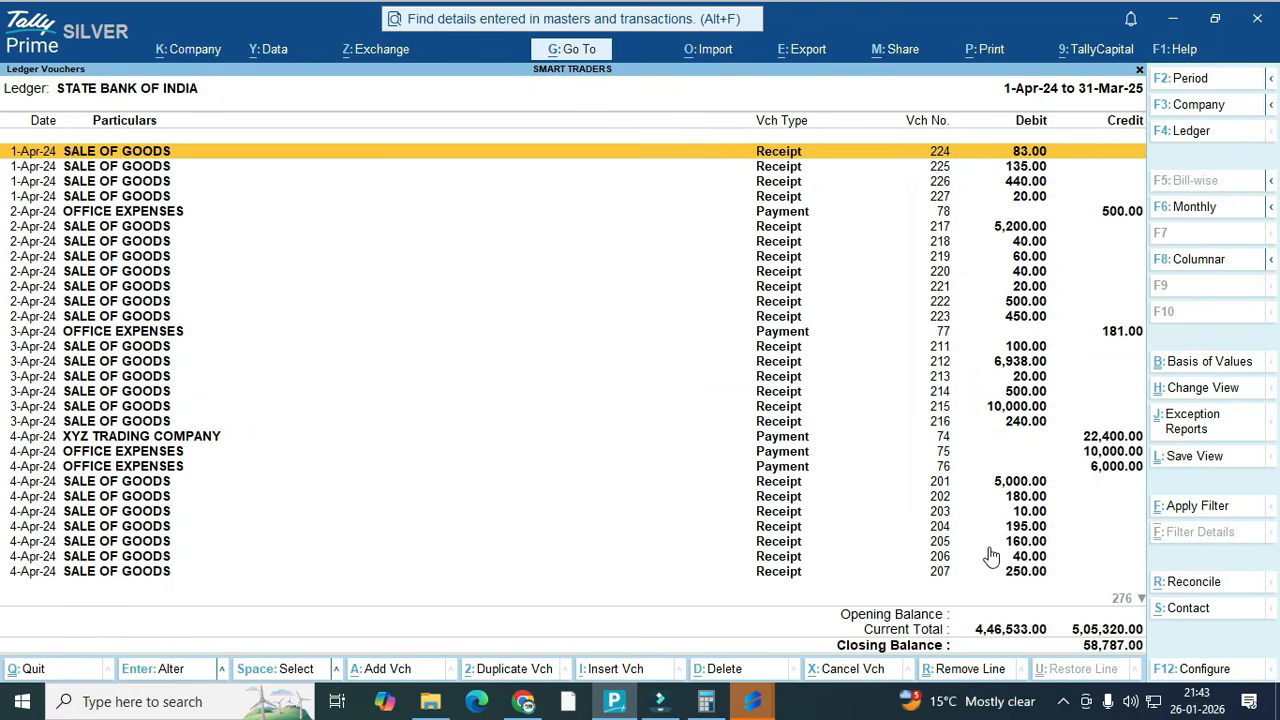
key(Down)
key(Down)
key(Down)
key(ctrl)
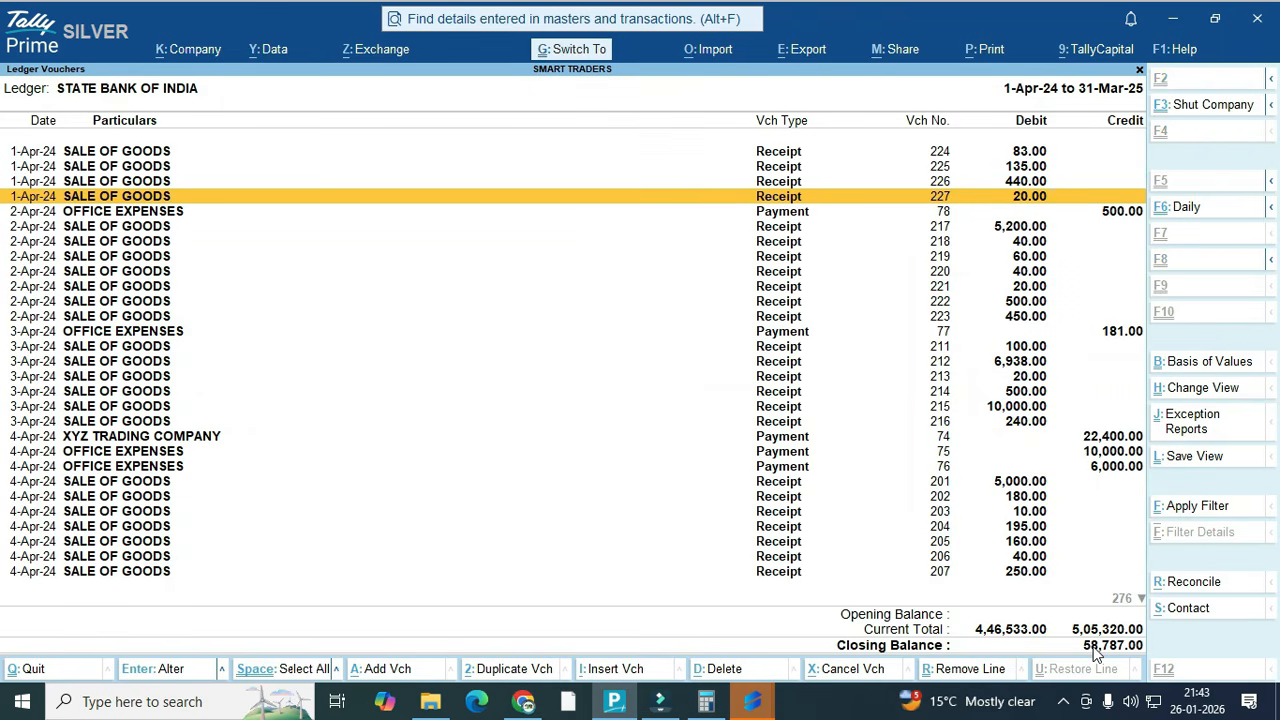
mouse_move(1042, 594)
mouse_down()
mouse_move(1063, 630)
mouse_move(1217, 659)
mouse_up()
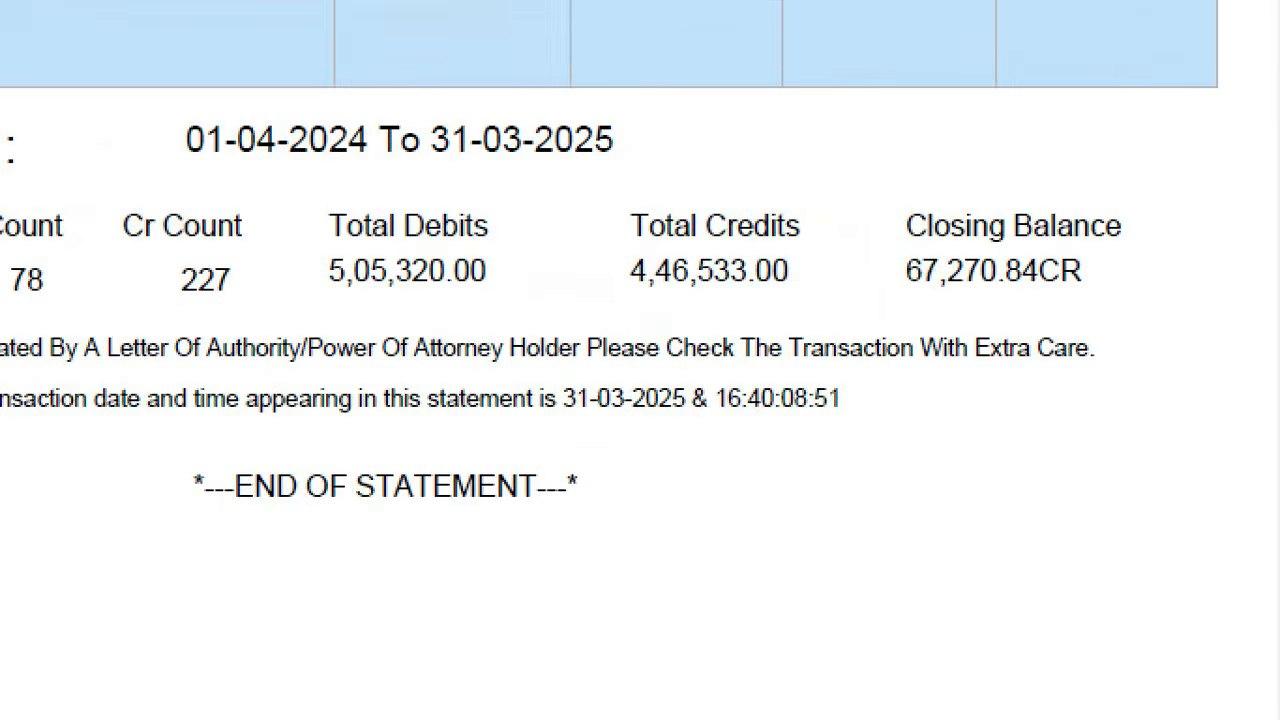
drag(895, 242, 1138, 307)
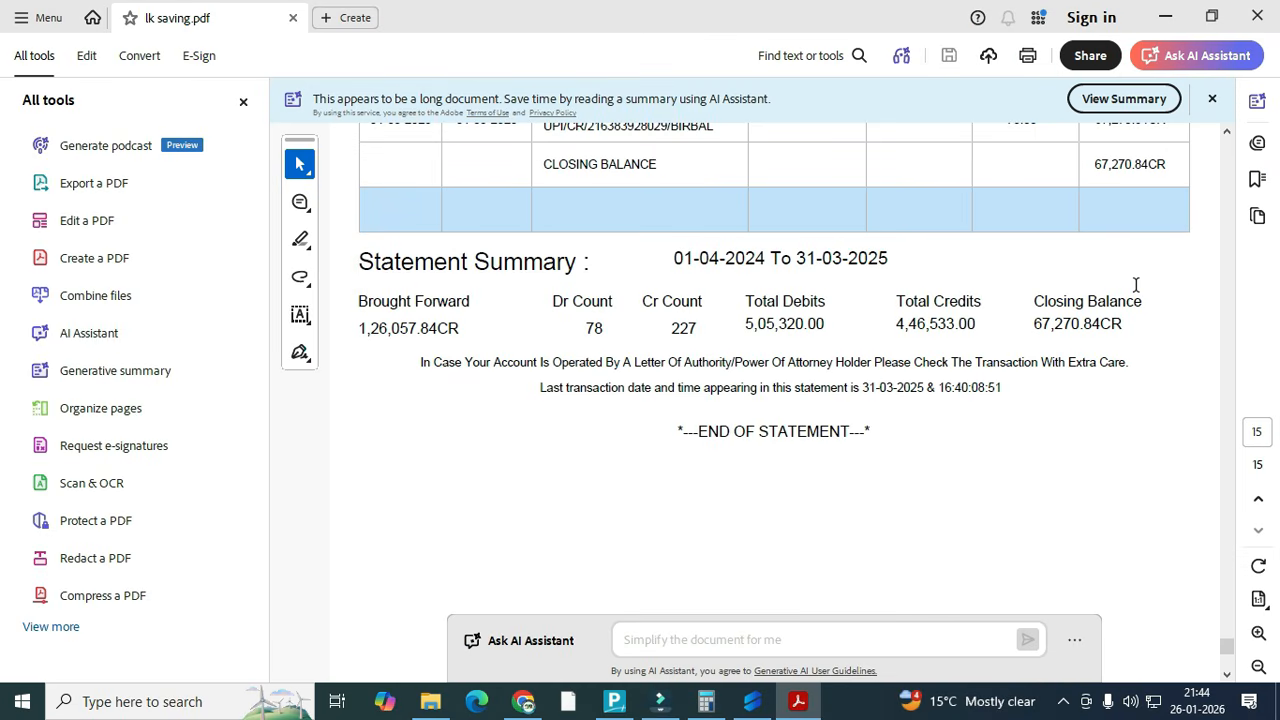
click(622, 701)
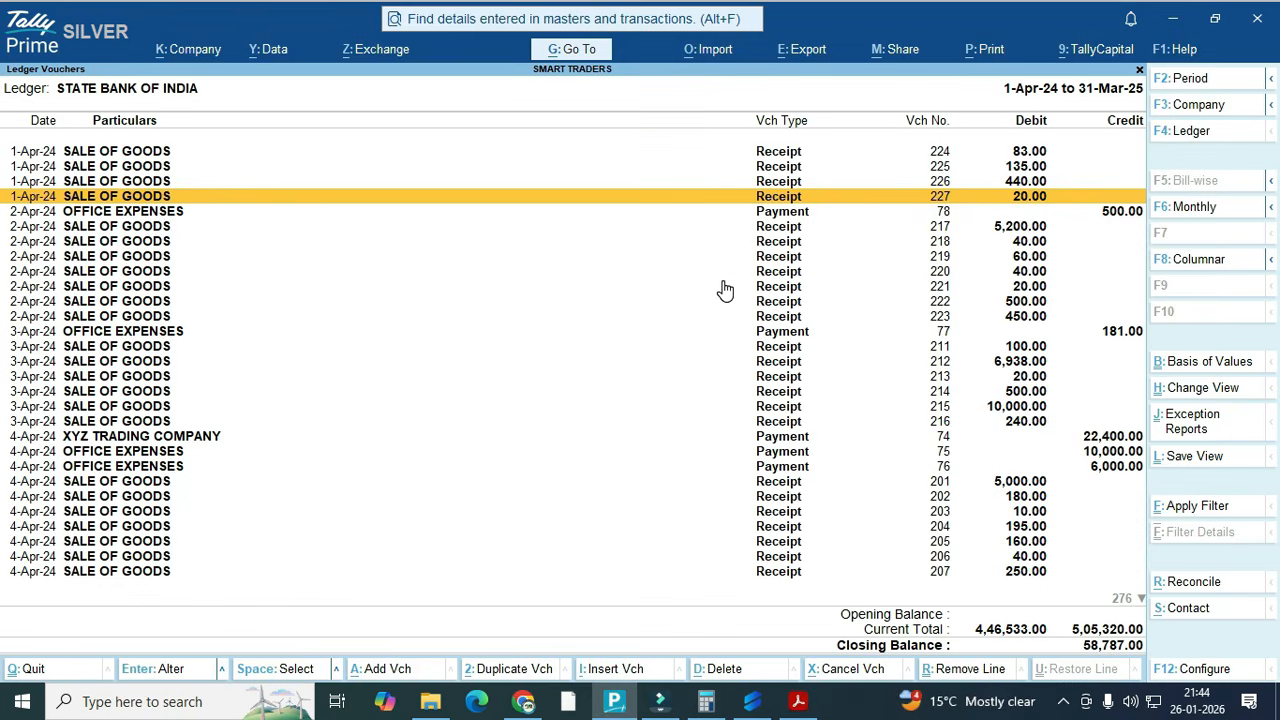
Open the STATE BANK OF INDIA ledger for alteration at its Opening Balance field.
key(Escape)
key(Escape)
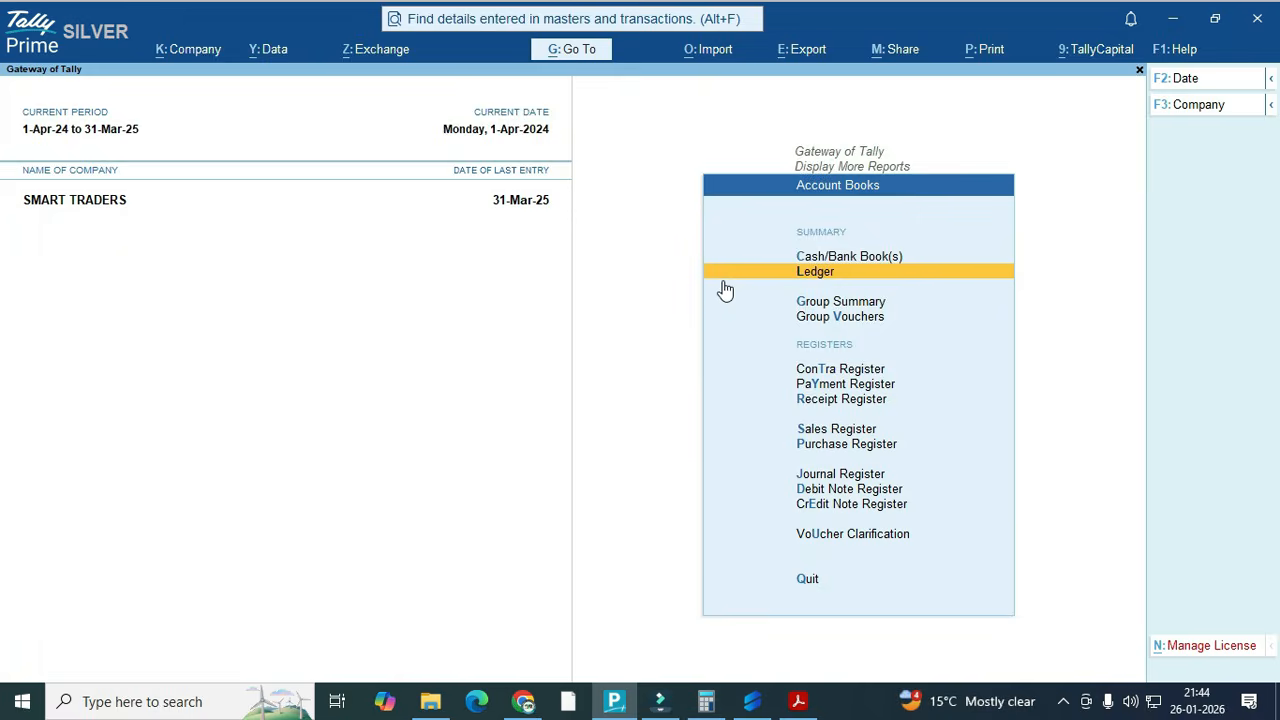
key(Escape)
key(Up)
key(Up)
key(Up)
key(Home)
key(Down)
key(Return)
key(Down)
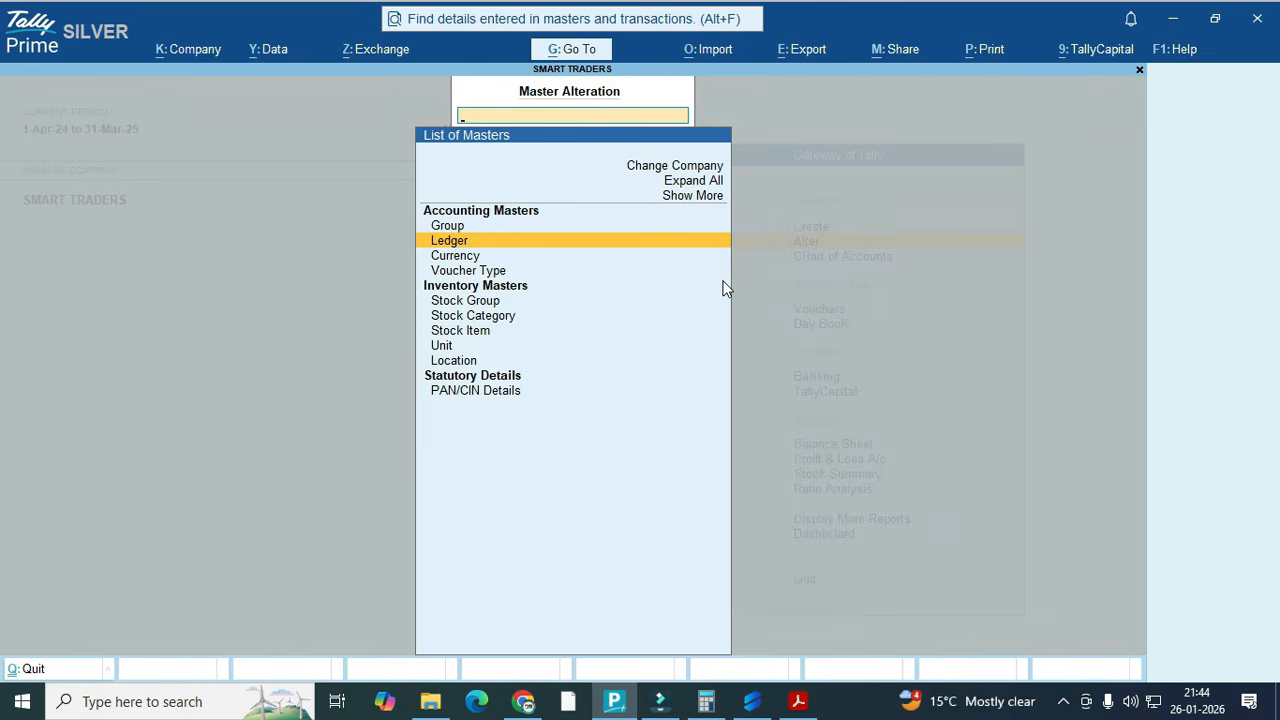
key(Return)
key(Down)
key(Down)
key(Down)
key(Down)
key(Down)
key(Down)
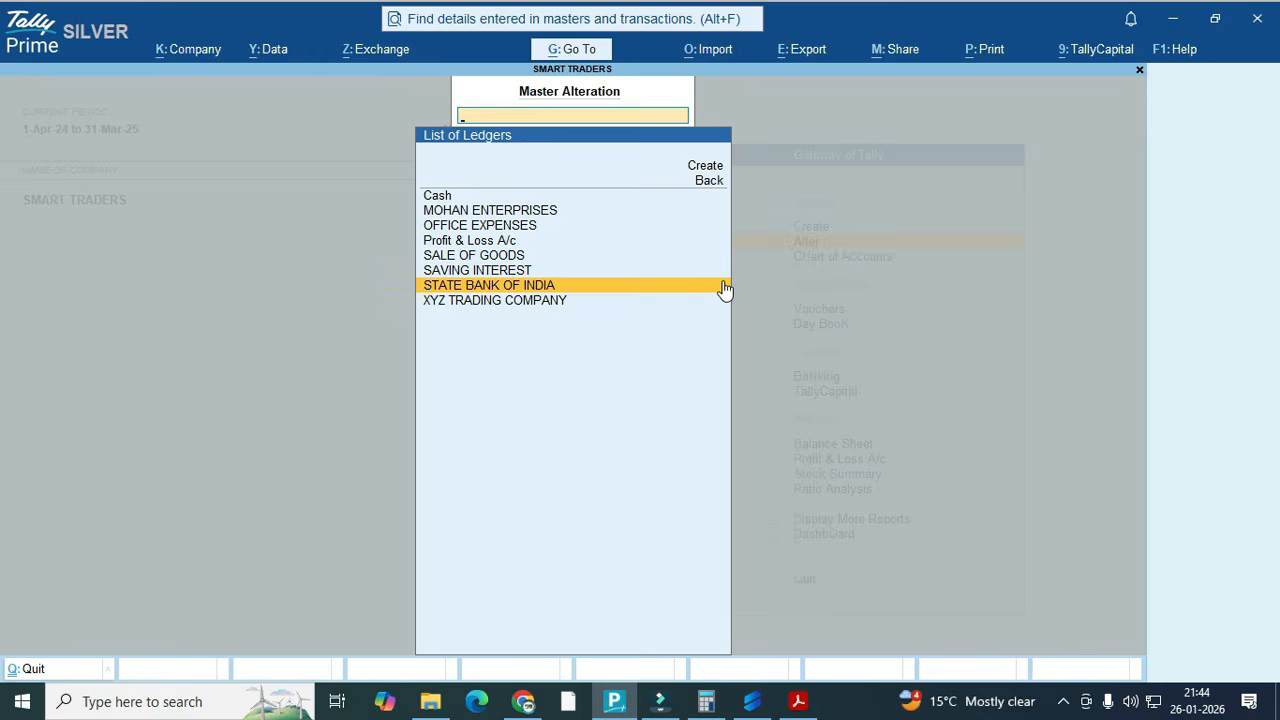
key(Return)
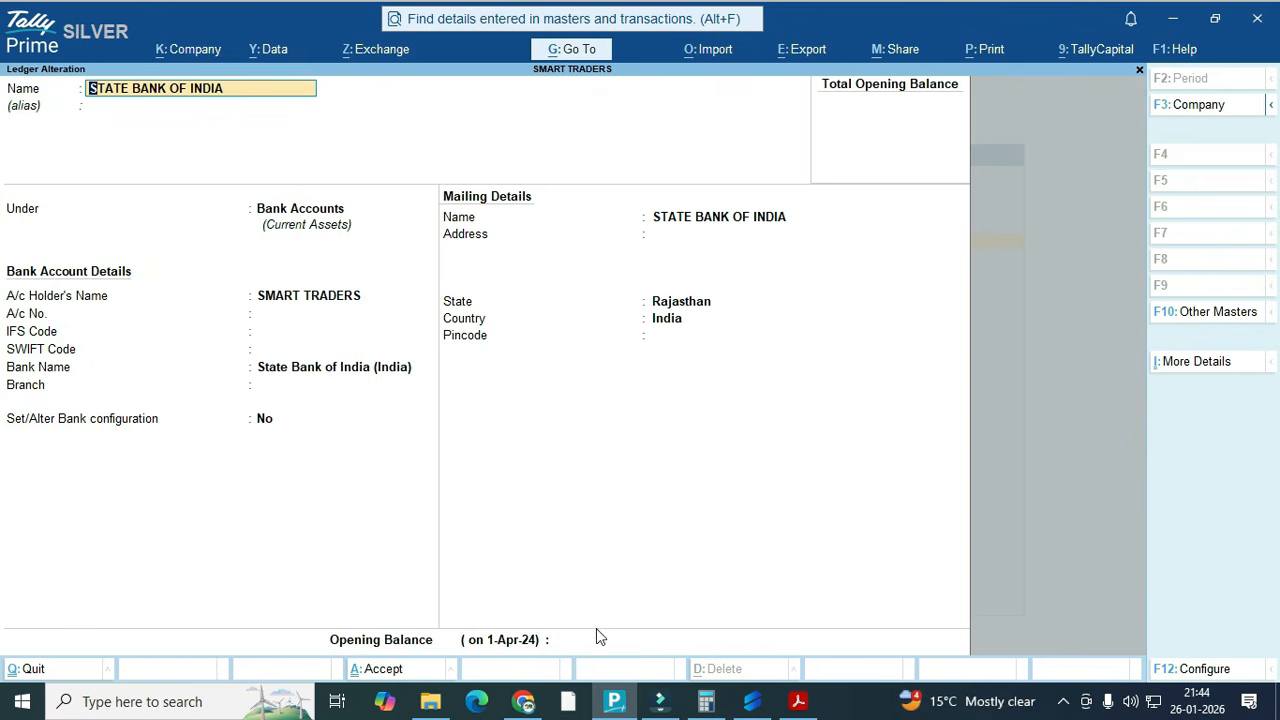
click(596, 629)
click(587, 640)
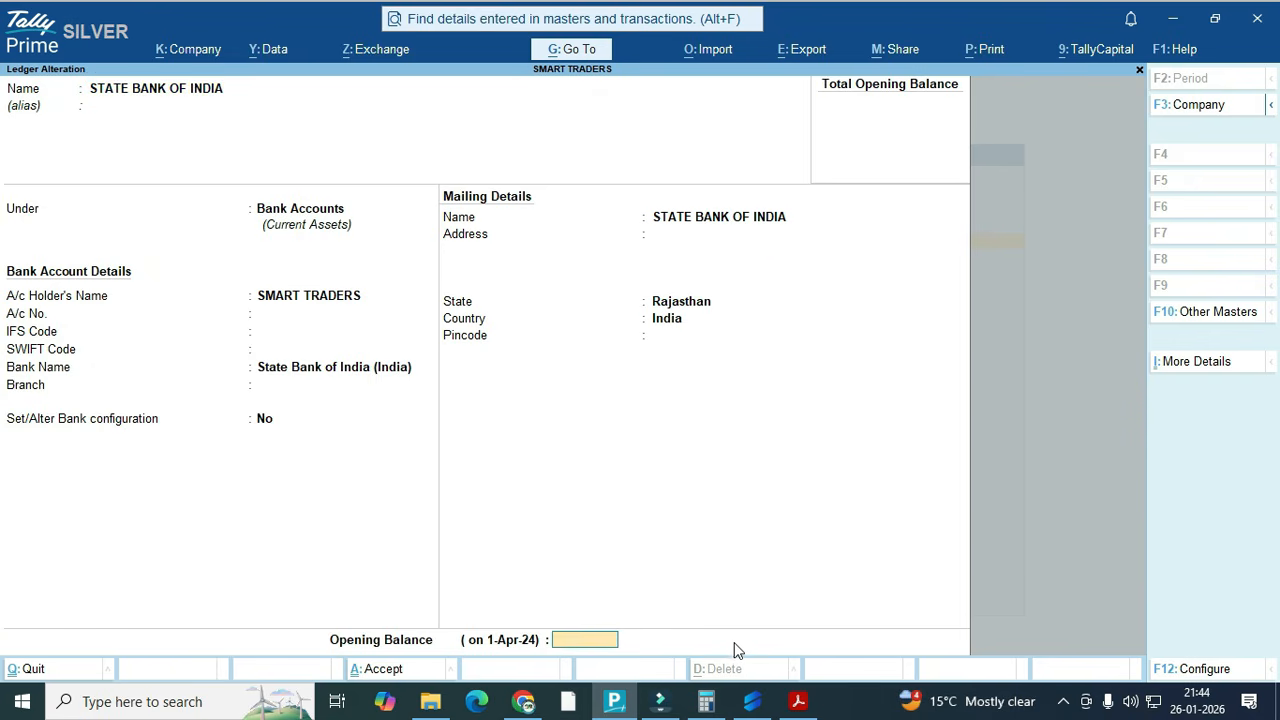
Copy the brought-forward balance 1,26,057.84 from lk saving.pdf and return to Tally.
click(798, 701)
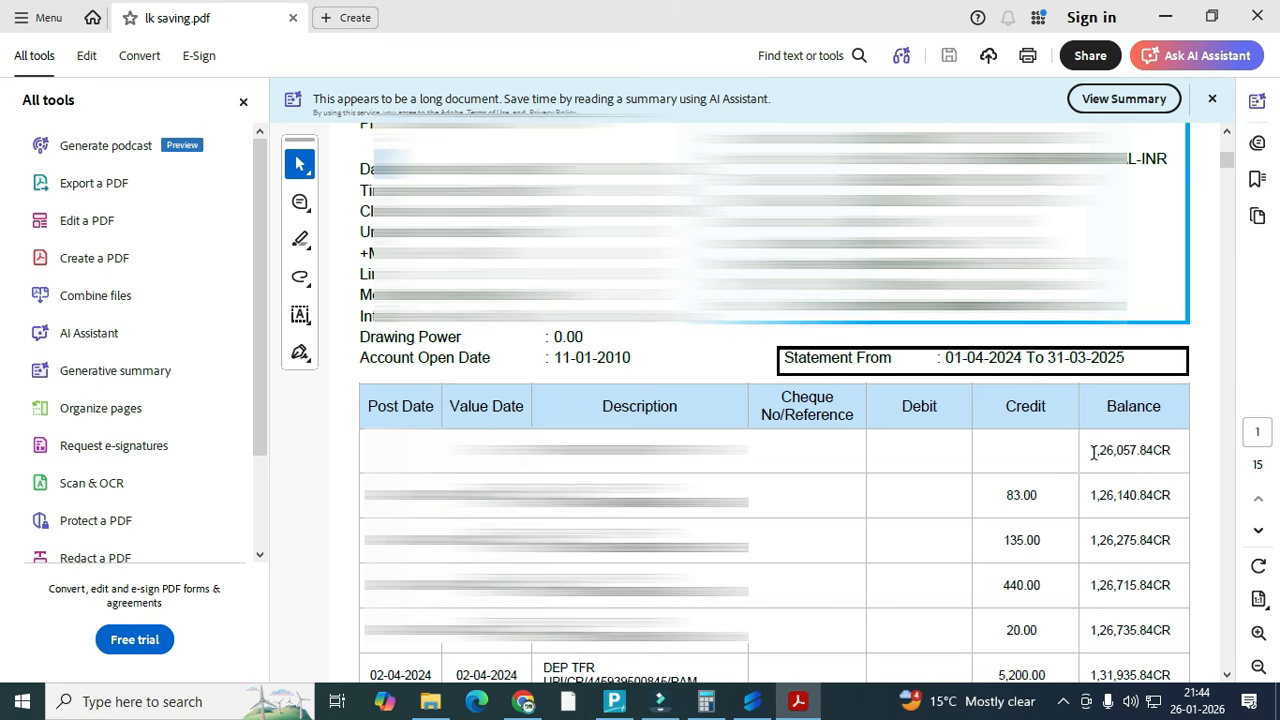
drag(1089, 450, 1156, 451)
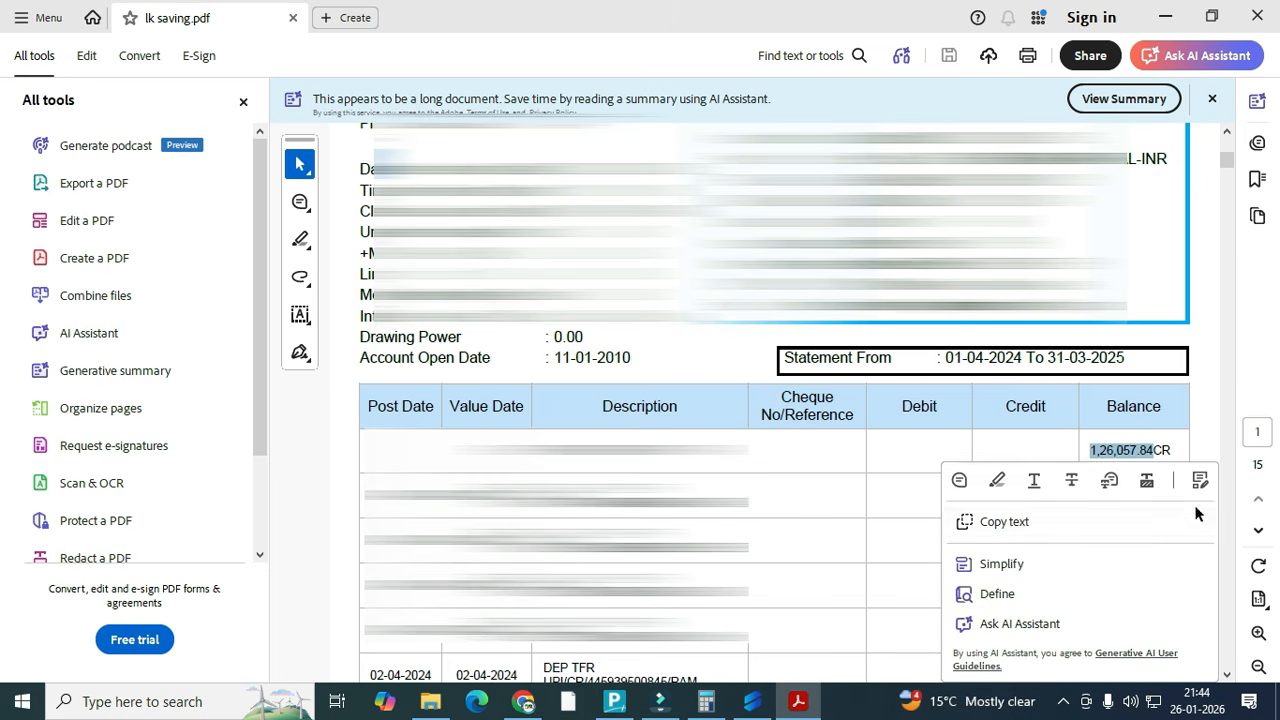
click(1017, 521)
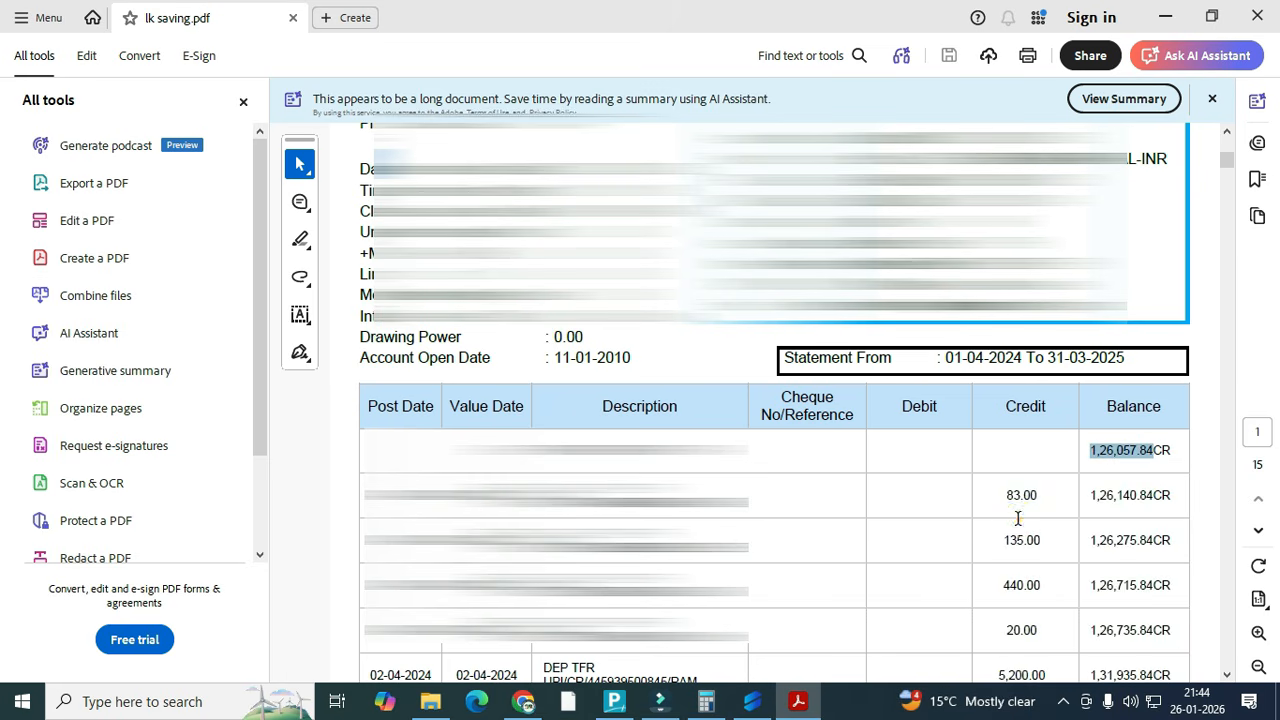
click(615, 702)
Paste 1,26,057.84 as the bank ledger's opening balance and return to the Gateway.
key(ctrl+alt+v)
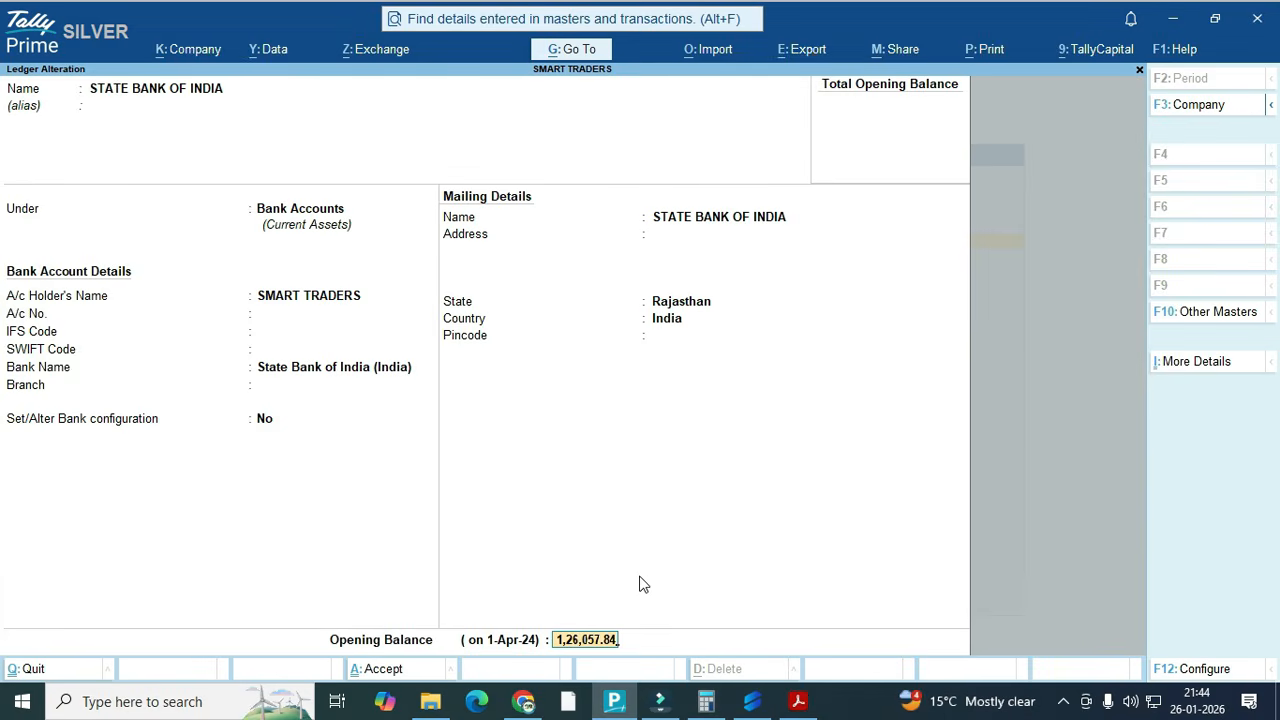
key(Return)
key(Return)
key(Return)
key(Escape)
key(Escape)
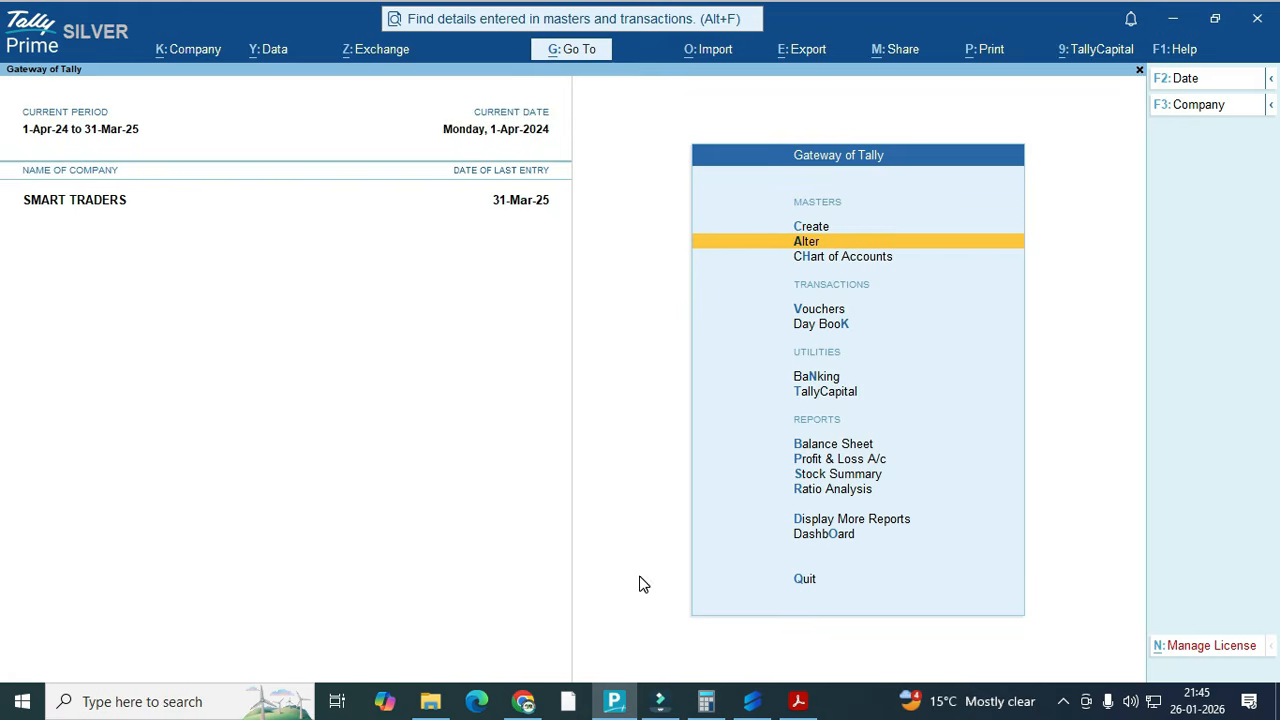
key(Escape)
Compare the STATE BANK OF INDIA ledger's 67,270.84 closing balance with the statement's 67,270.84CR.
key(n)
key(d)
key(a)
key(l)
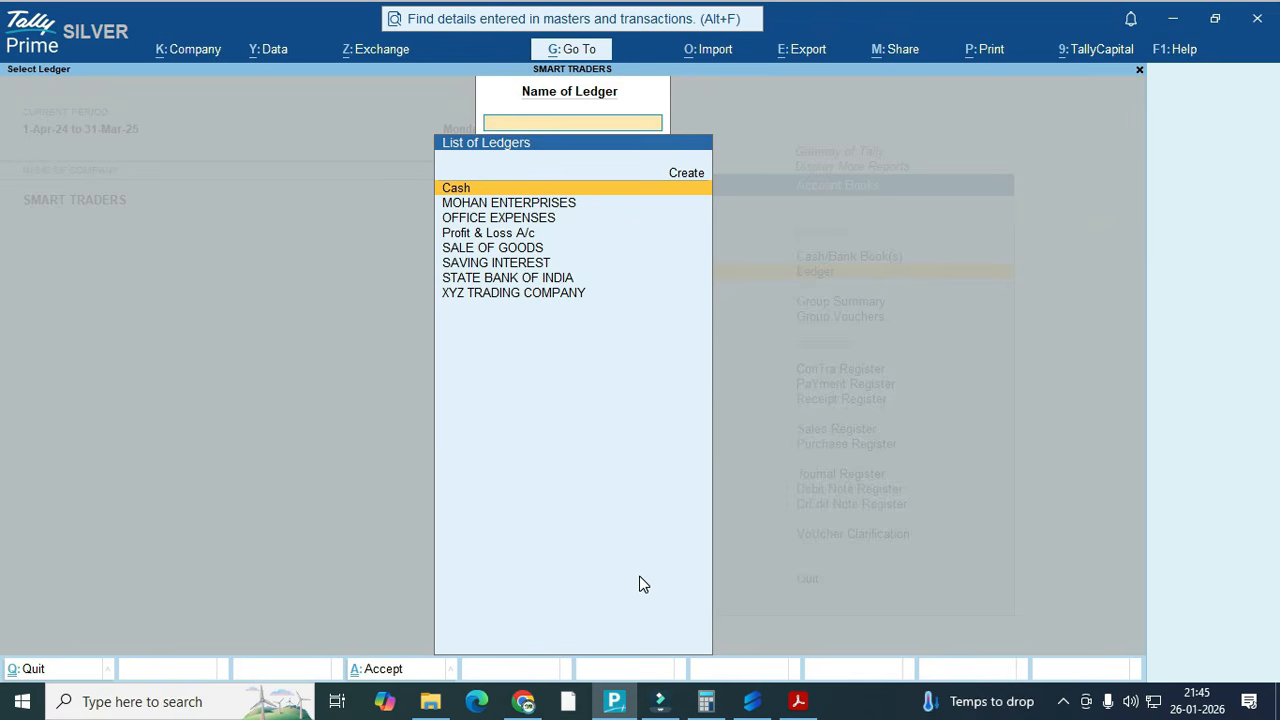
key(Down)
key(Down)
key(Down)
key(Down)
key(Down)
key(Down)
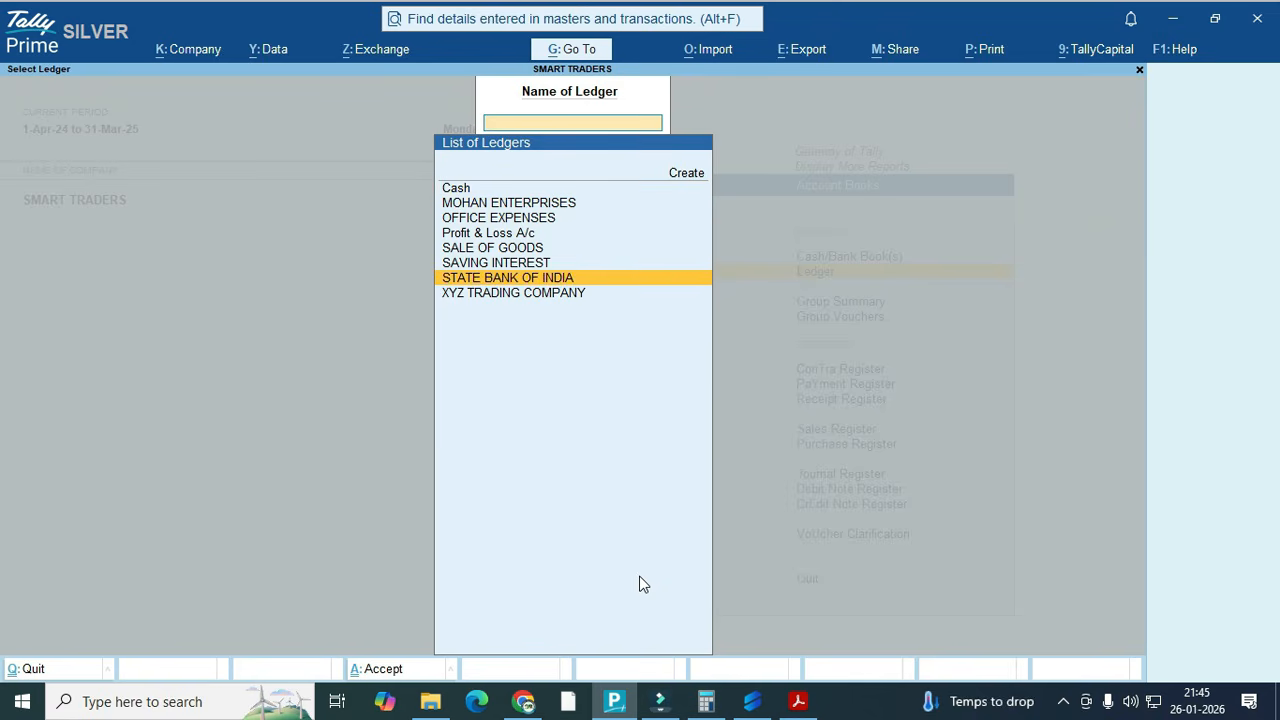
key(Return)
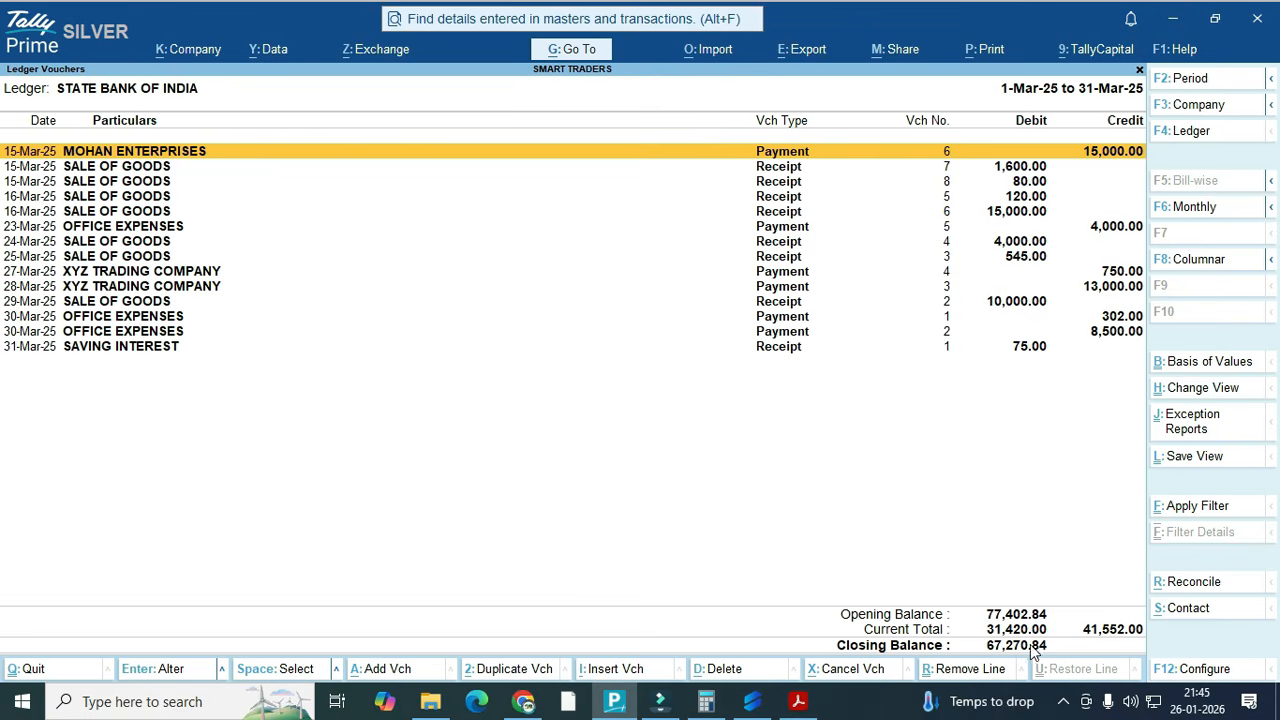
key(ctrl)
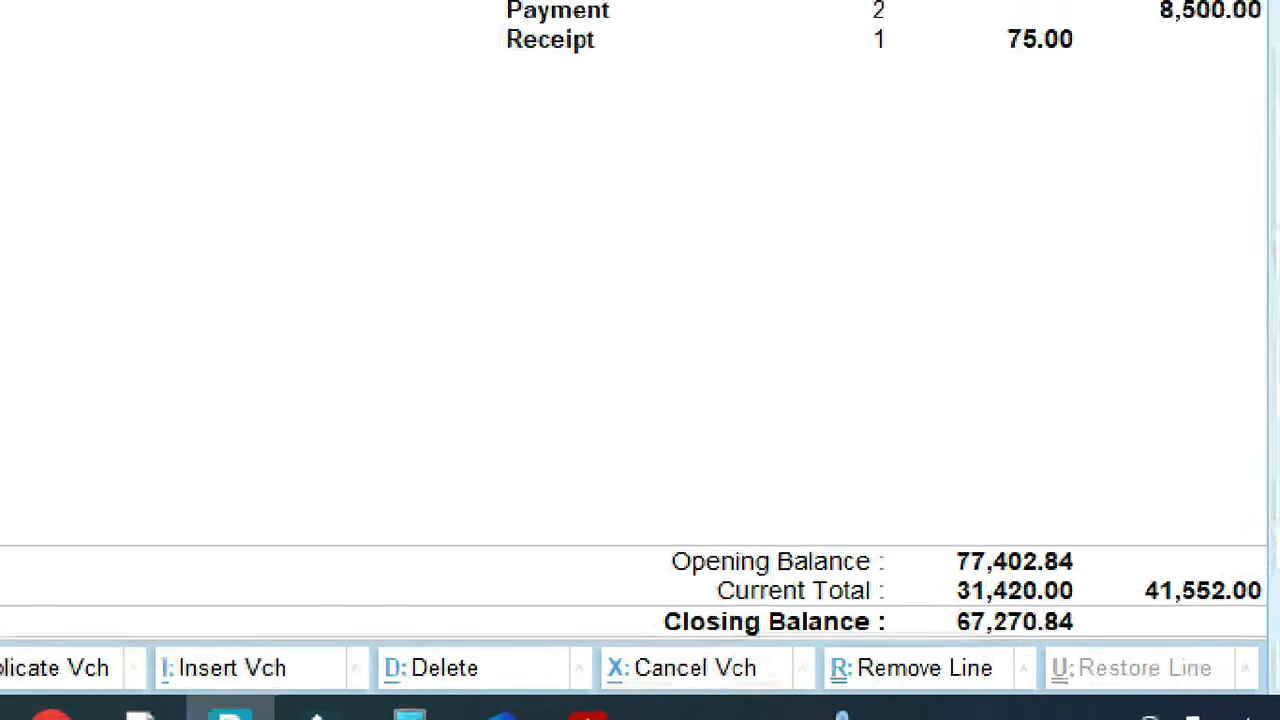
click(968, 616)
mouse_move(927, 597)
mouse_down()
mouse_move(992, 650)
mouse_move(1119, 653)
mouse_up()
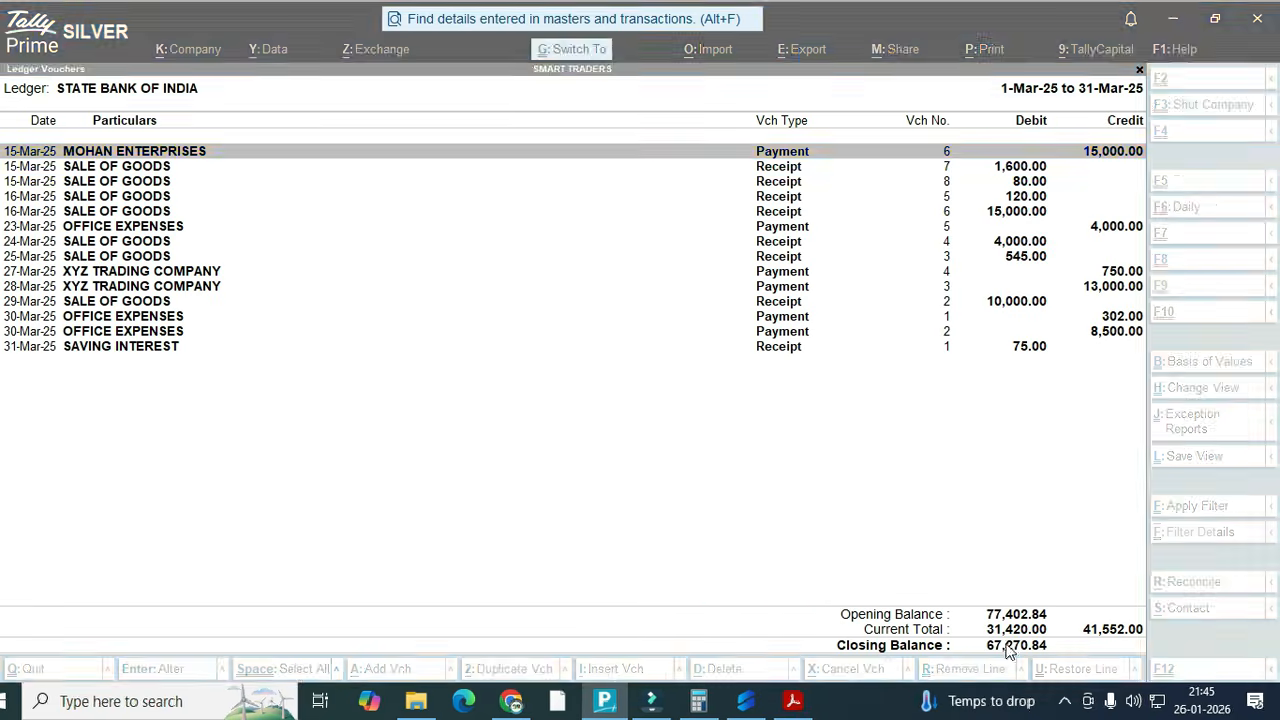
click(797, 701)
drag(858, 121, 1095, 200)
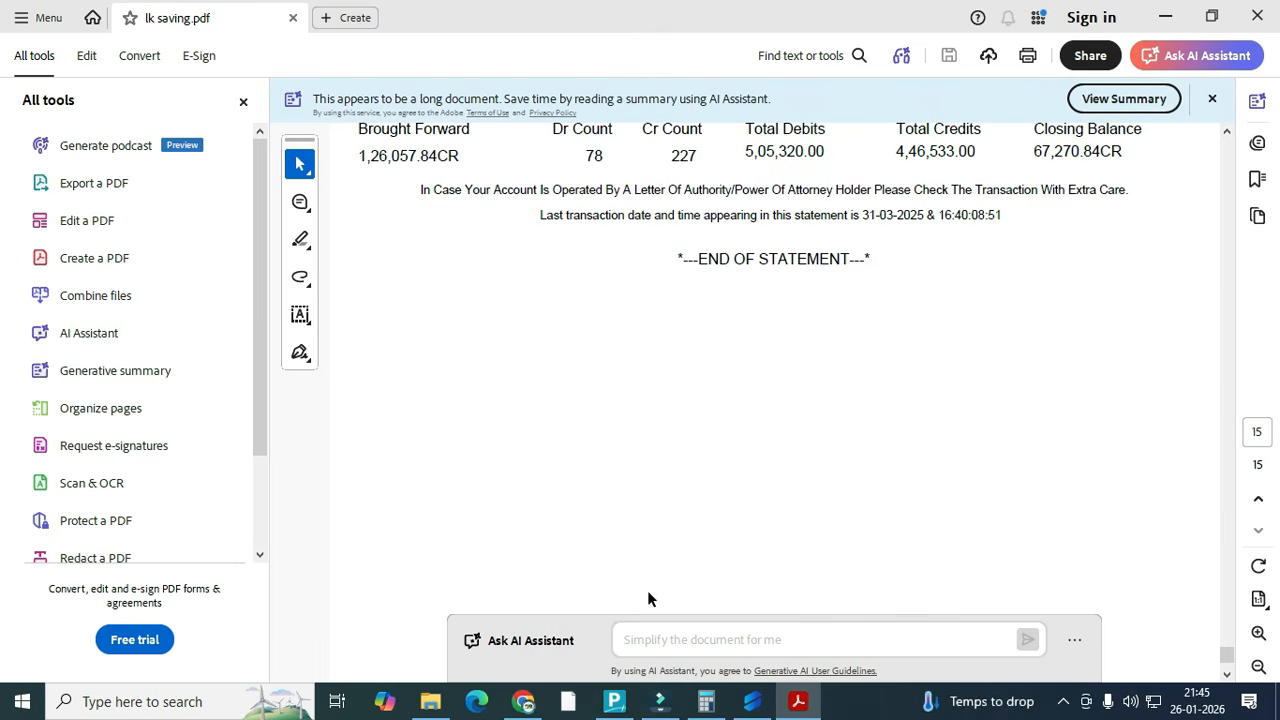
Return to the Tally Prime STATE BANK OF INDIA ledger vouchers closing at 67,270.84.
click(612, 704)
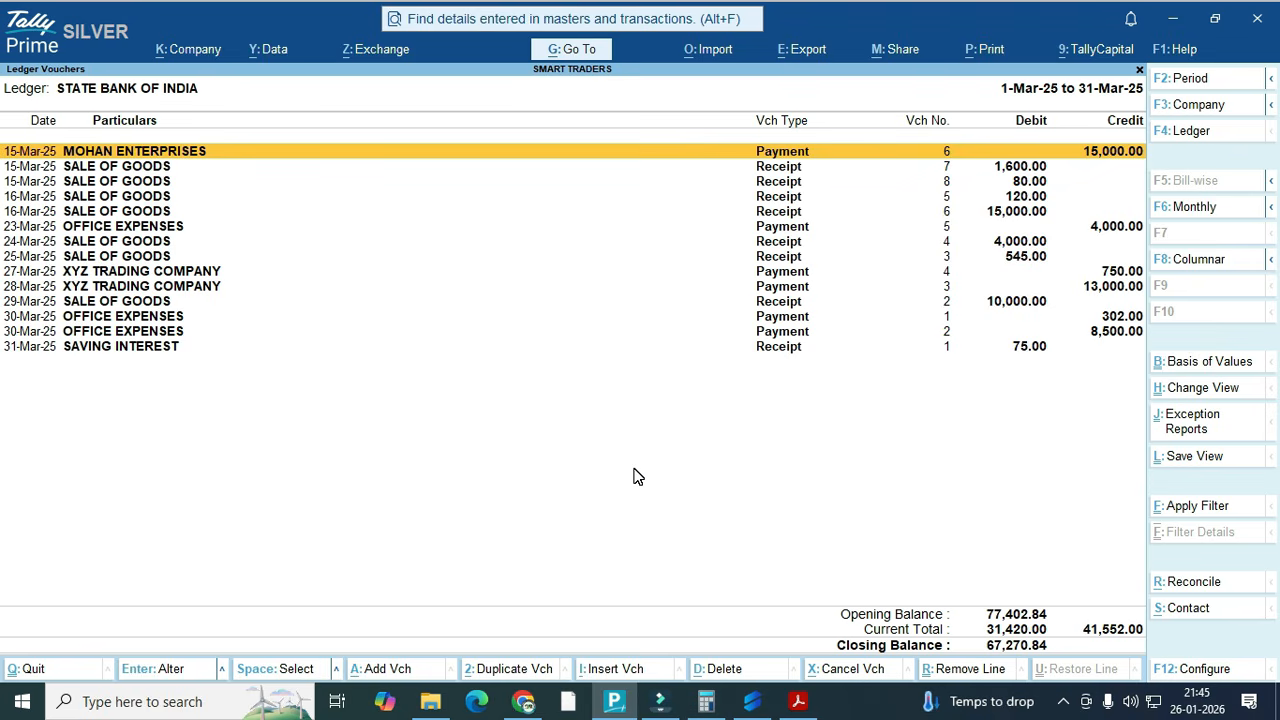
Set the STATE BANK OF INDIA ledger period to 1-Apr-24 through 31-Mar-25, closing at 67,270.84.
key(F2)
key(Return)
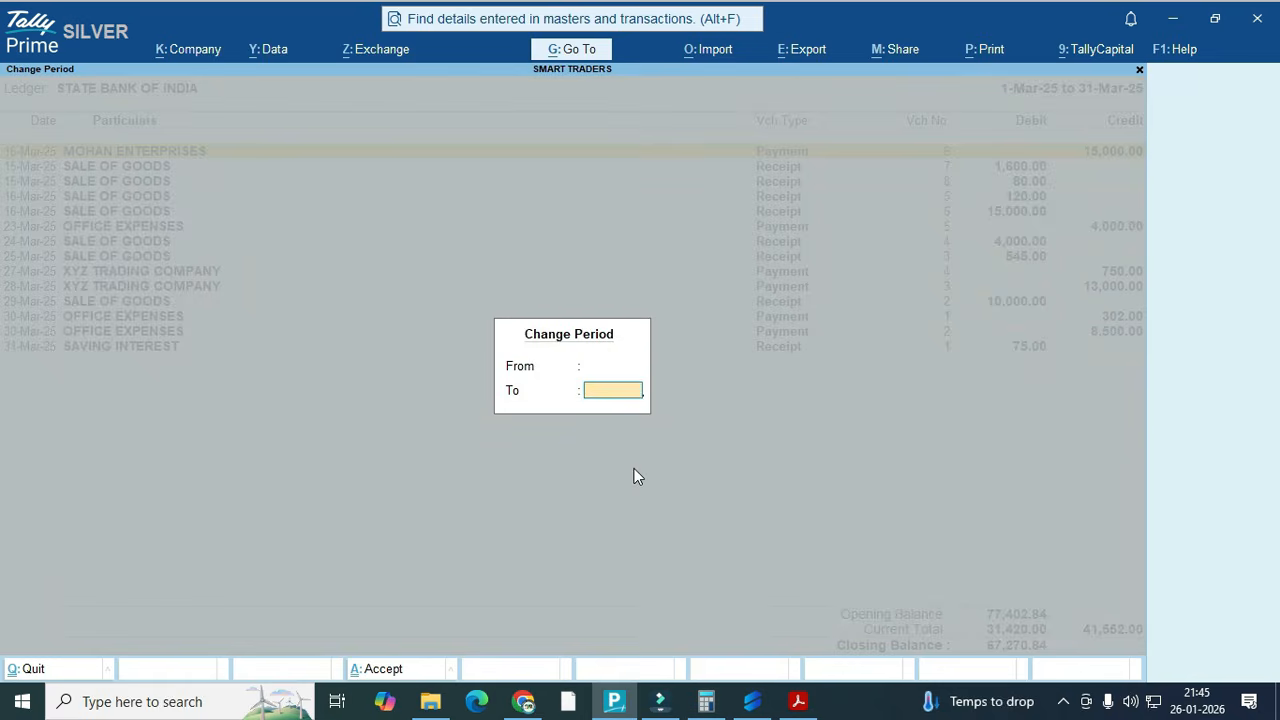
key(Return)
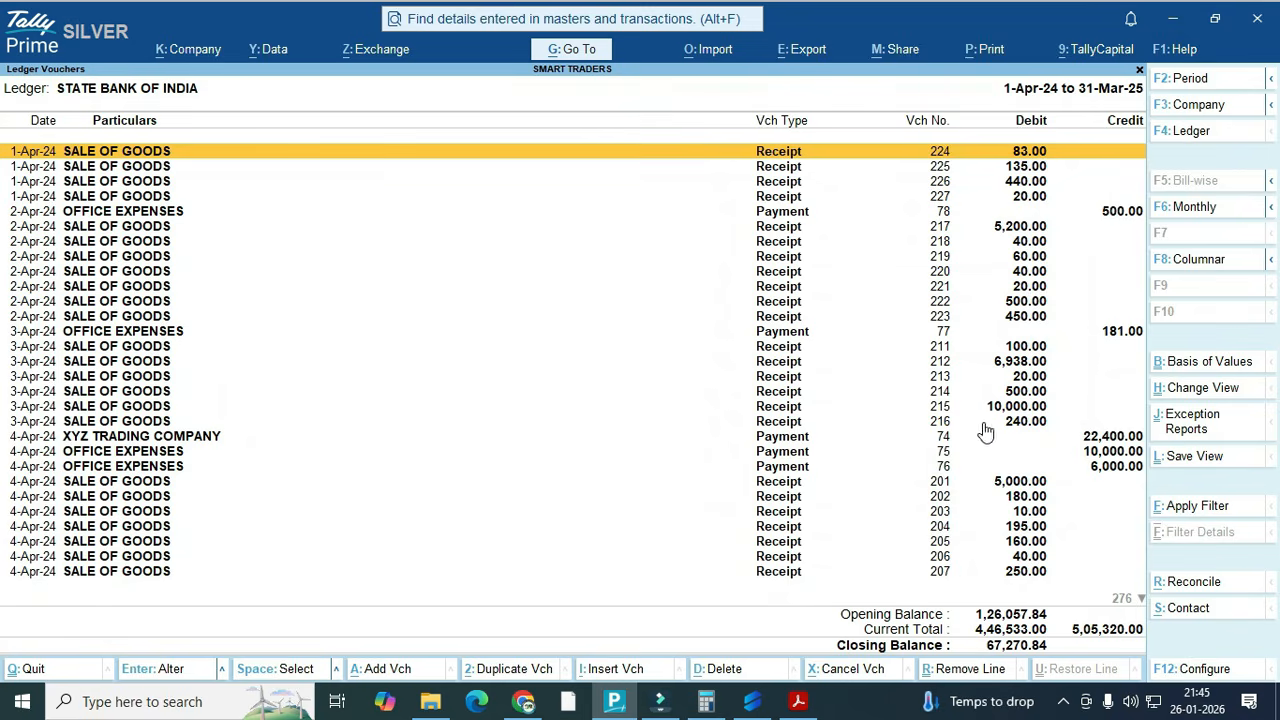
key(ctrl)
key(ctrl)
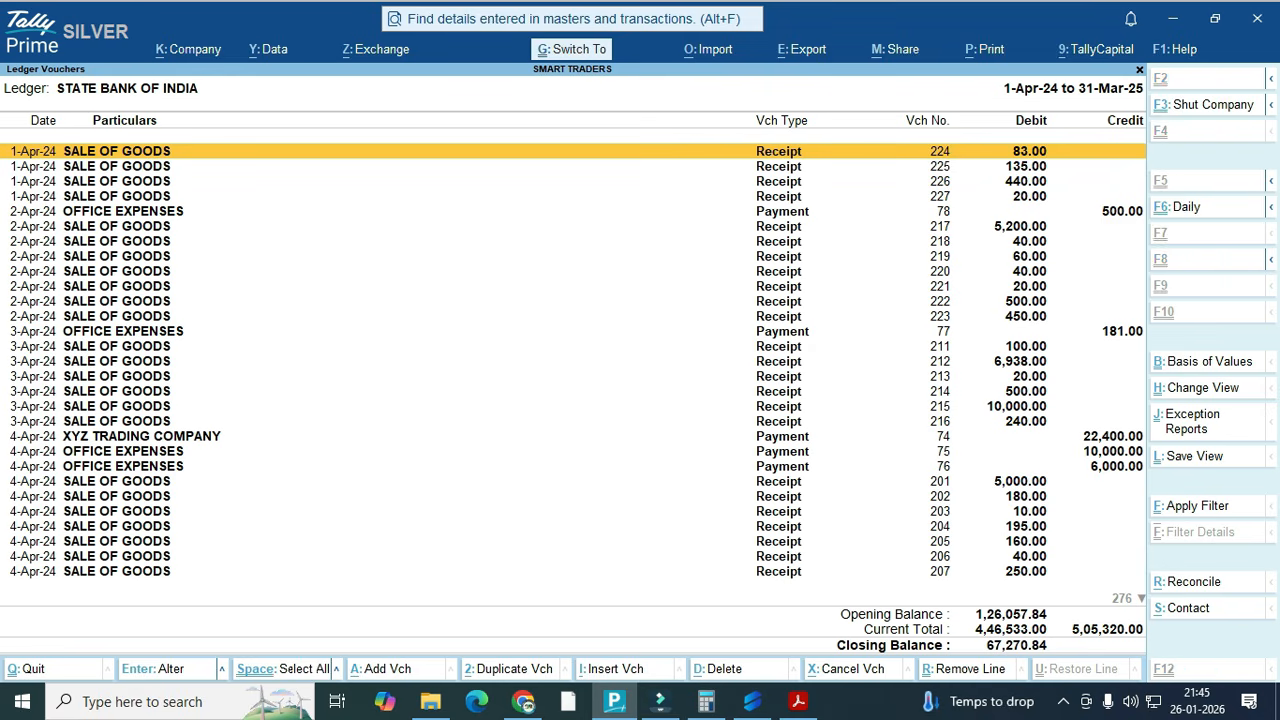
Select a region of the full-year ledger report on screen with Ctrl+1, then dismiss it.
key(ctrl+1)
click(1003, 605)
drag(932, 625, 1104, 680)
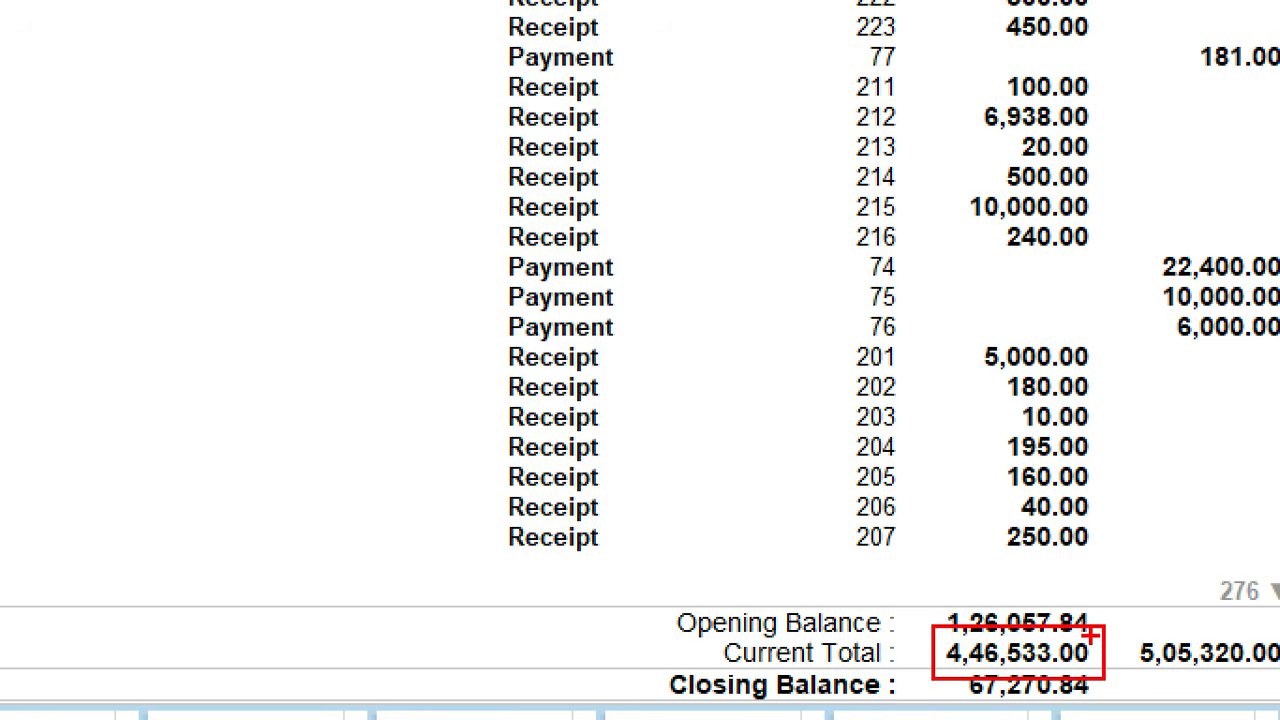
key(Escape)
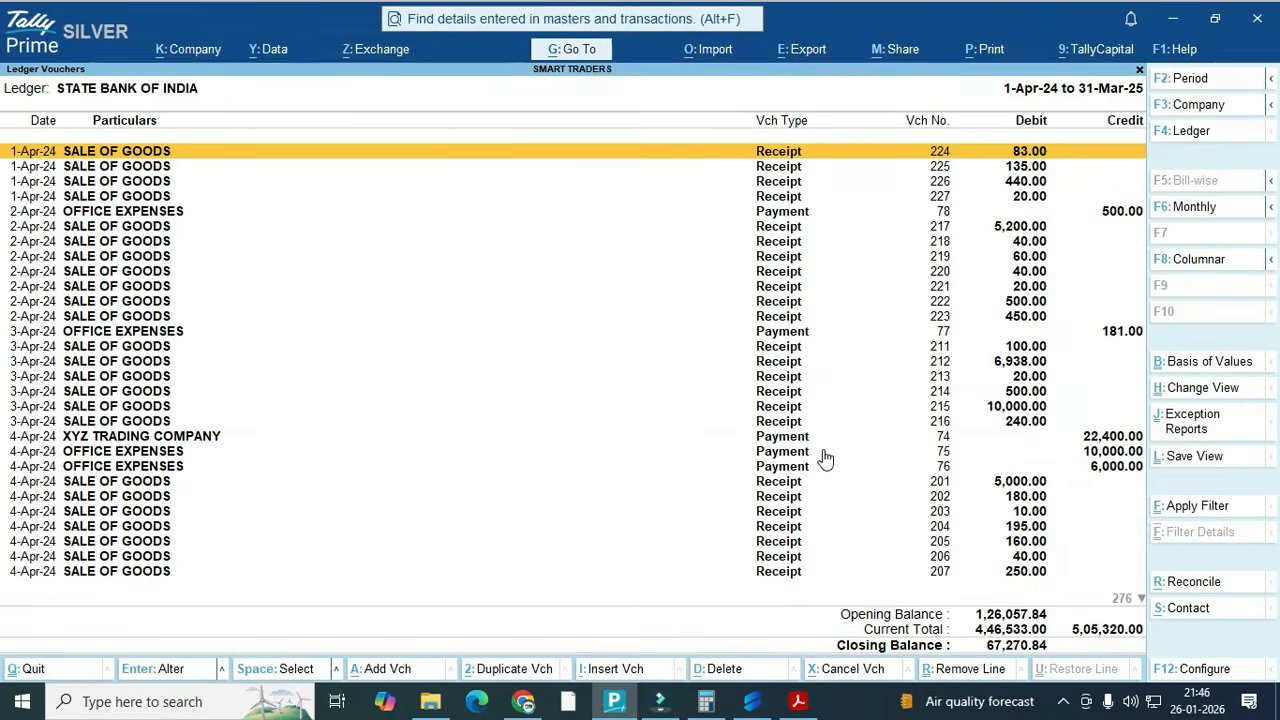
key(F4)
Open the SALE OF GOODS ledger vouchers closing at 4,46,458.00 and select a region of the report.
key(Up)
key(Up)
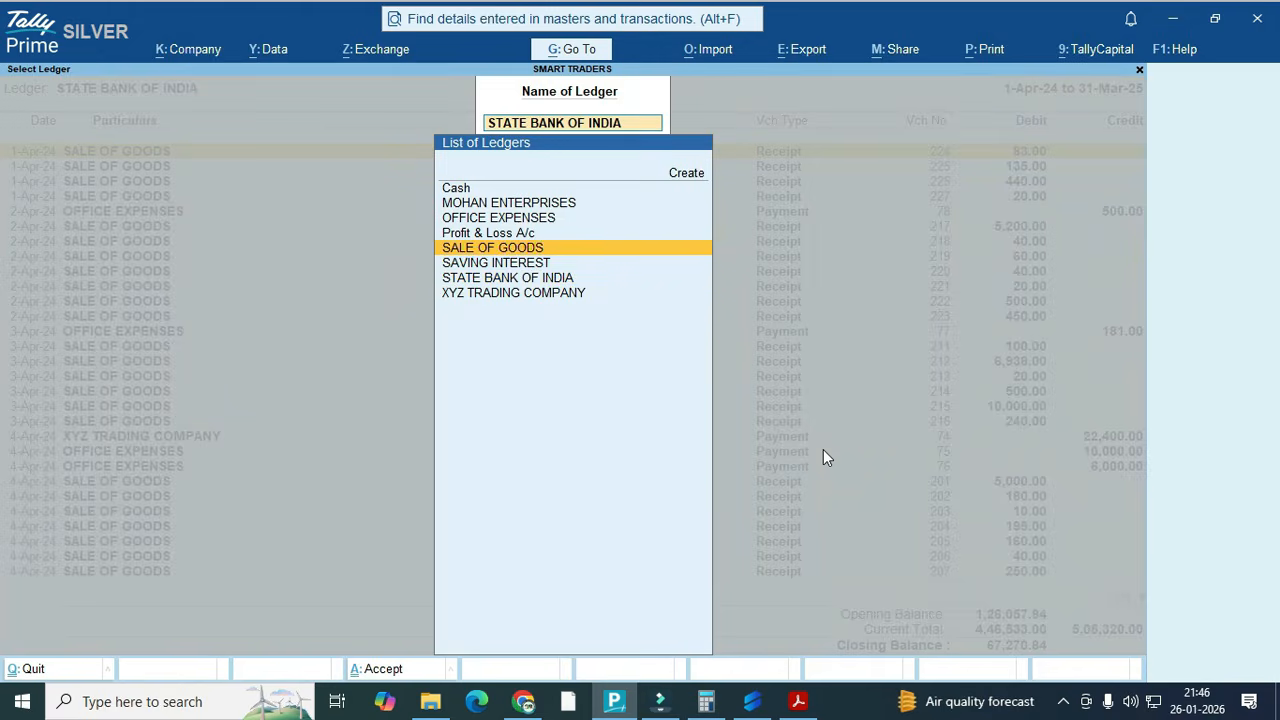
key(Return)
key(ctrl+1)
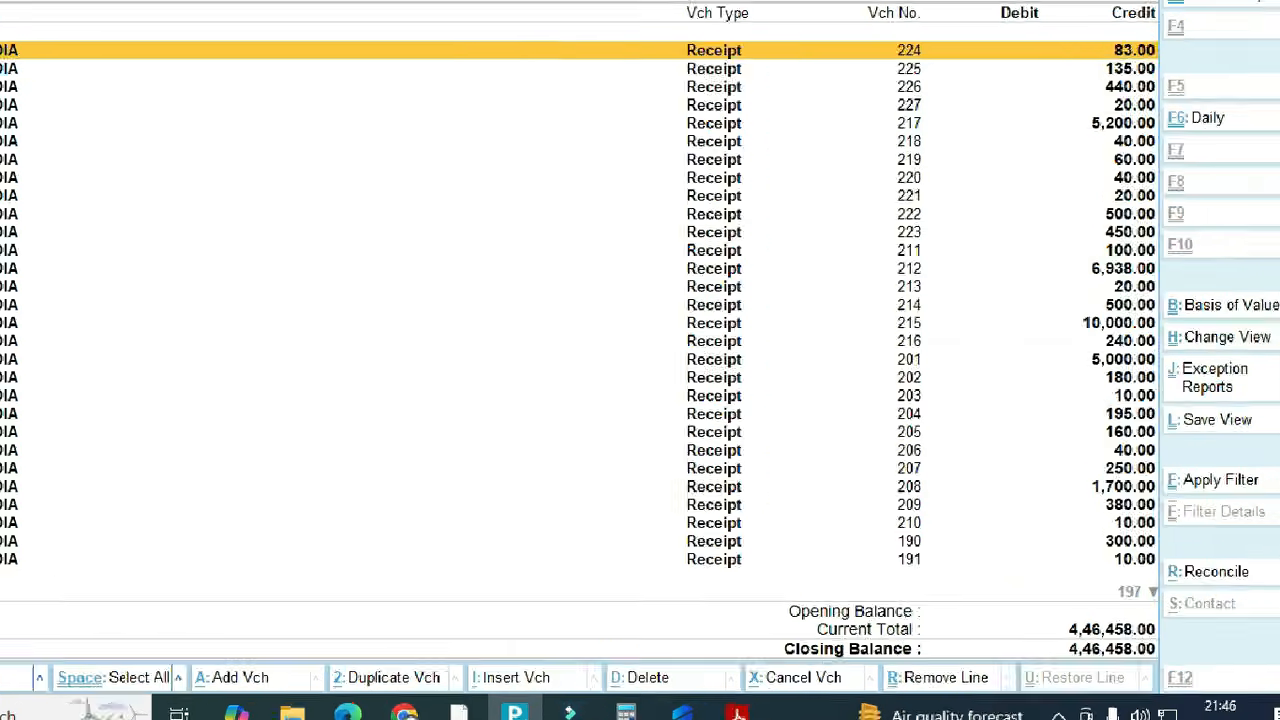
drag(1050, 608, 1173, 640)
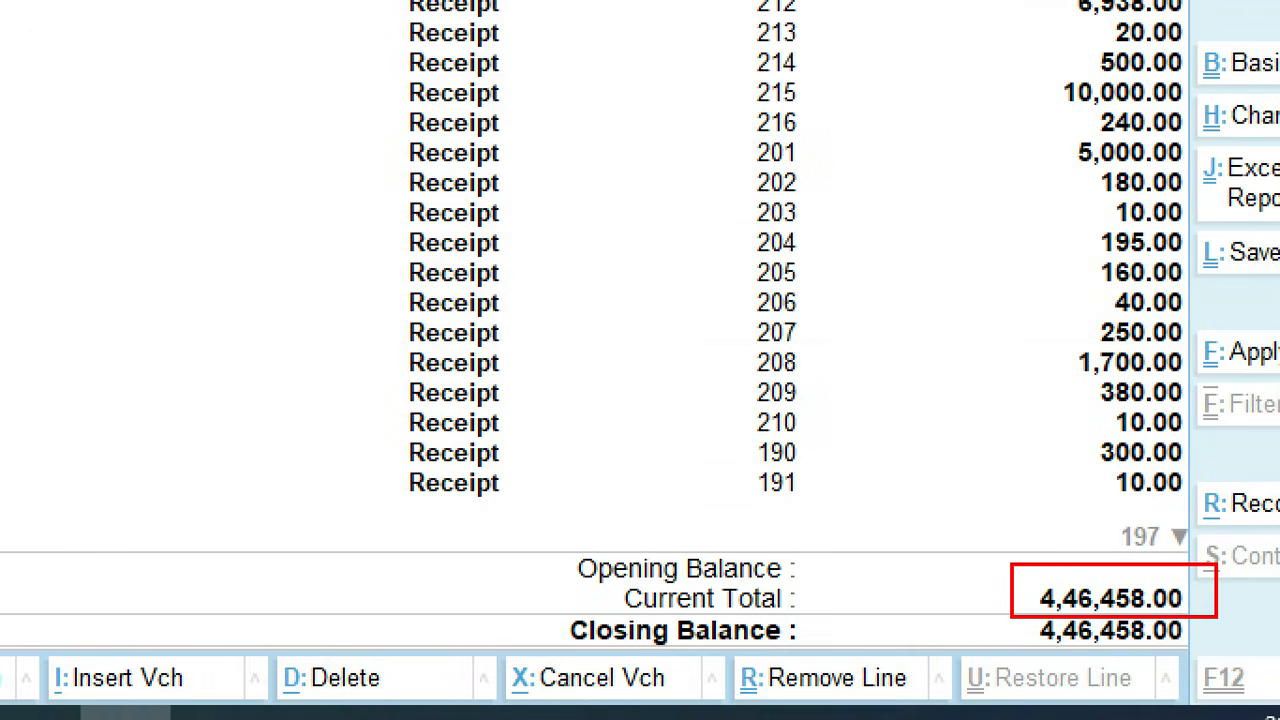
key(Escape)
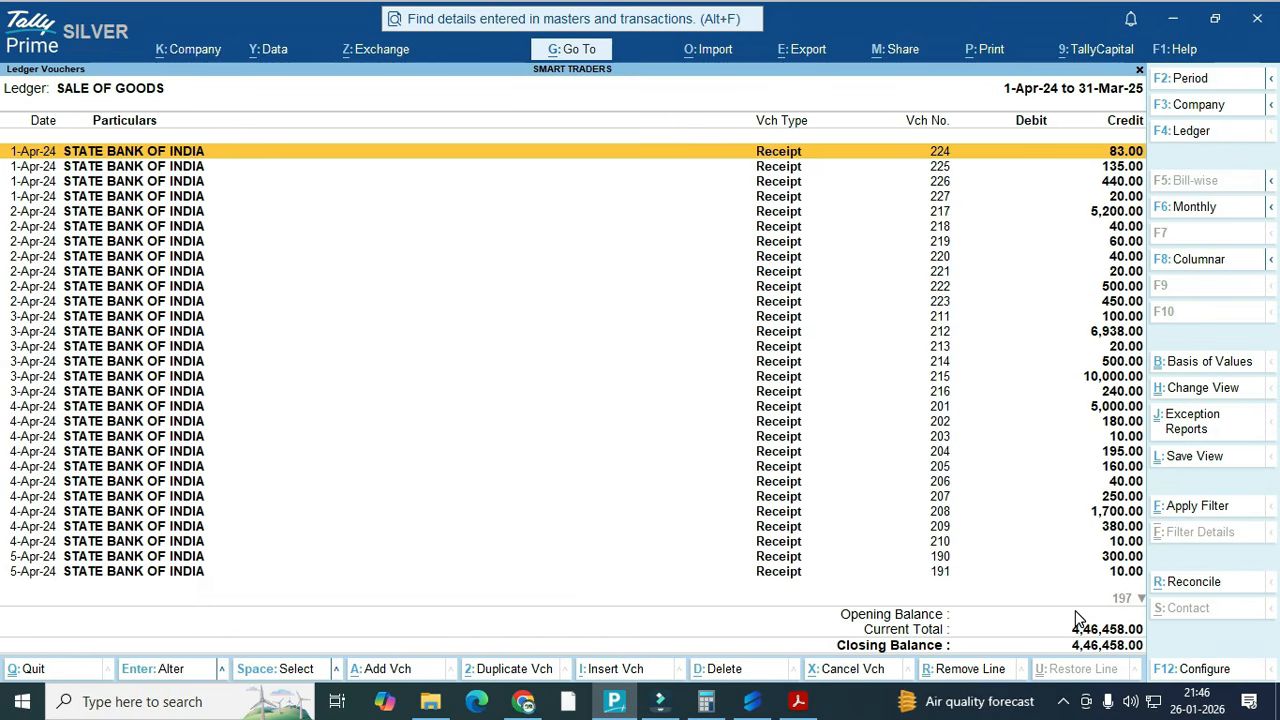